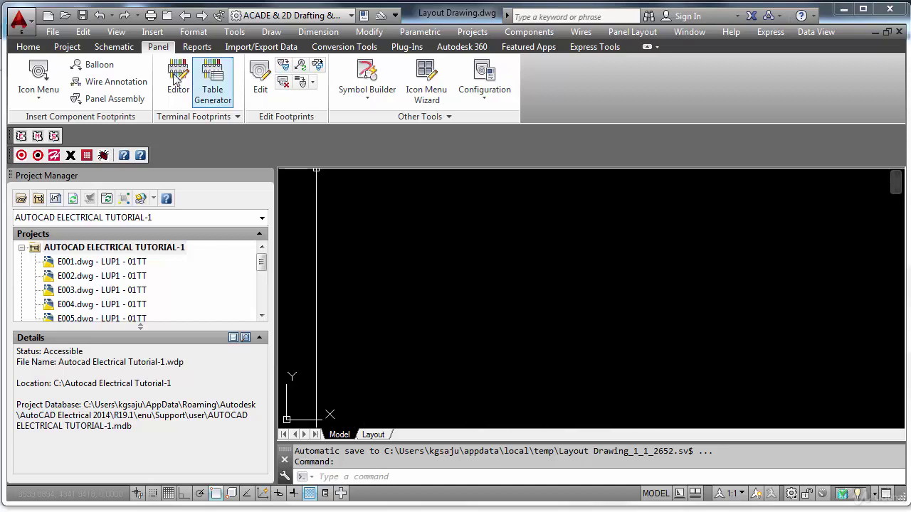
left_click(128, 51)
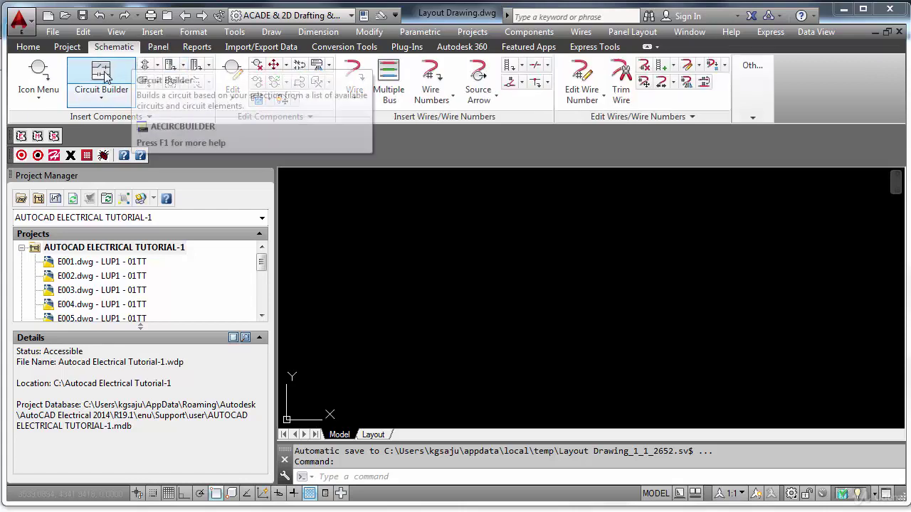
left_click(68, 47)
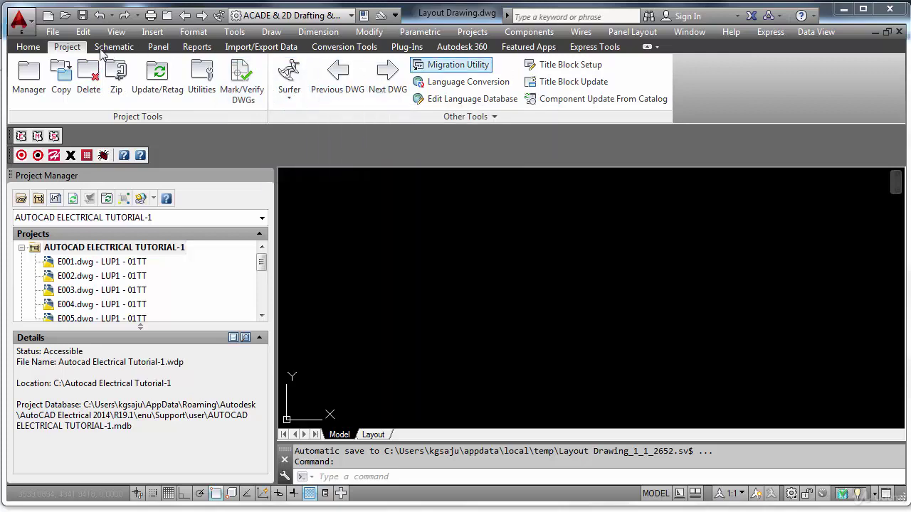
left_click(204, 46)
left_click(168, 48)
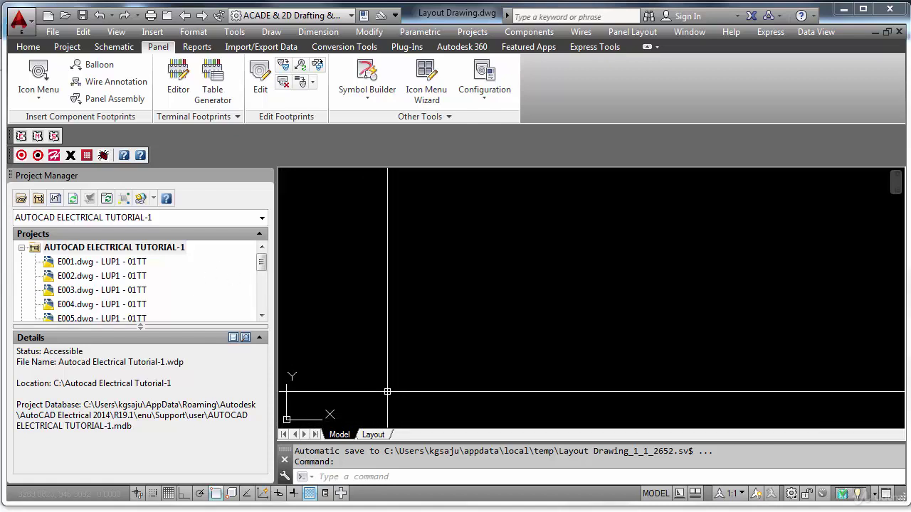
Examine the title-block sheet in the paper-space layout, compare it with model space, and return to model space.
left_click(374, 434)
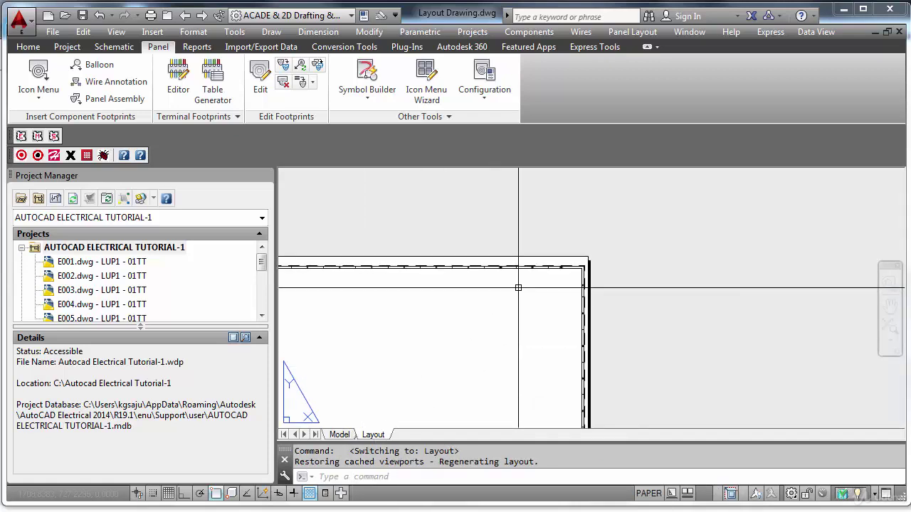
scroll(533, 288, "down", 2)
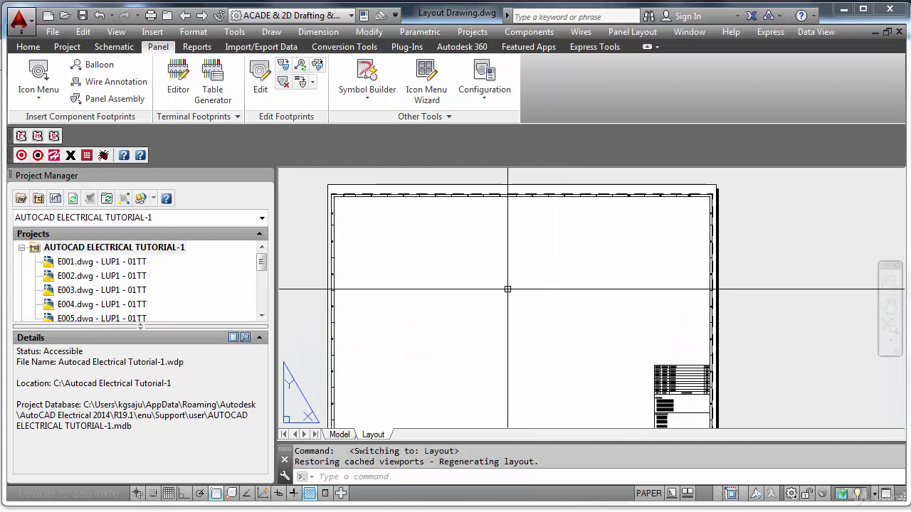
middle_click_drag(507, 290, 535, 265)
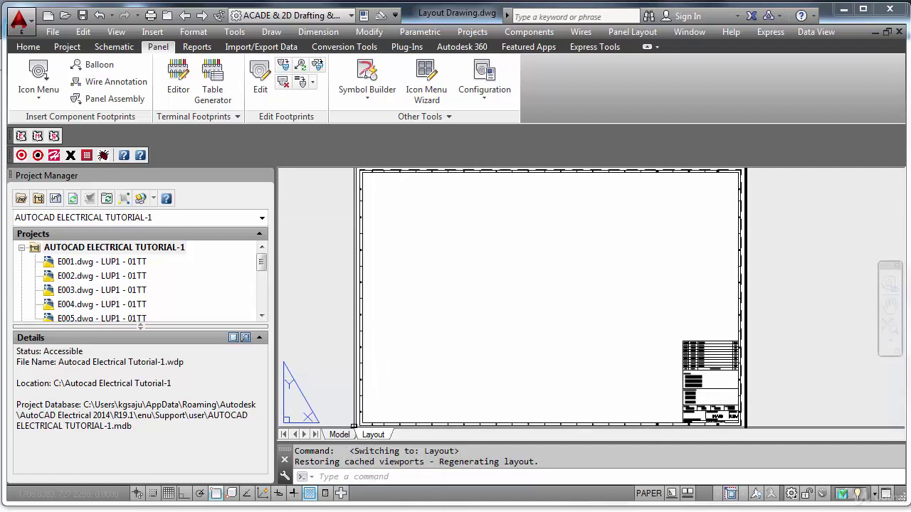
left_click(347, 434)
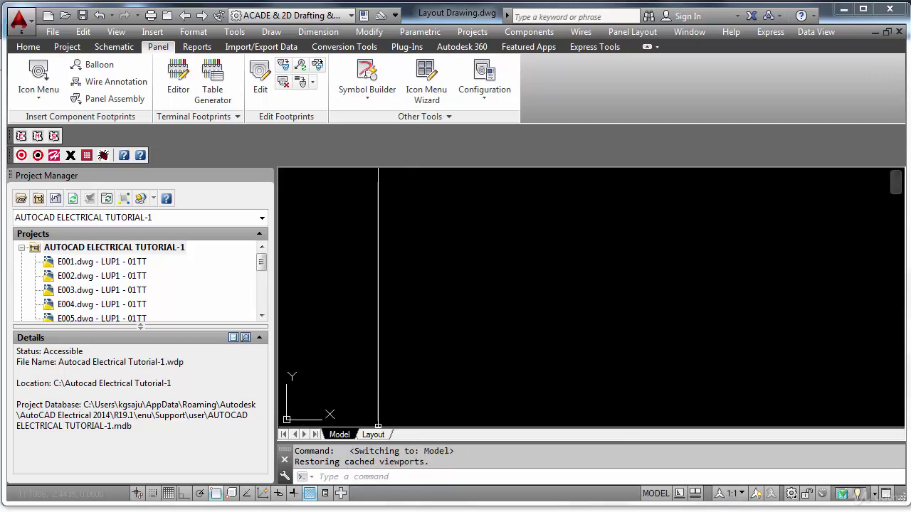
left_click(372, 436)
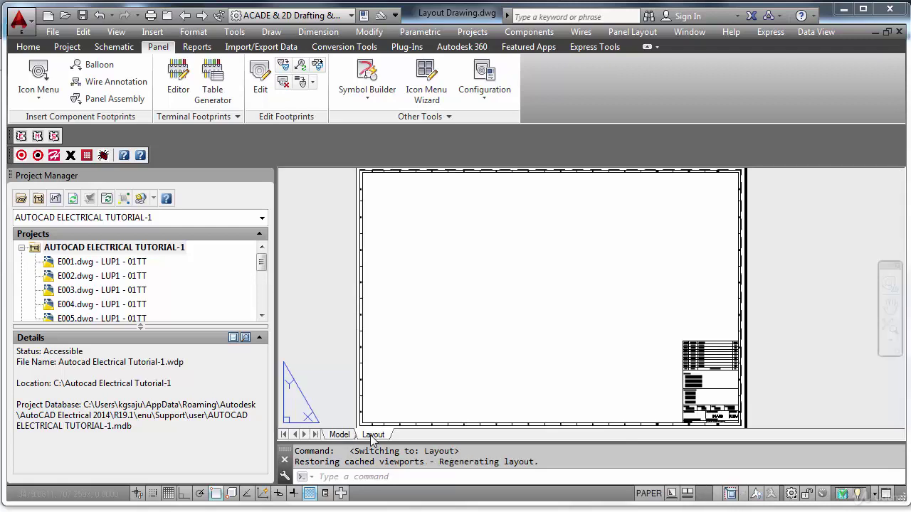
right_click(372, 436)
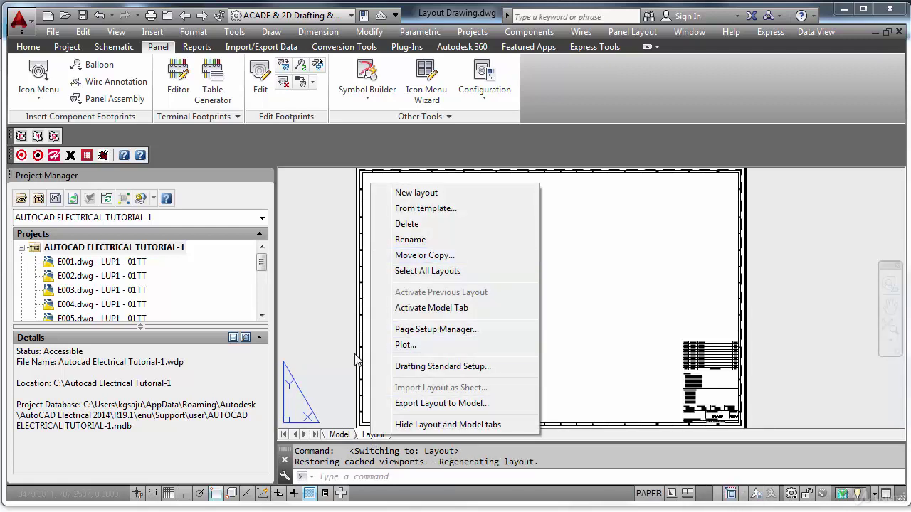
left_click(333, 361)
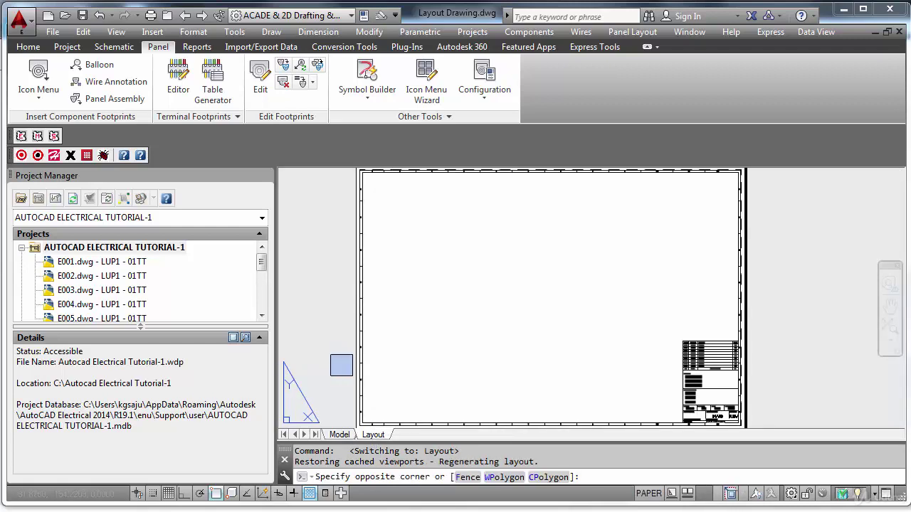
left_click(340, 435)
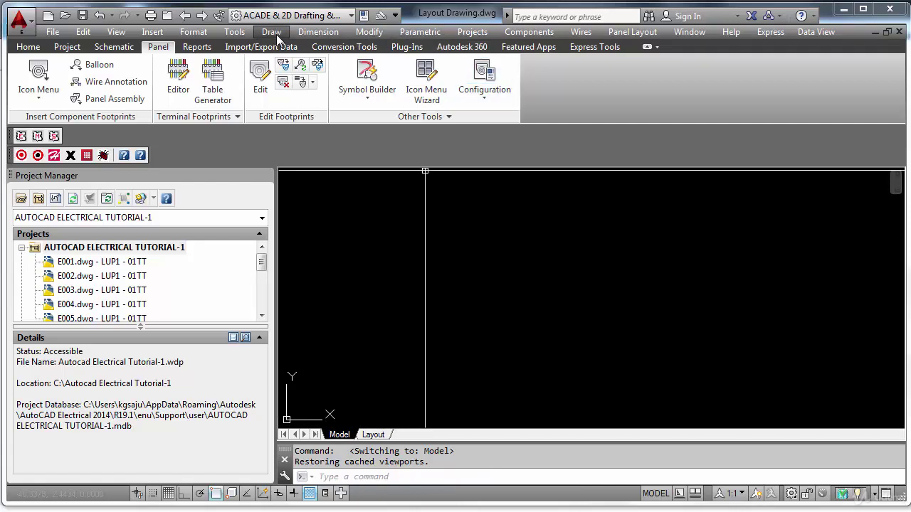
Review the program options up to the display settings that control the Layout and Model tabs, and close the dialog.
left_click(395, 15)
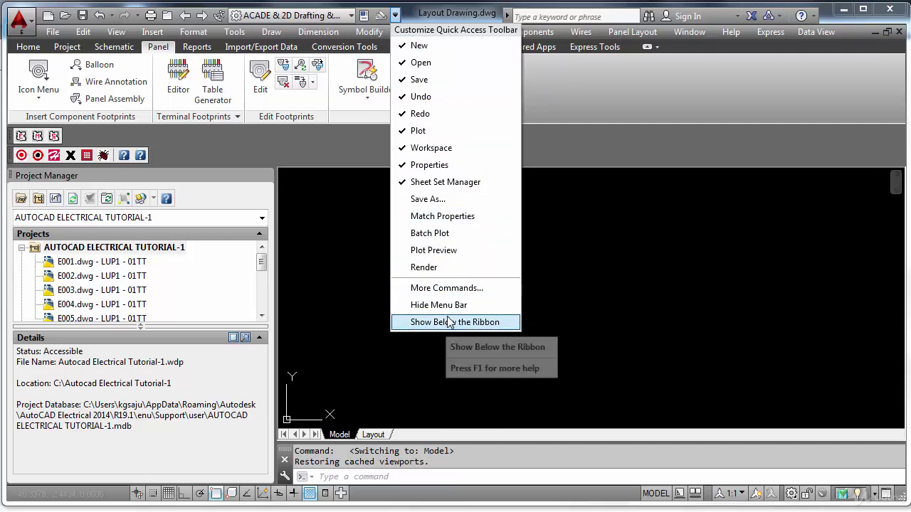
left_click(629, 273)
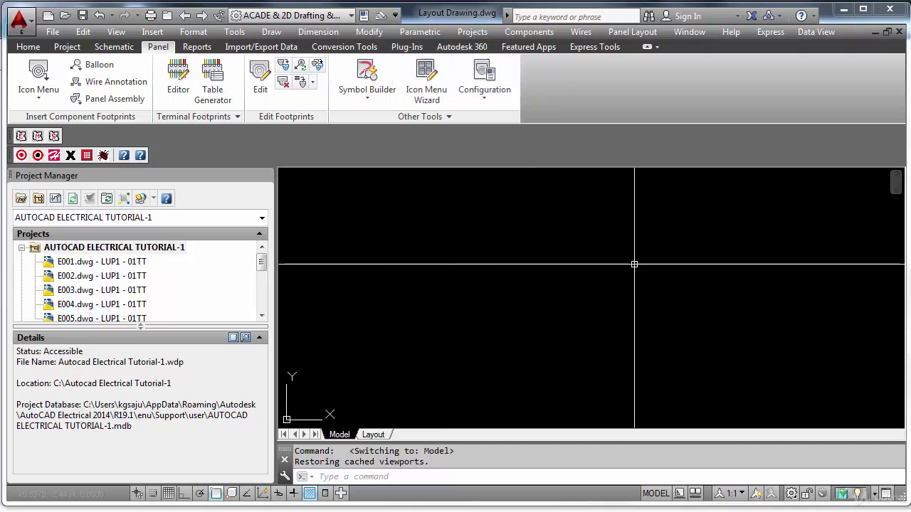
left_click(238, 34)
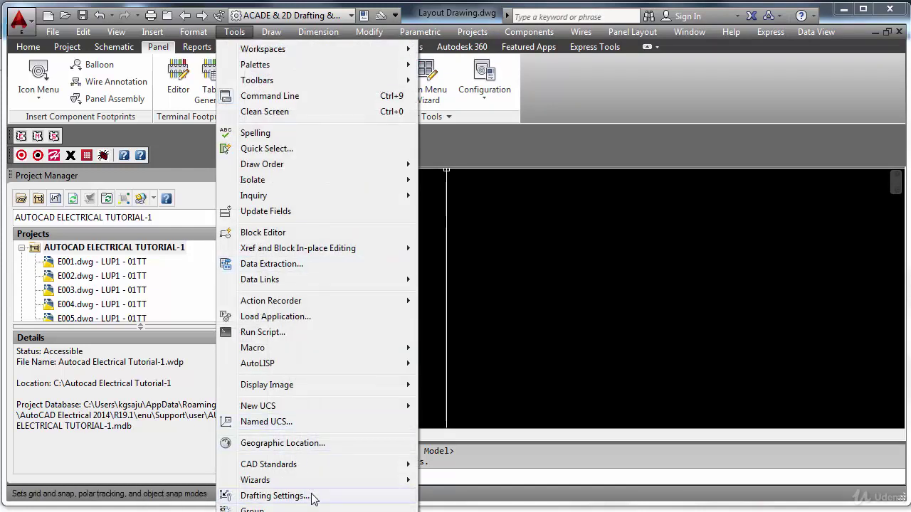
left_click(443, 248)
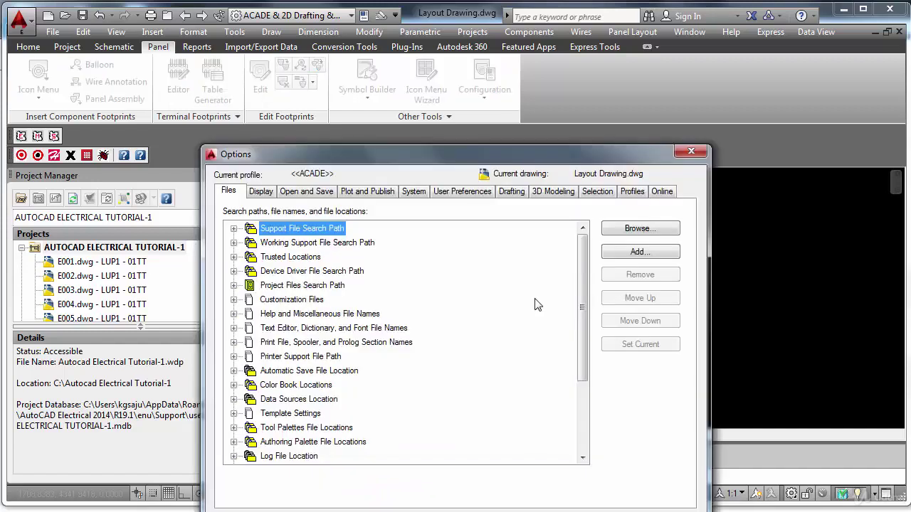
left_click(322, 193)
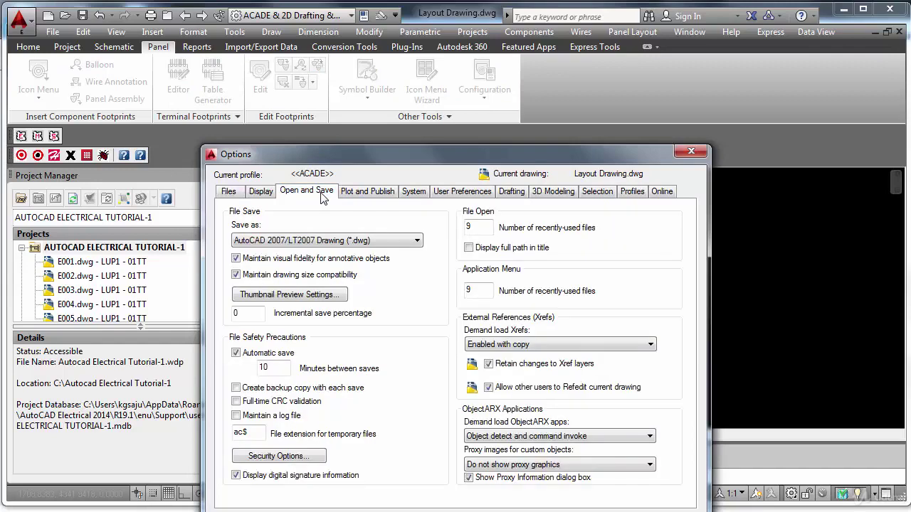
left_click(359, 199)
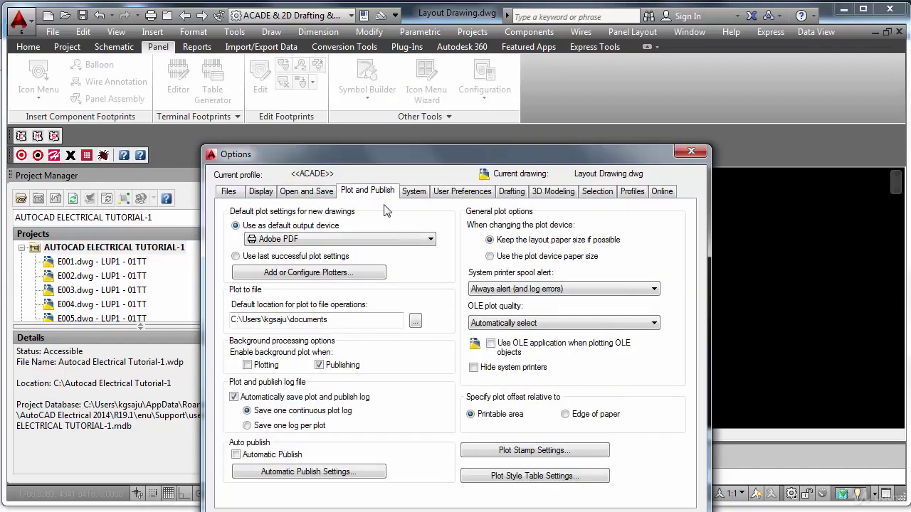
left_click(426, 197)
left_click(449, 197)
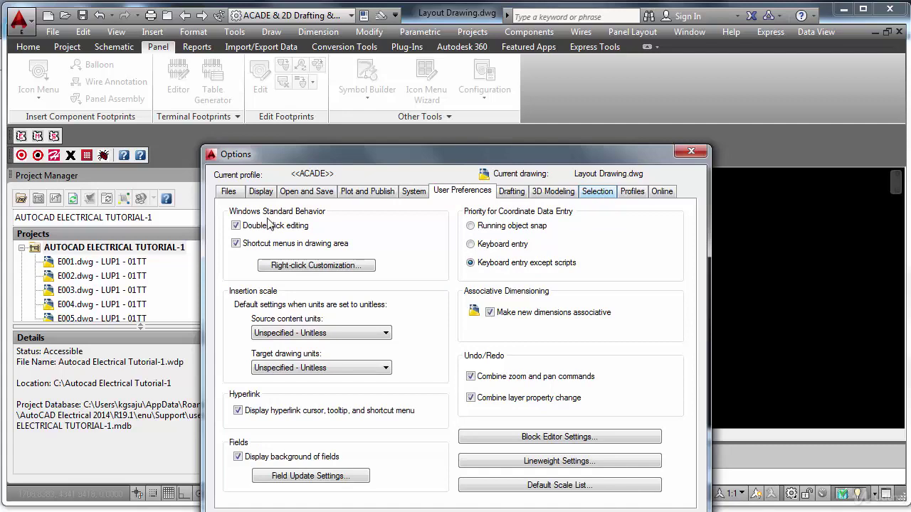
left_click(261, 191)
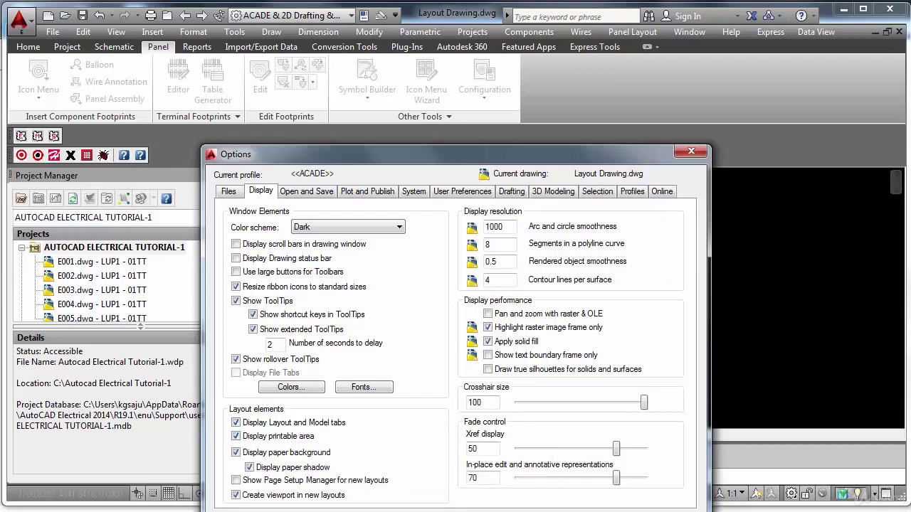
left_click(517, 508)
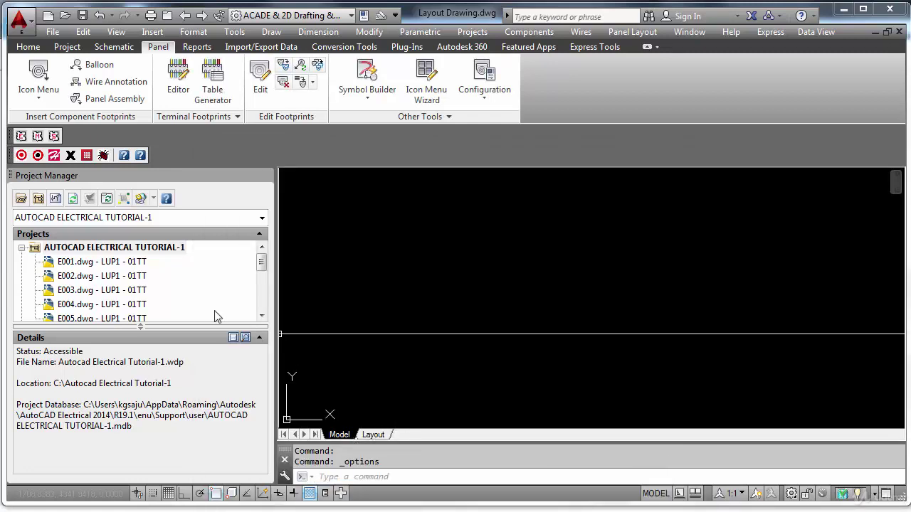
Add the active drawing to the AUTOCAD ELECTRICAL TUTORIAL-1 project and apply the project default values to its drawing settings.
right_click(171, 249)
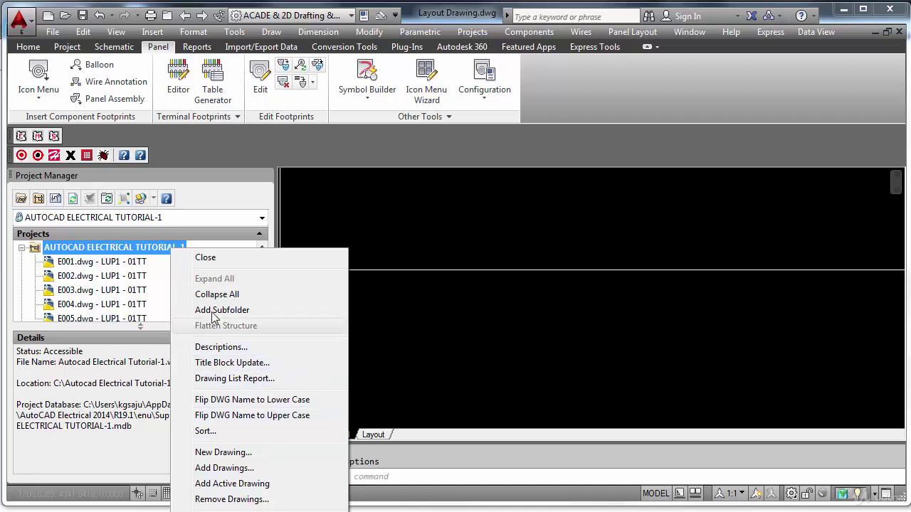
left_click(251, 486)
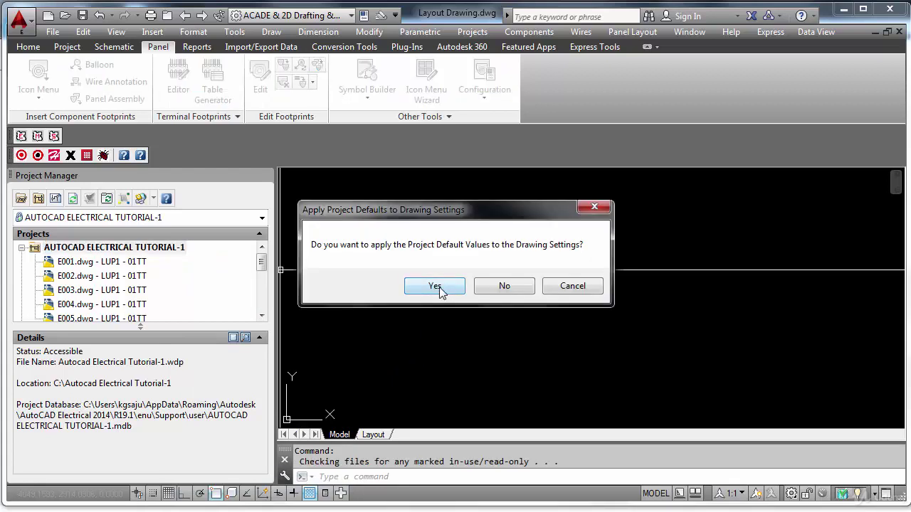
left_click(436, 286)
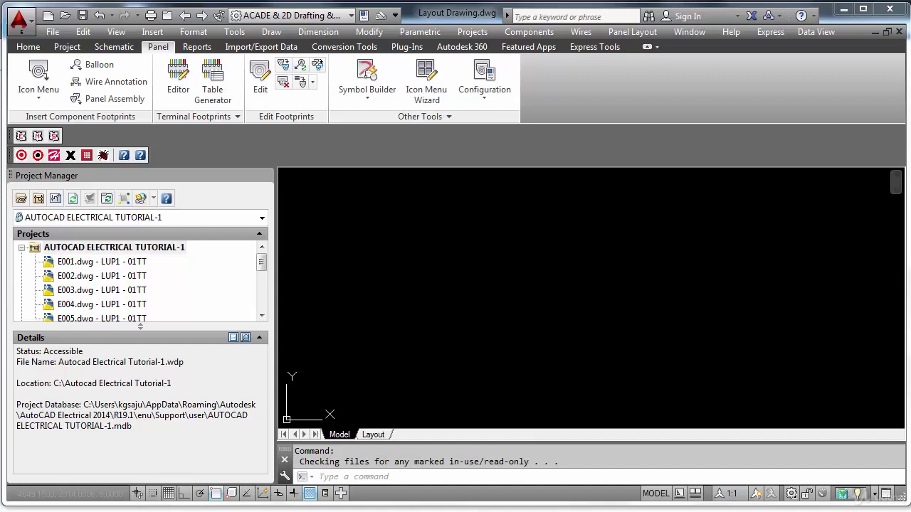
left_click(262, 316)
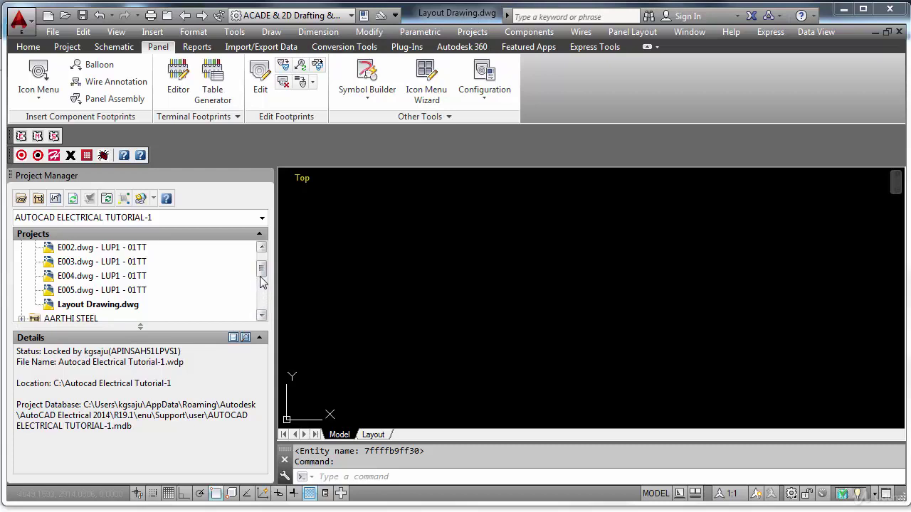
left_click_drag(263, 271, 262, 273)
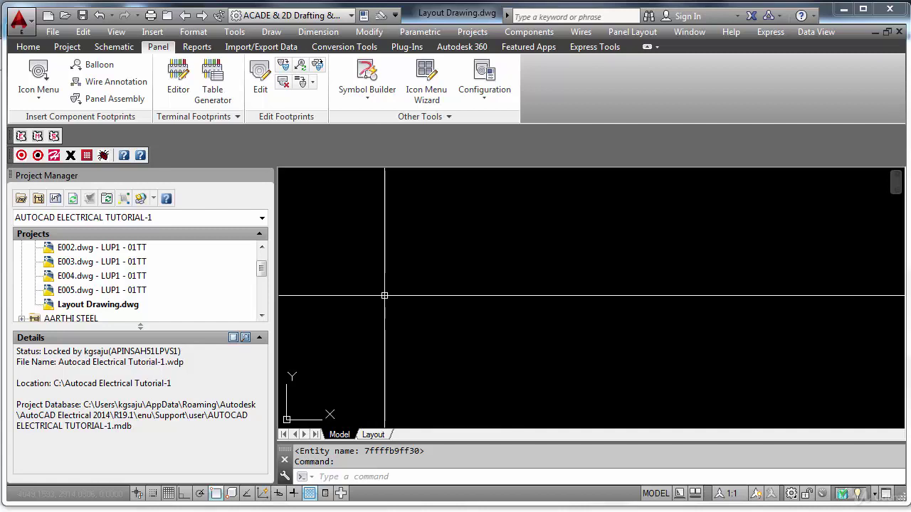
Examine the single-line diagrams, component footprints and panel enclosure views placed in model space.
scroll(389, 292, "down", 2)
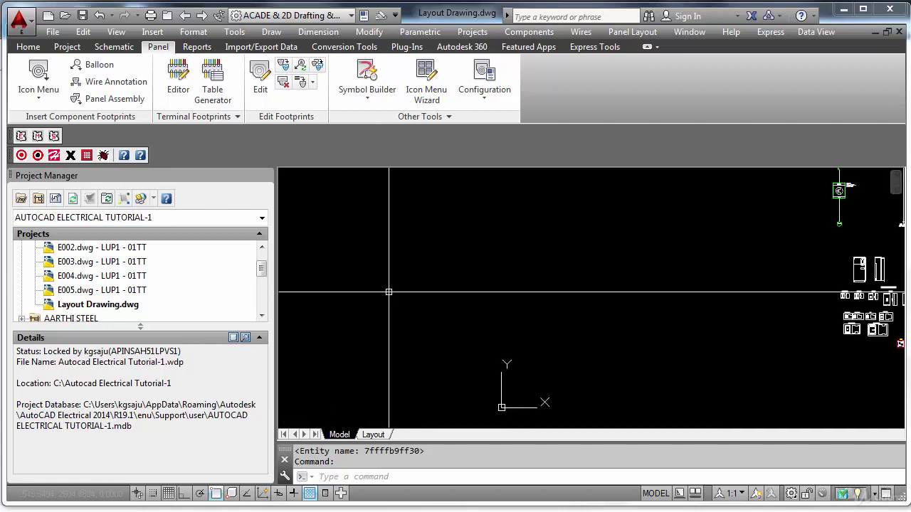
scroll(396, 291, "down", 1)
middle_click_drag(415, 306, 343, 335)
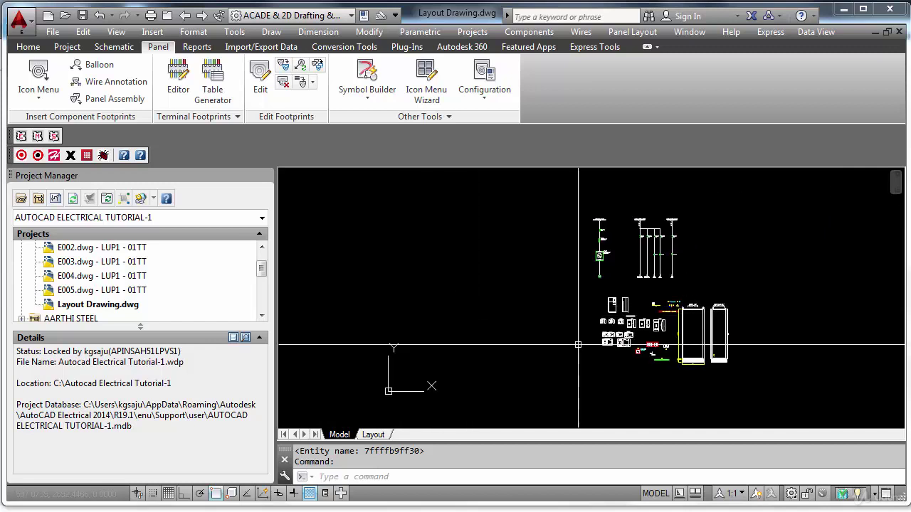
scroll(579, 344, "up", 1)
scroll(688, 345, "up", 2)
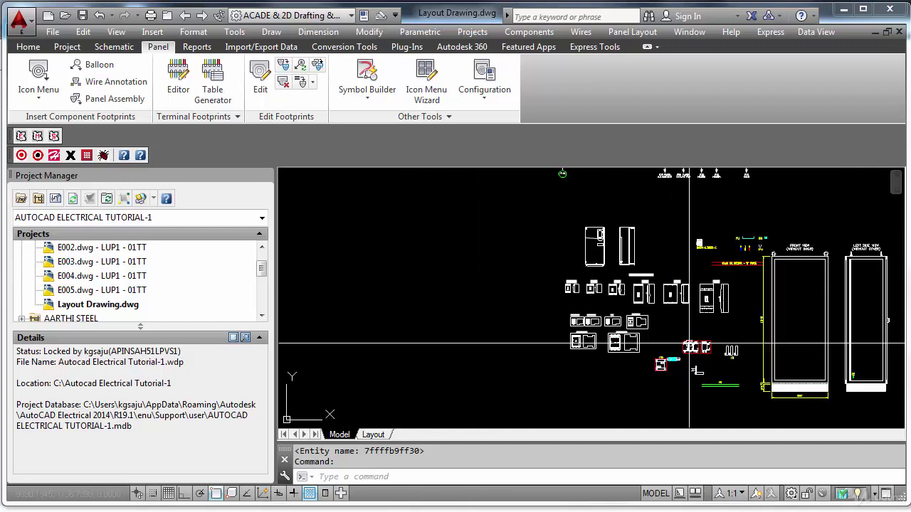
middle_click_drag(676, 342, 645, 346)
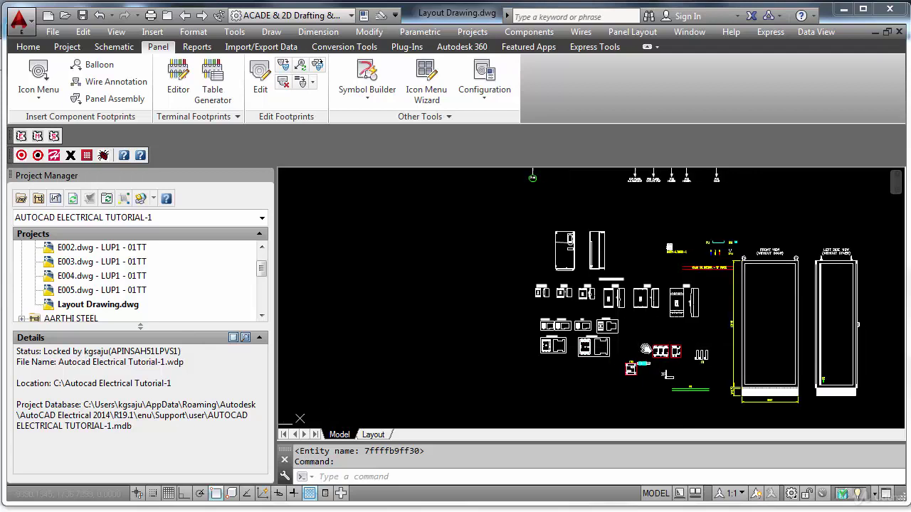
scroll(645, 347, "down", 2)
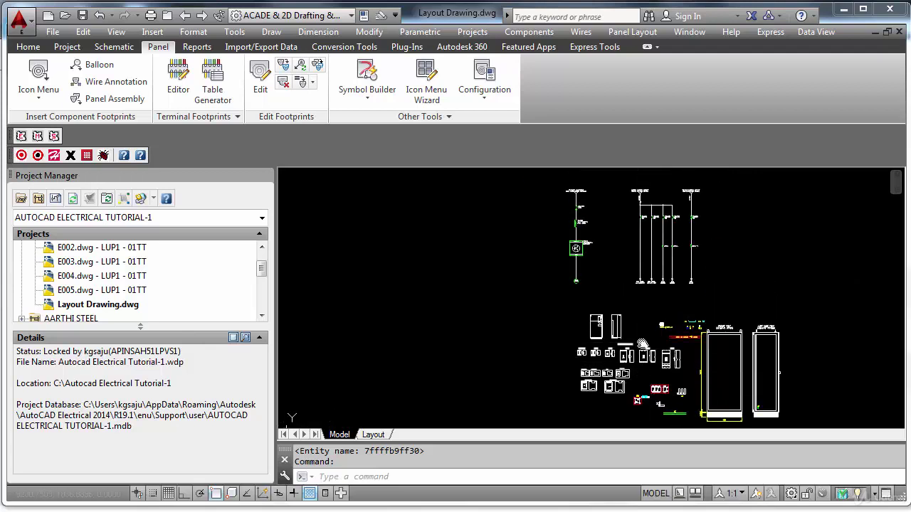
scroll(595, 242, "up", 4)
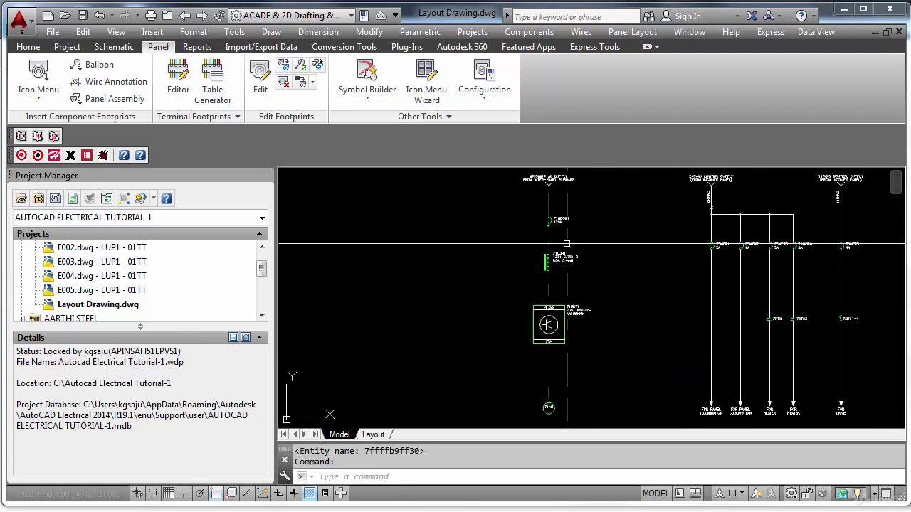
Erase the 125A text beside 71MCCB1 and the 1321-3R80-B and 80A, 0.4mH text beside the inductor below it.
scroll(562, 231, "up", 2)
type("e")
key("Return")
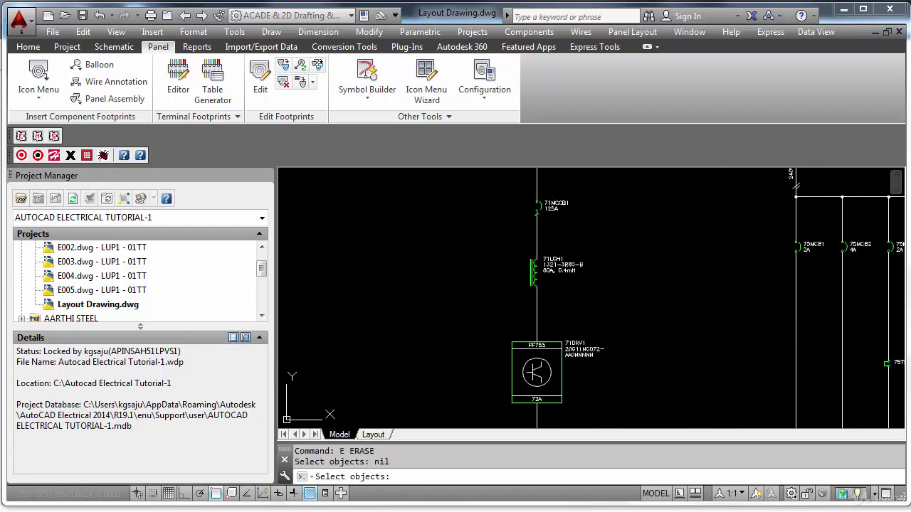
left_click(554, 210)
key("Return")
key("Return")
left_click(573, 266)
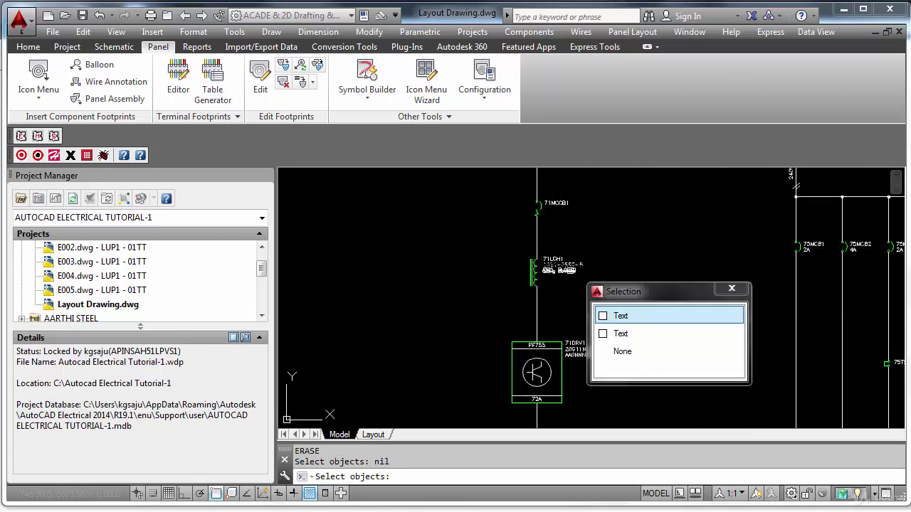
left_click(571, 274)
left_click(561, 267)
key("Return")
Erase the two lines of catalog number text under the 71DRV1 tag beside the PF755 drive symbol.
key("Return")
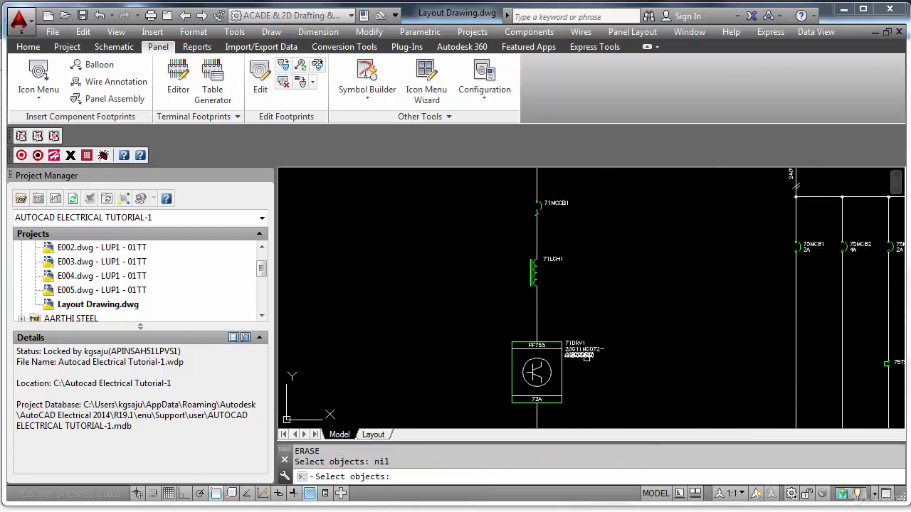
left_click(586, 355)
left_click(591, 349)
key("Return")
key("Return")
key("Return")
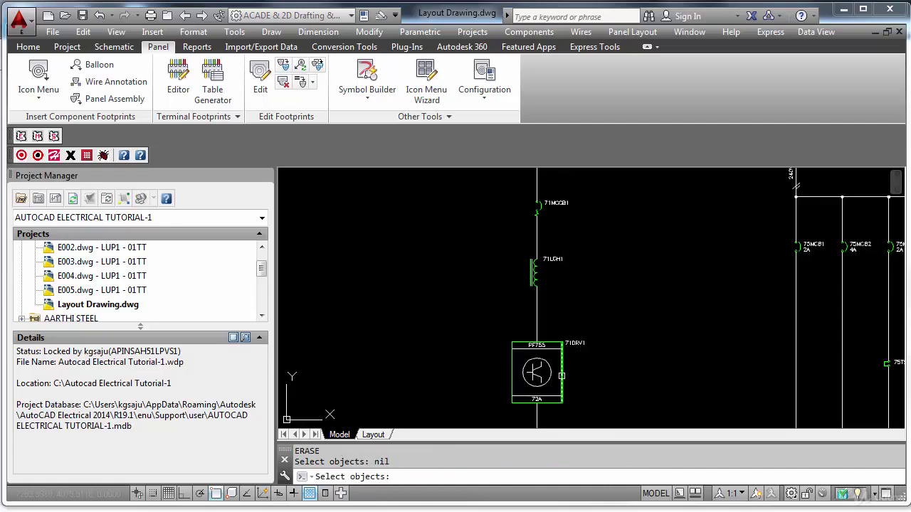
Erase the 72A text in the lower band of the PF755 drive symbol.
scroll(554, 382, "up", 4)
middle_click_drag(526, 395, 566, 285)
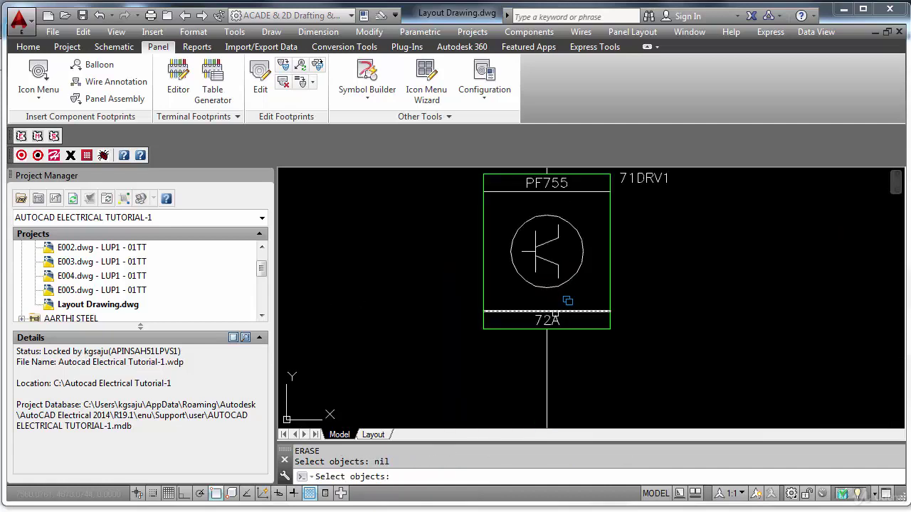
left_click(548, 321)
scroll(646, 284, "down", 5)
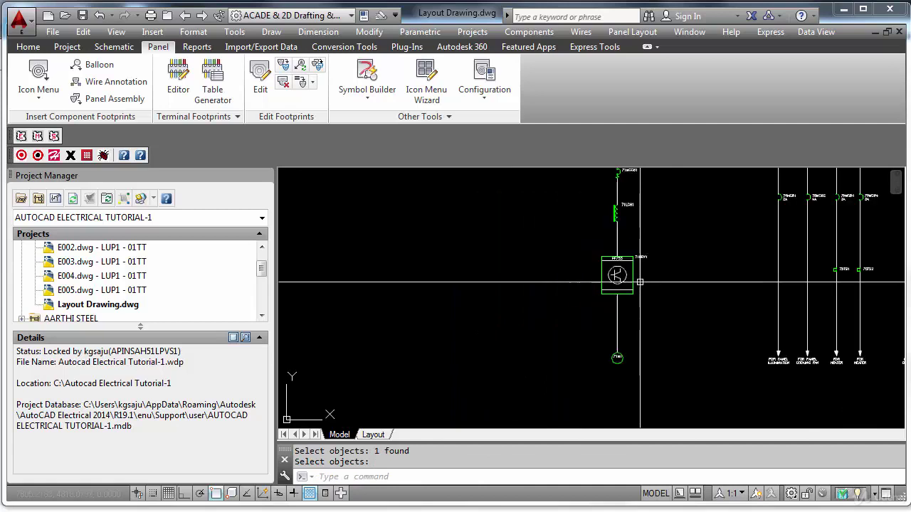
Remove the 71 prefix from the 71MCCB1 and 71LCH1 tags by replacing that string with an empty one.
scroll(622, 237, "up", 2)
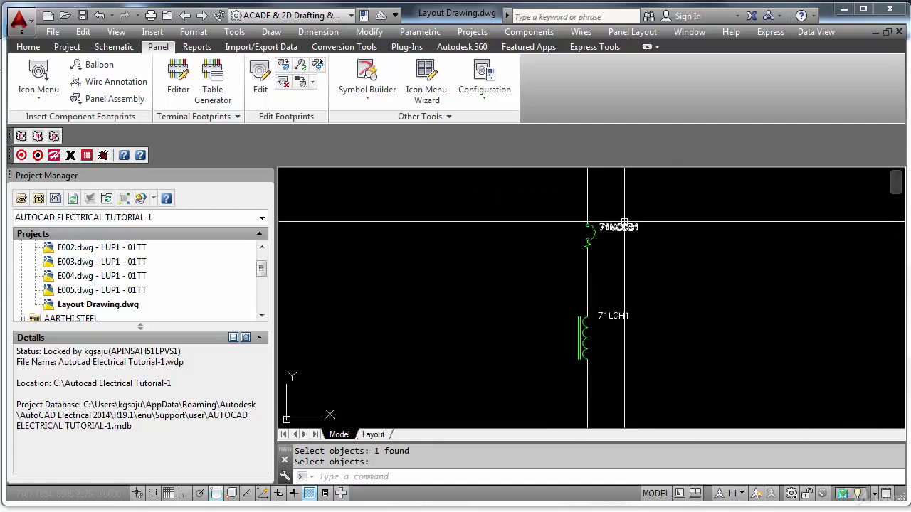
left_click(631, 210)
left_click(601, 333)
key("Return")
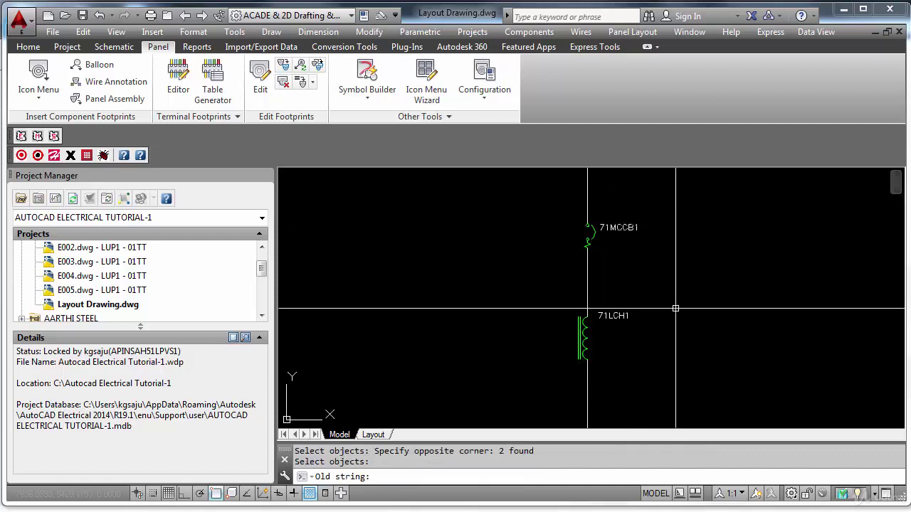
type("71")
key("Return")
key("Return")
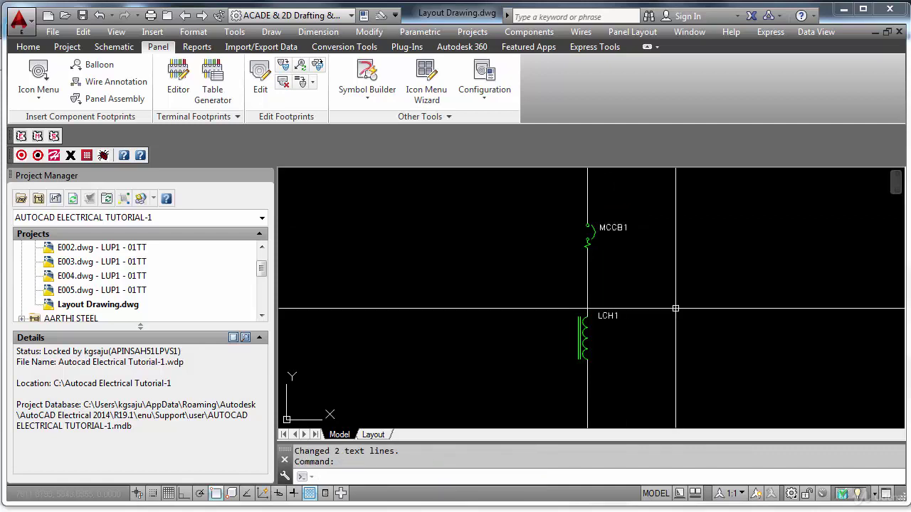
Remove the 71 prefix from the 71DRV1 tag beside the PF755 drive symbol.
scroll(675, 307, "down", 2)
middle_click_drag(670, 313, 628, 268)
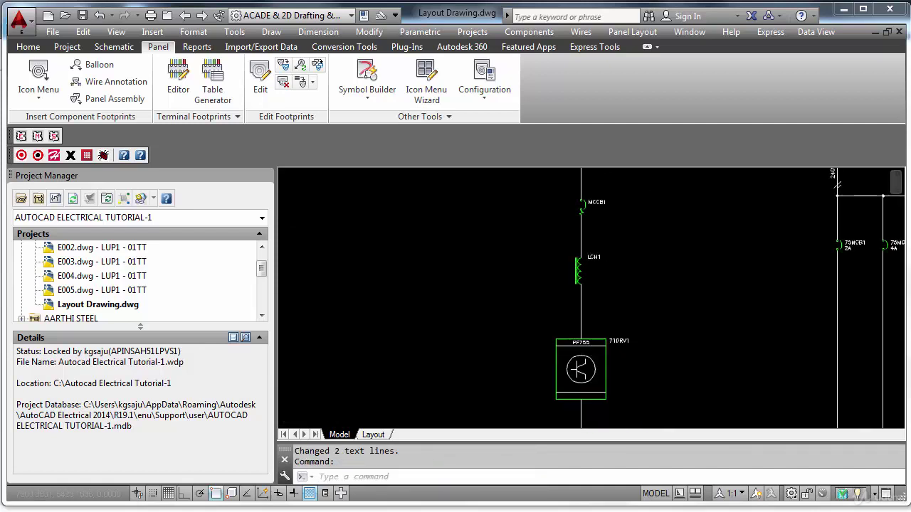
scroll(624, 334, "up", 4)
key("Return")
left_click(626, 323)
left_click(615, 356)
key("Return")
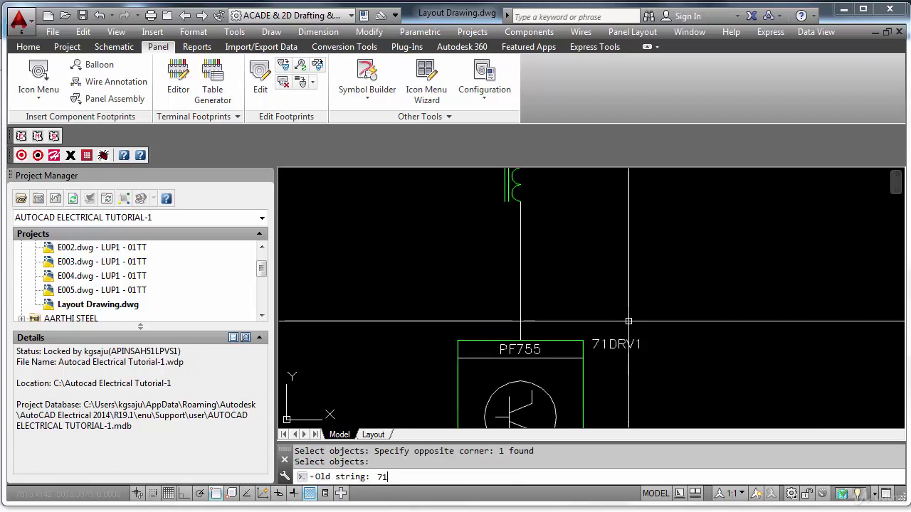
type("71")
key("Return")
key("Return")
Erase the two heater branches, including their breakers, thermostats and labels, from the supply diagram for panel illumination and cooling fan.
scroll(655, 288, "down", 3)
middle_click_drag(482, 263, 249, 243)
type("e")
key("Return")
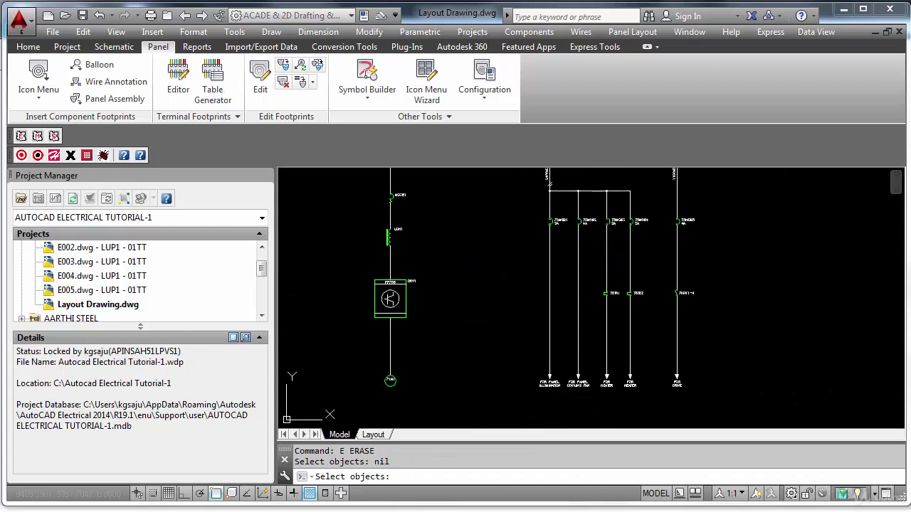
left_click(590, 180)
left_click(648, 395)
key("Return")
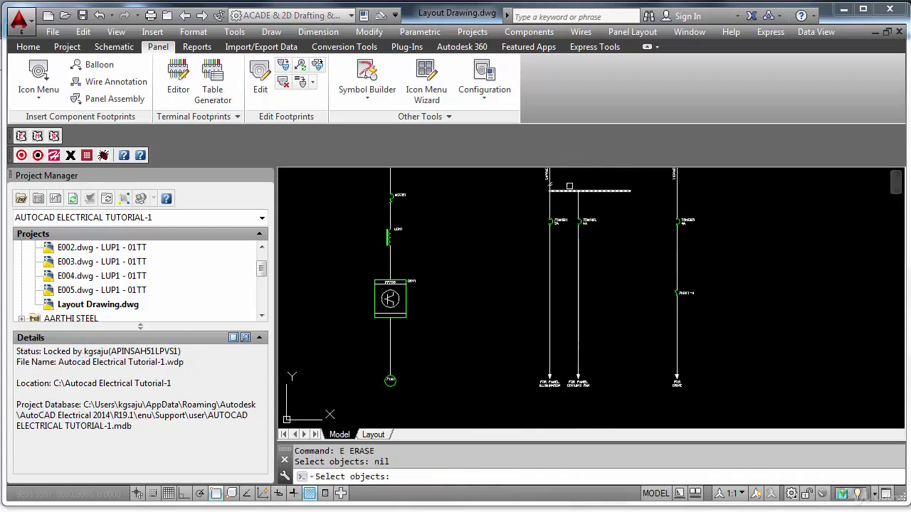
left_click(569, 187)
left_click(604, 212)
type("T")
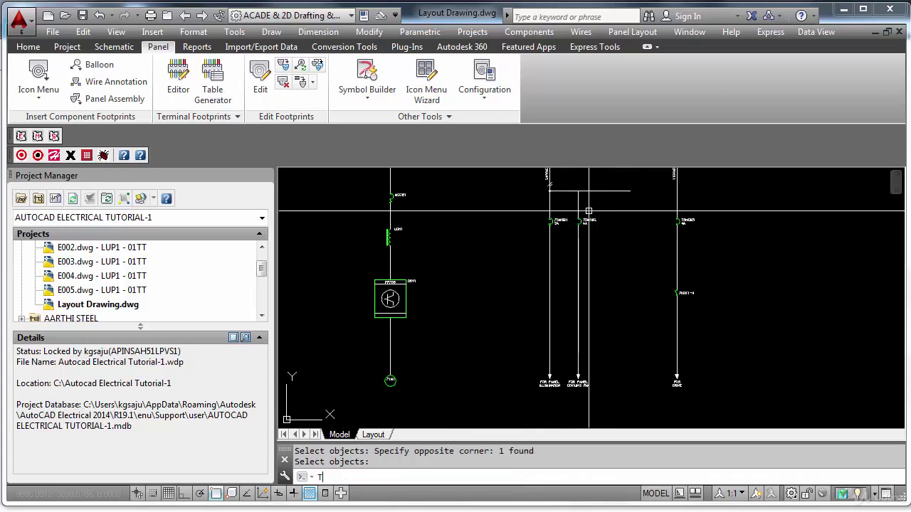
key("Return")
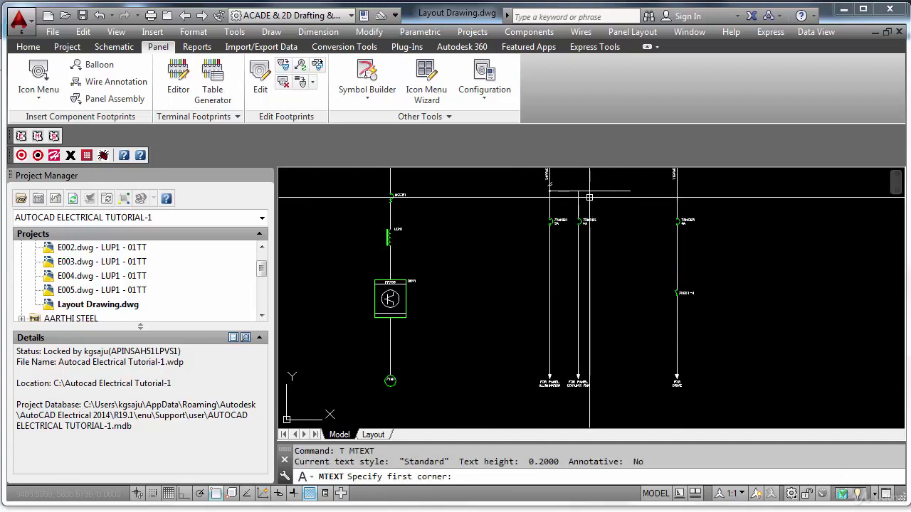
key("Escape")
Trim the leftover horizontal supply line beyond the panel cooling fan branch, using that branch as the cutting edge.
type("tr")
key("Return")
left_click(602, 203)
left_click(569, 214)
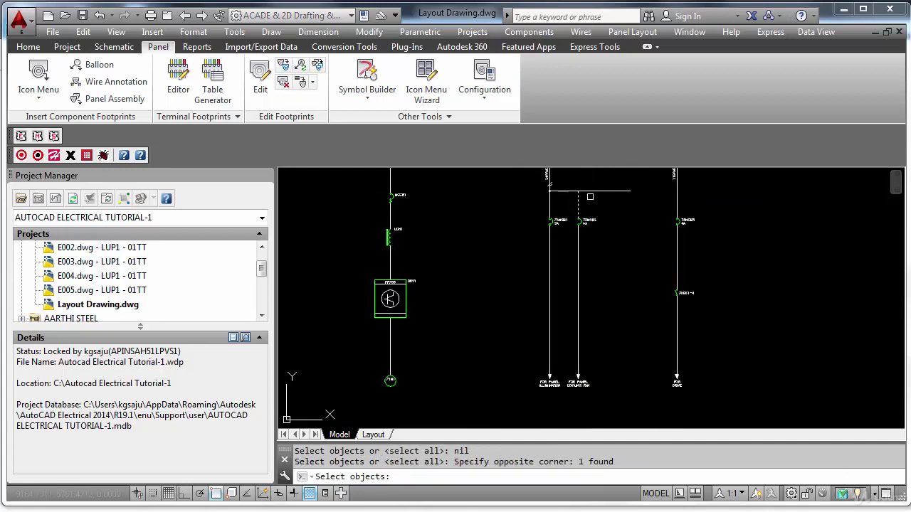
key("Return")
key("Escape")
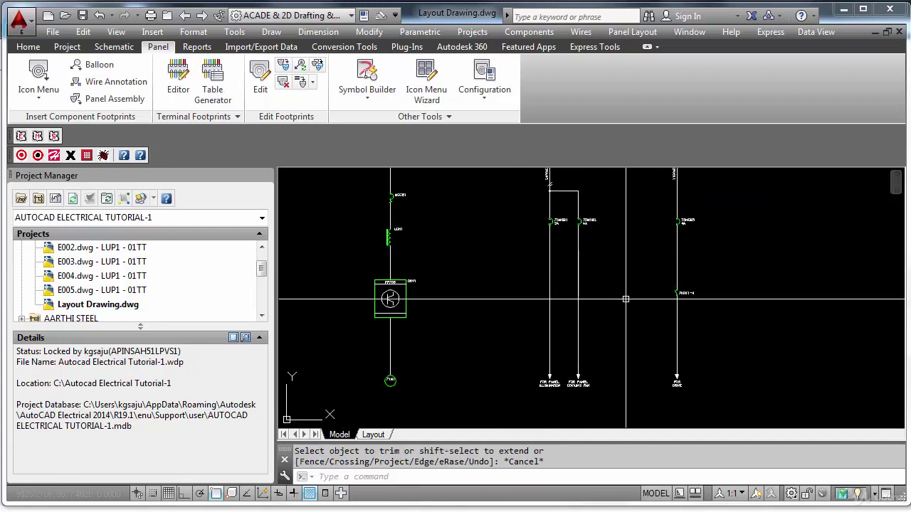
scroll(550, 384, "up", 2)
scroll(572, 391, "up", 2)
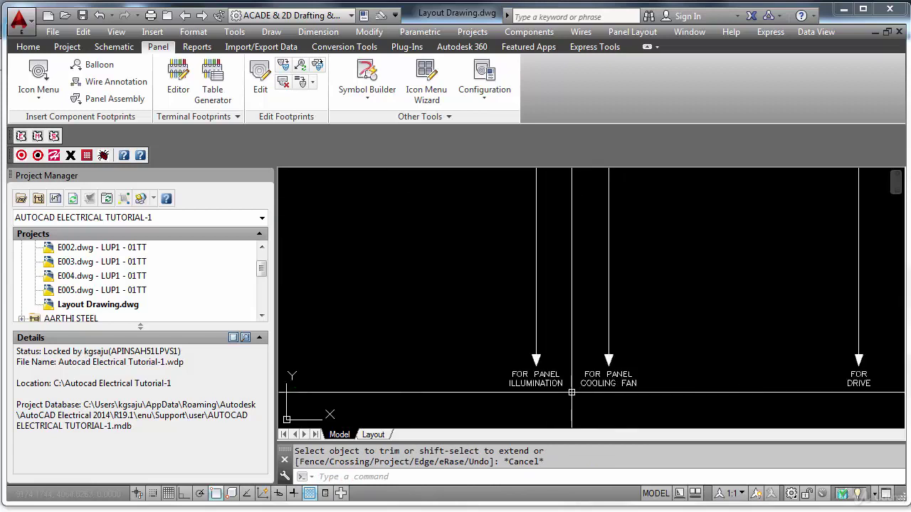
scroll(571, 392, "down", 1)
scroll(705, 360, "down", 1)
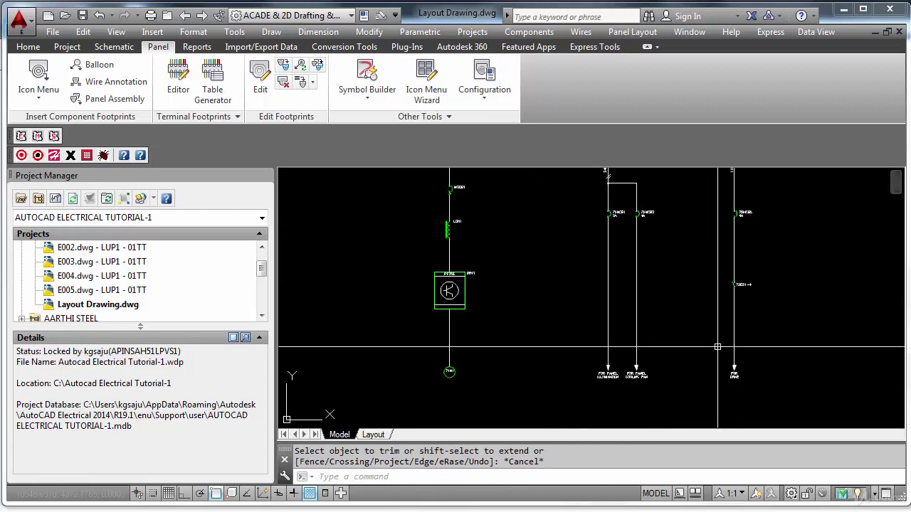
scroll(717, 346, "down", 4)
key("Return")
left_click(716, 268)
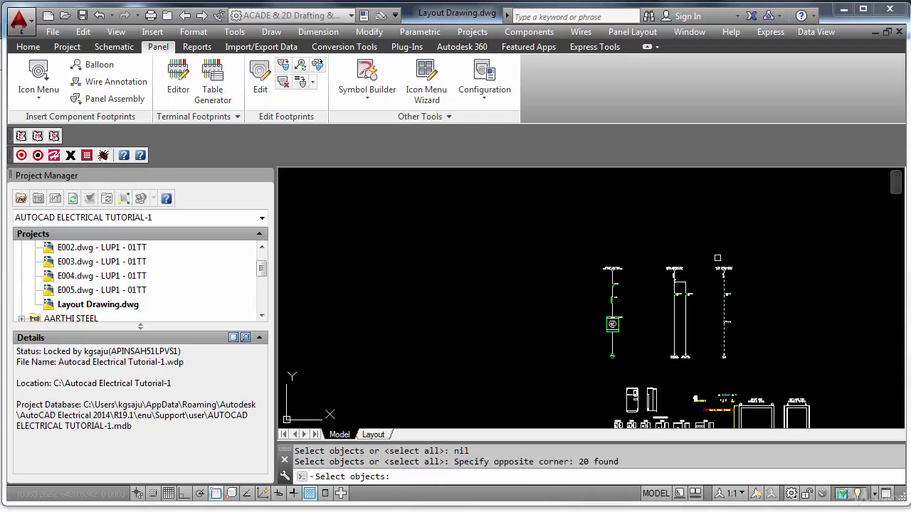
key("Return")
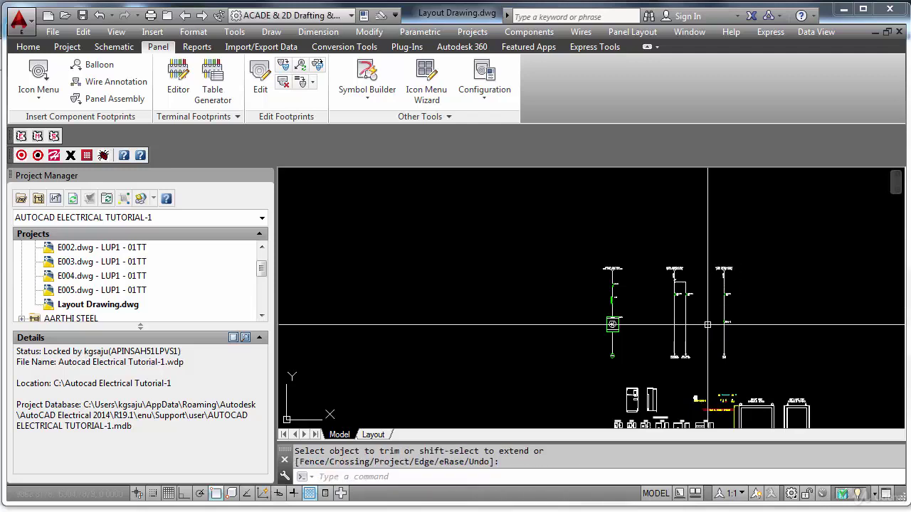
key("Escape")
Erase the entire single-line diagram labelled FOR DRIVE, beside the panel illumination and cooling fan diagram.
type("e")
key("Return")
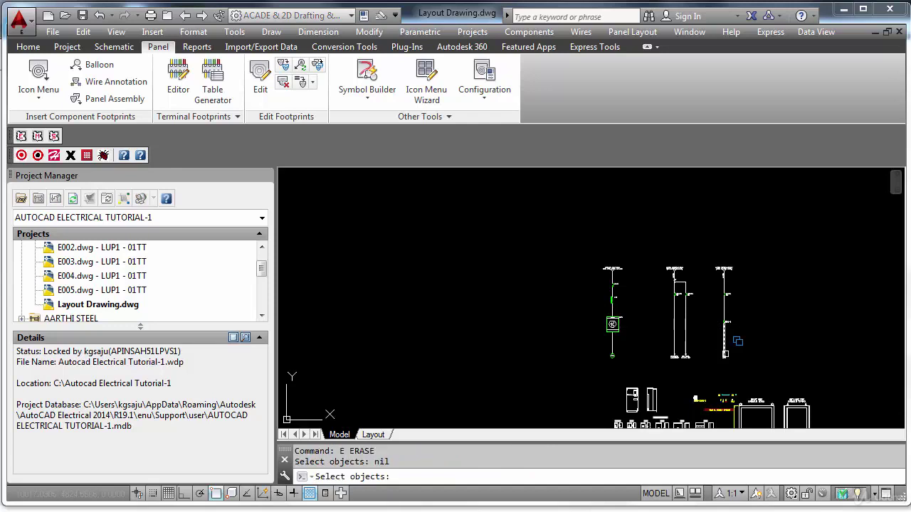
left_click(710, 265)
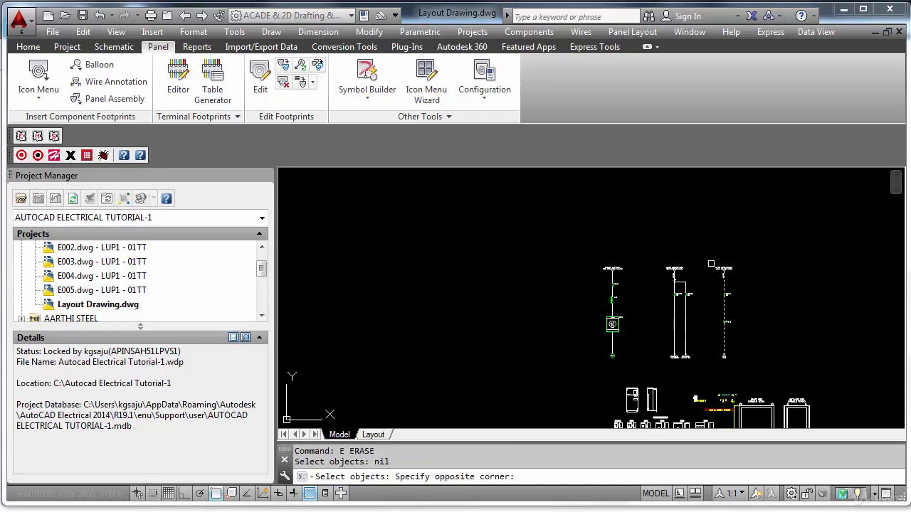
key("Return")
Copy the enclosure's front view without door, including its title and dimensions, to the empty area left of the footprints and single-line diagrams.
scroll(706, 263, "down", 2)
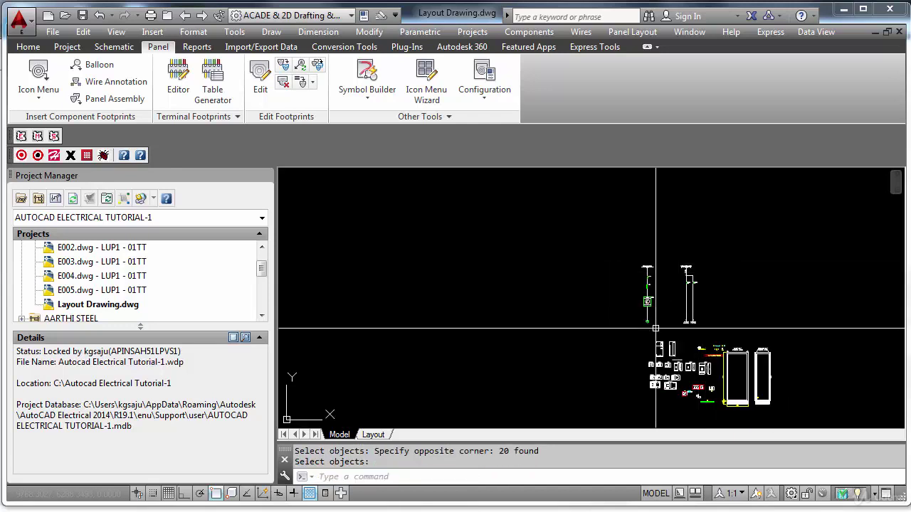
middle_click_drag(656, 328, 706, 326)
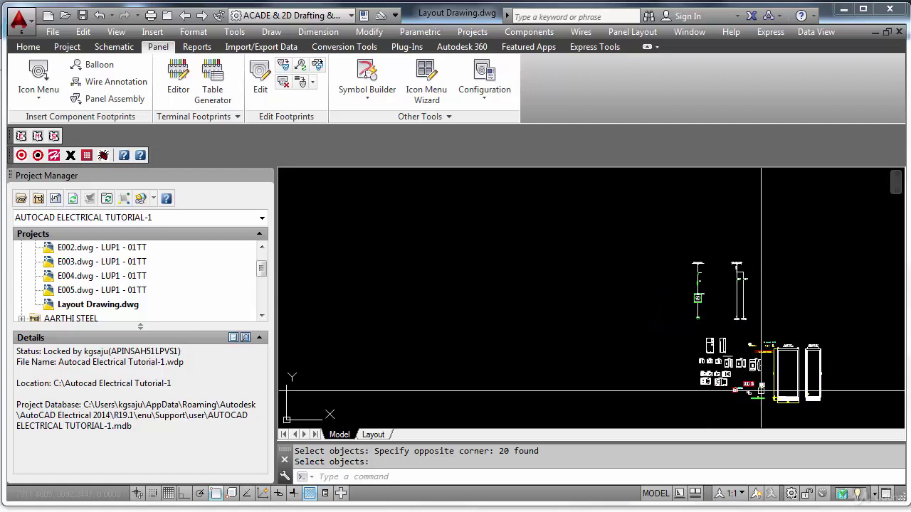
scroll(785, 397, "up", 2)
middle_click_drag(787, 396, 763, 339)
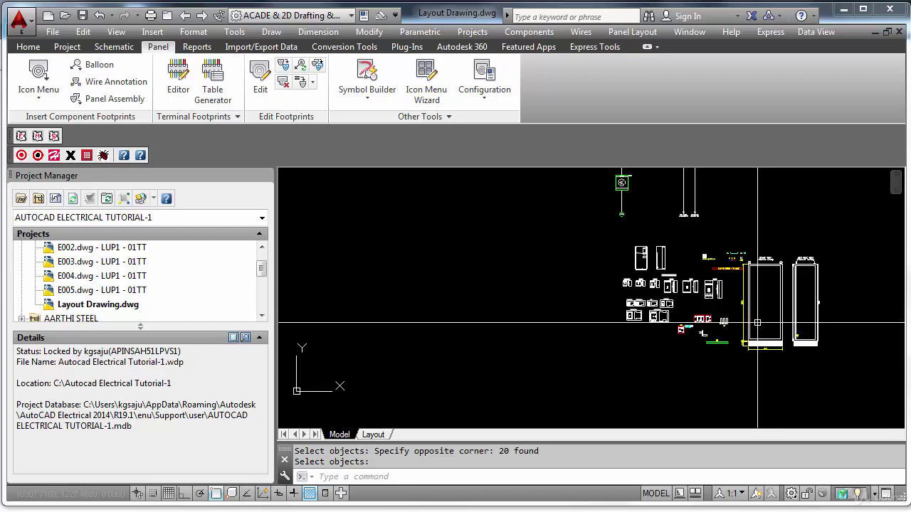
scroll(751, 297, "up", 2)
type("c")
key("Return")
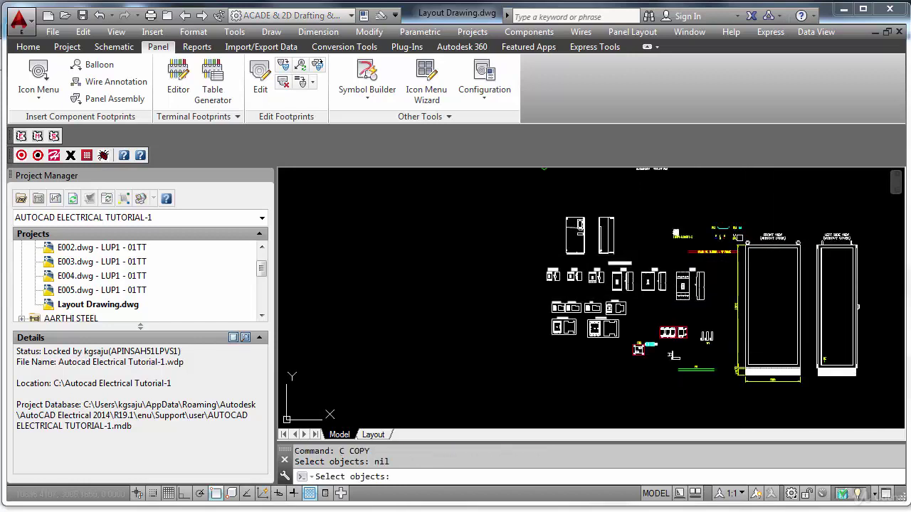
scroll(739, 238, "up", 2)
scroll(742, 237, "down", 2)
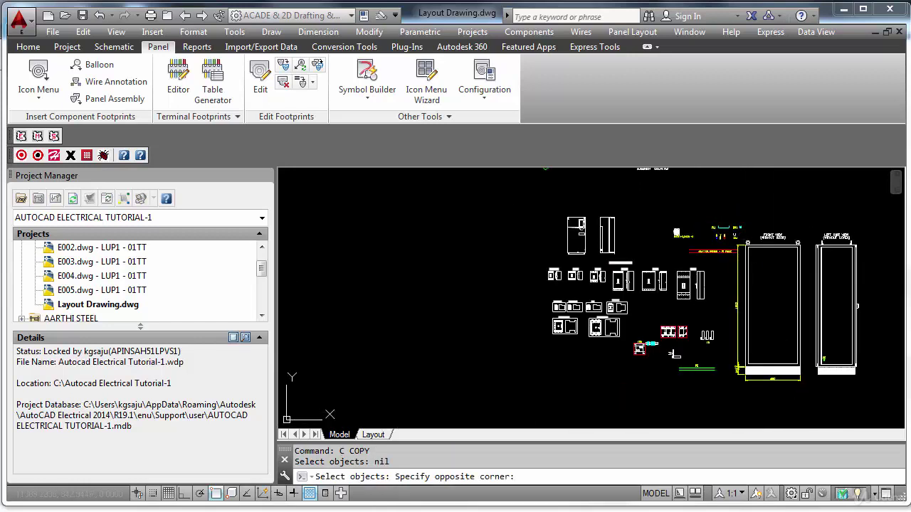
left_click(746, 233)
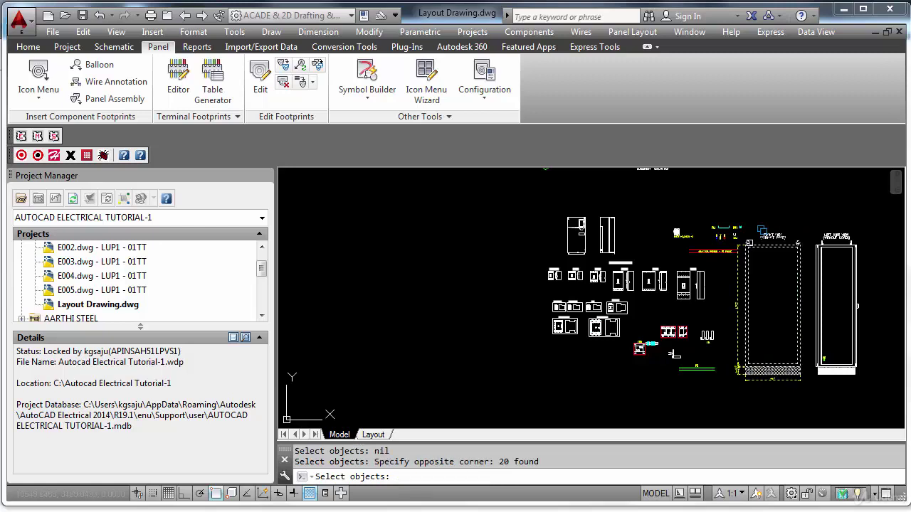
key("Return")
left_click(765, 279)
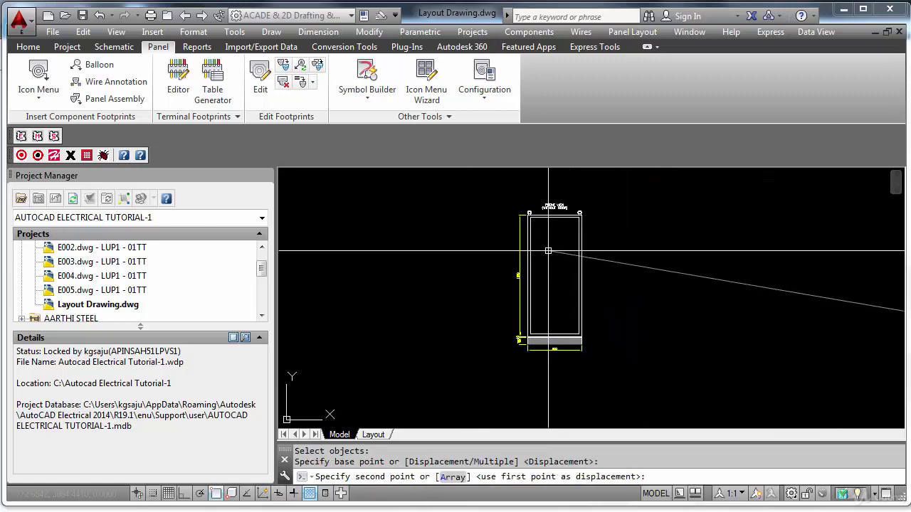
Examine the copied enclosure front view and the tagged components in the remaining single-line diagrams.
scroll(527, 281, "up", 2)
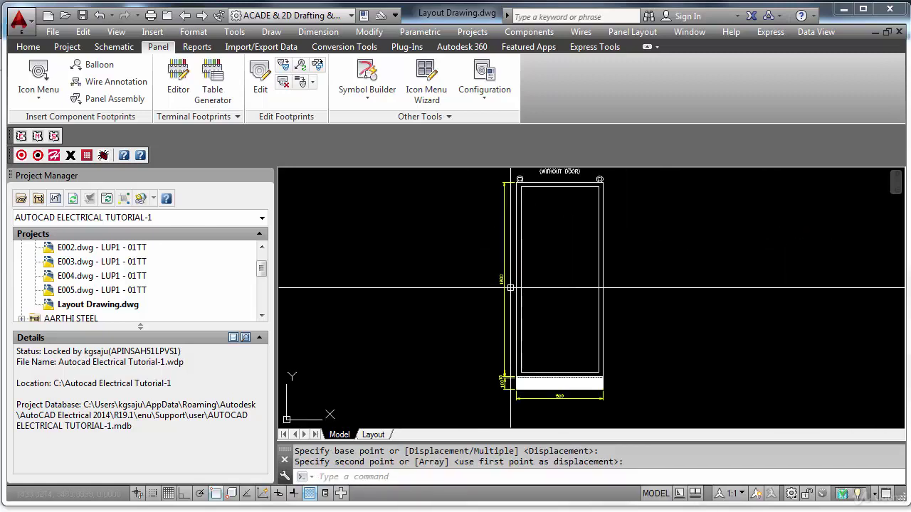
scroll(554, 268, "up", 3)
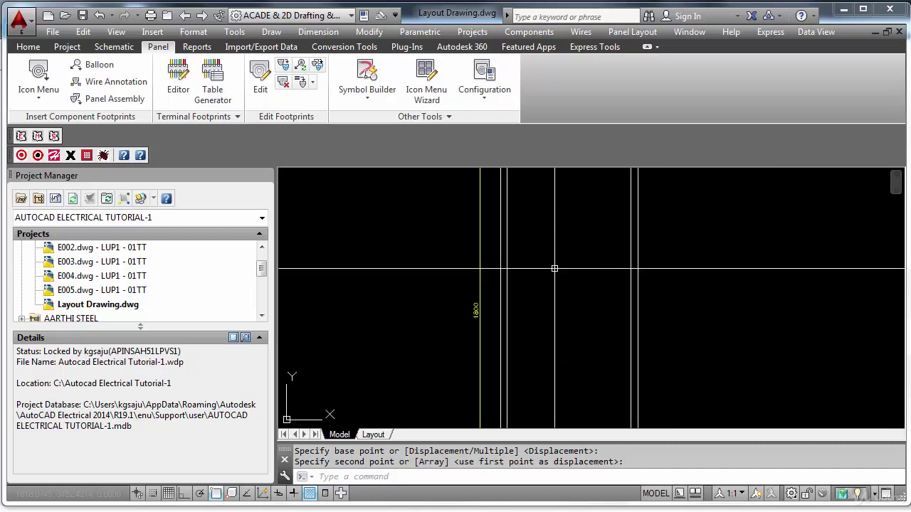
scroll(554, 268, "down", 3)
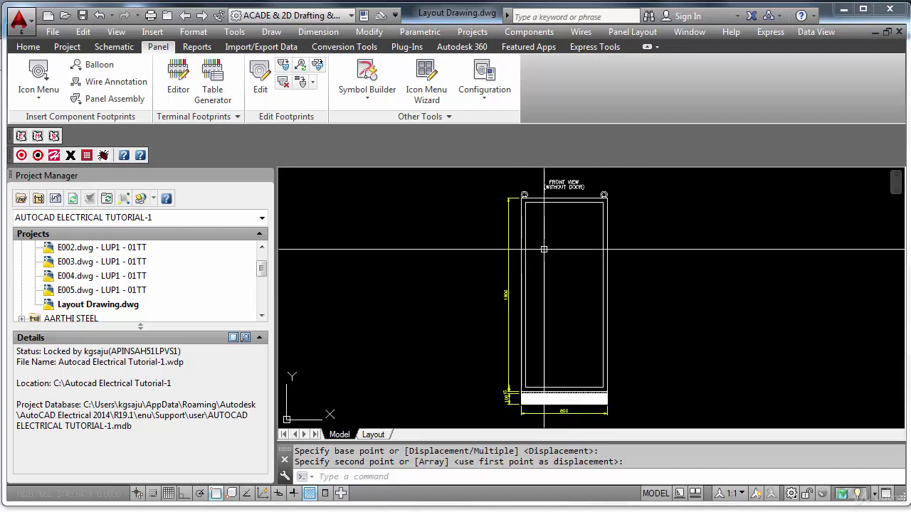
scroll(559, 274, "down", 1)
middle_click_drag(614, 283, 563, 291)
scroll(563, 291, "down", 2)
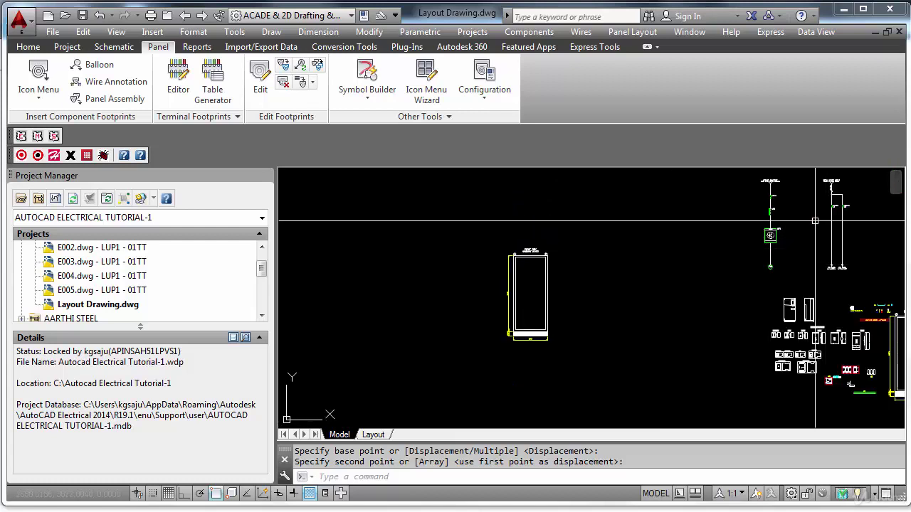
scroll(813, 217, "up", 4)
scroll(787, 199, "up", 3)
middle_click_drag(692, 235, 688, 216)
scroll(687, 234, "down", 2)
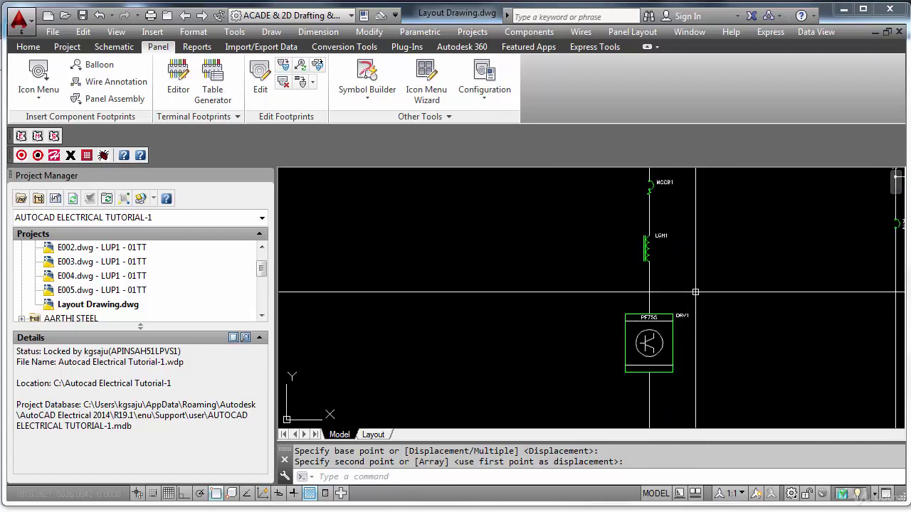
scroll(694, 334, "down", 4)
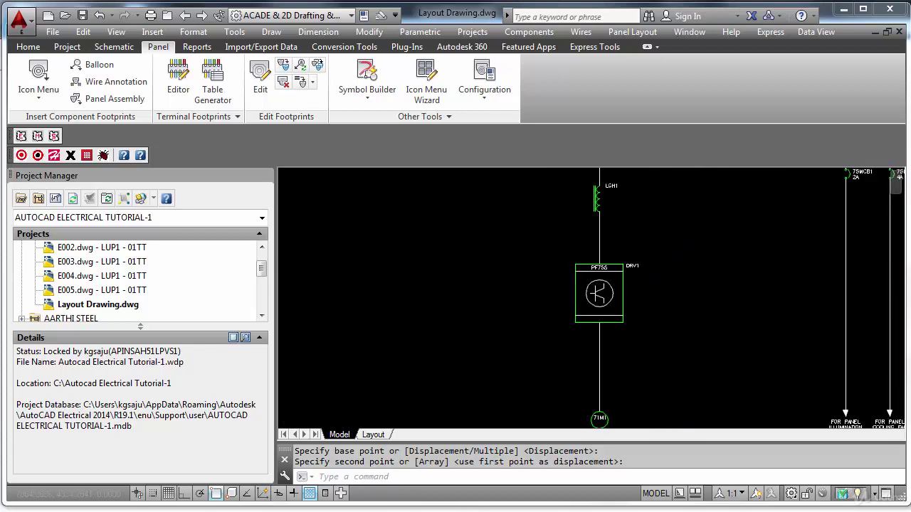
scroll(722, 248, "up", 3)
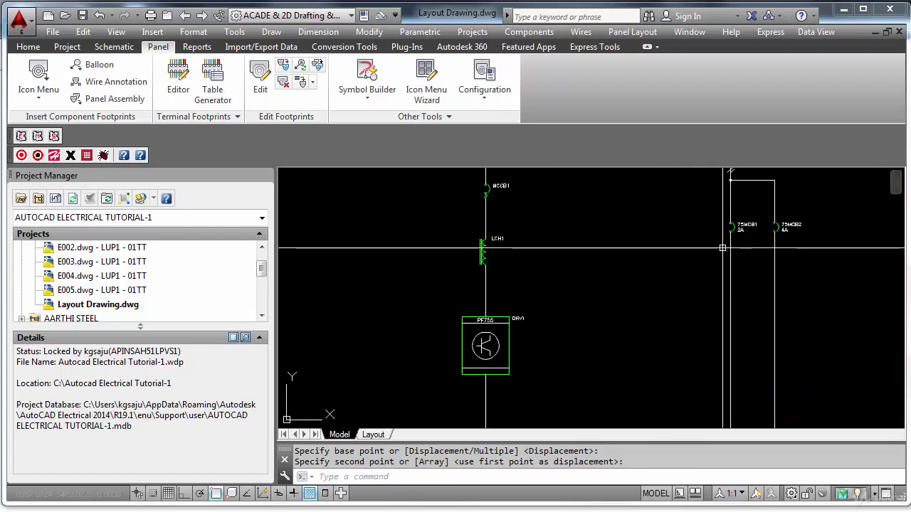
scroll(722, 248, "down", 3)
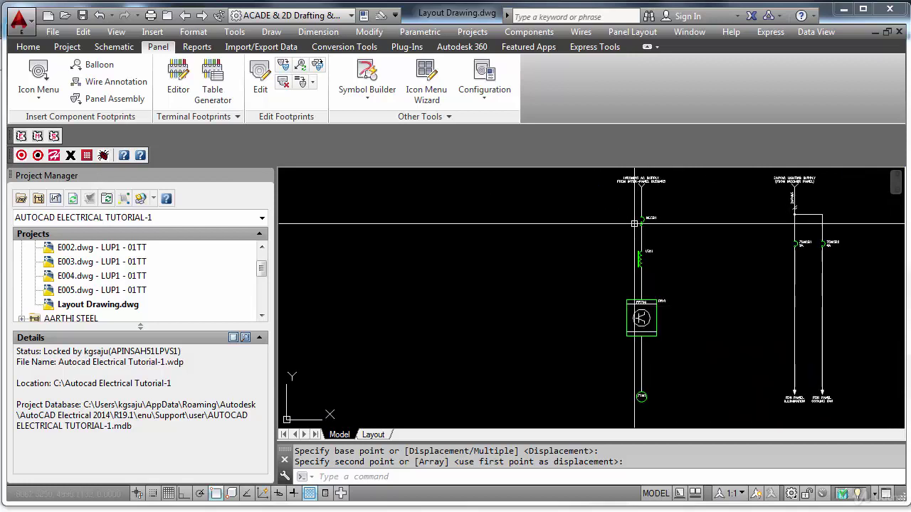
scroll(634, 224, "up", 3)
scroll(634, 224, "down", 4)
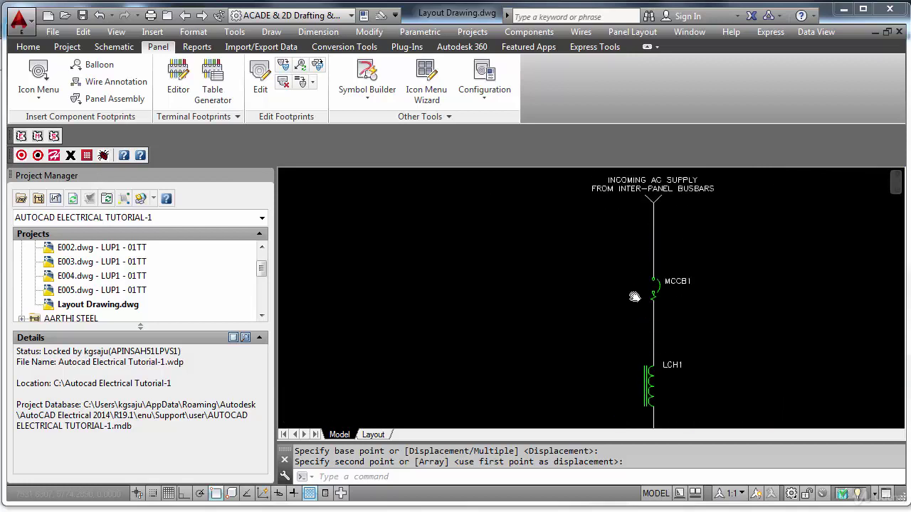
Copy the 1T1 terminal footprint with its label to the lower-left base corner of the copied enclosure front view.
scroll(692, 270, "down", 5)
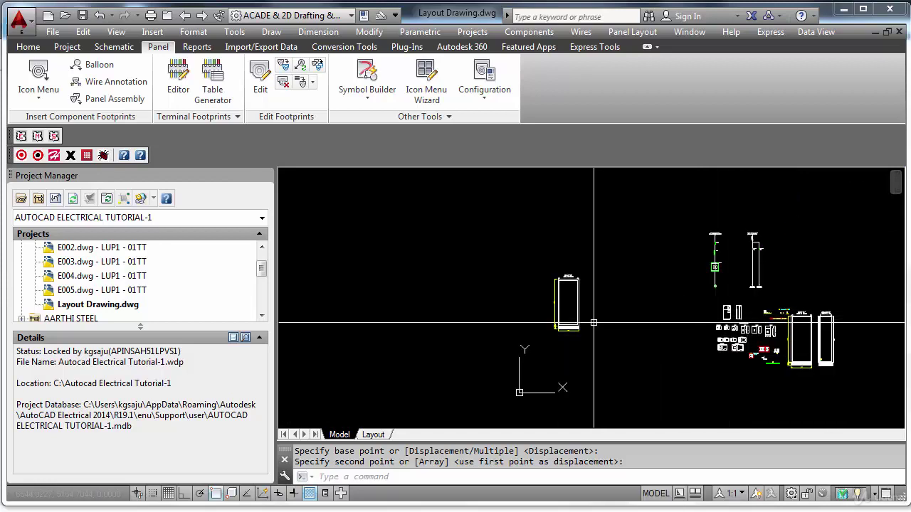
scroll(593, 323, "up", 3)
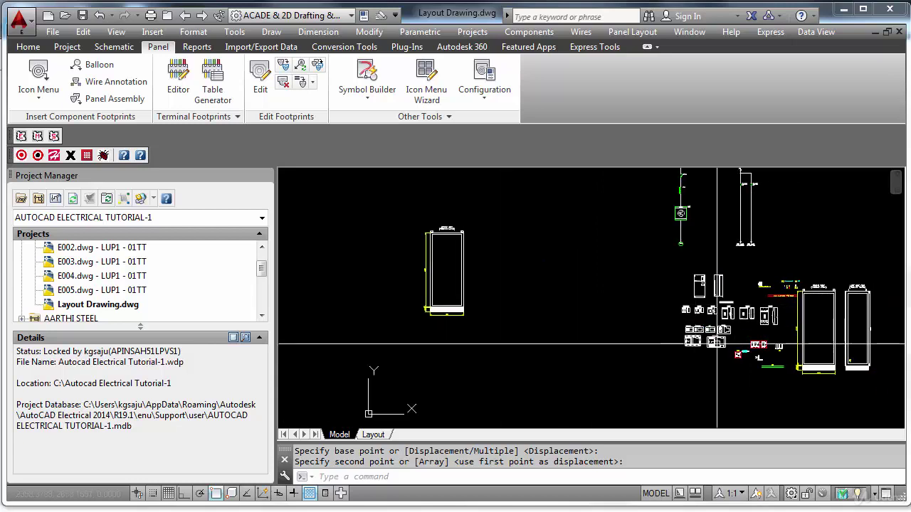
scroll(716, 346, "up", 4)
key("Escape")
type("c")
key("Return")
left_click(764, 337)
key("Return")
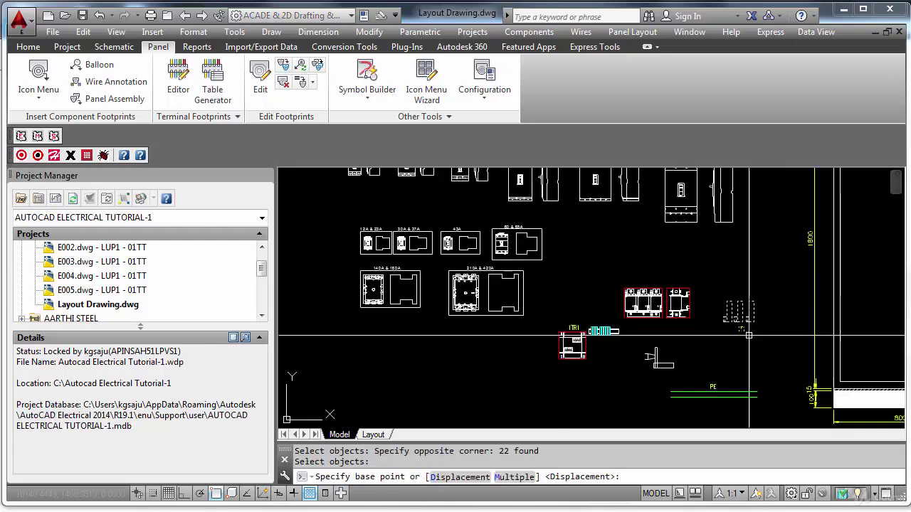
left_click(724, 322)
scroll(726, 321, "down", 3)
scroll(498, 306, "up", 5)
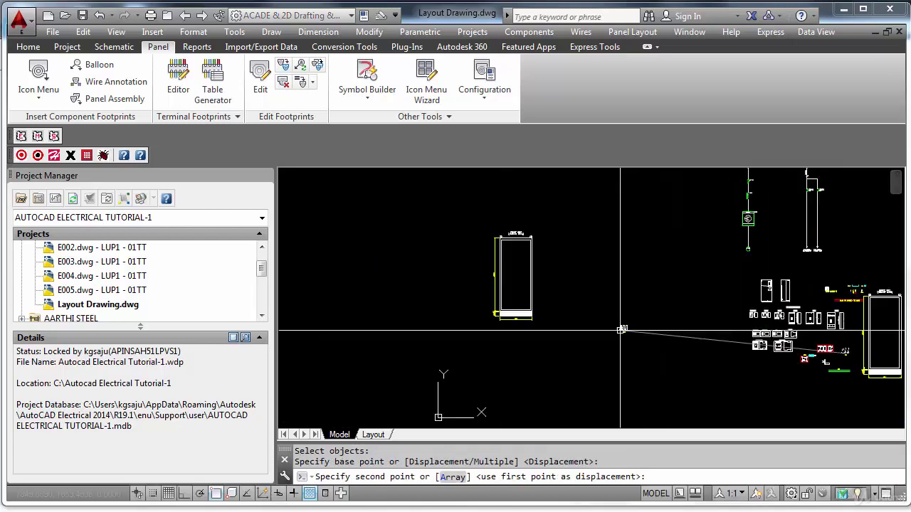
scroll(441, 303, "up", 4)
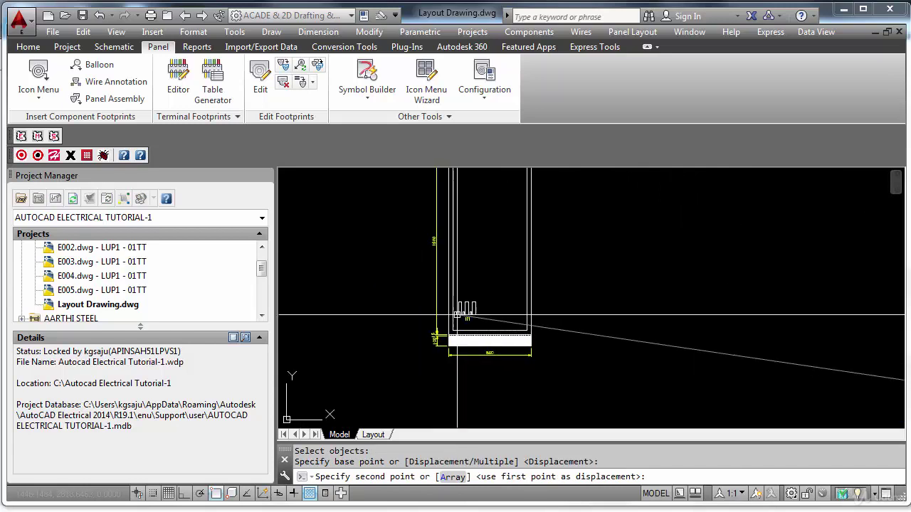
left_click(433, 374)
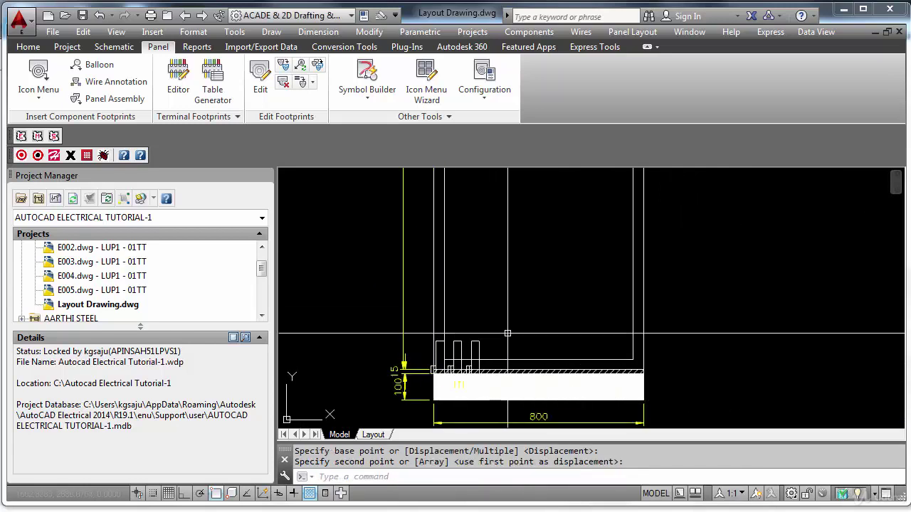
key("Return")
key("Return")
key("Return")
left_click(515, 322)
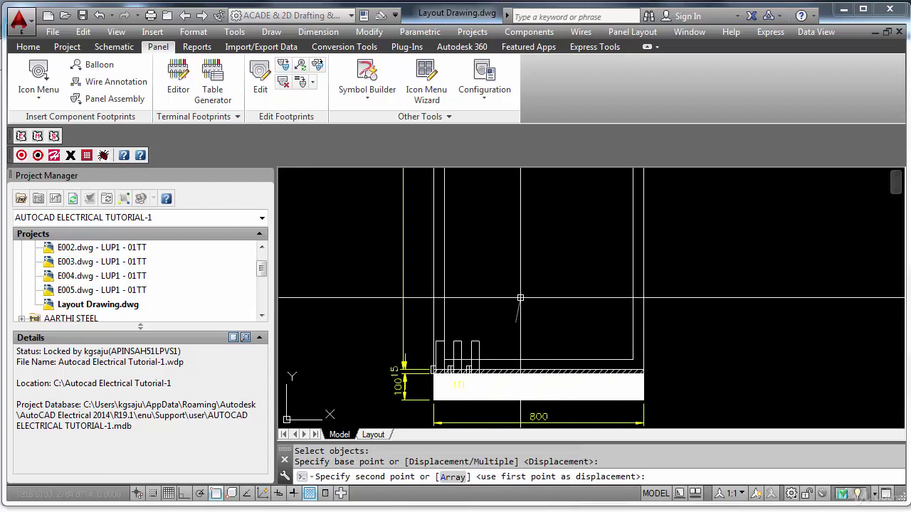
key("Escape")
Undo the copy of the 1T1 terminal footprint in the enclosure front view.
type("u")
key("Return")
type("u")
key("Return")
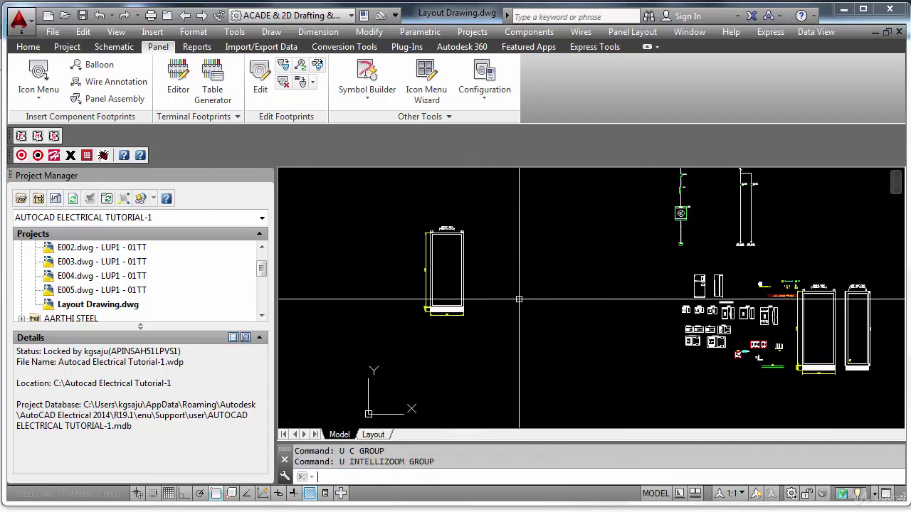
key("Return")
Move the original 1T1 terminal footprint with its label to the lower-left base corner of the copied enclosure front view.
scroll(787, 342, "up", 4)
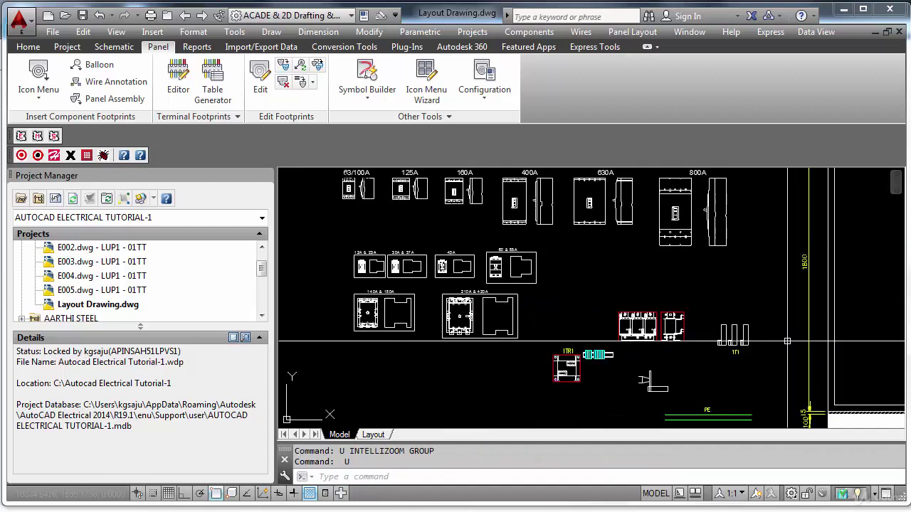
type("m")
key("Return")
left_click(786, 358)
left_click(710, 311)
key("Return")
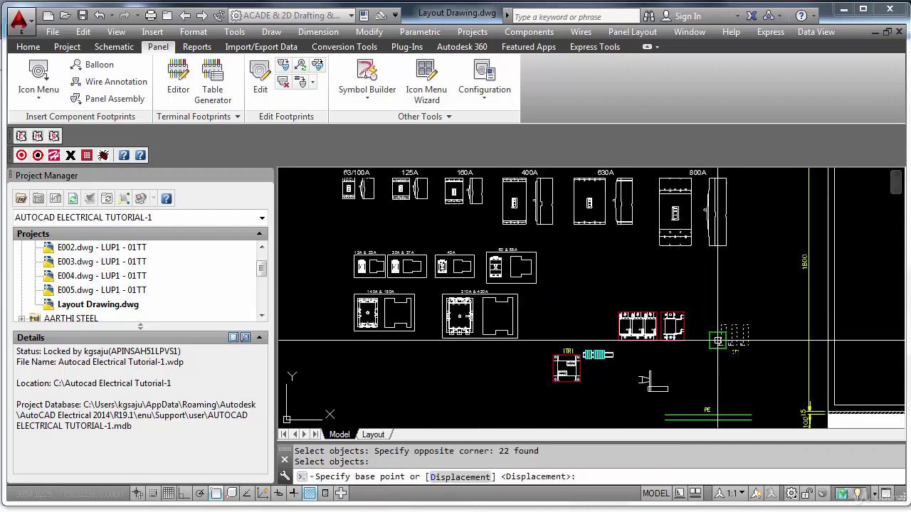
left_click(717, 346)
scroll(646, 287, "up", 10)
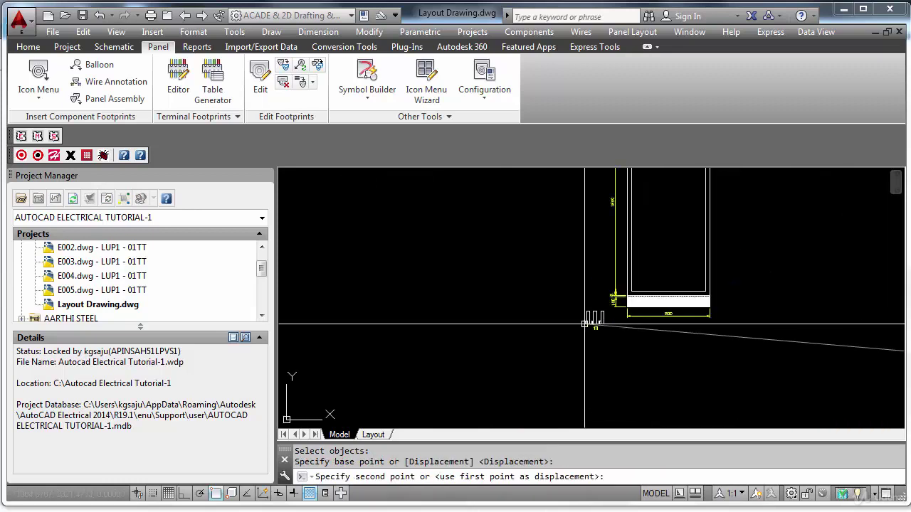
scroll(672, 257, "up", 4)
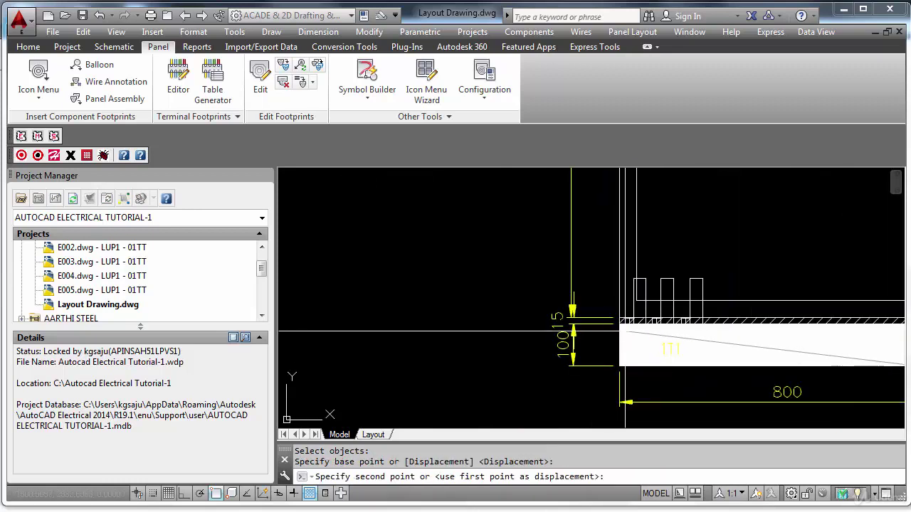
left_click(619, 323)
Move the 1T1 footprint and its label straight up by 300 inside the enclosure.
middle_click_drag(694, 258, 579, 319)
type("m")
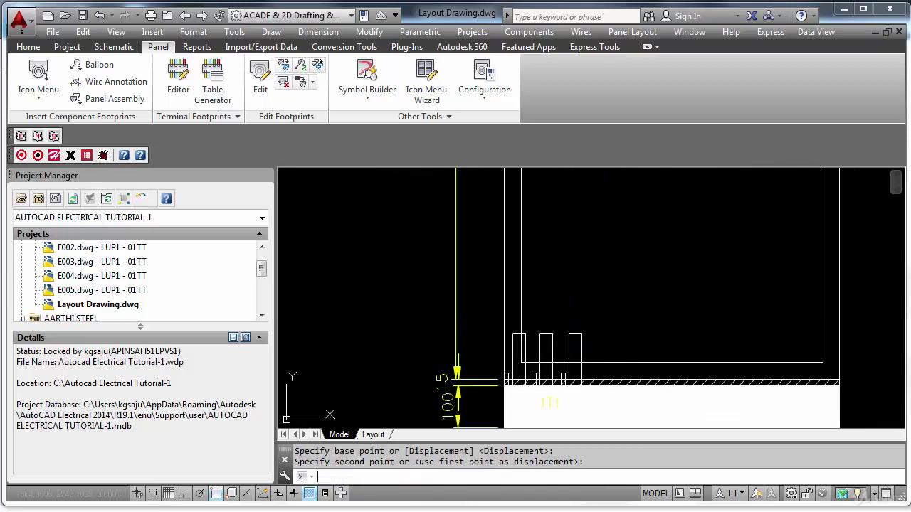
key("Return")
left_click(578, 333)
key("Return")
left_click(621, 317)
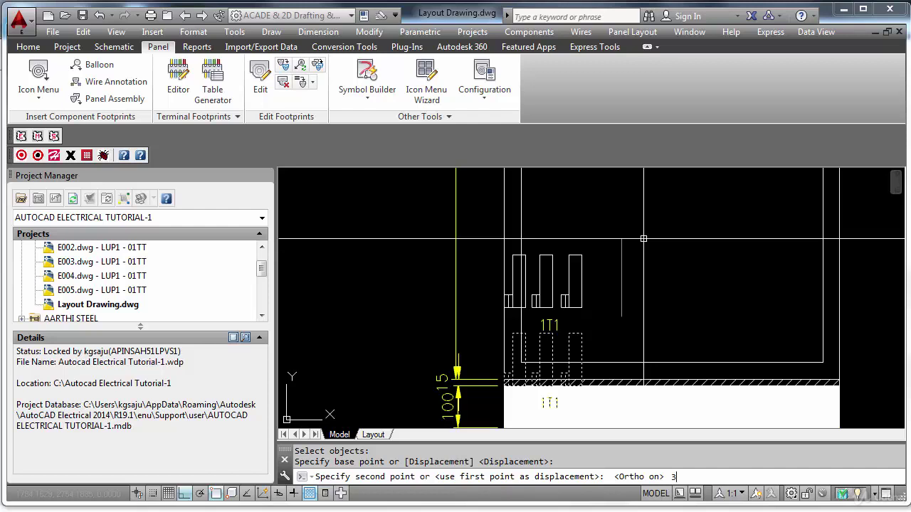
key("Return")
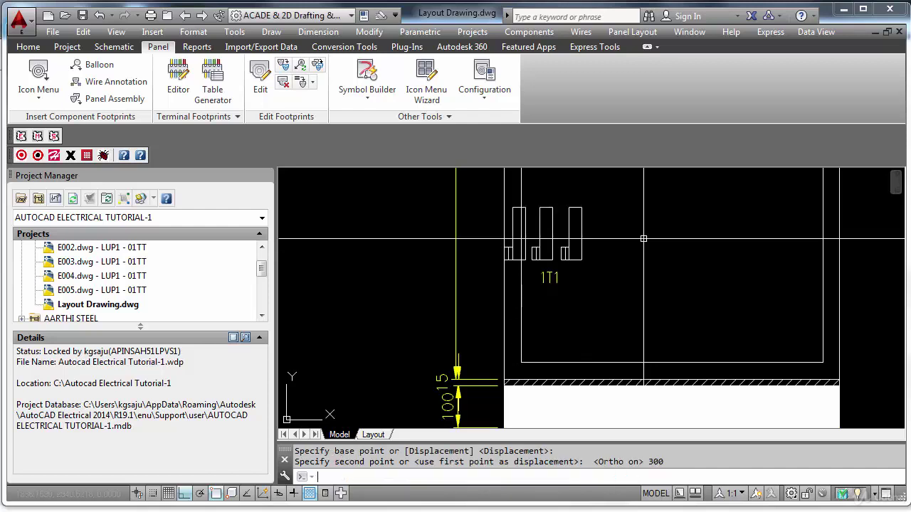
Move the same 1T1 footprint and label horizontally by 75 to the right, inside the mounting area.
key("Return")
type("p")
key("Return")
key("Return")
left_click(620, 254)
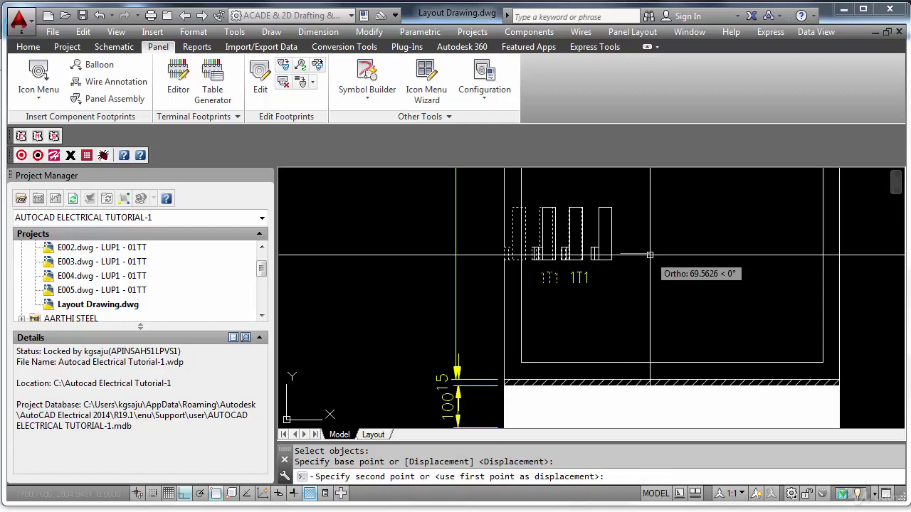
key("Return")
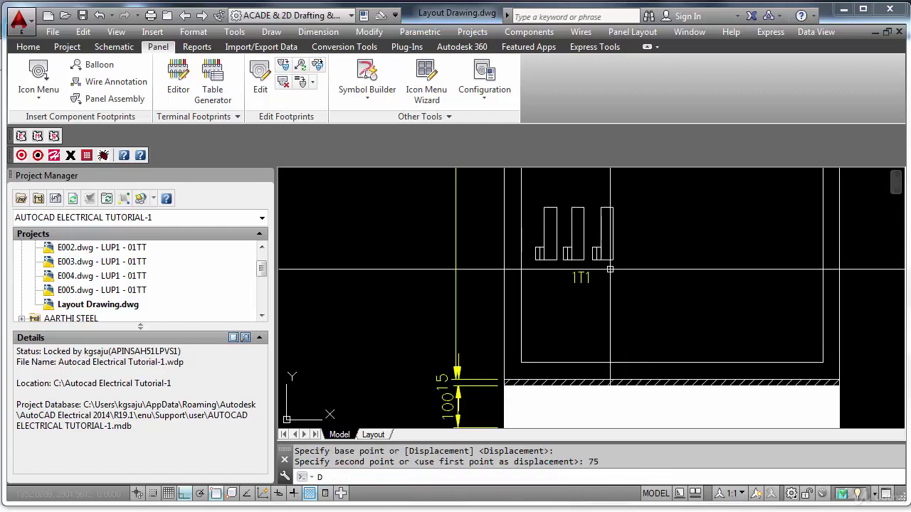
Change the terminal footprint's label text to T1.
type("de")
key("Return")
left_click(580, 277)
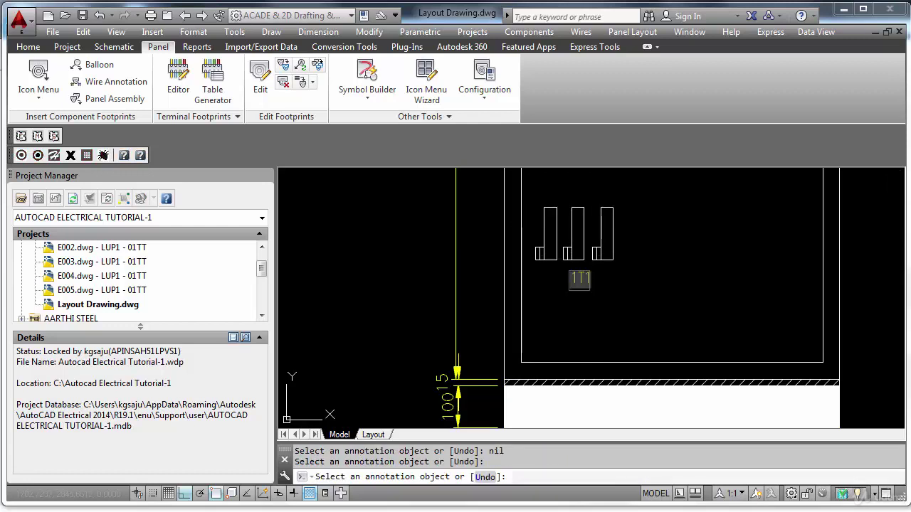
key("Return")
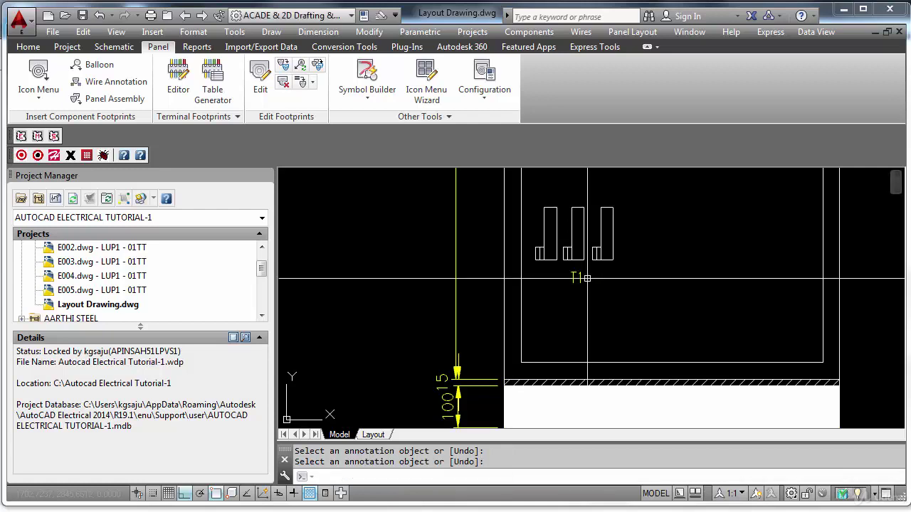
Examine the MCCB1 breaker in the incoming AC supply single-line diagram.
scroll(587, 278, "down", 3)
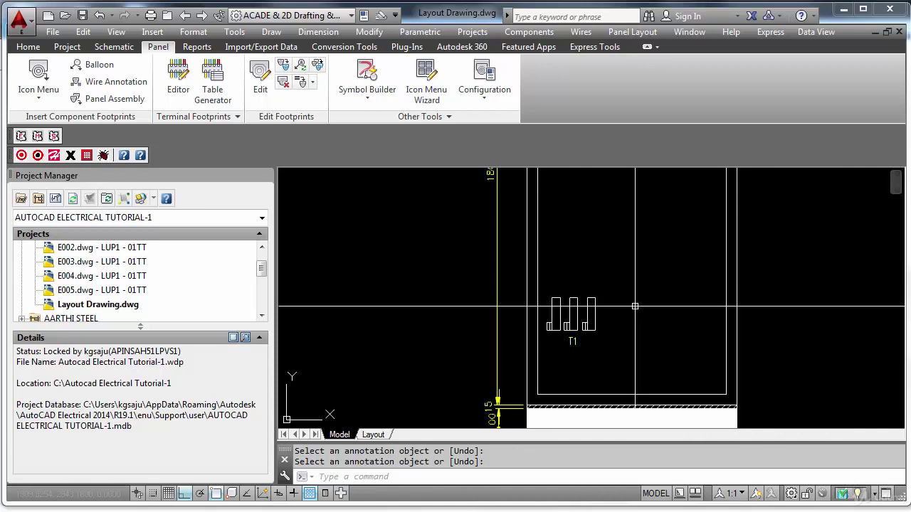
scroll(635, 306, "down", 6)
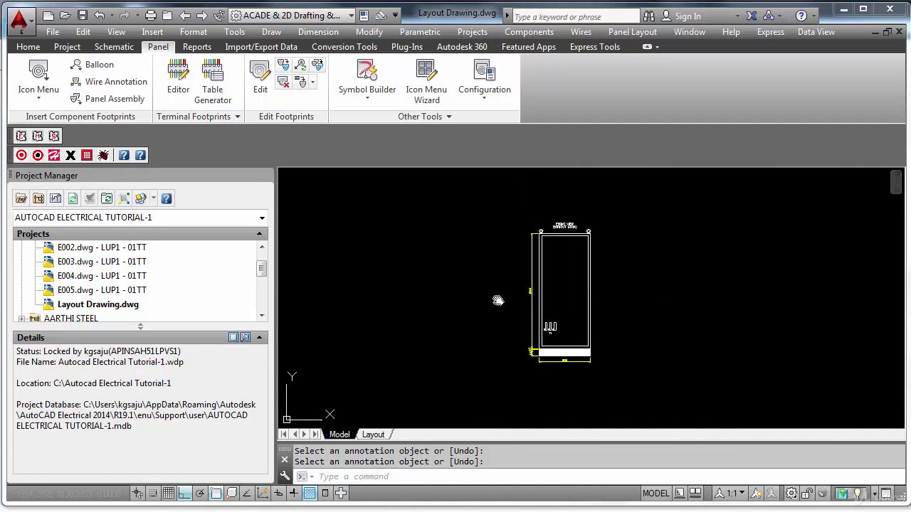
middle_click_drag(498, 300, 185, 345)
scroll(616, 213, "up", 5)
middle_click_drag(601, 222, 599, 304)
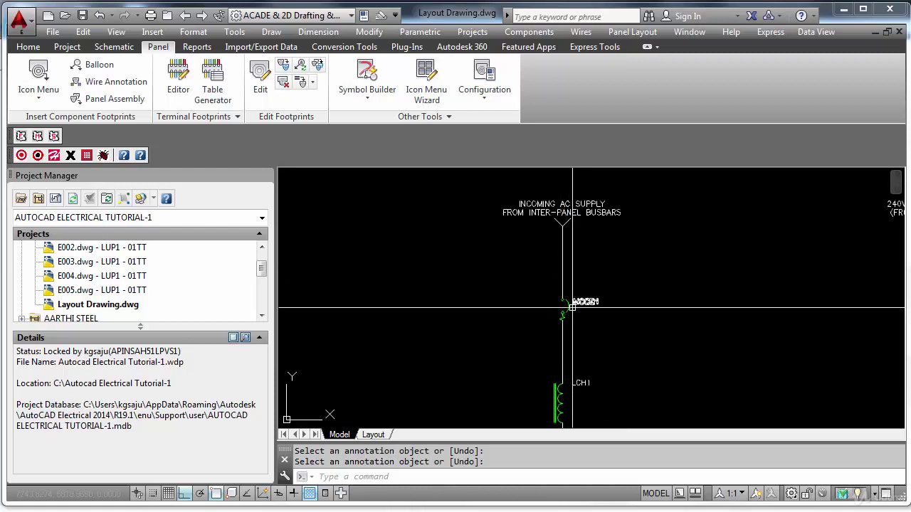
scroll(572, 302, "up", 2)
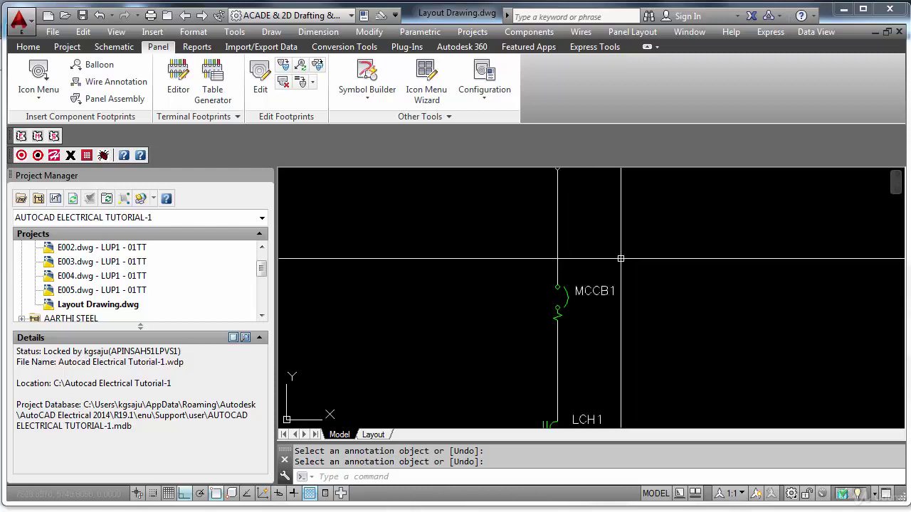
Copy the front view of the Siemens 160A MCCB into the enclosure, above and right of the T1 terminals.
scroll(621, 259, "down", 6)
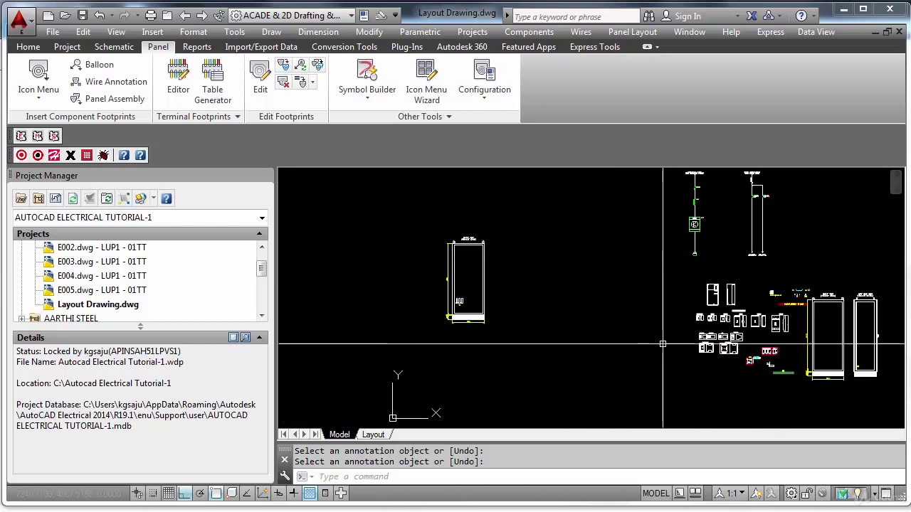
scroll(463, 293, "up", 2)
scroll(483, 297, "down", 1)
middle_click_drag(736, 339, 514, 326)
scroll(704, 364, "up", 5)
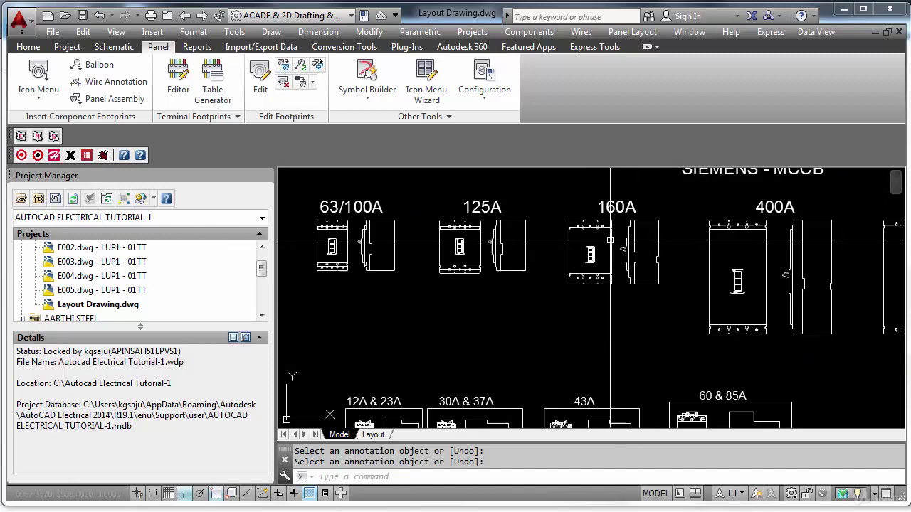
type("C")
key("Return")
left_click(531, 202)
left_click(616, 327)
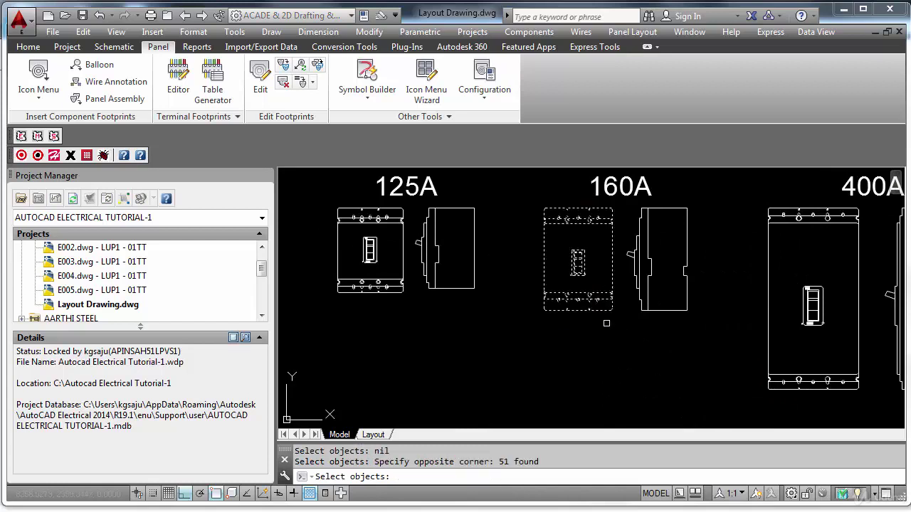
key("Return")
left_click(576, 309)
scroll(601, 294, "down", 12)
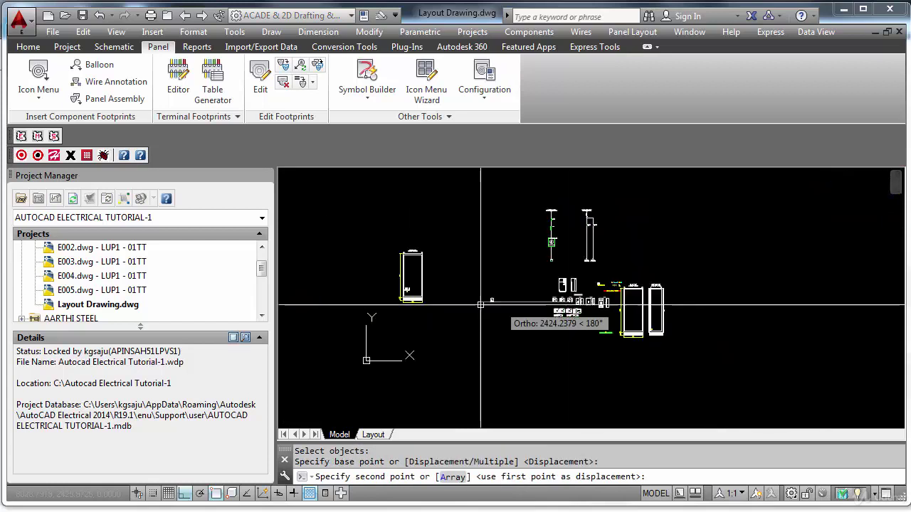
middle_click_drag(335, 304, 684, 350)
scroll(751, 338, "up", 5)
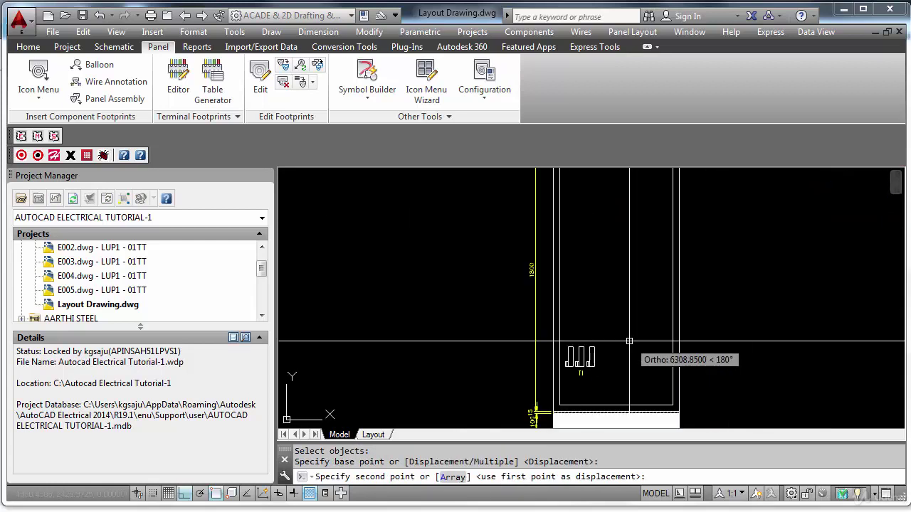
key("F8")
left_click(611, 316)
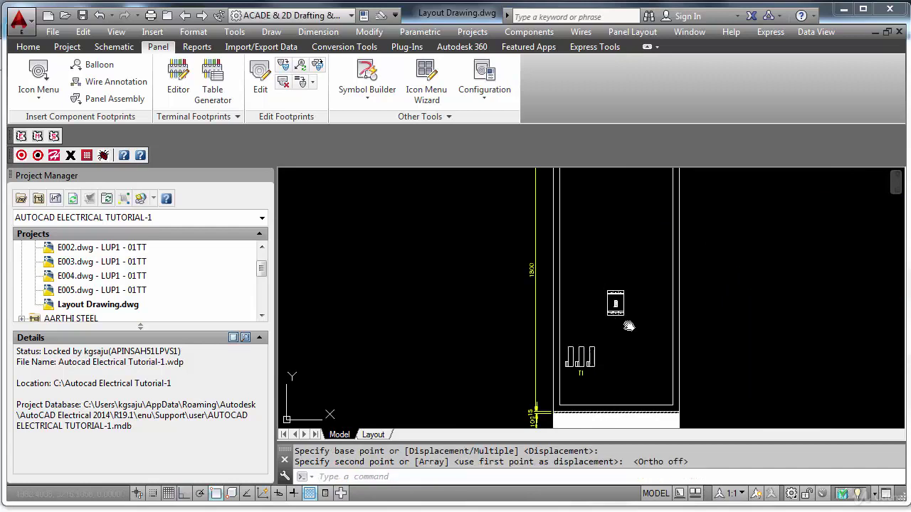
Draw a horizontal reference line from the lower-right corner of the T1 terminals to beyond the enclosure's right side.
middle_click_drag(598, 354, 629, 326)
scroll(629, 326, "up", 4)
type("l")
key("Return")
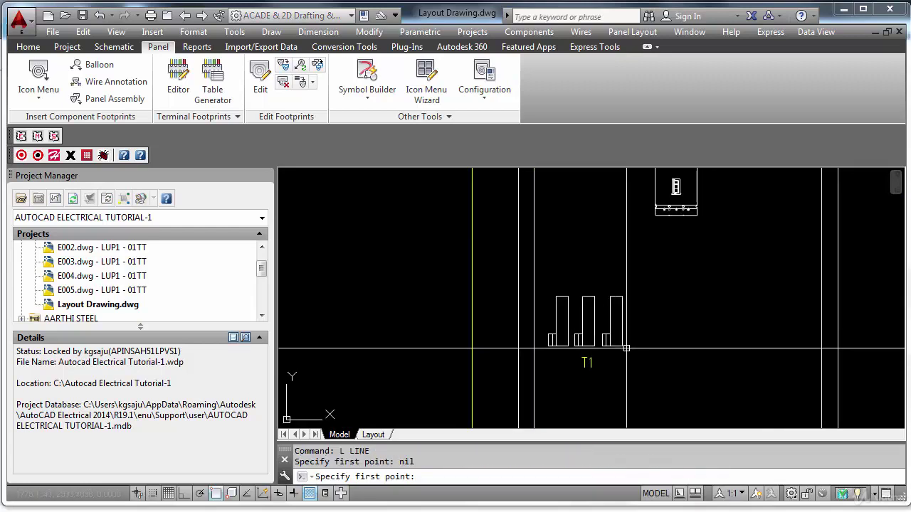
left_click(621, 346)
scroll(622, 346, "down", 4)
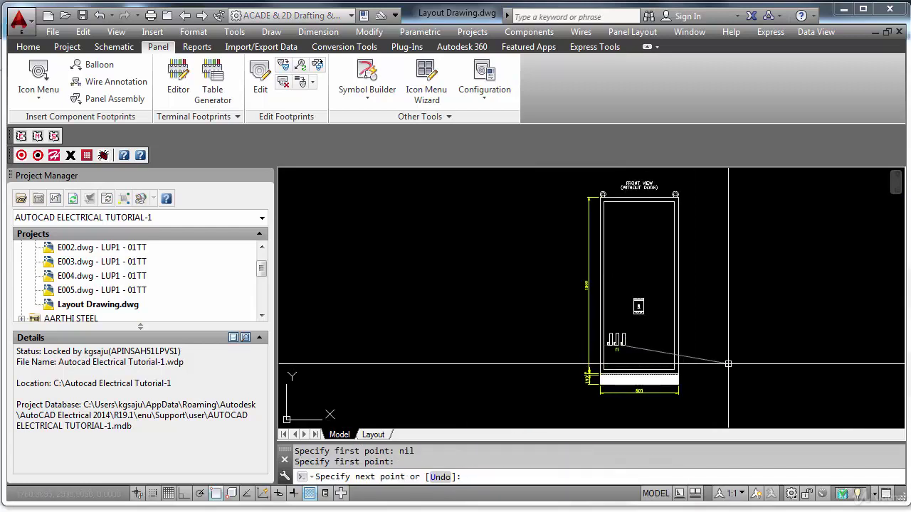
key("F8")
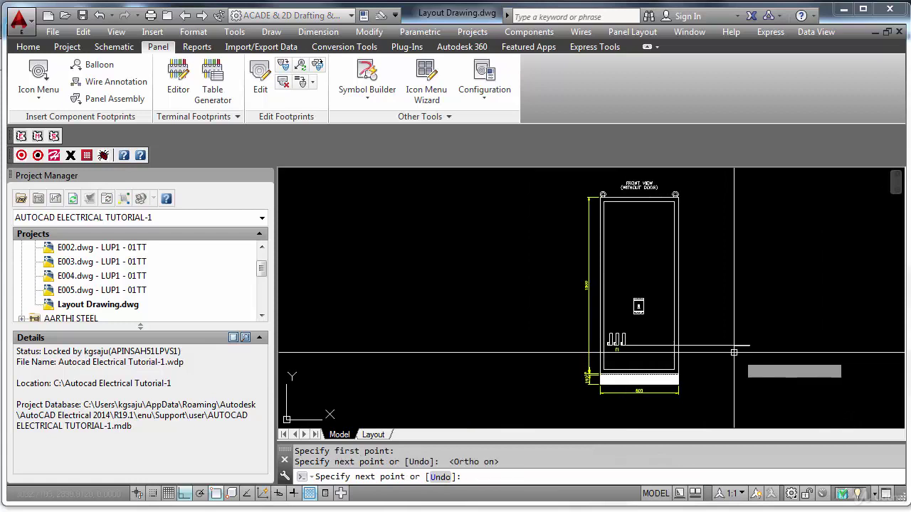
key("Escape")
Copy the horizontal reference line straight up by 400.
type("c")
key("Return")
left_click(729, 332)
left_click(725, 350)
key("Return")
left_click(782, 345)
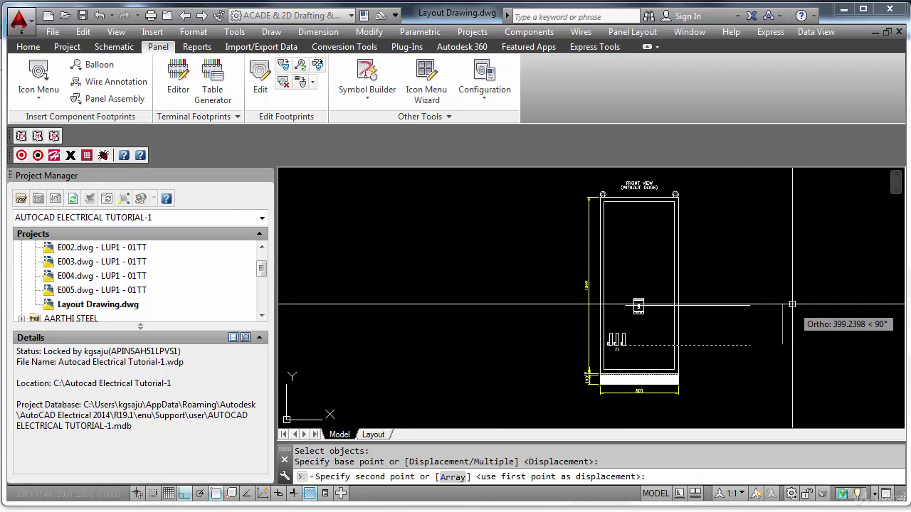
key("Return")
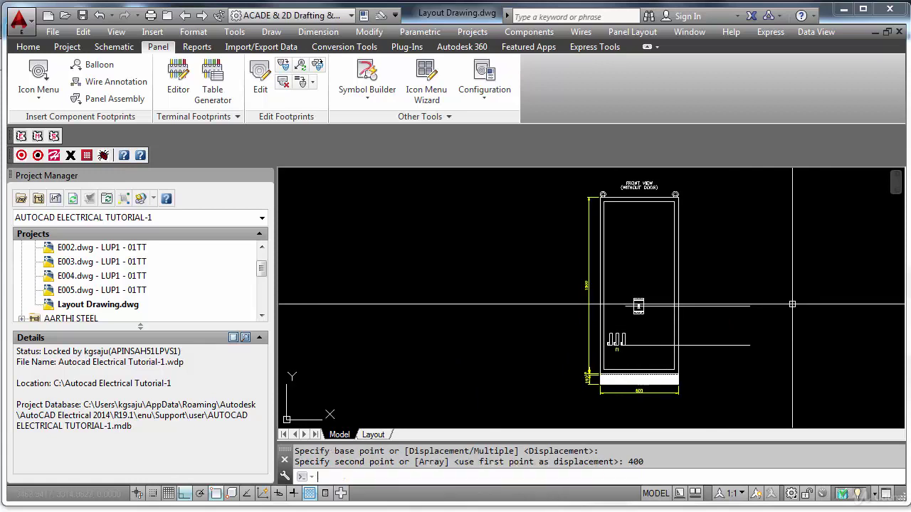
scroll(624, 304, "up", 5)
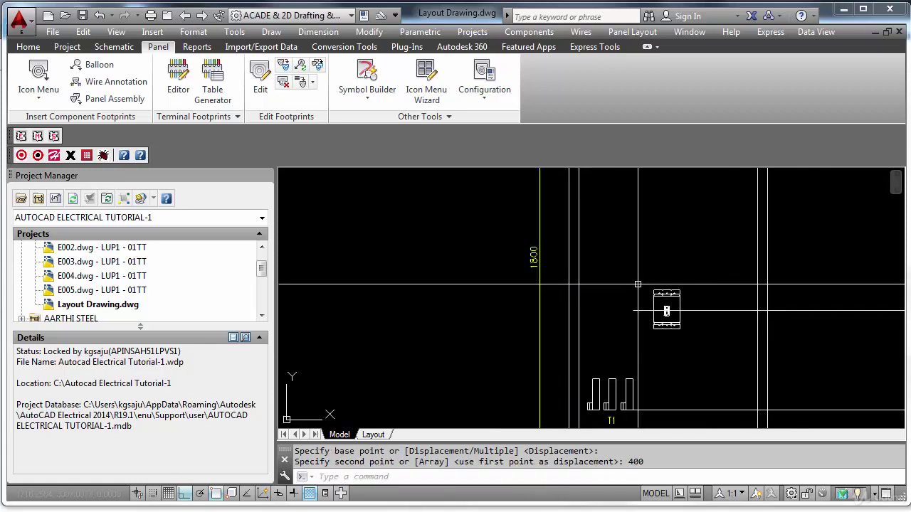
Move the MCCB front view so its side midpoint aligns perpendicularly with the upper horizontal reference line.
type("m")
key("Return")
left_click(638, 272)
left_click(656, 299)
key("Return")
type("MI")
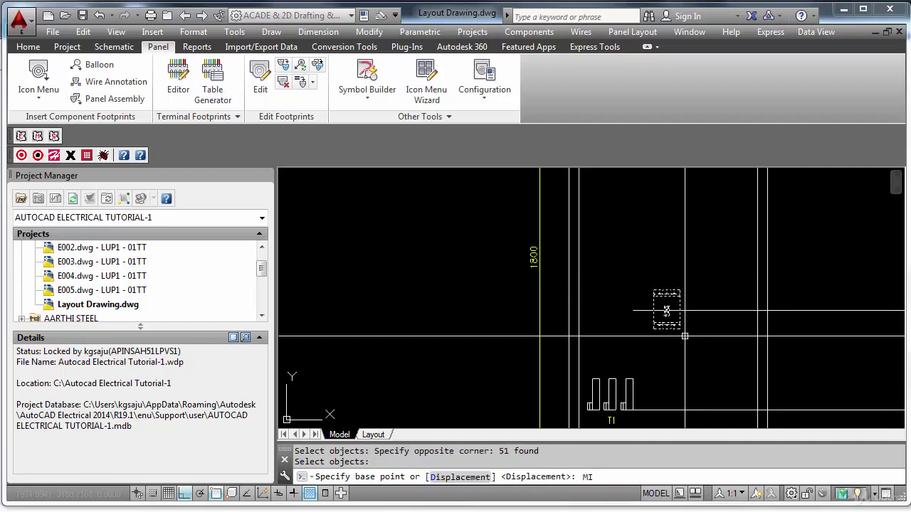
type("D")
key("Return")
left_click(677, 308)
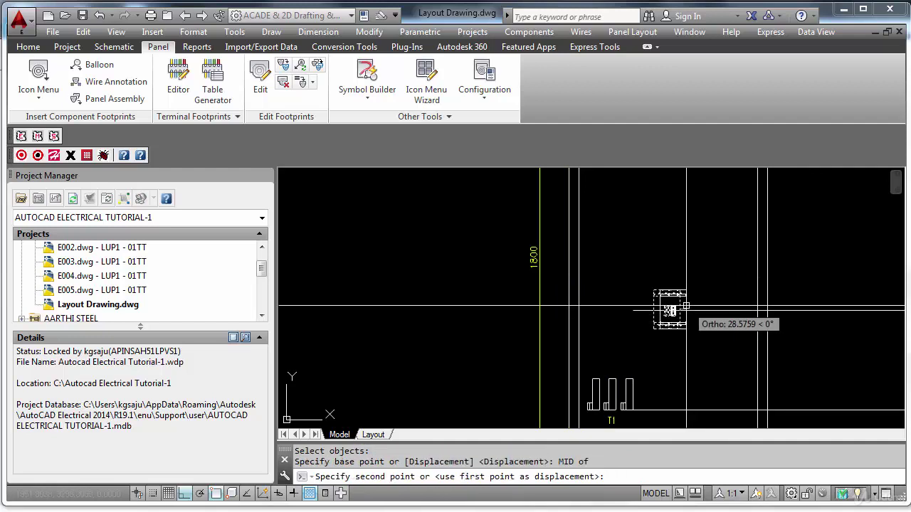
type("PER")
key("Return")
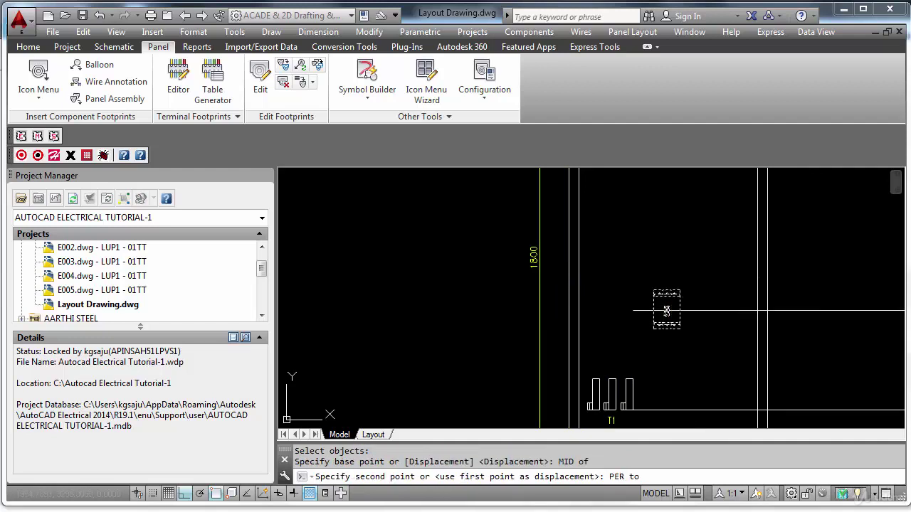
left_click(687, 310)
Move the MCCB front view straight left until it sits above the T1 terminals.
key("Return")
type("P")
key("Return")
key("Return")
left_click(685, 251)
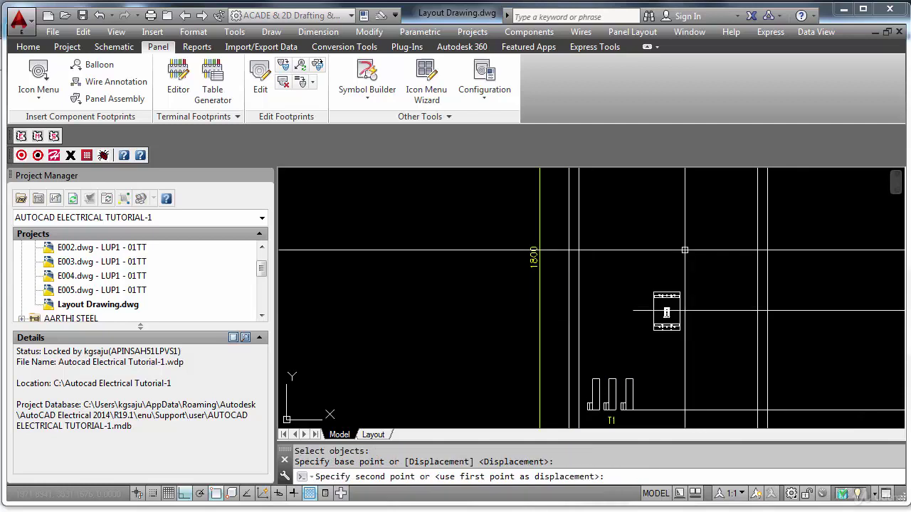
left_click(632, 262)
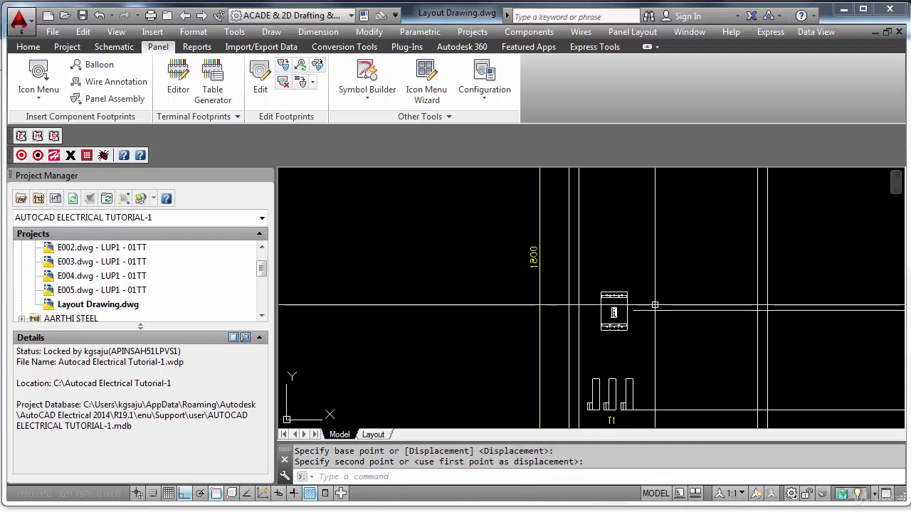
Copy the T1 label straight up to just below the MCCB front view.
middle_click_drag(654, 257, 651, 162)
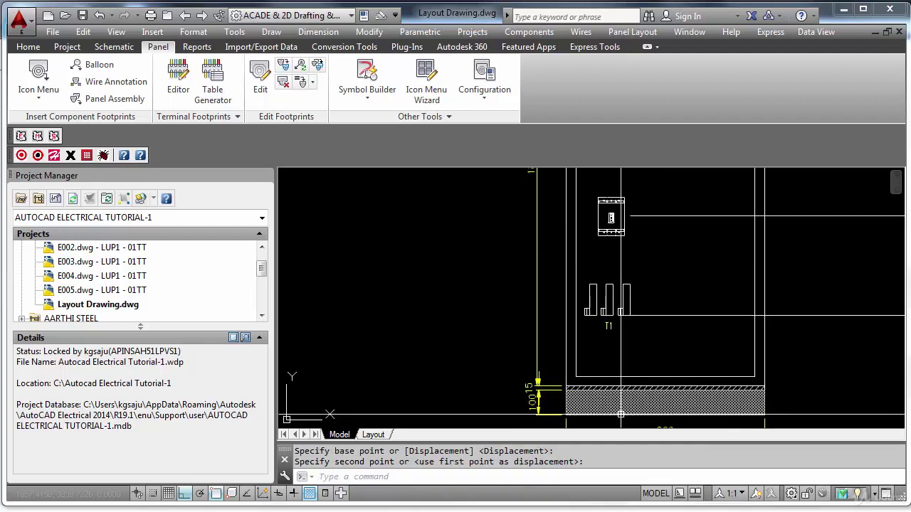
scroll(605, 349, "up", 5)
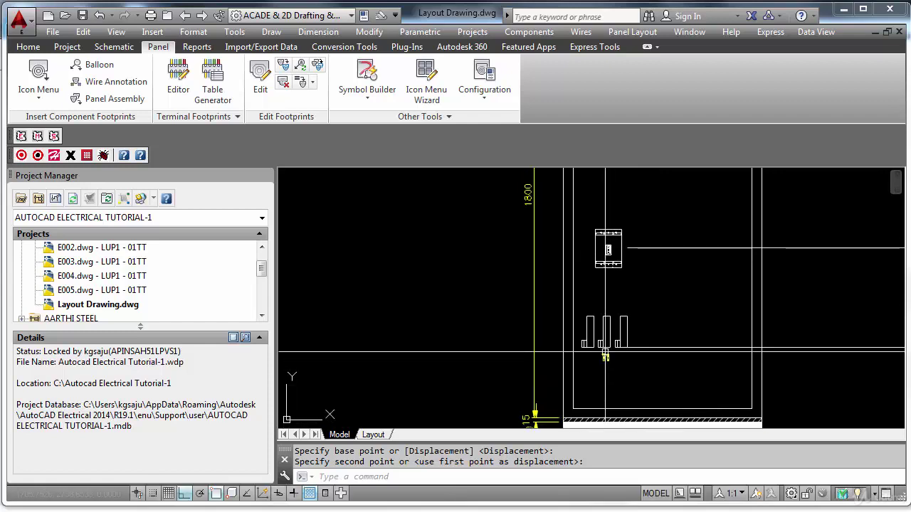
scroll(605, 349, "down", 4)
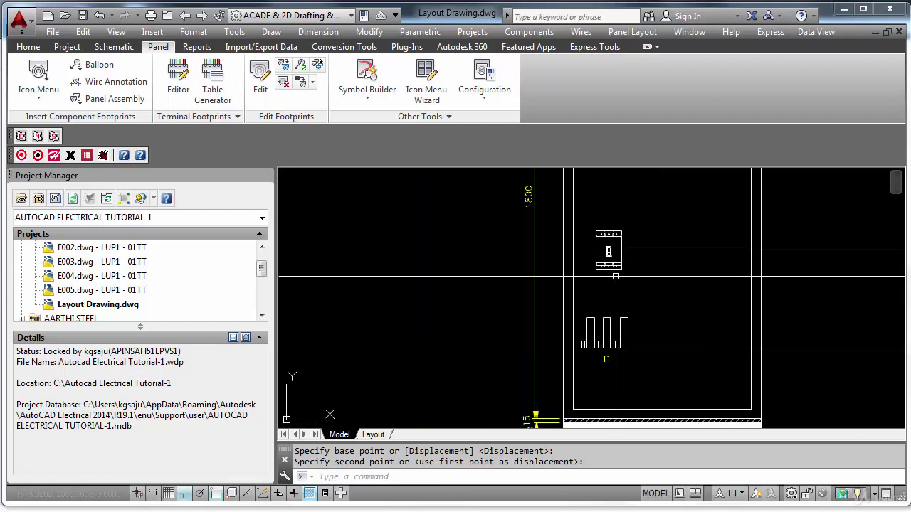
type("co")
key("Return")
left_click(606, 358)
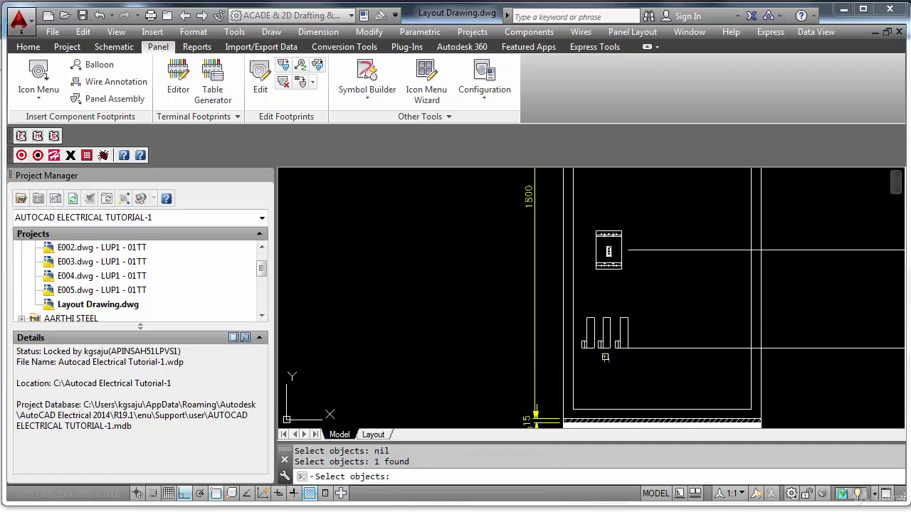
key("Return")
left_click(645, 380)
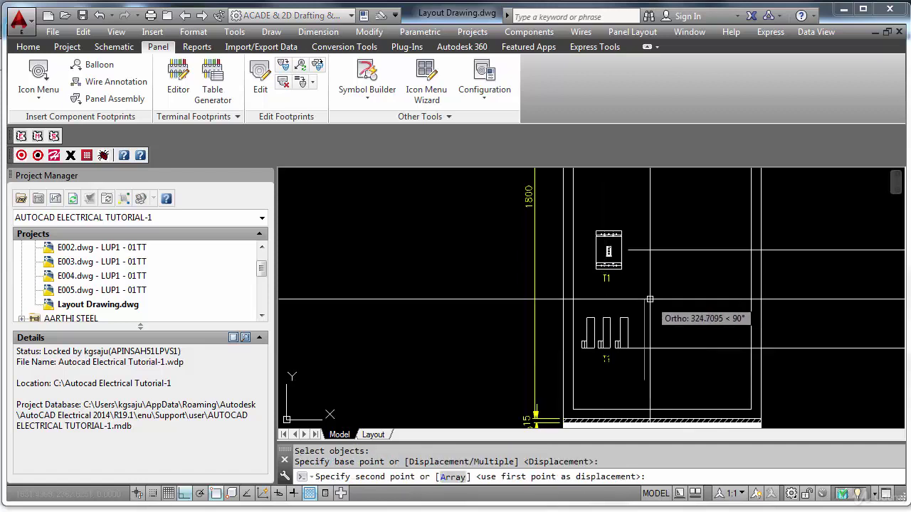
left_click(624, 299)
Change the copied label's text under the breaker to MCCB1.
type("DE")
key("Return")
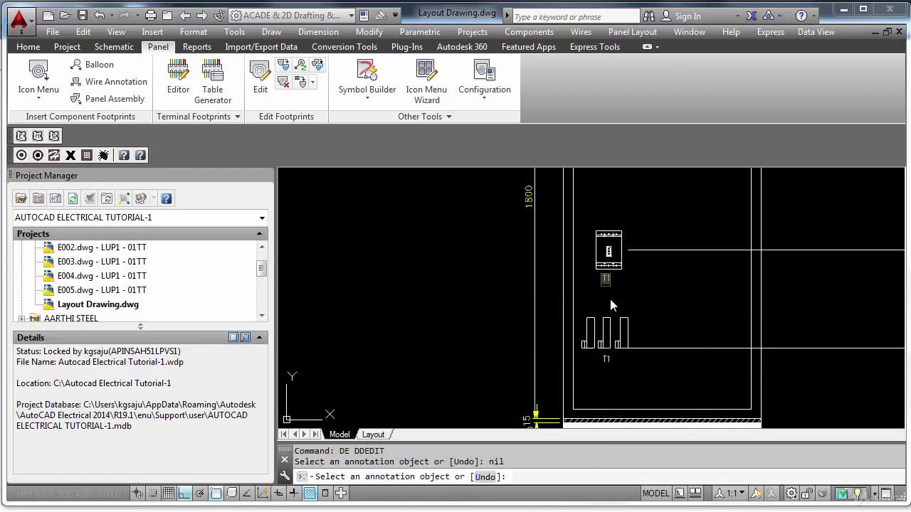
type("MCCB1")
key("Return")
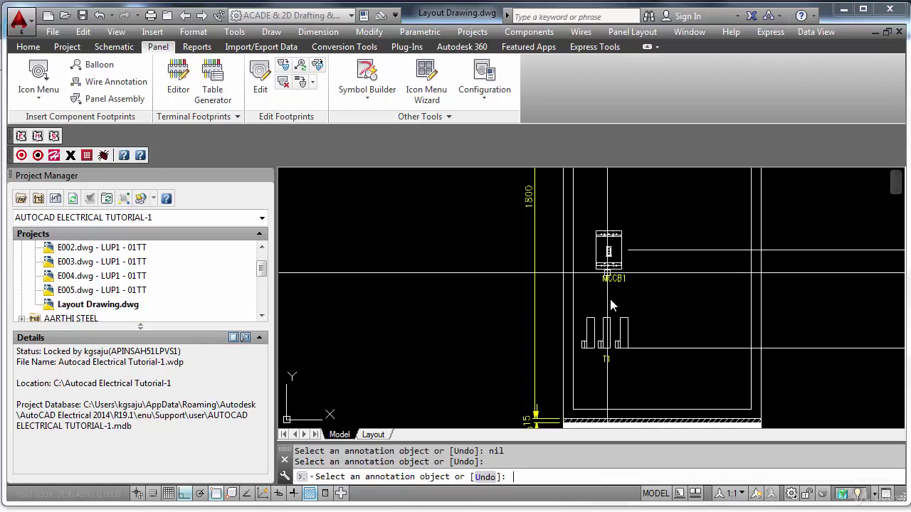
key("Return")
Move the MCCB1 label slightly left to centre it beneath the breaker.
type("m")
key("Return")
left_click(619, 277)
key("Return")
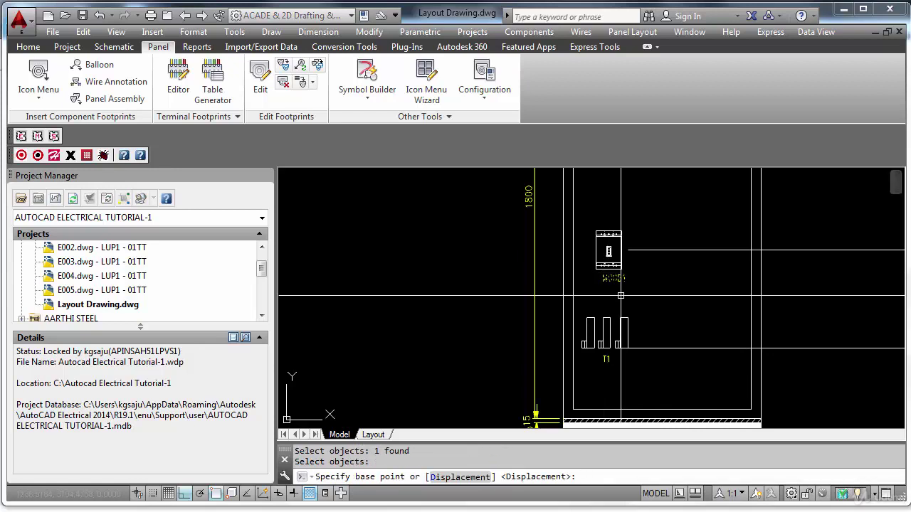
left_click(620, 295)
left_click(618, 295)
Examine the single-line diagram and the arrangement of MCCB1 and the T1 terminals inside the enclosure front view.
scroll(715, 250, "down", 5)
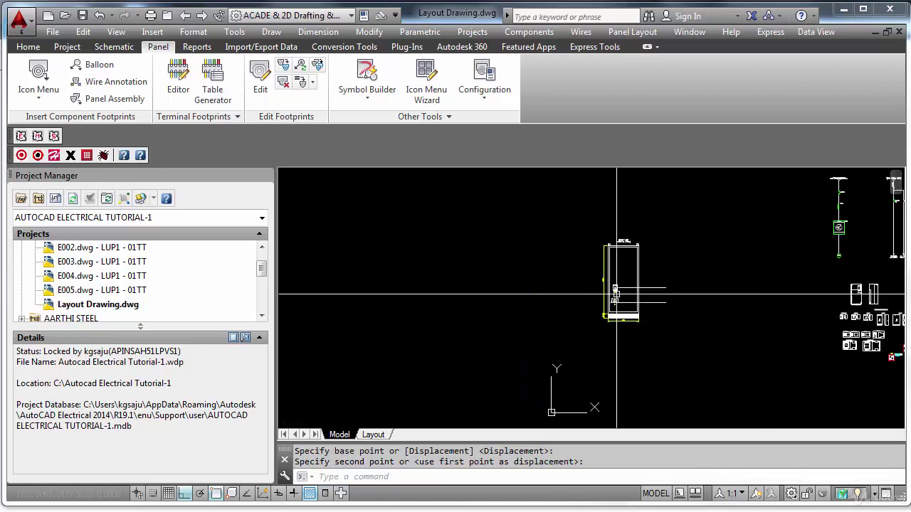
scroll(715, 251, "up", 2)
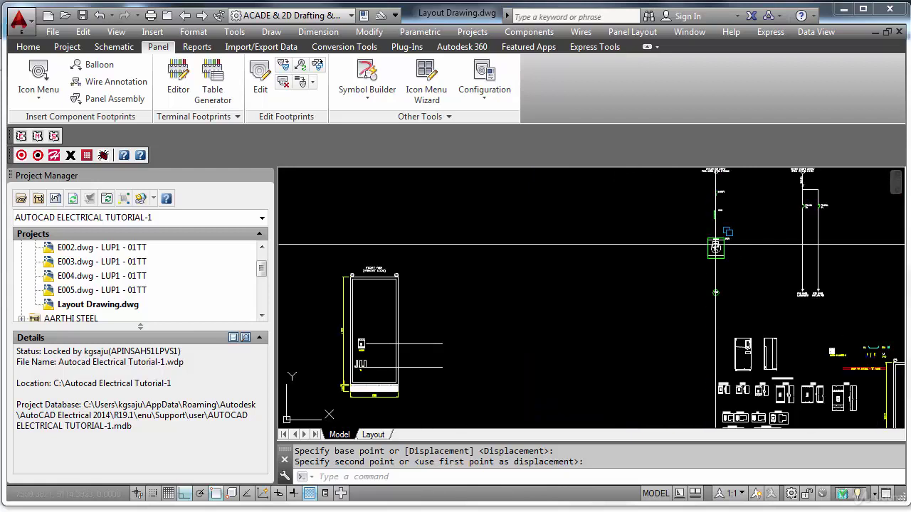
scroll(339, 384, "up", 3)
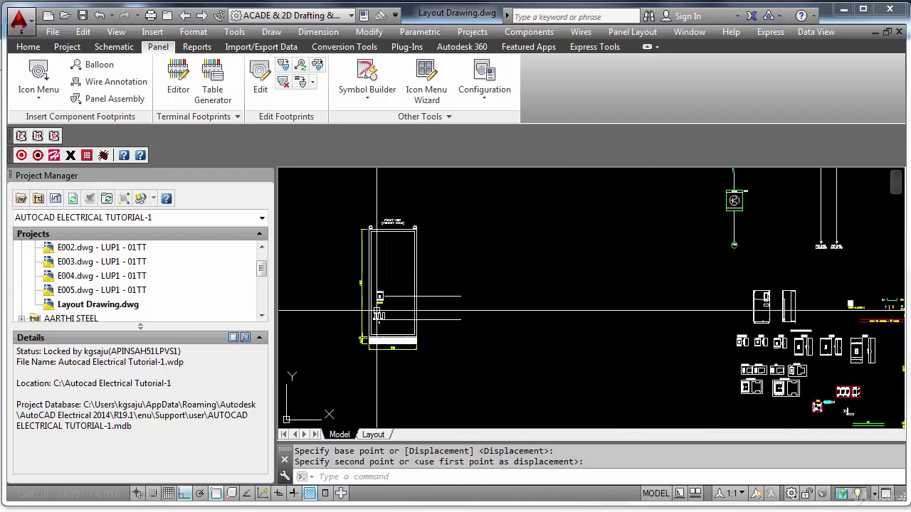
middle_click_drag(411, 282, 462, 339)
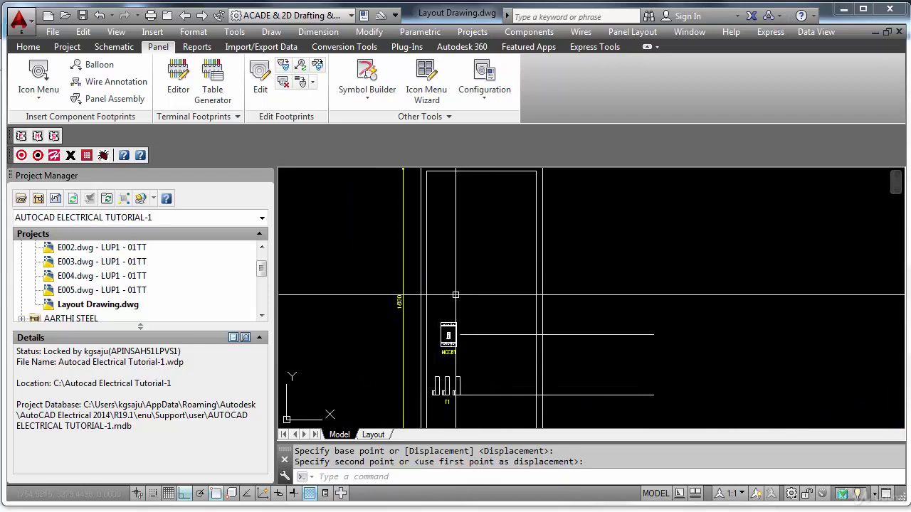
middle_click_drag(521, 380, 585, 340)
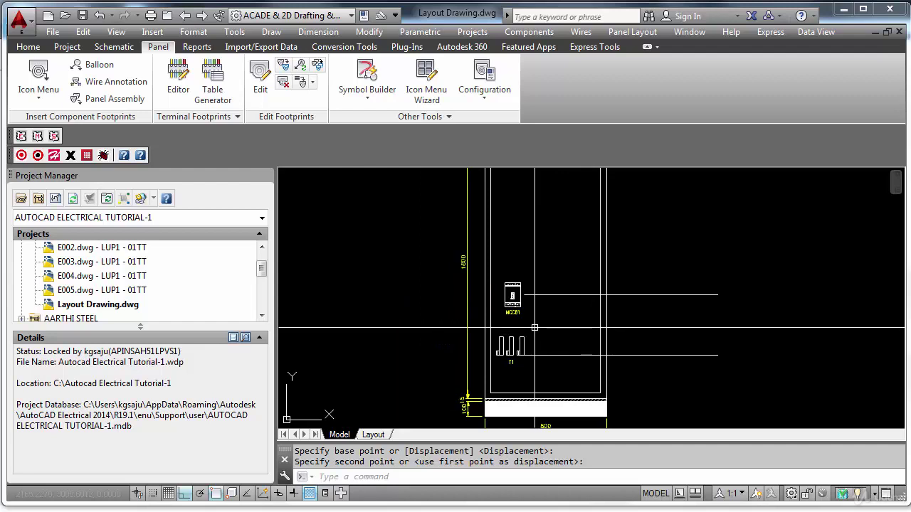
middle_click_drag(545, 338, 540, 378)
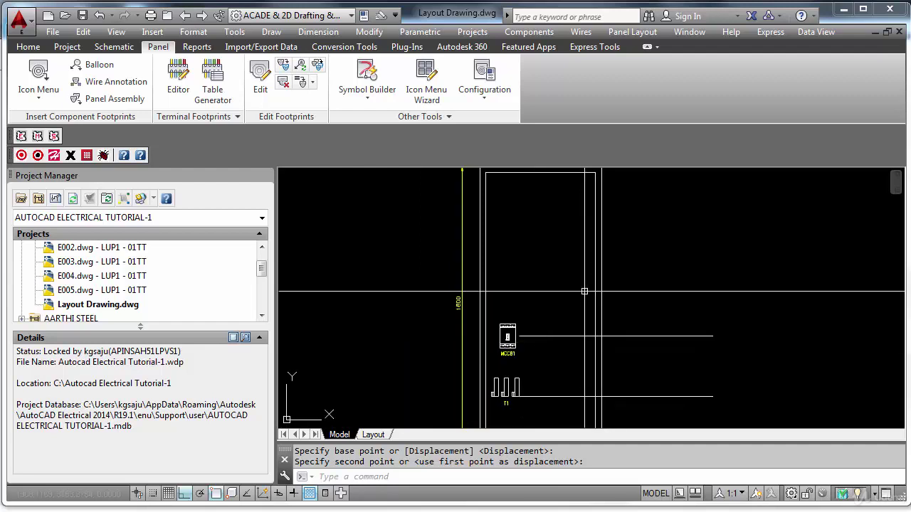
scroll(584, 291, "down", 2)
scroll(566, 350, "up", 2)
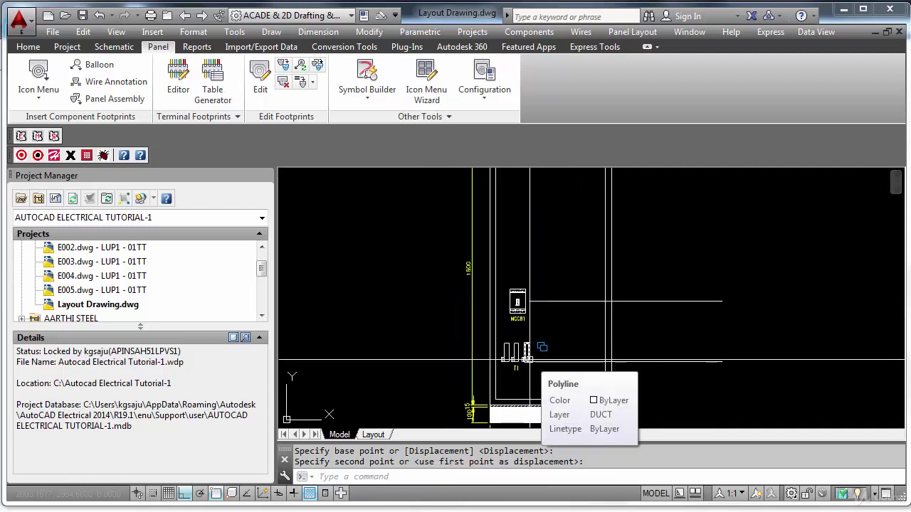
middle_click_drag(543, 334, 545, 357)
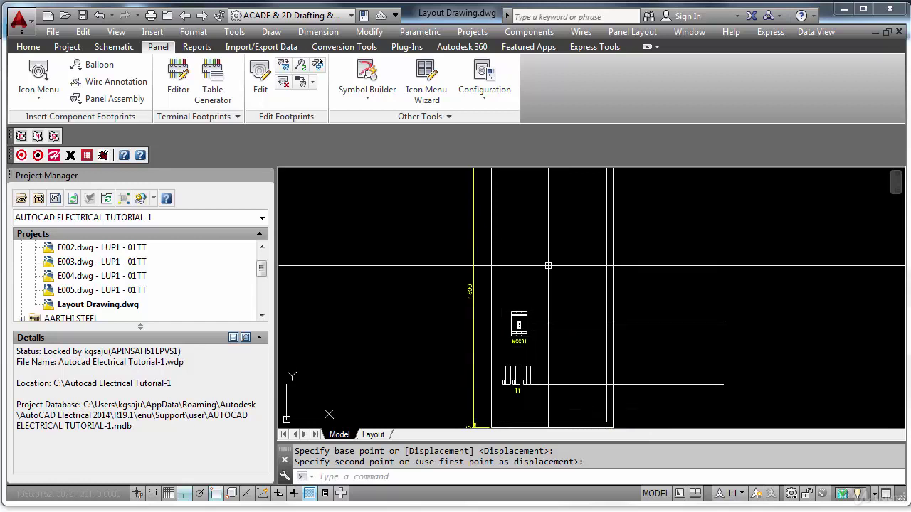
scroll(548, 266, "down", 1)
scroll(550, 351, "up", 1)
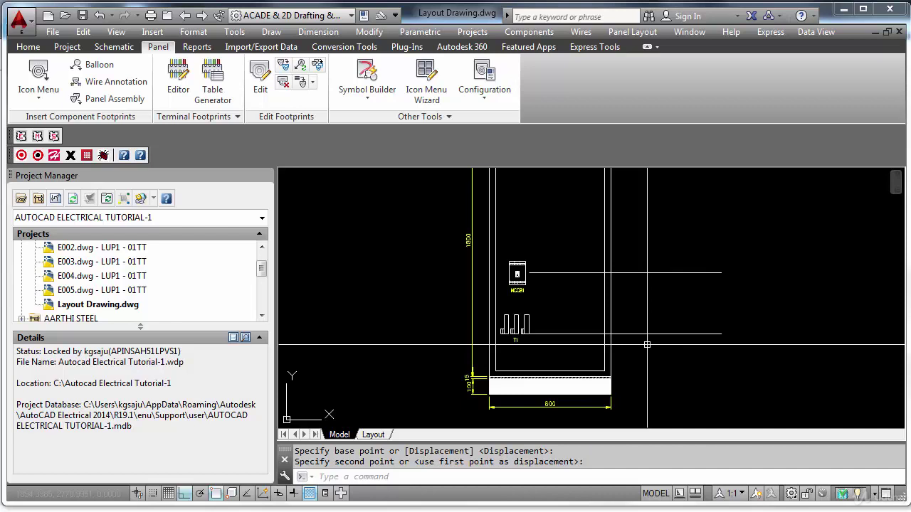
scroll(647, 344, "down", 1)
scroll(584, 259, "up", 1)
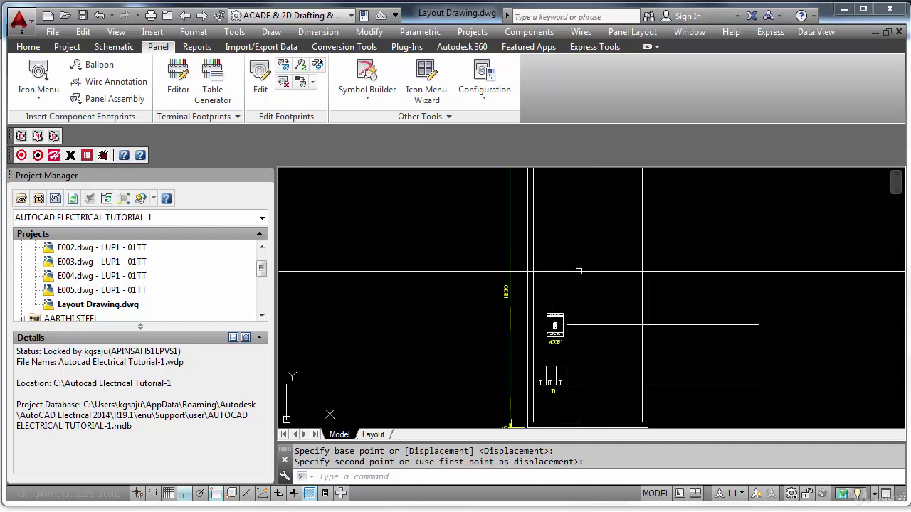
middle_click_drag(580, 285, 582, 300)
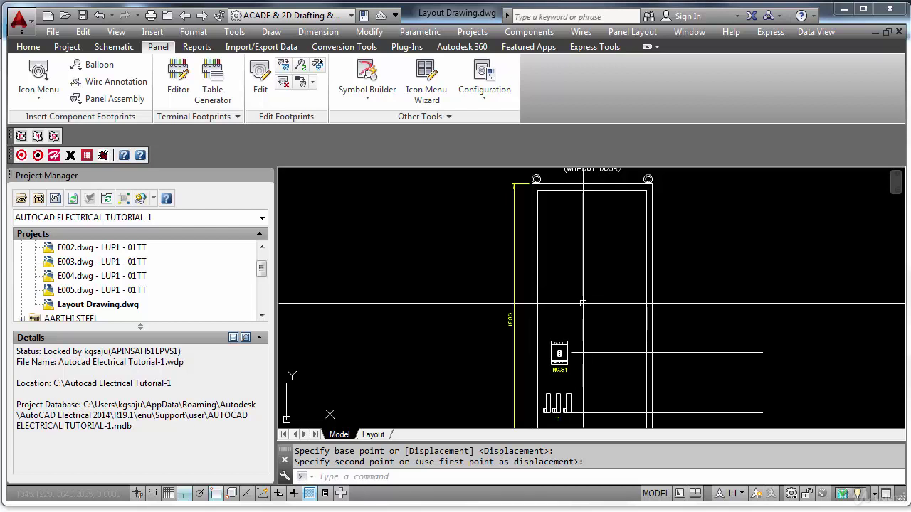
middle_click_drag(583, 304, 568, 284)
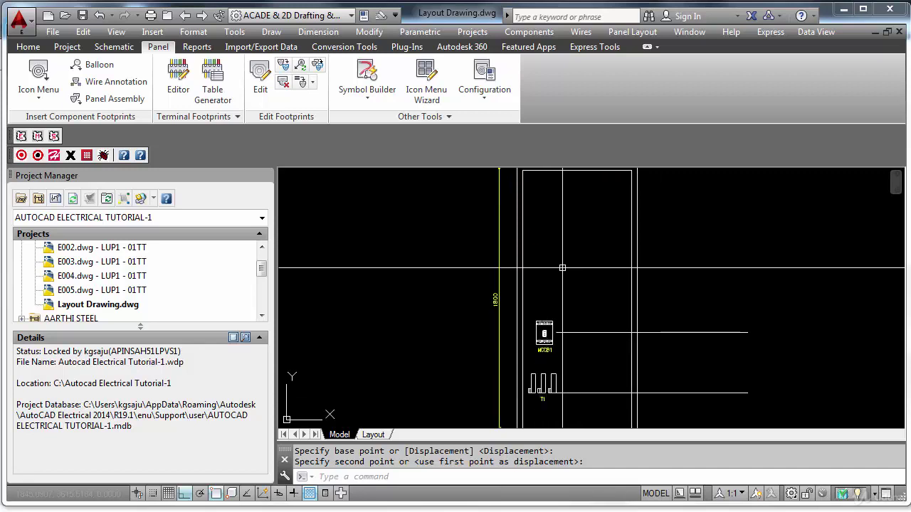
Move the red-outlined three-phase component's front view (terminals A1 to C2) by its lower-right corner onto the enclosure's inner bottom edge, near the right side.
scroll(564, 268, "down", 1)
middle_click_drag(535, 316, 324, 317)
middle_click_drag(803, 328, 350, 303)
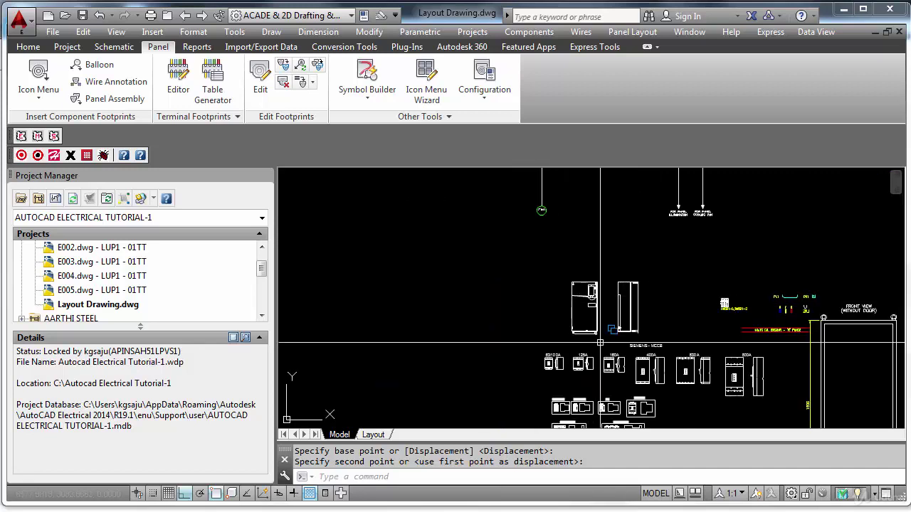
mouse_move(601, 342)
middle_mouse_down()
mouse_move(563, 288)
mouse_move(557, 225)
middle_mouse_up()
scroll(650, 330, "up", 3)
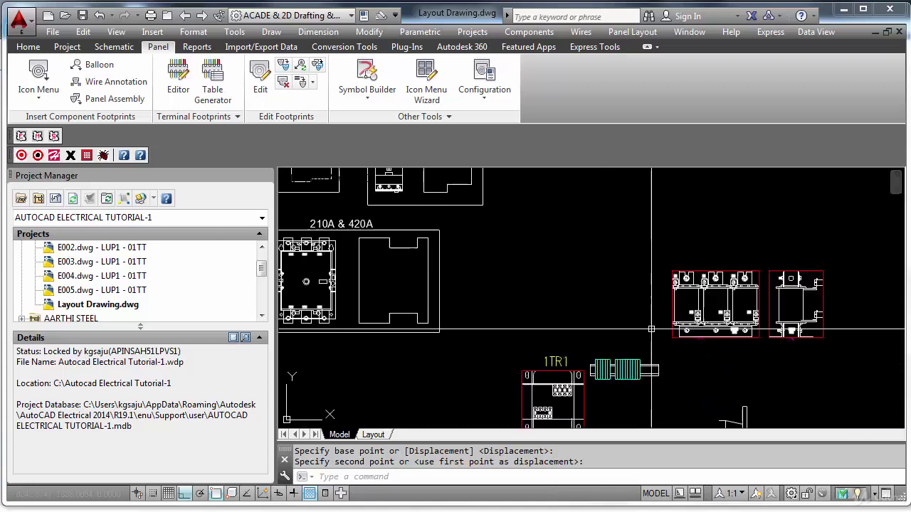
scroll(704, 288, "up", 1)
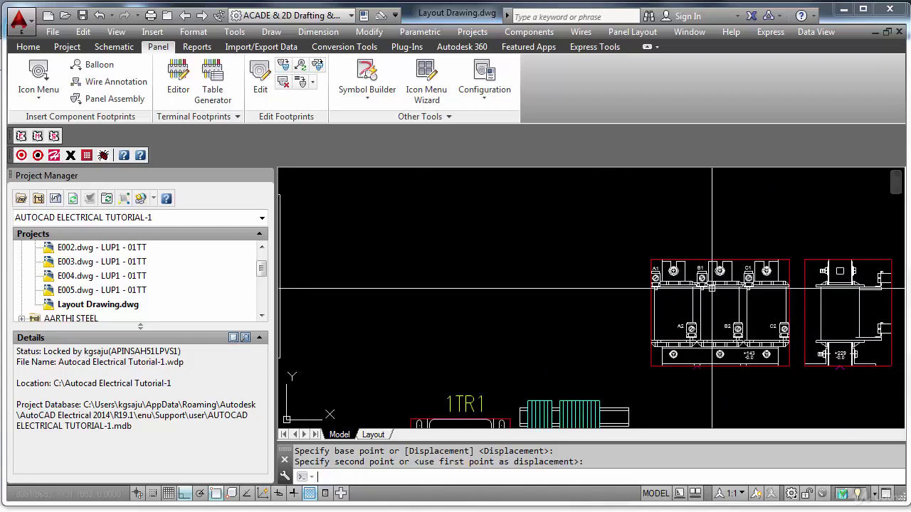
key("Escape")
type("m")
key("Return")
left_click(625, 241)
left_click(796, 369)
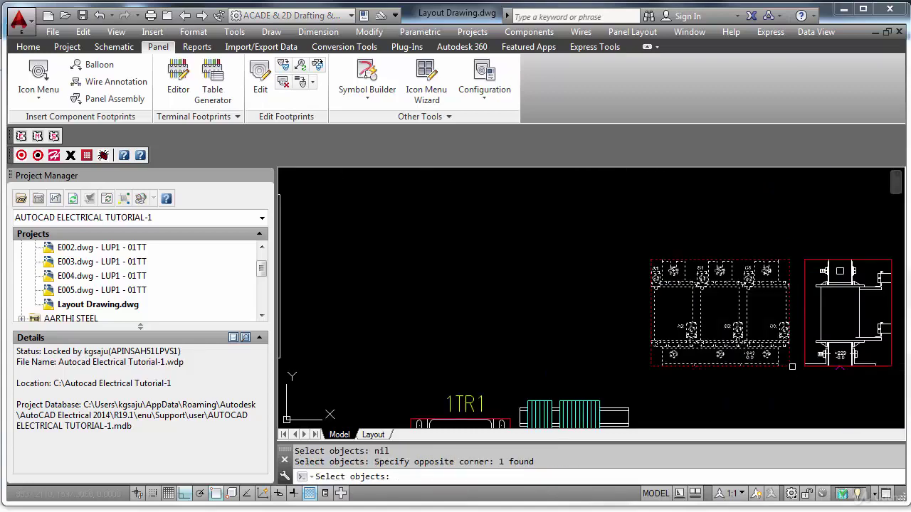
key("Return")
left_click(789, 366)
scroll(788, 317, "down", 6)
middle_click_drag(722, 312, 786, 314)
middle_click_drag(420, 327, 775, 332)
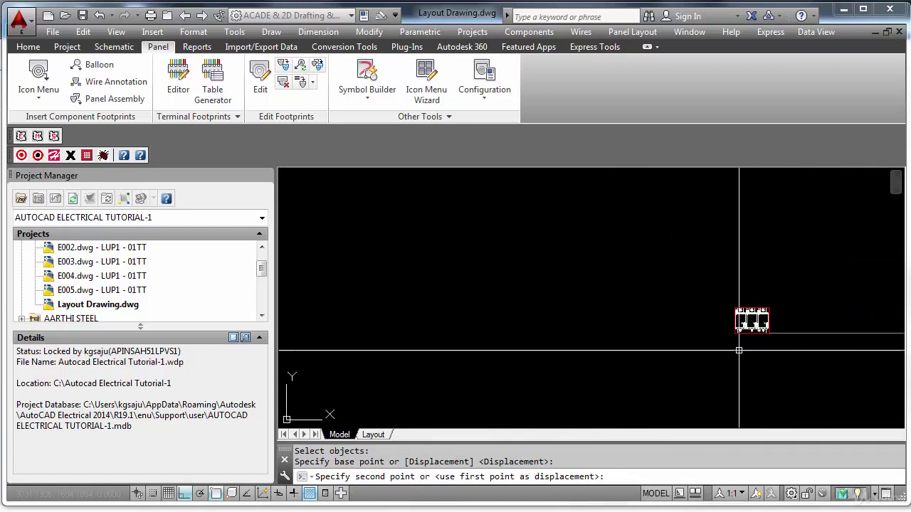
middle_click_drag(470, 356, 776, 377)
middle_click_drag(659, 372, 811, 505)
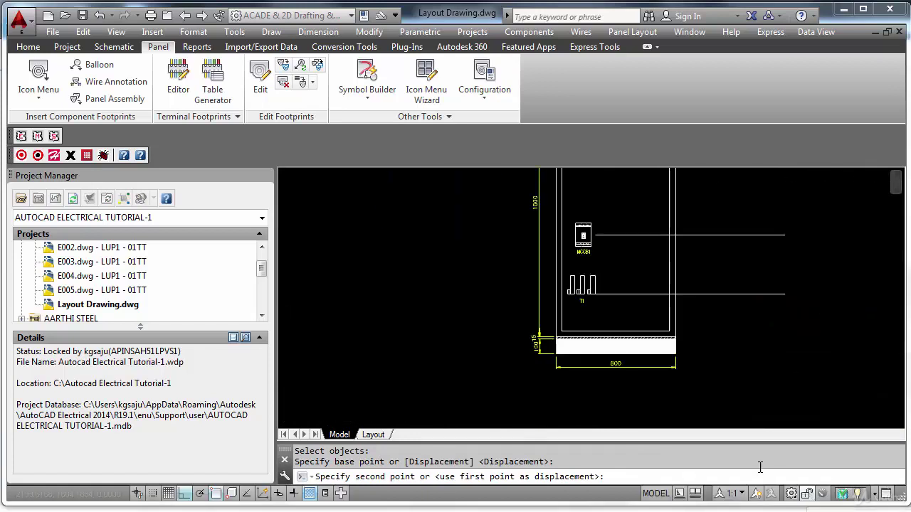
key("F8")
scroll(640, 334, "up", 5)
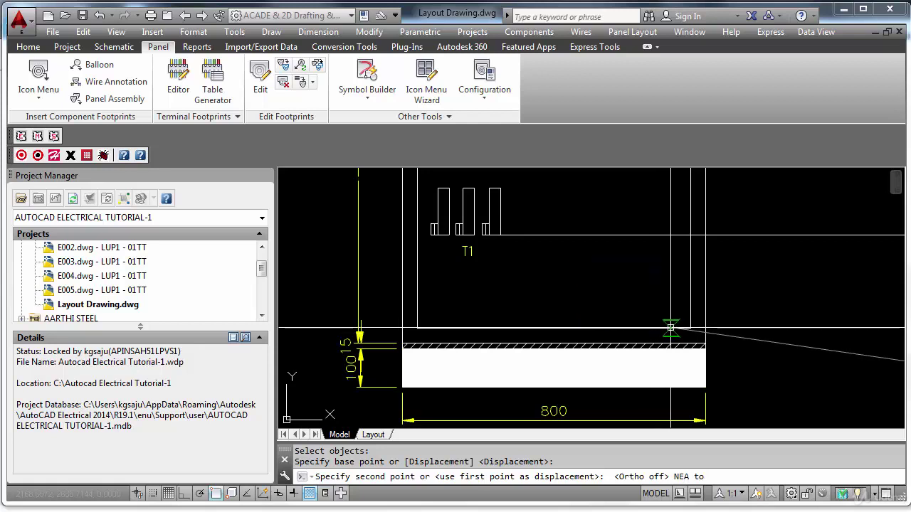
left_click(671, 327)
scroll(728, 370, "down", 4)
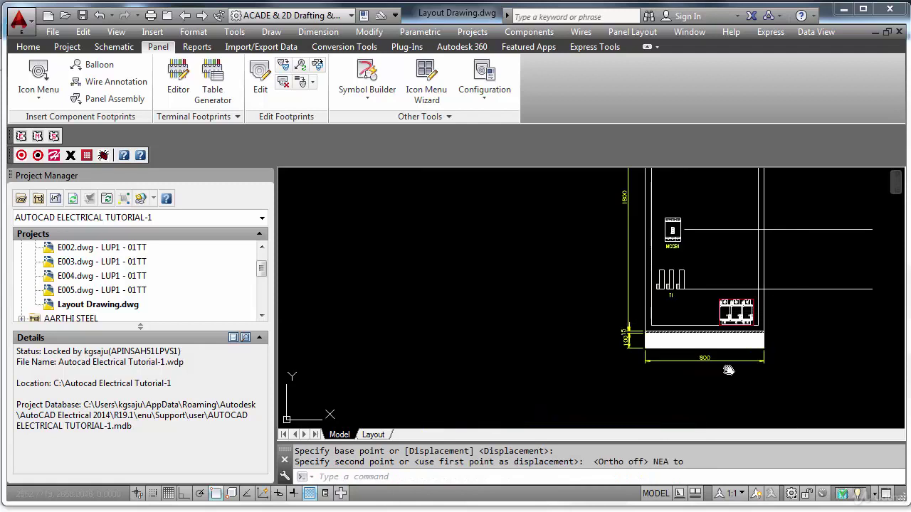
mouse_move(728, 370)
middle_mouse_down()
mouse_move(702, 405)
mouse_move(709, 403)
mouse_move(694, 354)
middle_mouse_up()
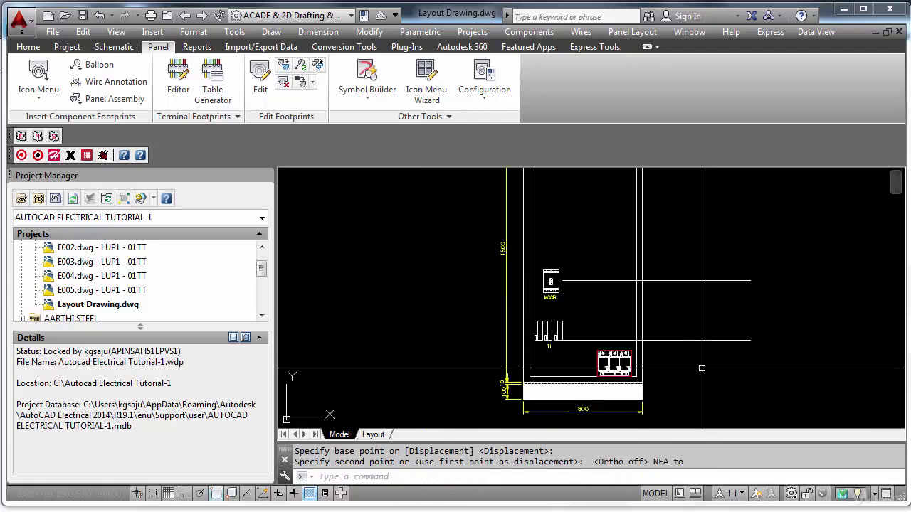
scroll(547, 372, "up", 2)
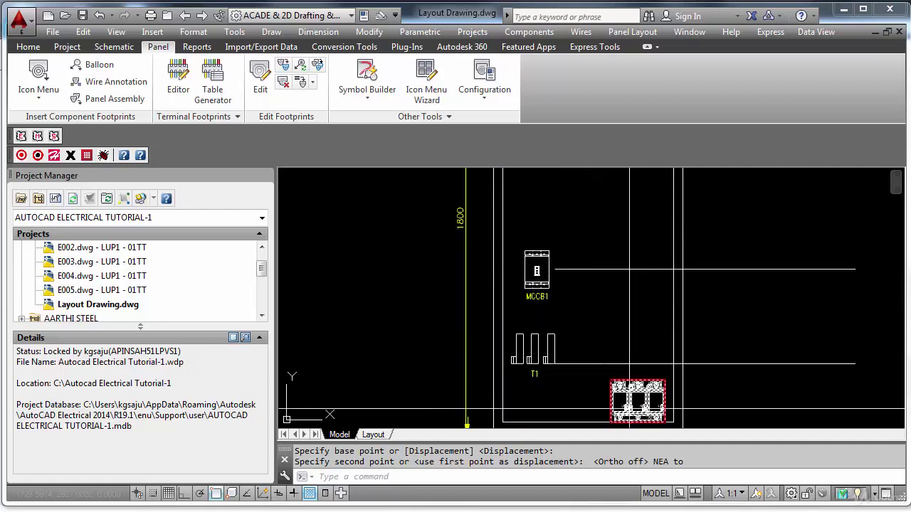
Copy the enclosure's inner left vertical line horizontally about 330 units to the right, with ortho on.
key("Escape")
type("c")
key("Return")
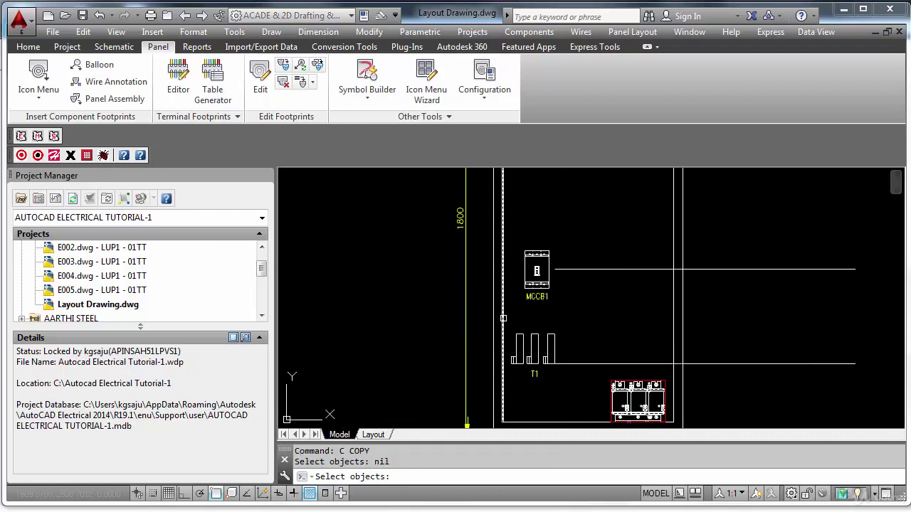
key("Return")
left_click(544, 313)
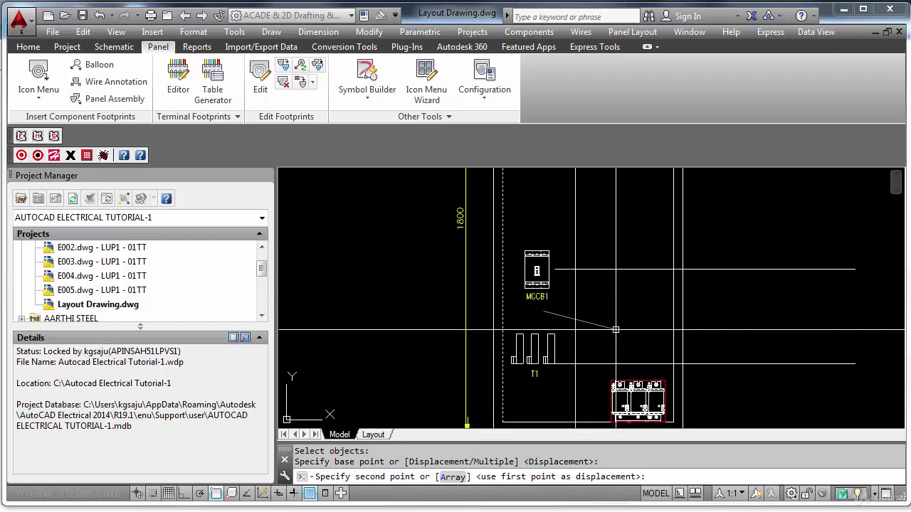
key("F8")
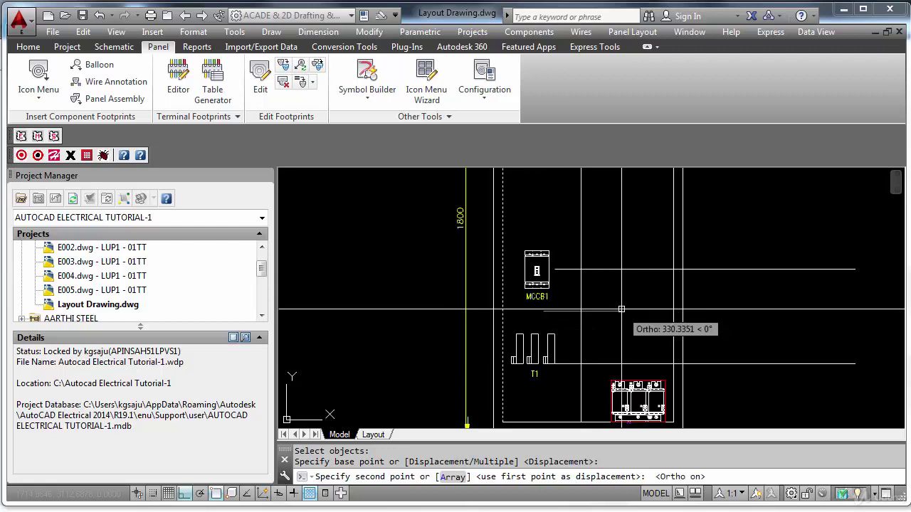
Copy the new vertical line 60 units to the right to form the left vertical channel.
key("Return")
left_click(590, 315)
left_click(570, 315)
key("Return")
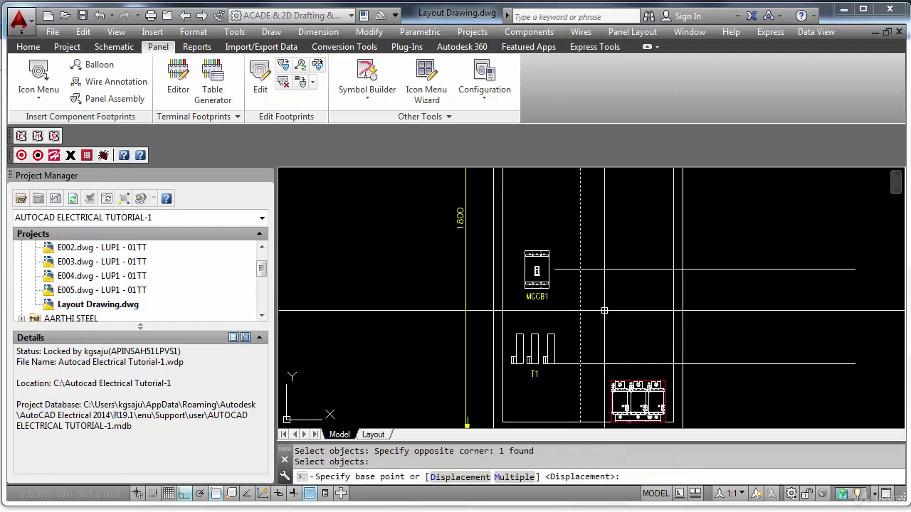
left_click(604, 311)
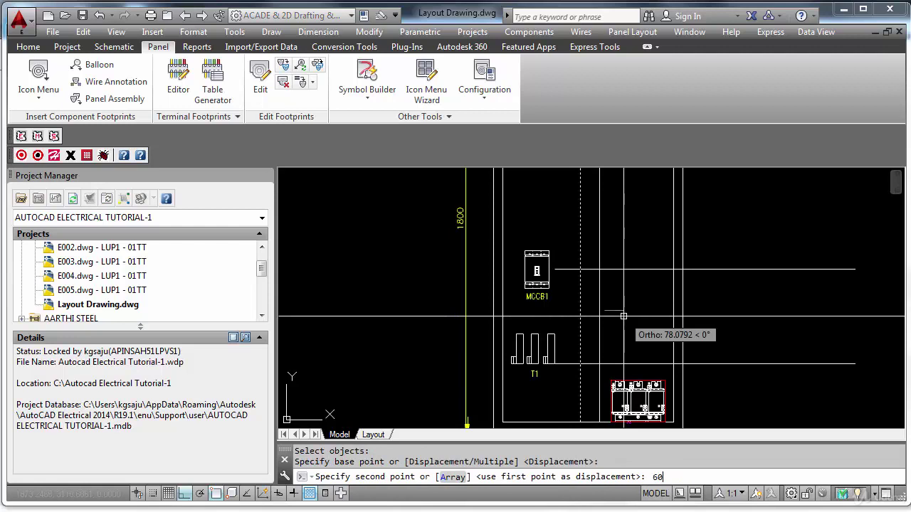
key("Return")
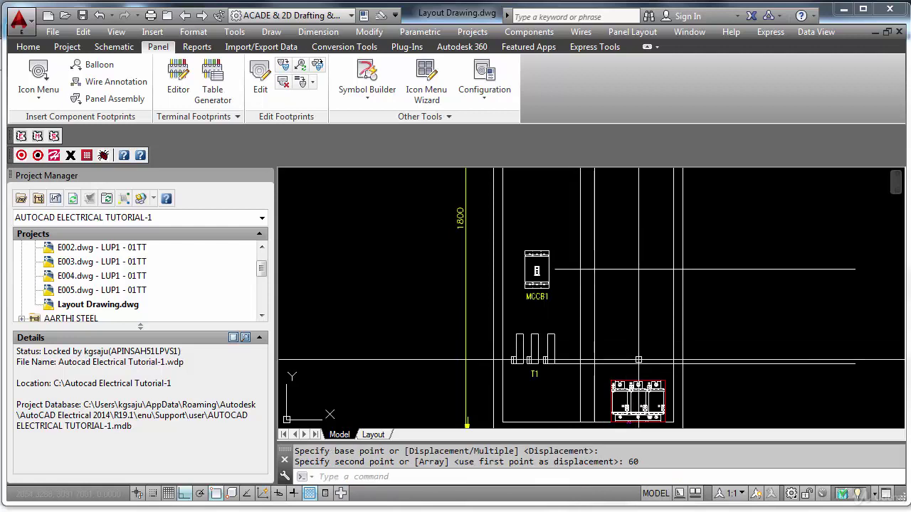
Copy the horizontal line at the base of the T1 terminals 60 units upward.
type("c")
key("Return")
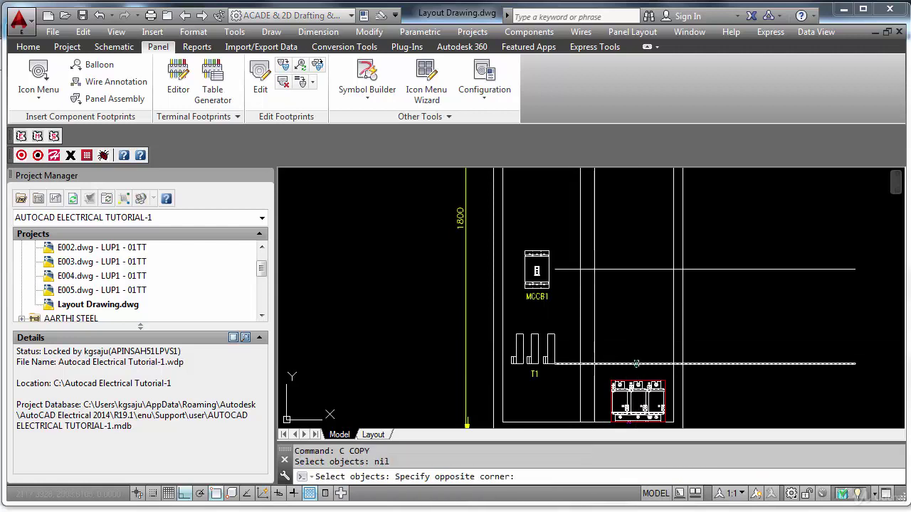
left_click(636, 364)
key("Return")
left_click(743, 353)
type("6")
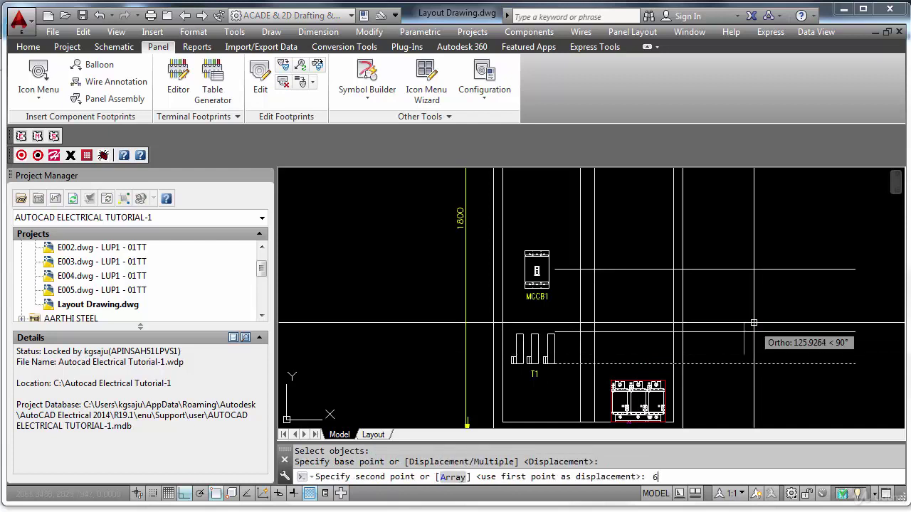
type("0")
key("Return")
Copy the enclosure's inner right vertical line 60 units to the left.
key("Return")
left_click(672, 331)
key("Return")
left_click(760, 309)
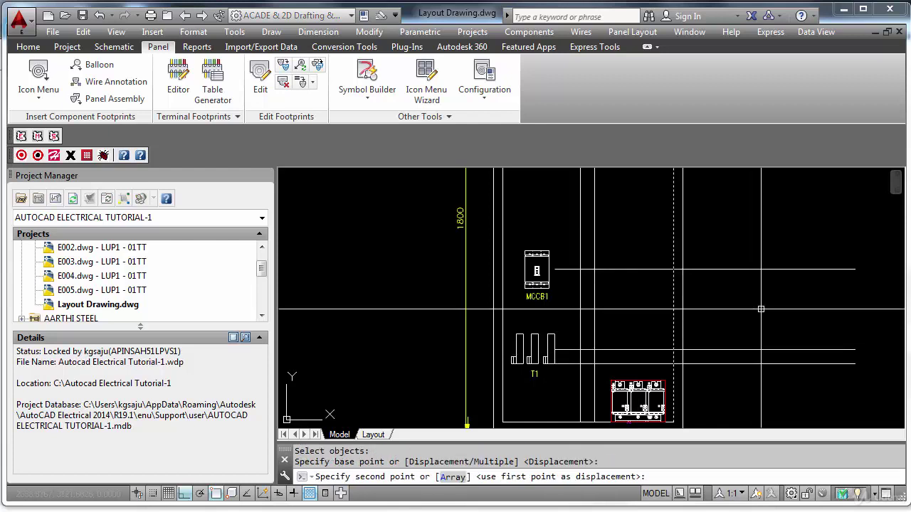
type("60")
key("Return")
Trim the channel lines where they overrun each other, left of the left vertical channel and below the horizontal channel.
type("t")
key("Return")
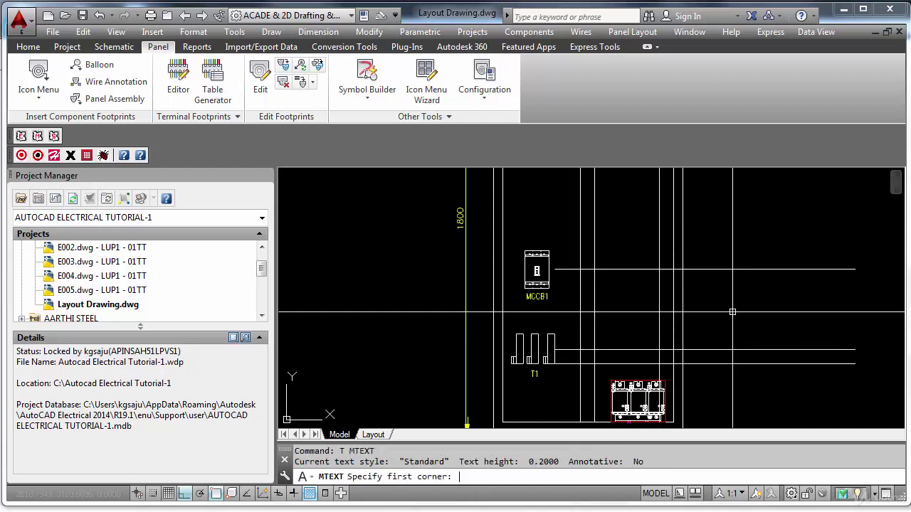
key("Escape")
type("tr")
key("Return")
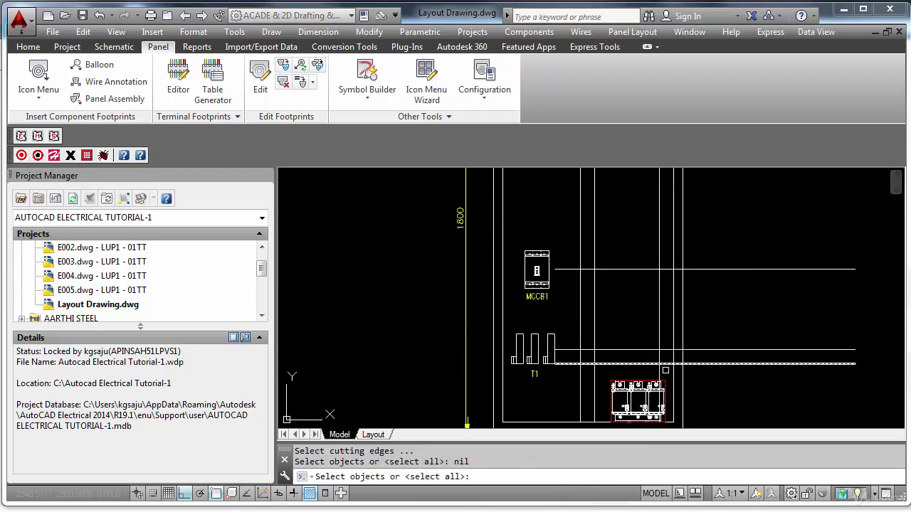
scroll(663, 370, "up", 2)
left_click(667, 366)
left_click(564, 213)
key("Return")
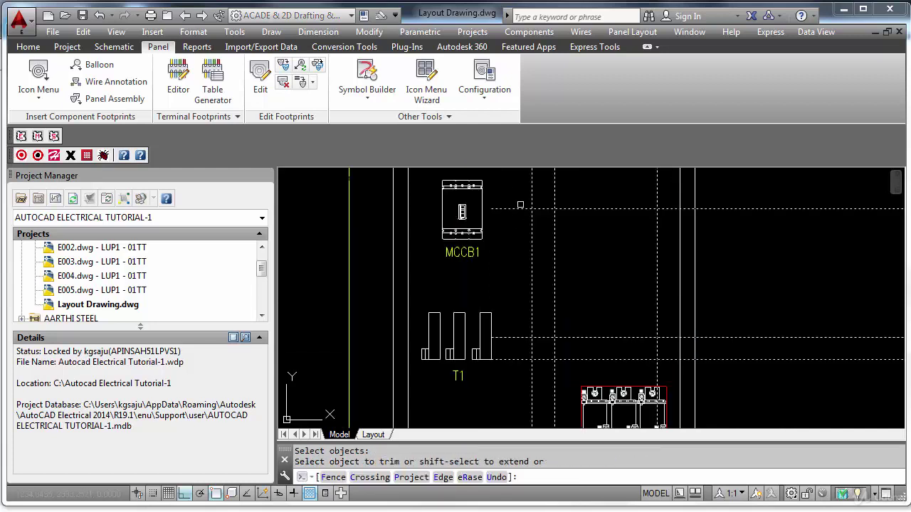
left_click(522, 197)
left_click(505, 364)
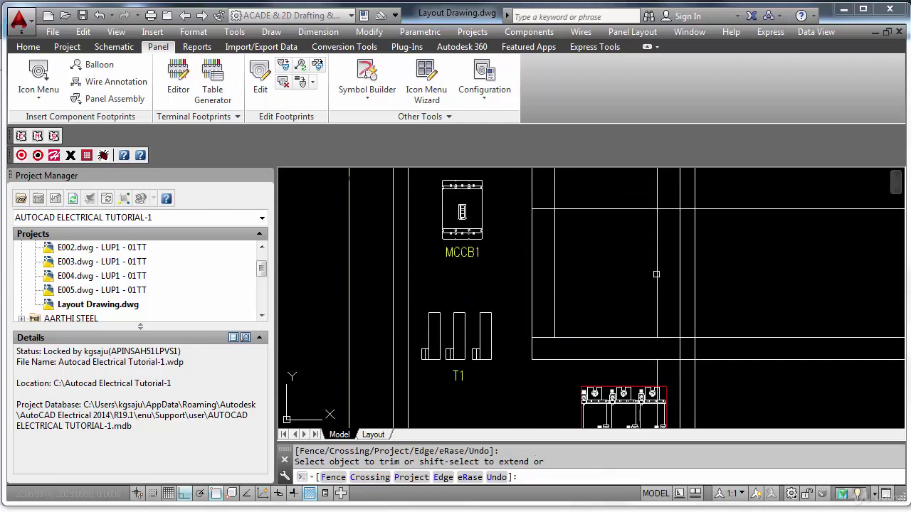
key("Escape")
Erase the leftover horizontal line at the height of the MCCB1 breaker.
type("e")
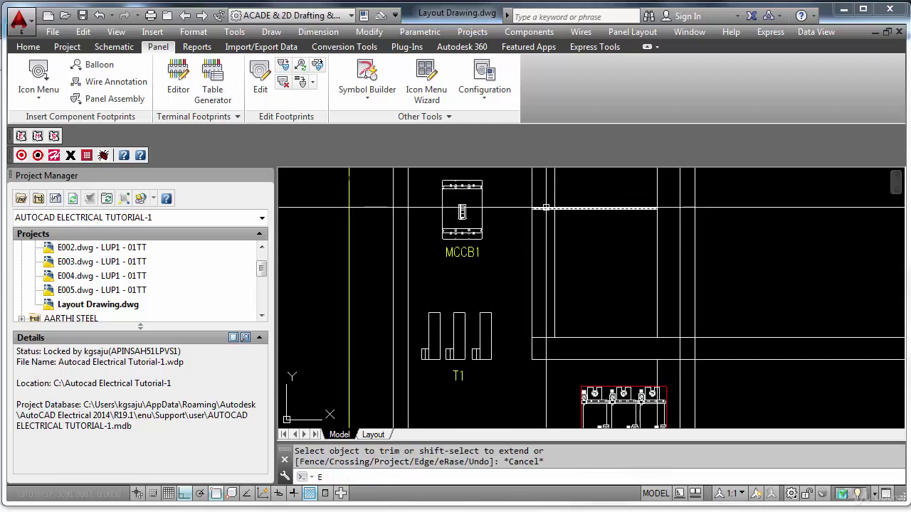
key("Escape")
type("x")
key("space")
left_click(546, 204)
left_click(545, 211)
key("Return")
Trim the two horizontal channel lines where they extend beyond the enclosure's inner right edge.
scroll(603, 249, "down", 1)
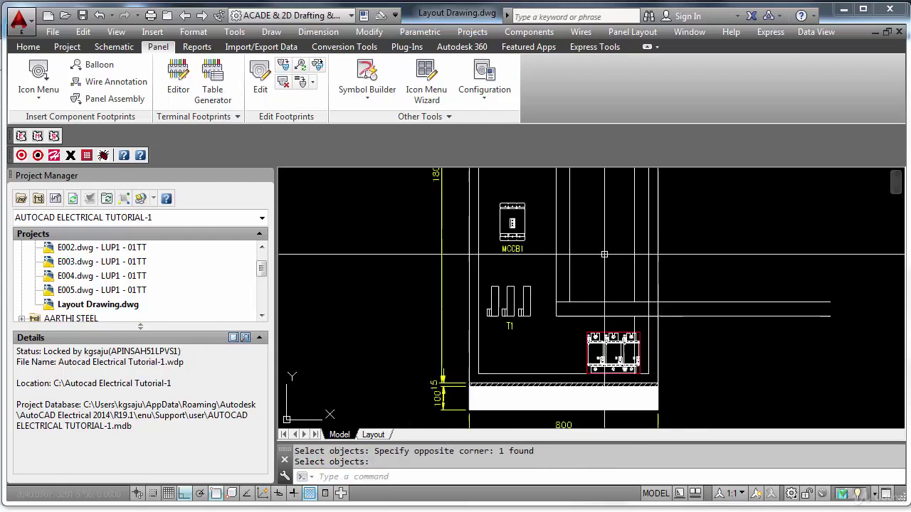
scroll(651, 300, "up", 1)
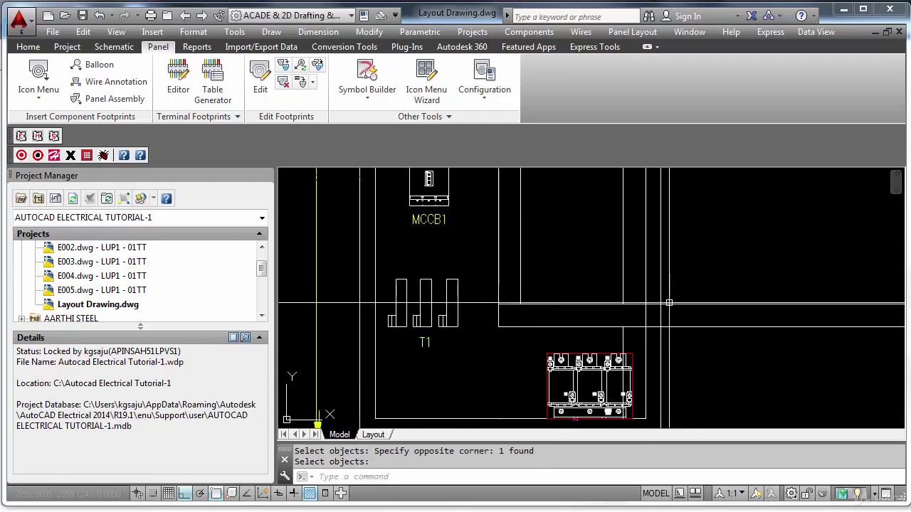
type("tr")
key("Return")
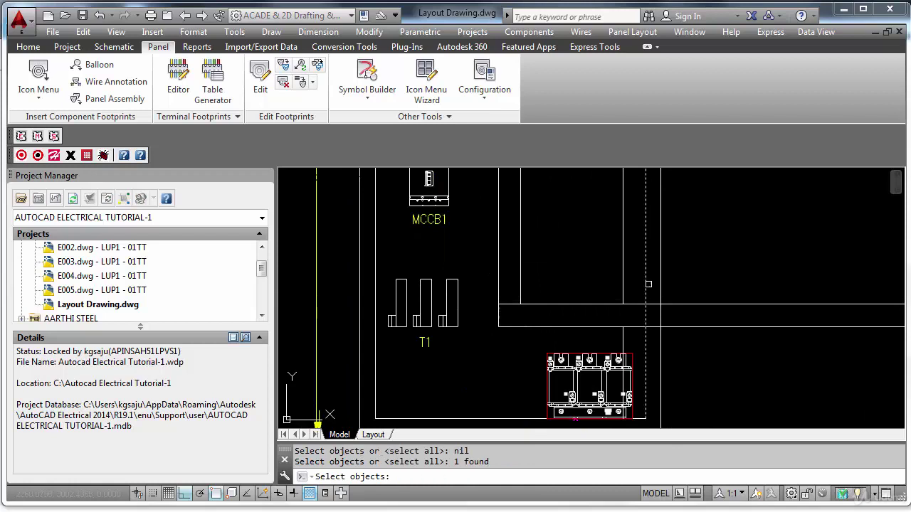
key("Return")
left_click(678, 288)
left_click(691, 360)
key("Escape")
Erase the leftover vertical line segment below the horizontal channel, running over the three-phase component.
type("e")
key("Return")
left_click(635, 342)
left_click(607, 332)
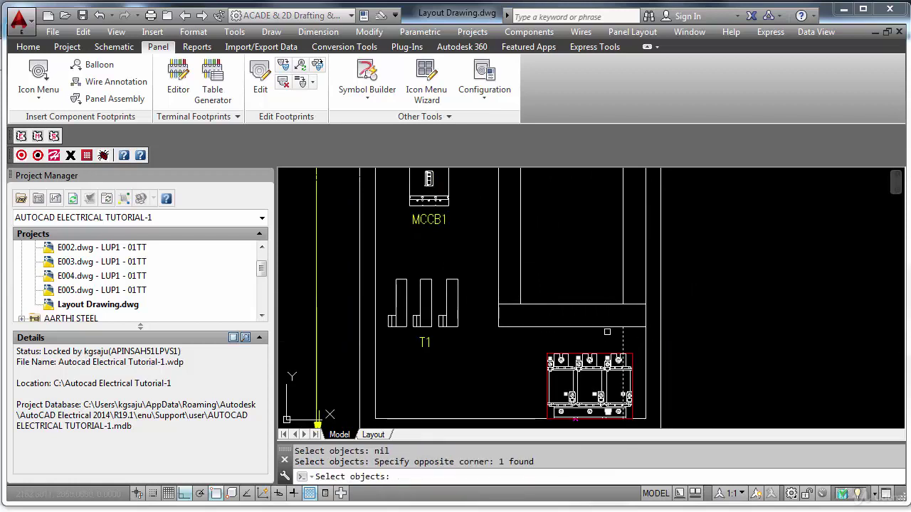
key("Return")
Copy the T1 label into the horizontal channel above the three-phase component, with ortho off.
type("c")
key("Return")
left_click(424, 342)
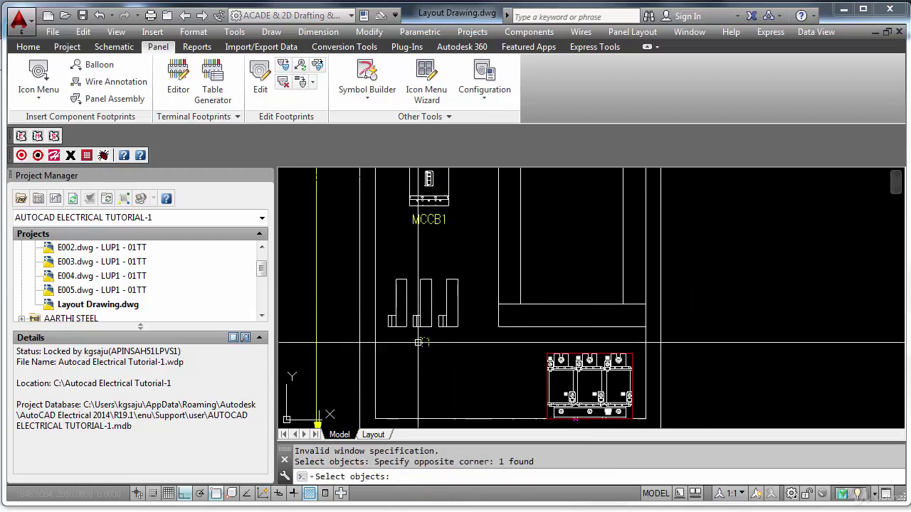
key("Return")
left_click(417, 344)
key("F8")
scroll(562, 320, "up", 2)
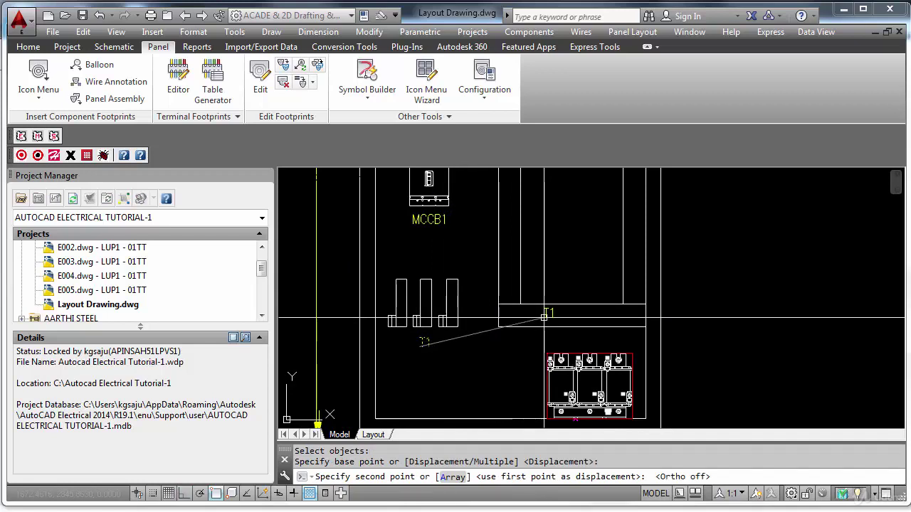
left_click(576, 325)
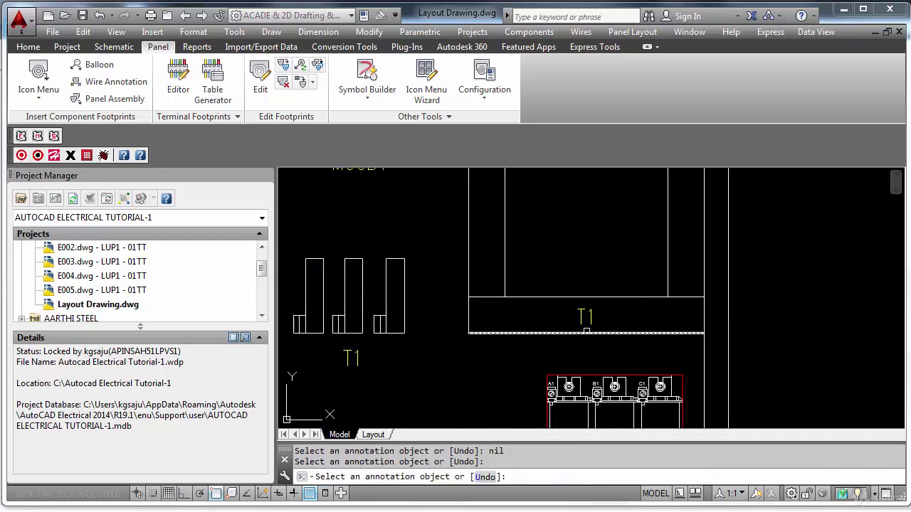
Change the copied label's text in the horizontal channel to PVC CHANNEL.
left_click(577, 327)
type("P")
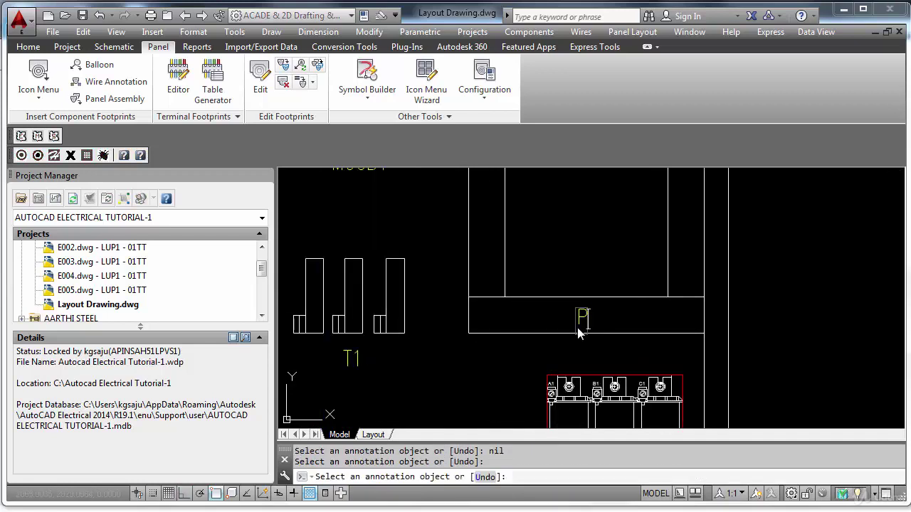
type("VC CHANNEL")
key("Return")
key("Return")
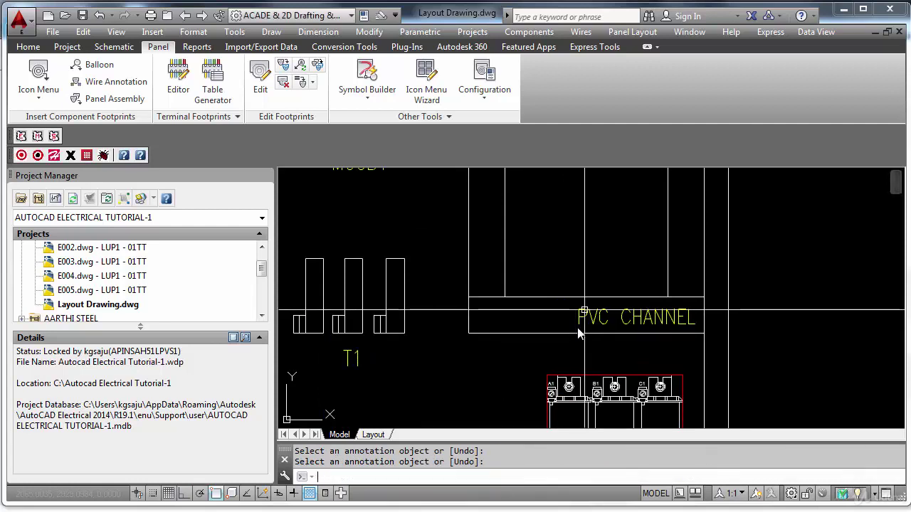
Move the PVC CHANNEL label slightly left and up to centre it within the horizontal channel.
key("Escape")
type("m")
key("Return")
left_click(621, 318)
key("Return")
left_click(632, 254)
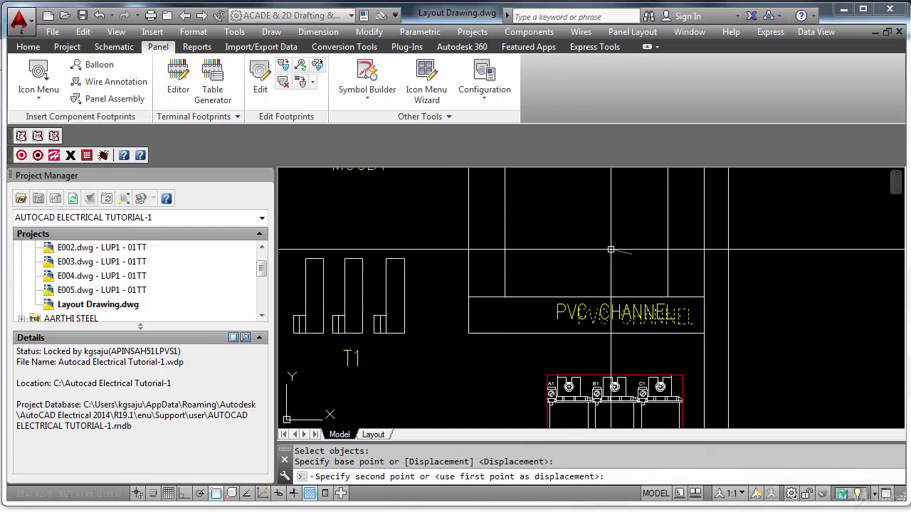
left_click(592, 250)
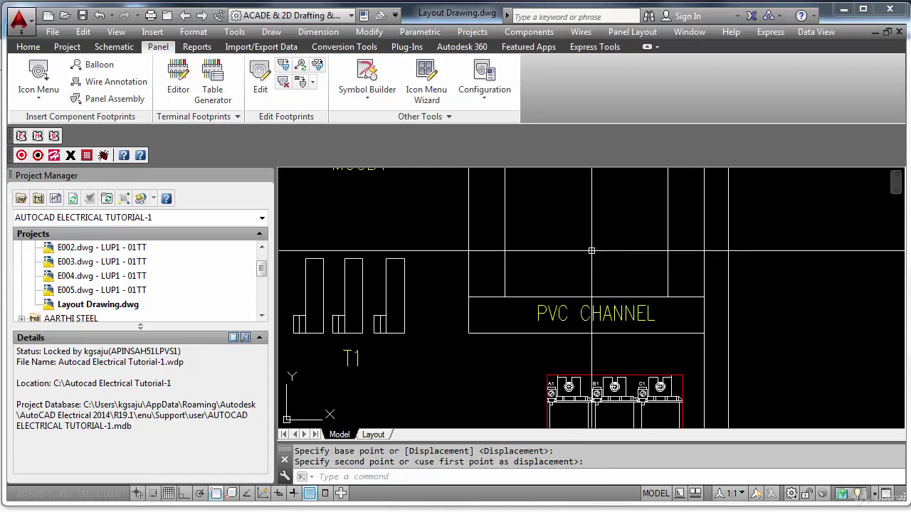
Copy the PVC CHANNEL label into the open area between the two vertical channels.
scroll(584, 391, "down", 2)
type("c")
key("Return")
left_click(596, 343)
key("Return")
left_click(586, 365)
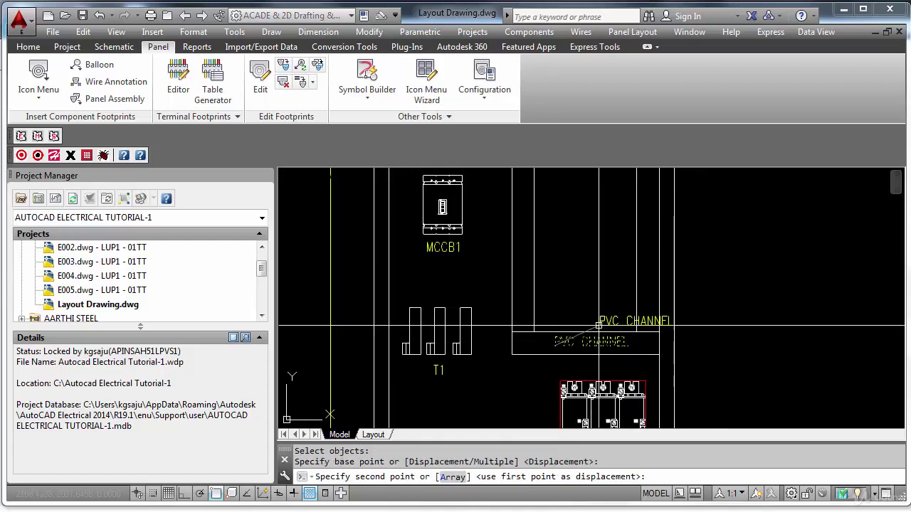
Rotate the copied PVC CHANNEL label 90 degrees so that it reads vertically upward.
type("RO")
key("Return")
left_click(605, 270)
left_click(590, 247)
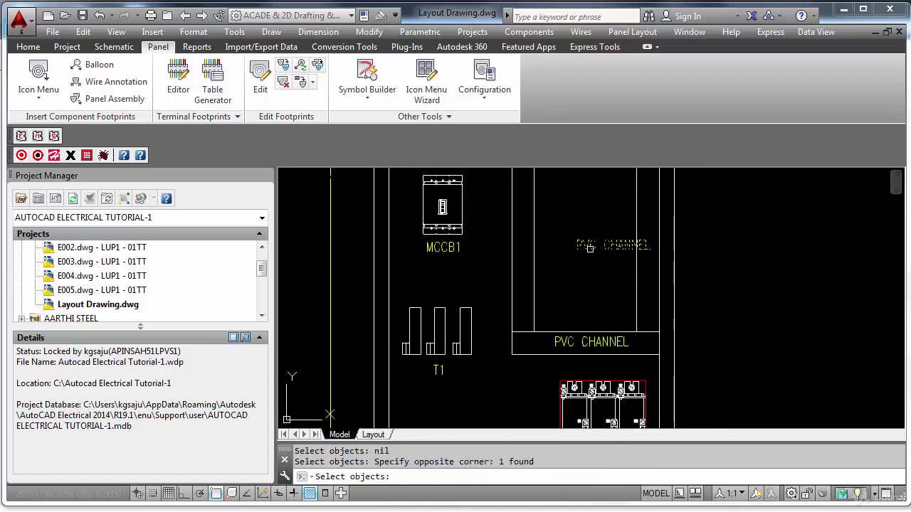
key("Return")
left_click(591, 272)
key("F8")
left_click(604, 237)
left_click(604, 237)
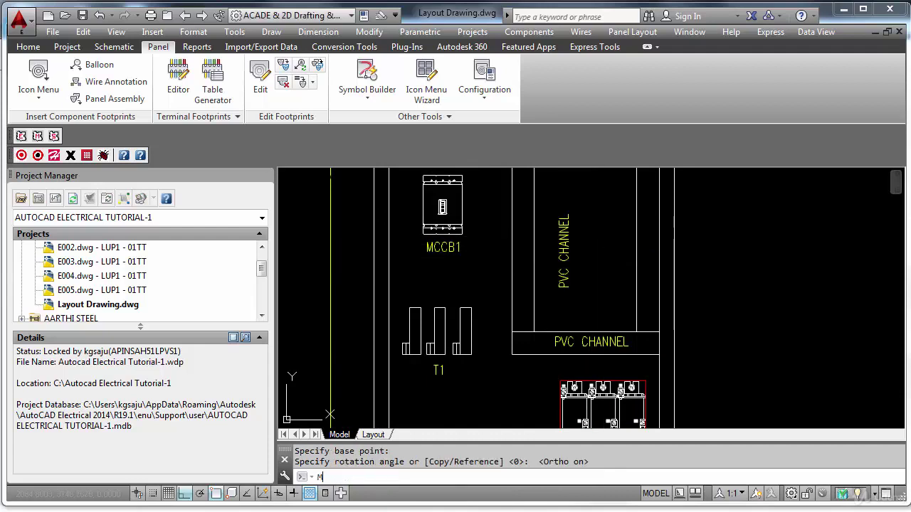
Move the vertical PVC CHANNEL label horizontally into the left vertical channel.
type("m")
key("Return")
left_click(555, 300)
left_click(587, 278)
left_click(559, 289)
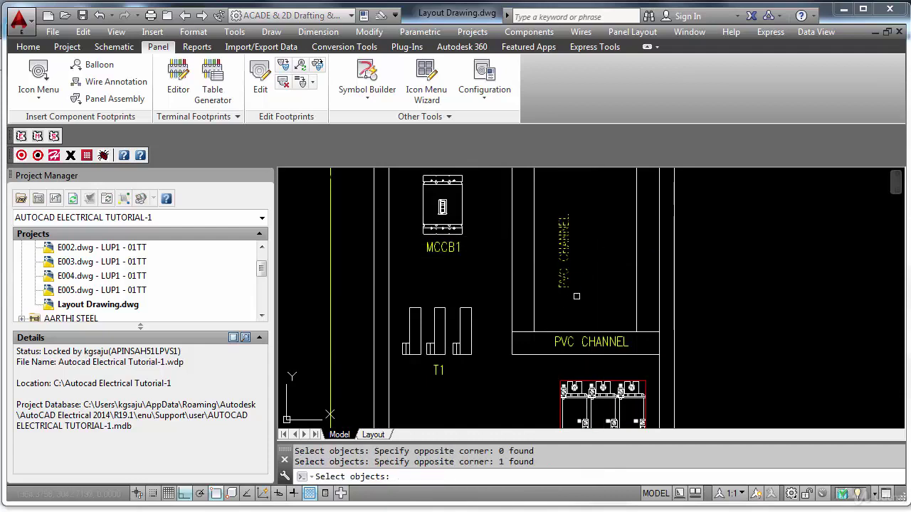
key("Return")
left_click(607, 275)
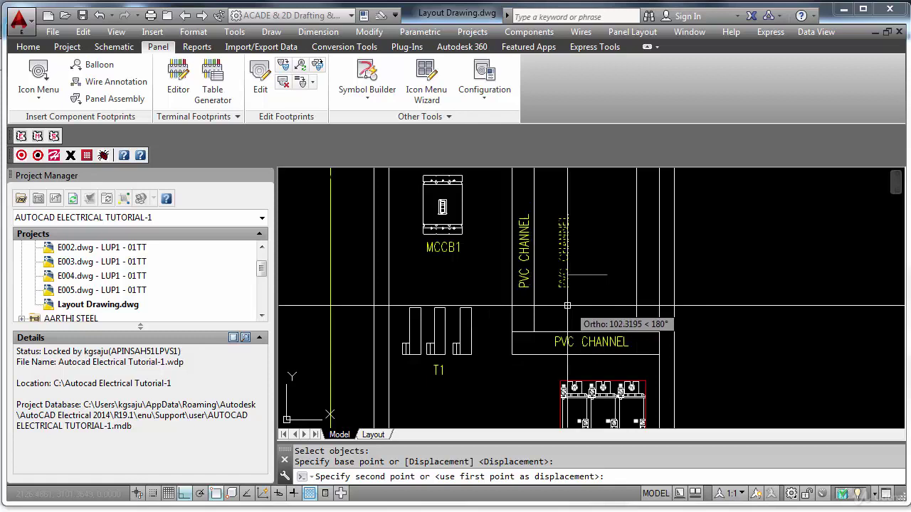
left_click(567, 305)
Copy the vertical PVC CHANNEL label into the right vertical channel, using matching channel line endpoints.
type("c")
key("Return")
left_click(520, 263)
key("Return")
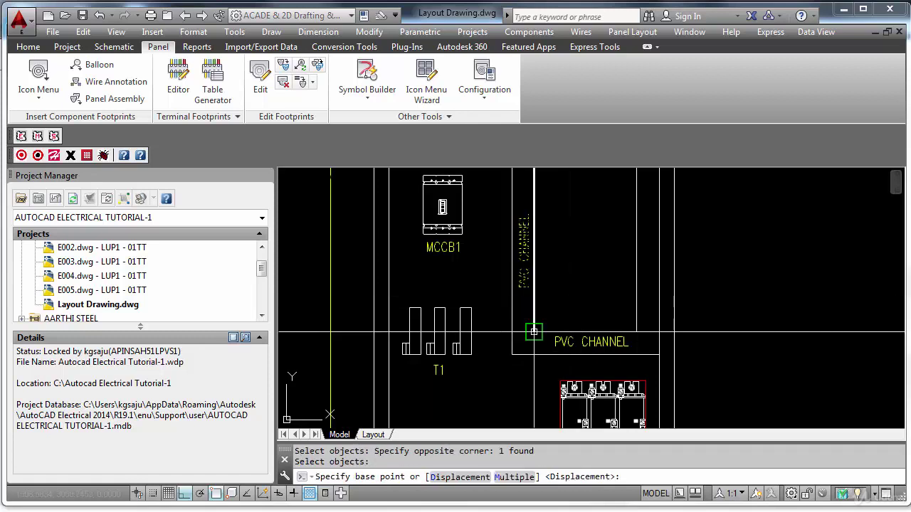
left_click(534, 331)
left_click(659, 331)
Copy the upper line of the horizontal channel 150 units upward.
type("c")
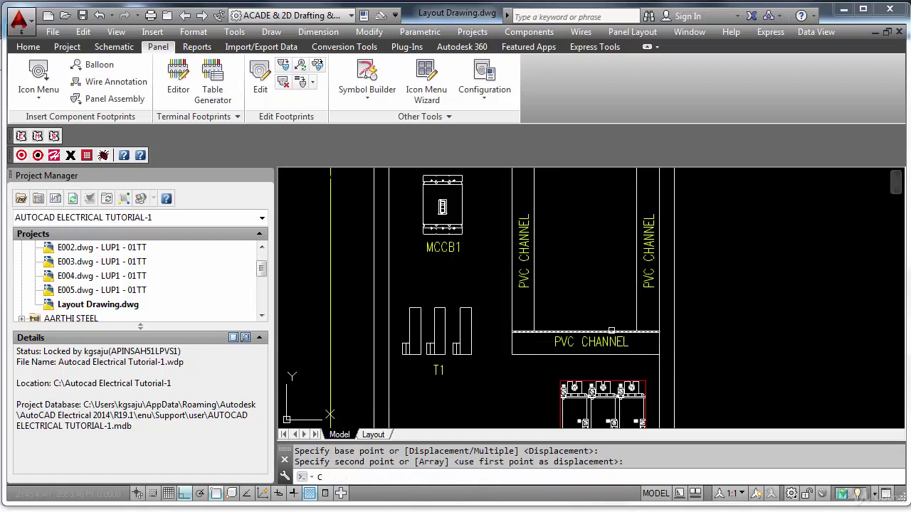
key("Return")
left_click(612, 332)
key("Return")
left_click(609, 306)
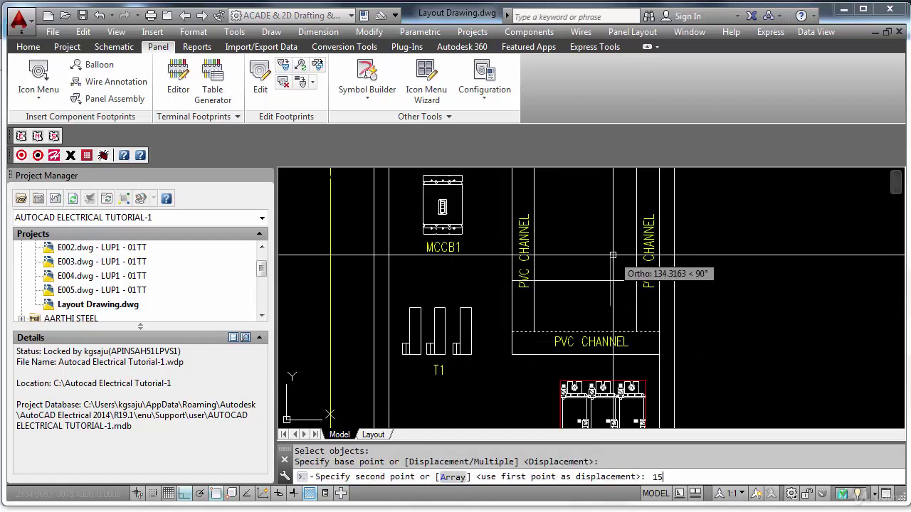
type("150")
key("Return")
Trim the copied horizontal line so it spans only between the inner edges of the two vertical channels.
type("tr")
key("Return")
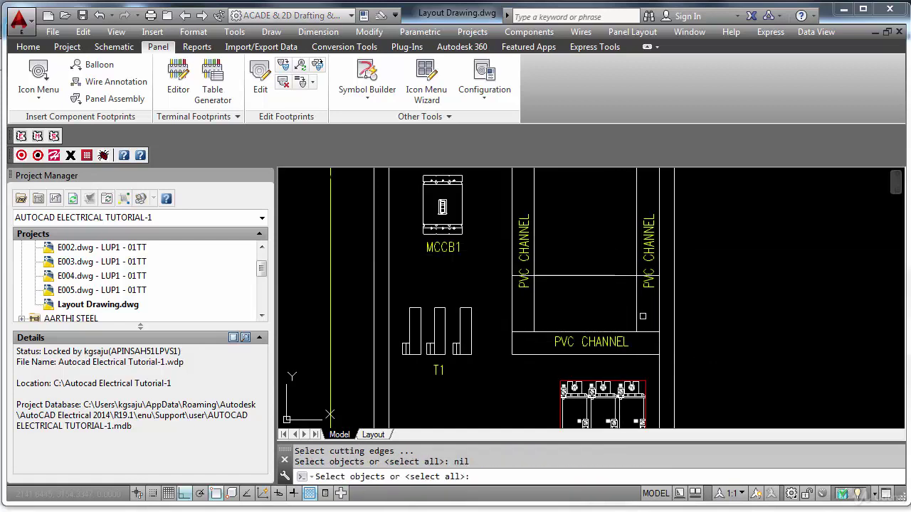
left_click(645, 171)
left_click(506, 355)
key("Return")
scroll(528, 279, "up", 2)
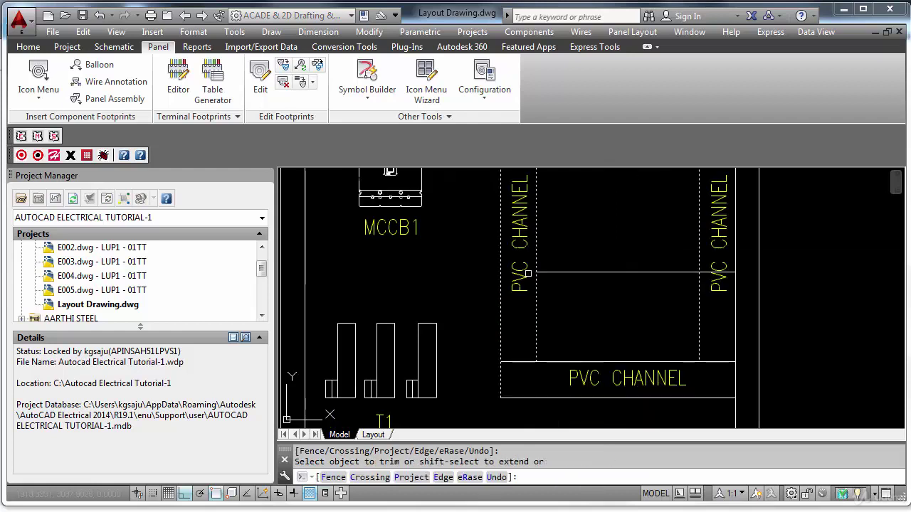
key("Escape")
Copy the trimmed horizontal line 60 units upward to form another horizontal channel.
type("c")
key("Return")
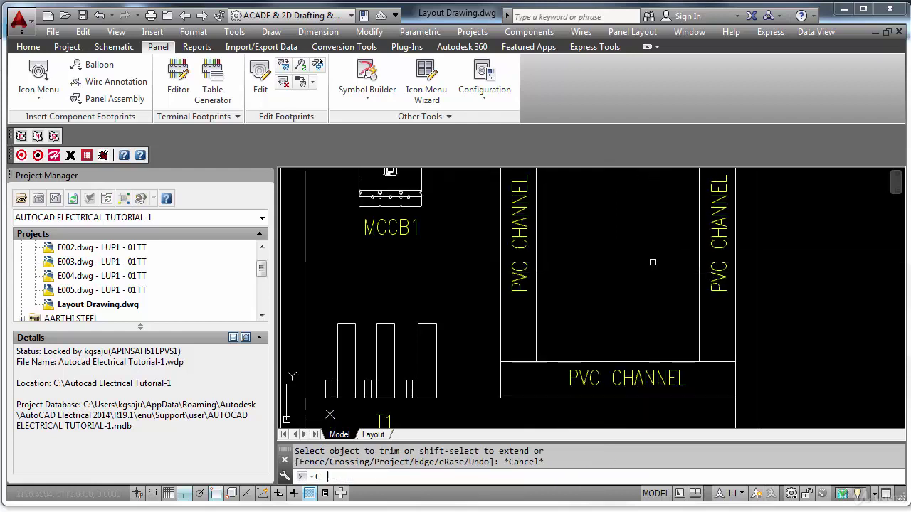
left_click(652, 262)
left_click(637, 287)
key("Return")
left_click(636, 307)
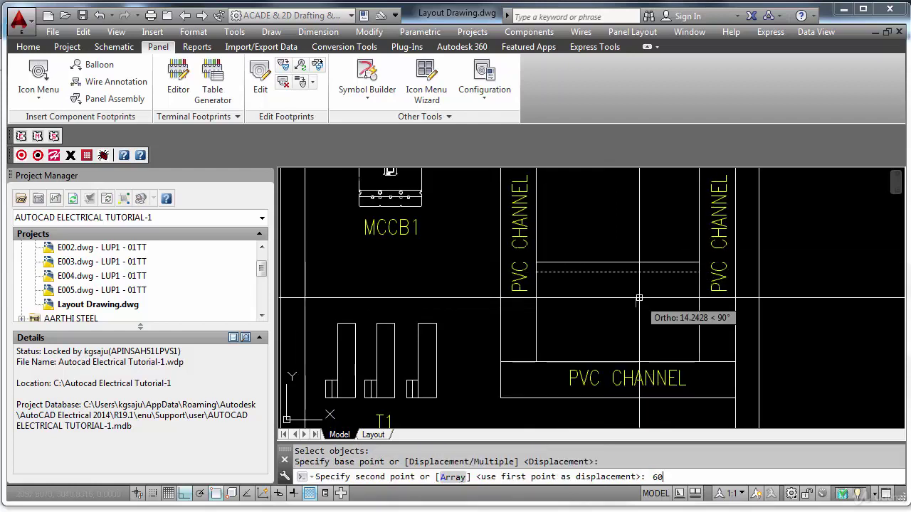
type("60")
key("Return")
Copy the bottom channel's PVC CHANNEL label into the new horizontal channel, using matching channel line endpoints.
key("Return")
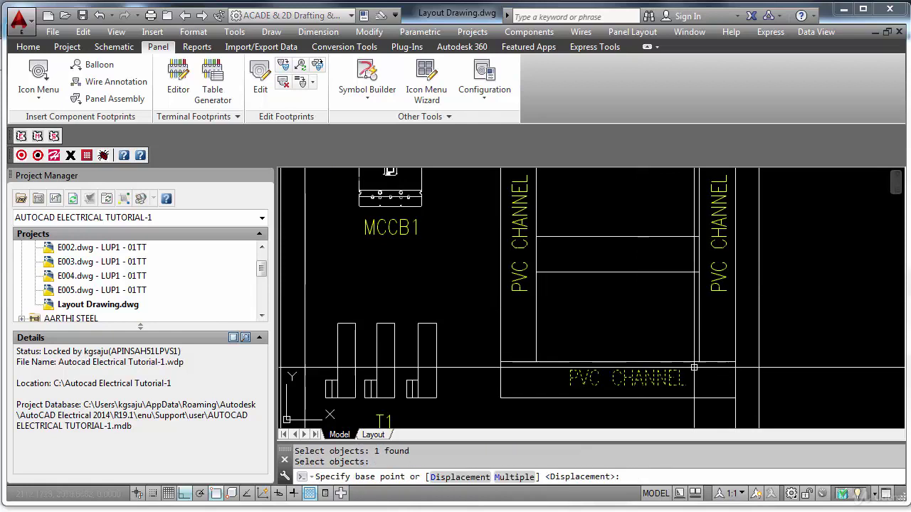
left_click(698, 361)
left_click(699, 236)
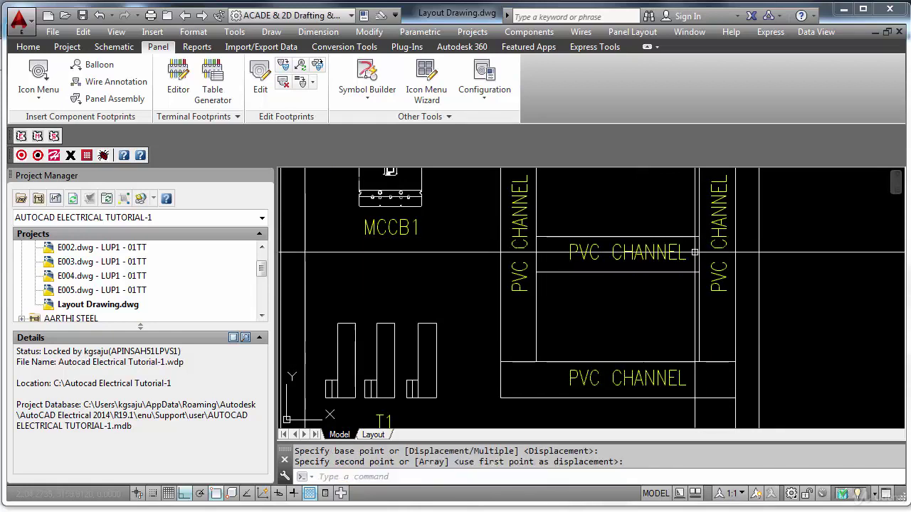
scroll(694, 252, "down", 2)
middle_click_drag(675, 295, 648, 364)
key("Escape")
type("c")
key("Return")
left_click(649, 311)
key("Return")
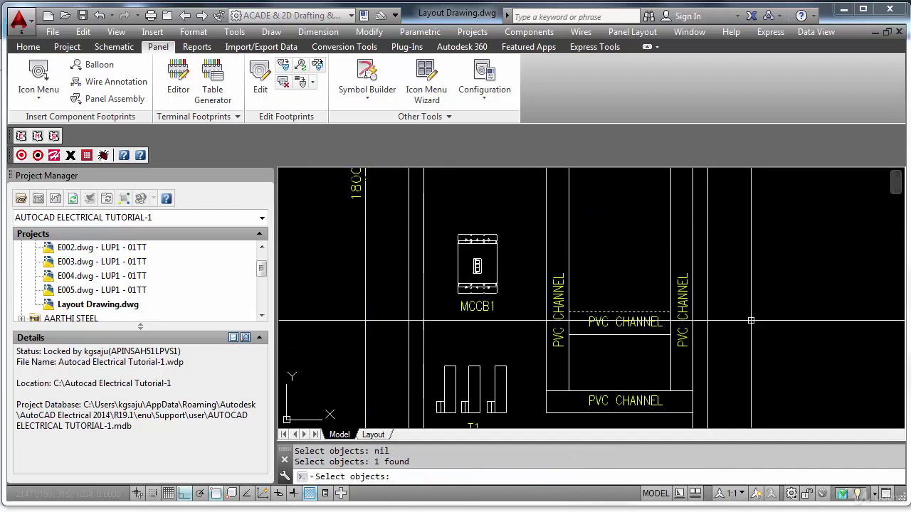
left_click(750, 321)
key("Escape")
Copy the middle horizontal channel with its label upward, by the spacing between the bottom and middle channels.
key("Return")
left_click(628, 294)
left_click(611, 344)
key("Return")
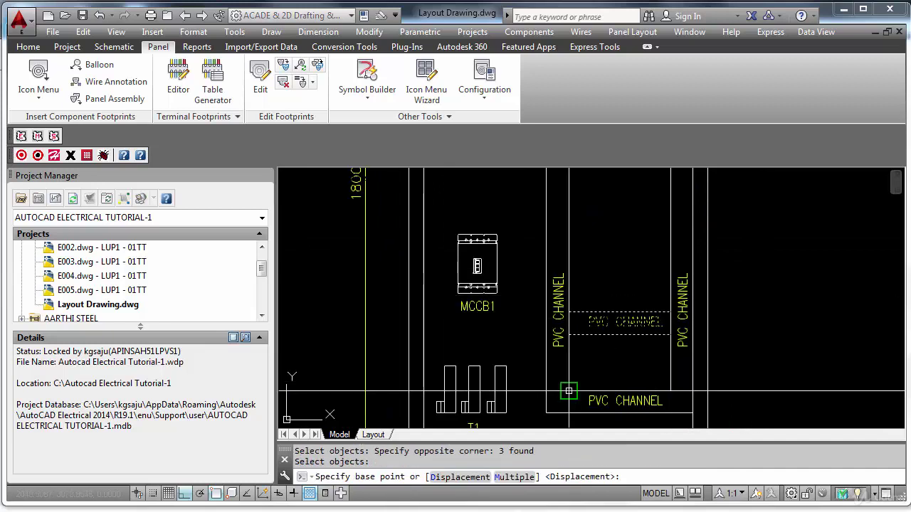
left_click(570, 378)
left_click(570, 301)
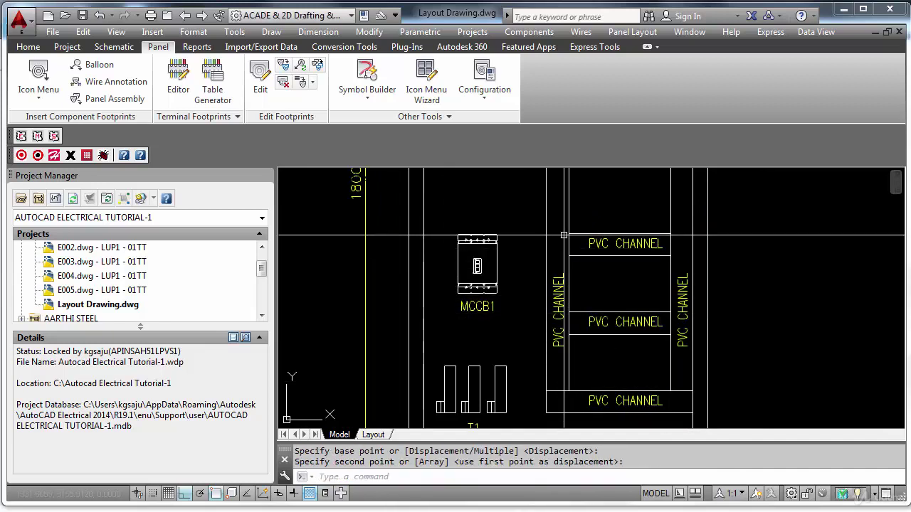
Copy the uppermost horizontal channel with its label upward once more by the same channel spacing.
middle_click_drag(579, 218, 591, 291)
key("Escape")
type("c")
key("Return")
left_click(622, 296)
left_click(609, 331)
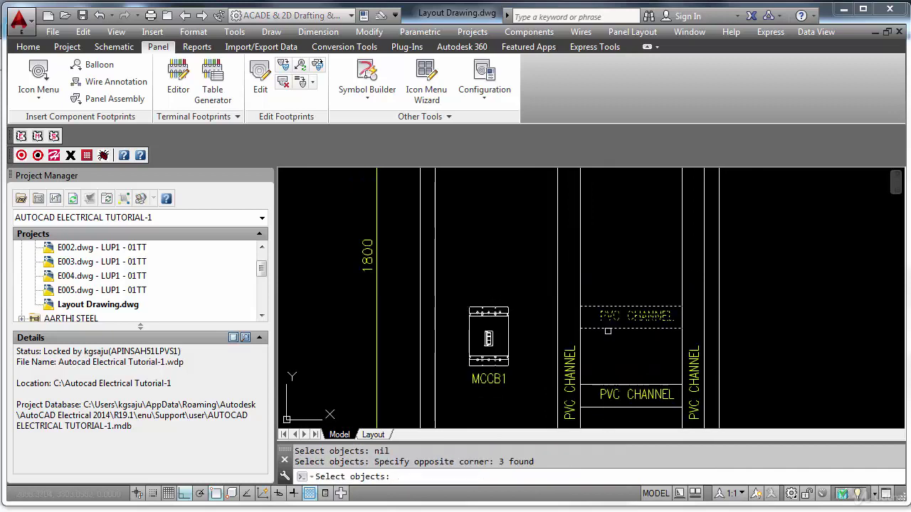
key("Return")
left_click(581, 384)
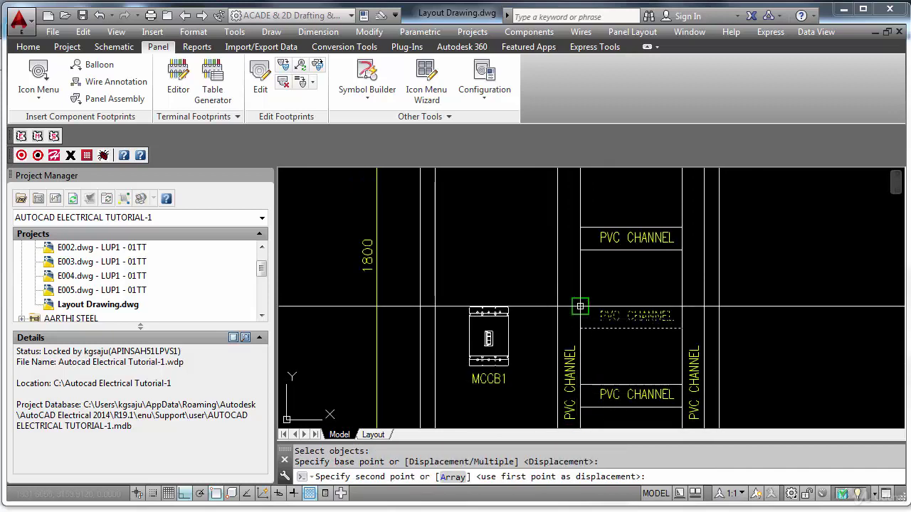
left_click(580, 306)
Extend both lines of the uppermost horizontal channel to the enclosure's left inner line.
middle_click_drag(595, 286, 604, 338)
type("ex")
key("Return")
left_click(604, 338)
left_click(441, 341)
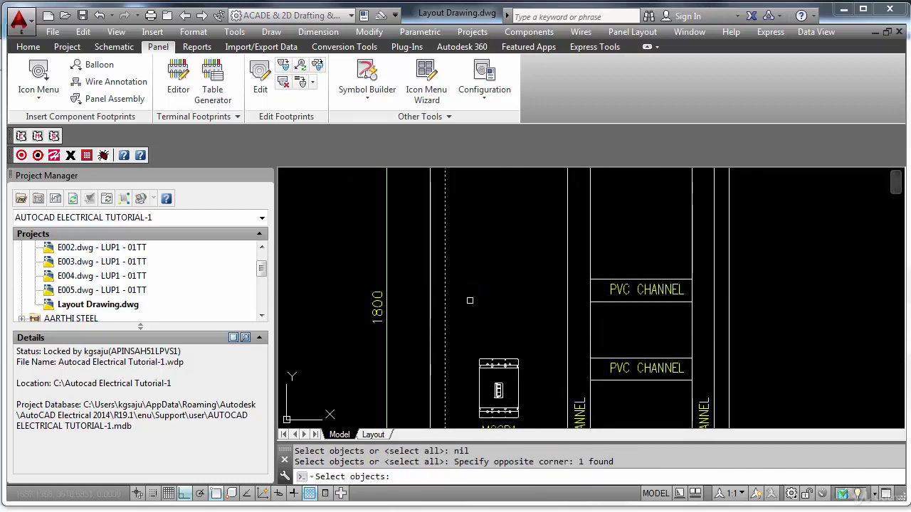
key("Return")
left_click(618, 262)
left_click(606, 325)
key("Escape")
Trim both lines of the left vertical channel above the lower line of the uppermost horizontal channel.
type("tr")
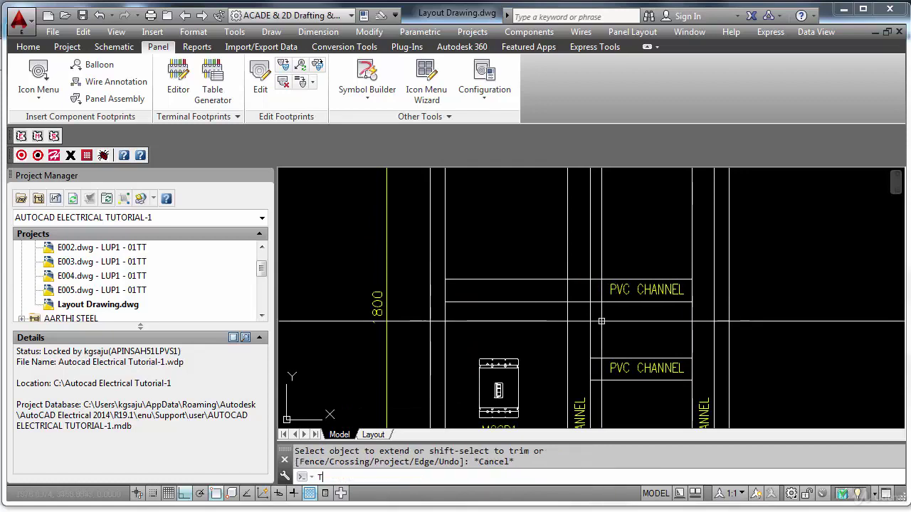
key("Return")
left_click(589, 302)
left_click(626, 350)
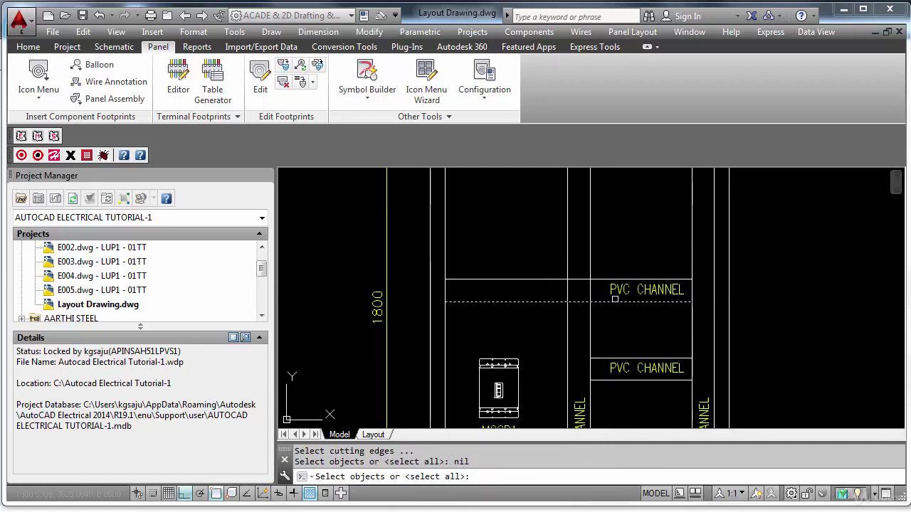
key("Return")
left_click(609, 257)
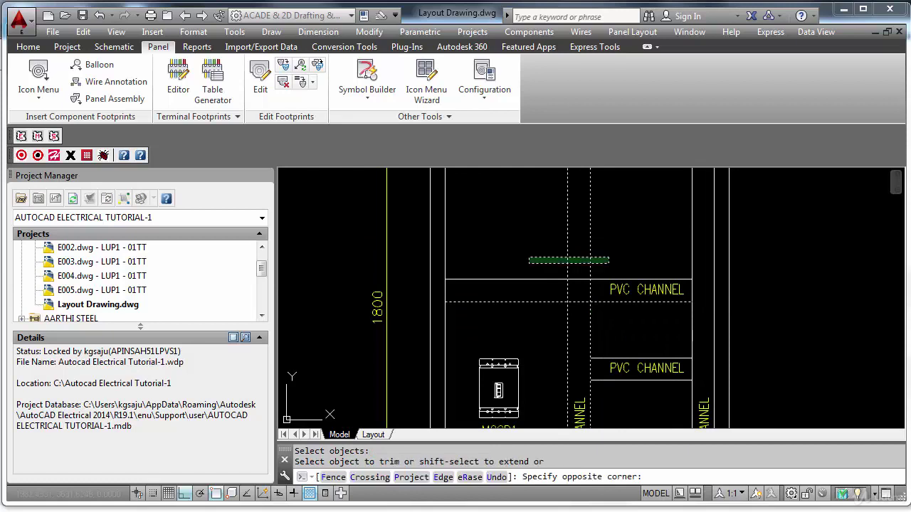
left_click(529, 265)
key("Escape")
Move the uppermost channel's PVC CHANNEL label horizontally to the left, near the middle of the extended channel.
type("m")
key("Return")
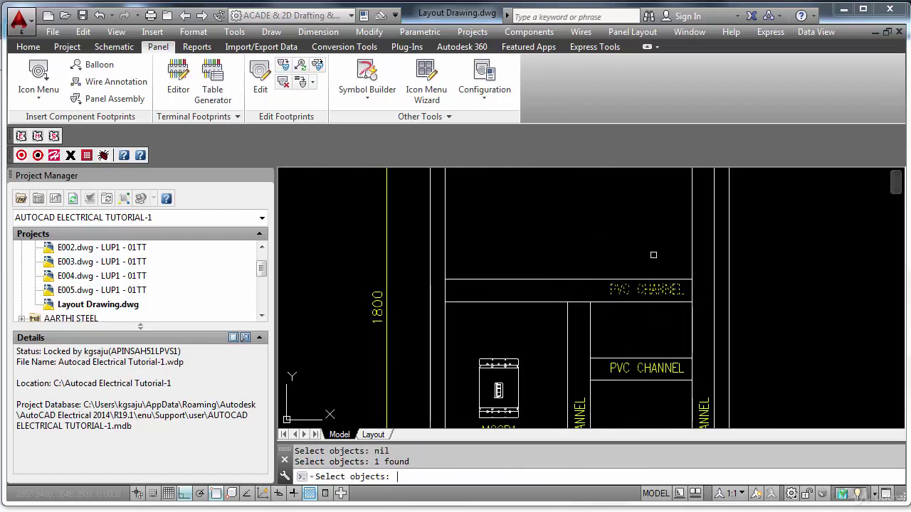
key("Return")
left_click(654, 255)
left_click(567, 249)
Move the tall drive's front view from the component blocks into the enclosure front view, above the uppermost PVC channel, with Ortho off.
scroll(589, 250, "down", 2)
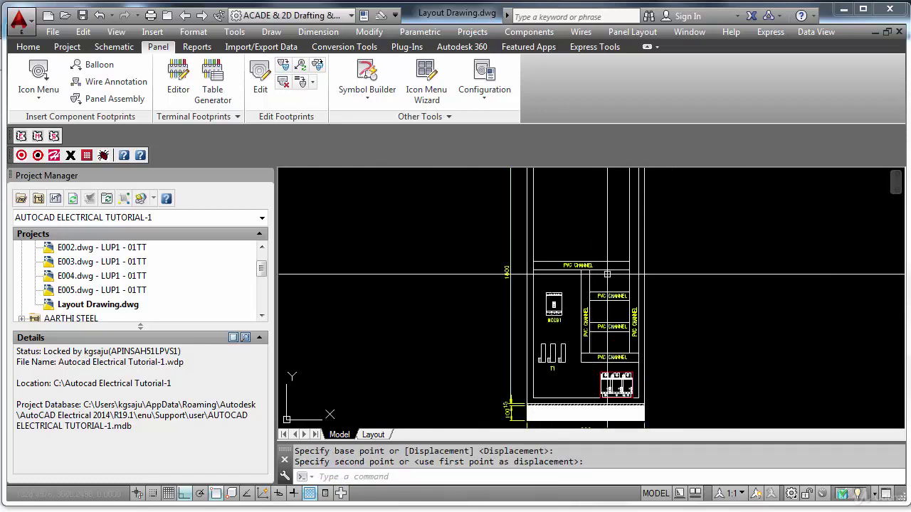
mouse_move(607, 274)
middle_mouse_down()
mouse_move(595, 332)
mouse_move(572, 279)
middle_mouse_up()
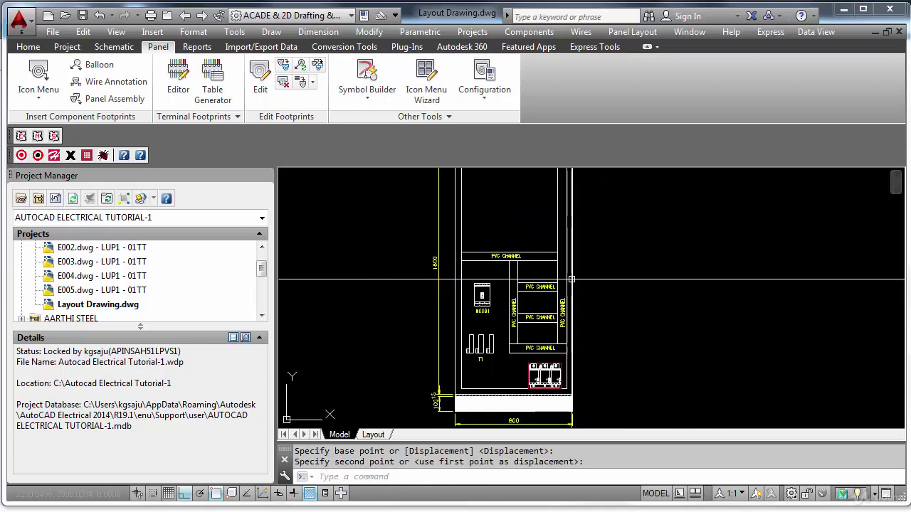
scroll(571, 280, "down", 2)
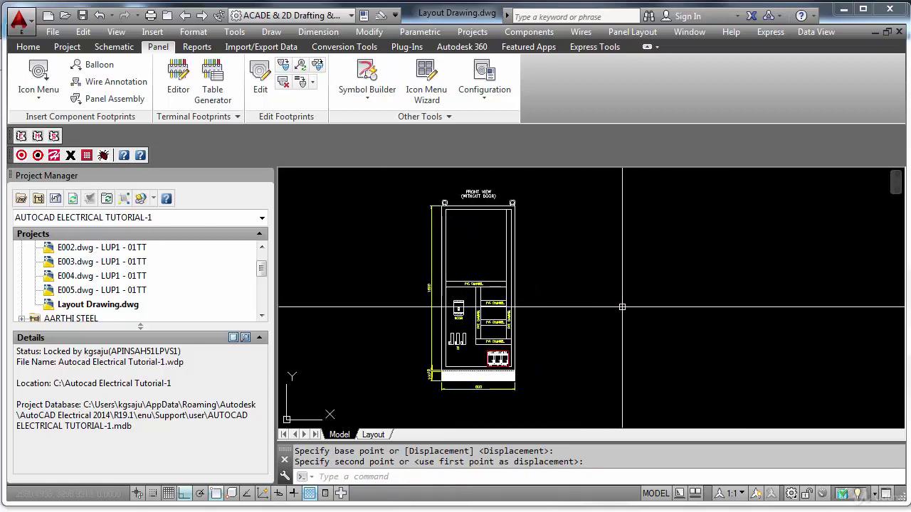
scroll(588, 313, "down", 2)
mouse_move(634, 298)
middle_mouse_down()
mouse_move(498, 307)
mouse_move(422, 287)
middle_mouse_up()
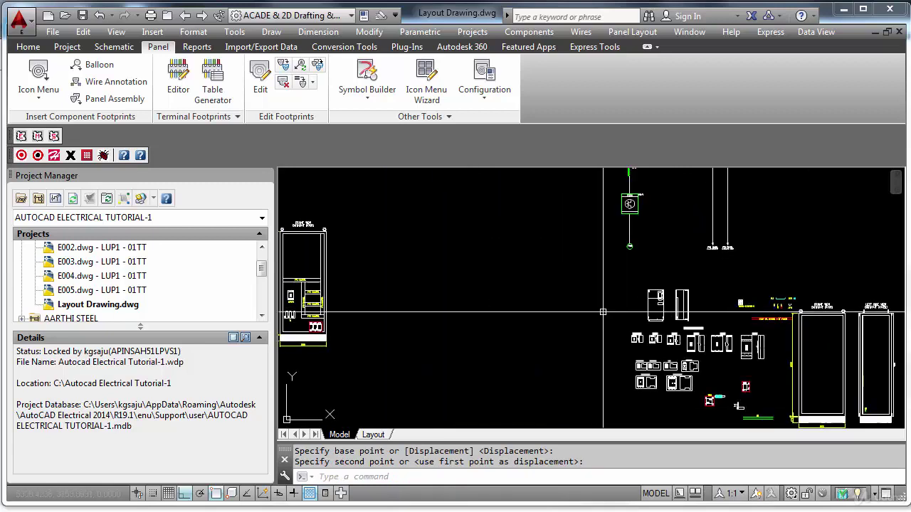
scroll(654, 307, "up", 5)
type("m")
key("Return")
left_click(616, 219)
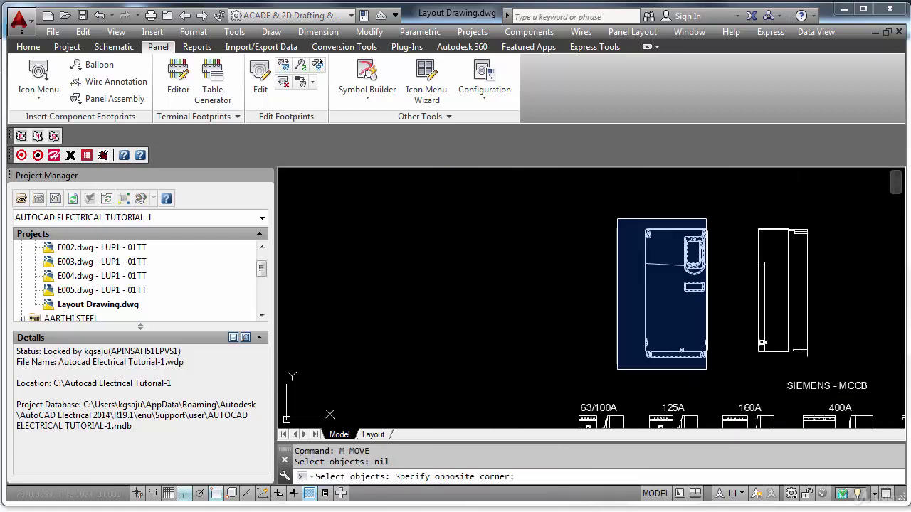
left_click(707, 369)
key("Return")
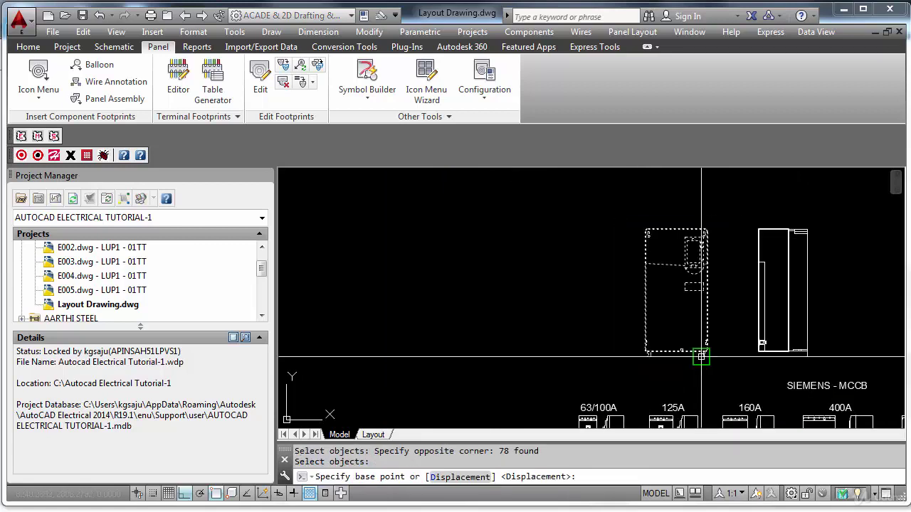
left_click(700, 361)
scroll(526, 363, "down", 4)
scroll(507, 341, "up", 5)
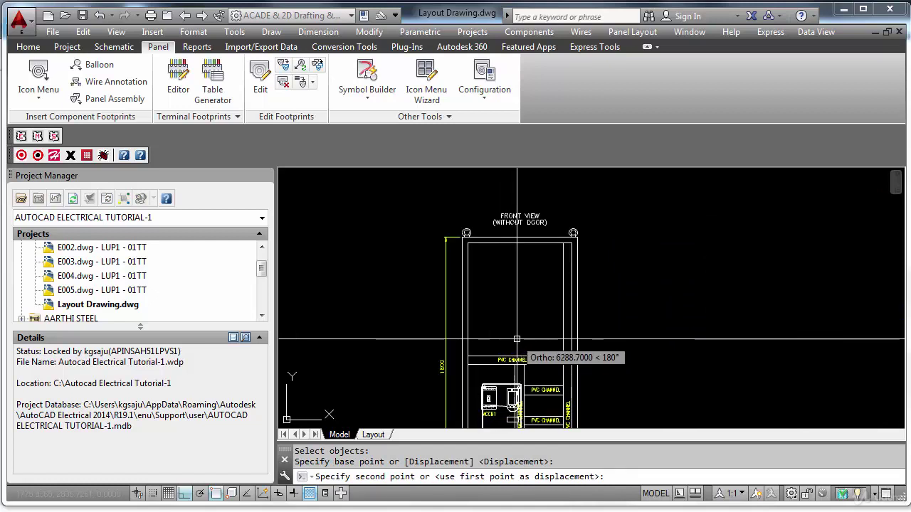
key("F8")
scroll(536, 330, "up", 2)
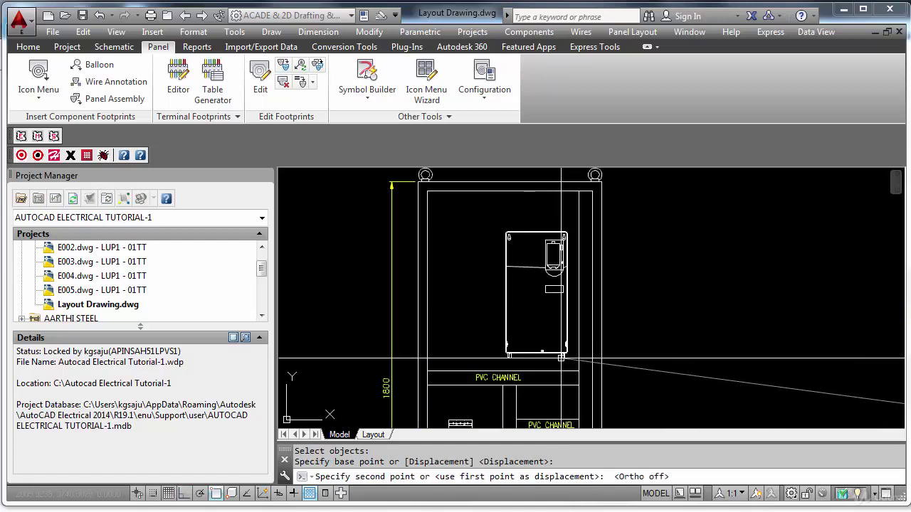
left_click(559, 357)
Draw a horizontal reference line rightward from the enclosure's upper right corner with Ortho on.
scroll(591, 340, "down", 2)
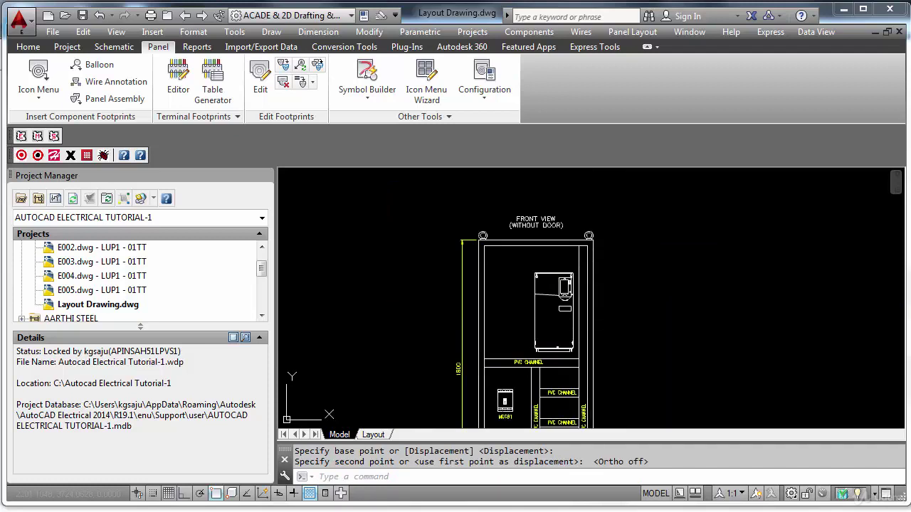
type("l")
key("Return")
left_click(592, 242)
key("F8")
left_click(714, 281)
key("Escape")
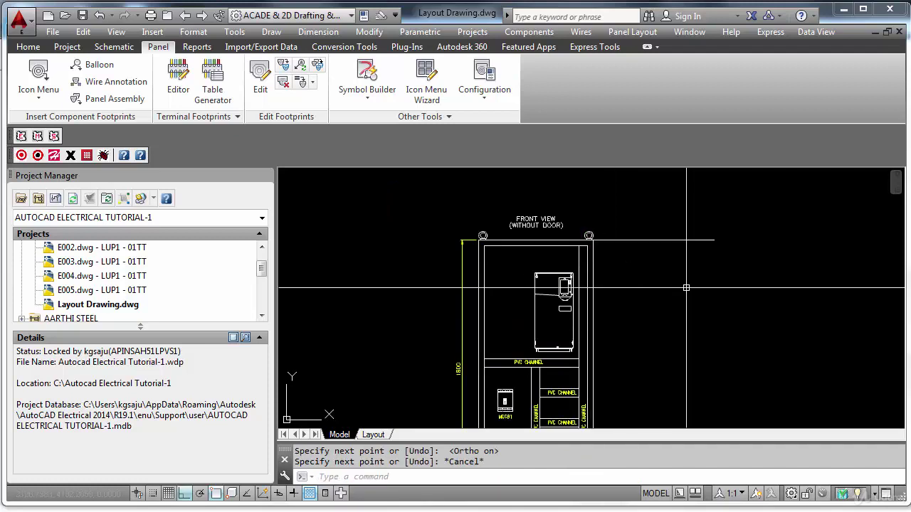
key("Escape")
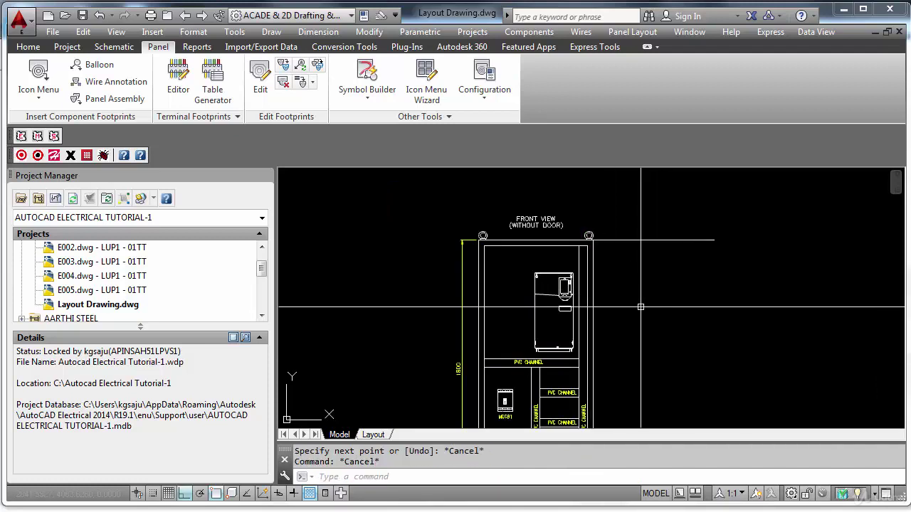
Move the horizontal reference line 225 units straight down.
type("m")
key("Return")
left_click(644, 281)
left_click(626, 220)
key("Return")
left_click(631, 255)
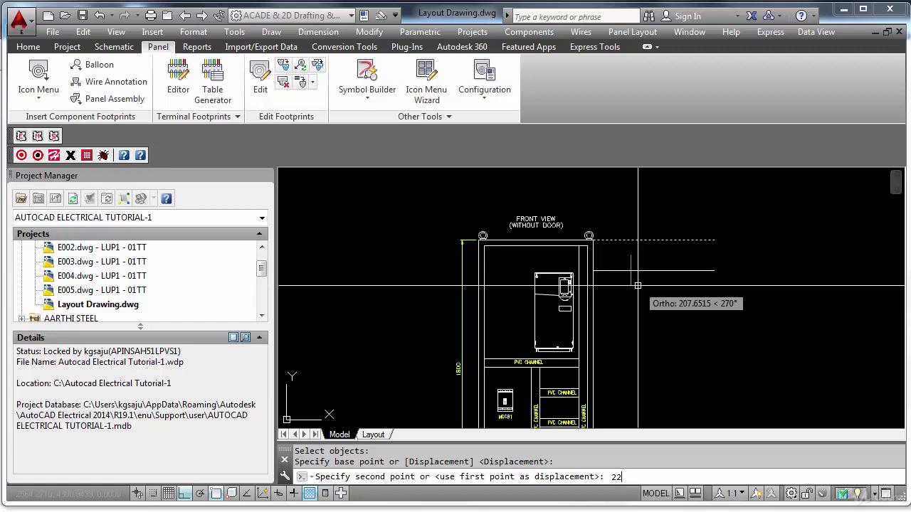
type("5")
key("Return")
Move the drive footprint vertically so its top edge aligns with the reference line, using a perpendicular snap.
type("m")
key("Return")
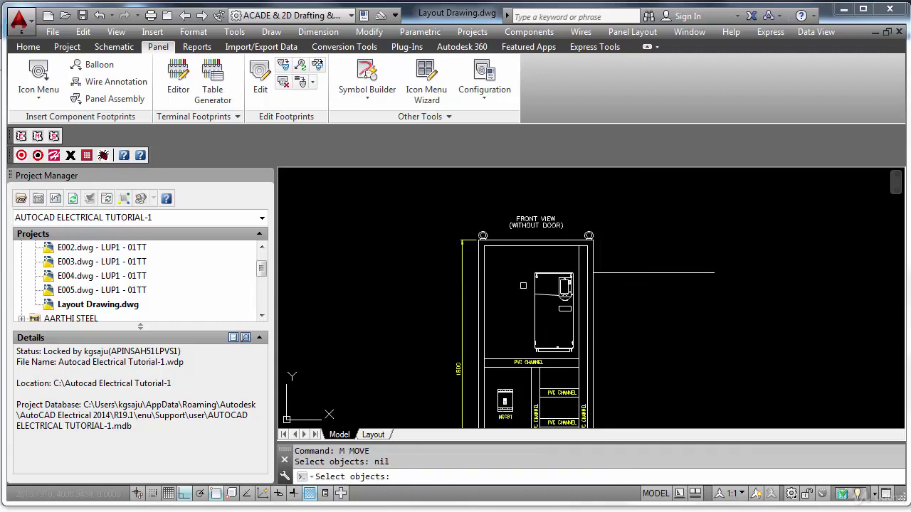
left_click(519, 261)
left_click(575, 355)
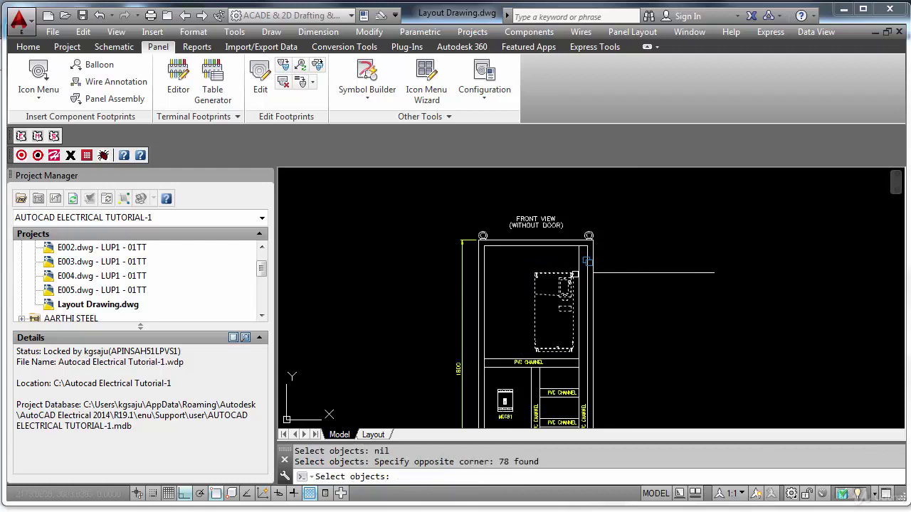
scroll(575, 270, "up", 1)
key("Return")
left_click(571, 276)
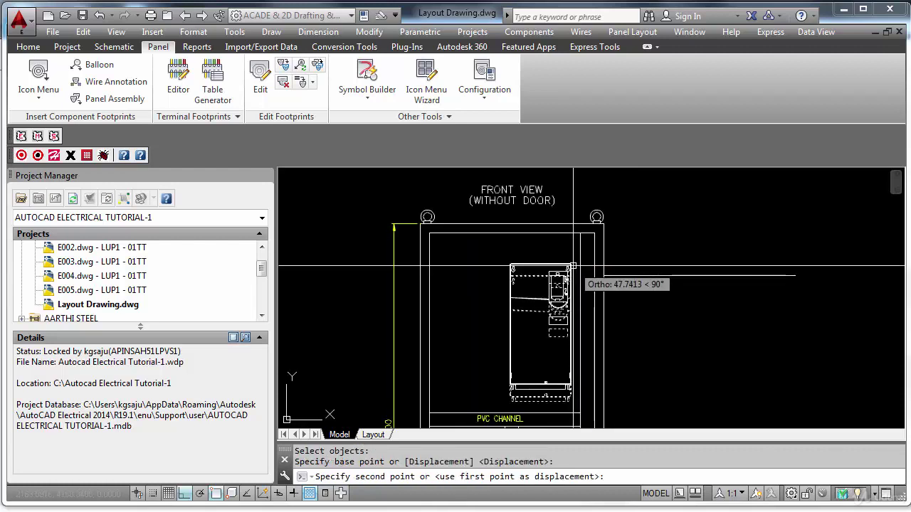
type("PER")
key("Return")
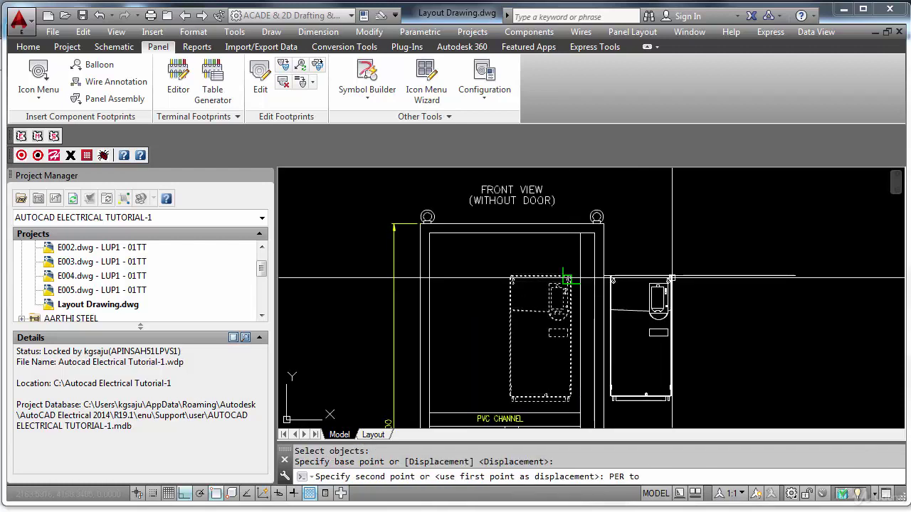
left_click(672, 277)
Copy the MCB footprint labelled 1MCB1-5,2MCB1-2, without its label, into the enclosure's upper bay between the two short horizontal PVC channels, with Ortho off.
scroll(683, 235, "down", 2)
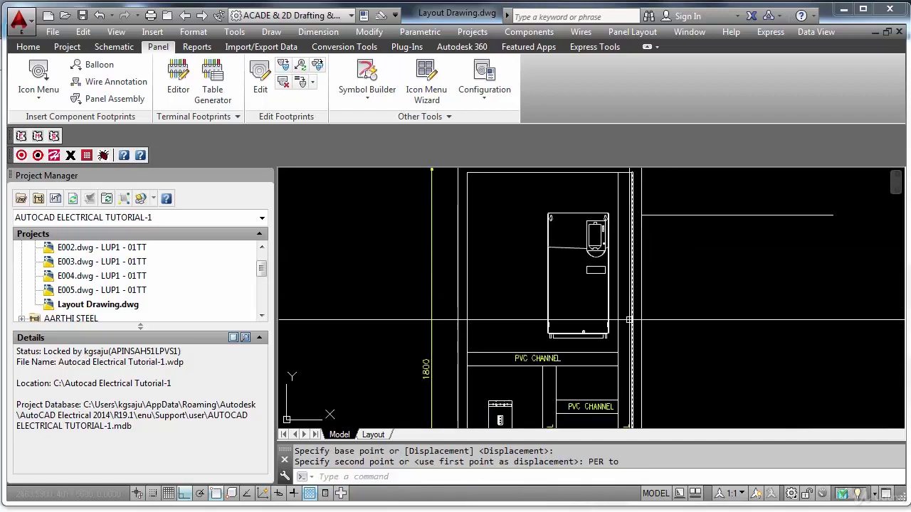
mouse_move(622, 378)
middle_mouse_down()
mouse_move(633, 271)
mouse_move(633, 318)
mouse_move(417, 312)
middle_mouse_up()
scroll(639, 307, "down", 3)
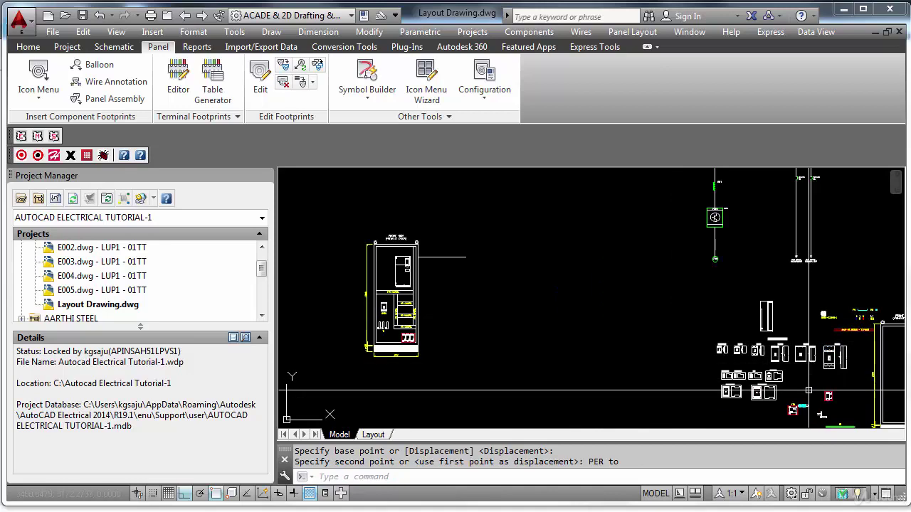
scroll(804, 402, "up", 3)
mouse_move(805, 401)
middle_mouse_down()
mouse_move(693, 307)
mouse_move(700, 330)
middle_mouse_up()
scroll(714, 330, "down", 1)
scroll(714, 217, "up", 3)
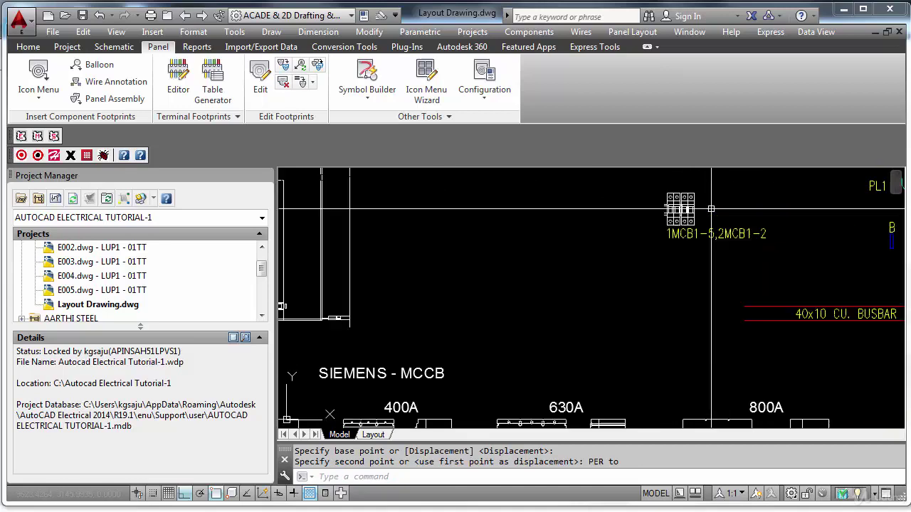
type("c")
key("Return")
left_click(655, 187)
left_click(703, 253)
key("Return")
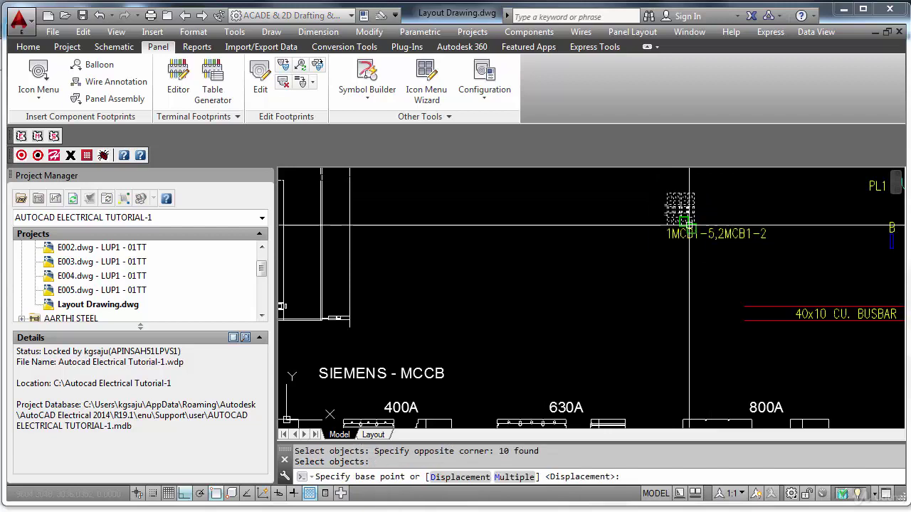
left_click(689, 222)
scroll(694, 226, "down", 6)
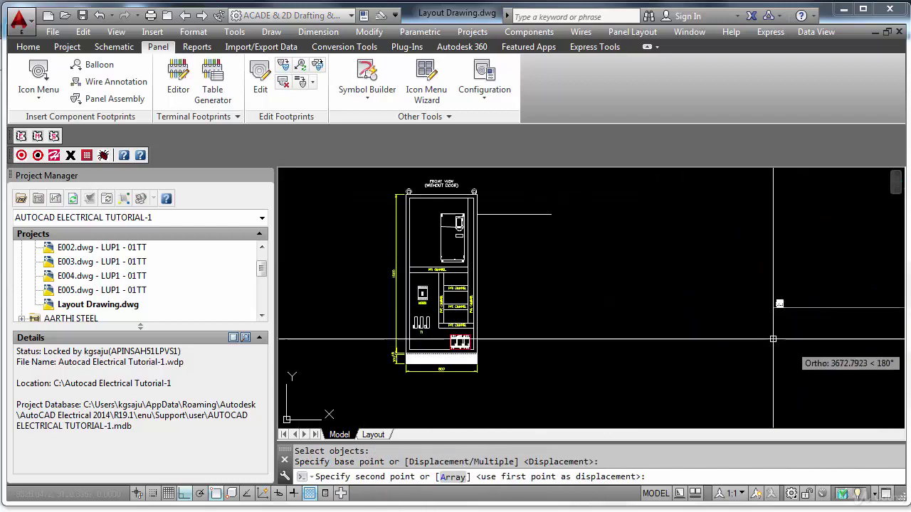
scroll(434, 305, "up", 5)
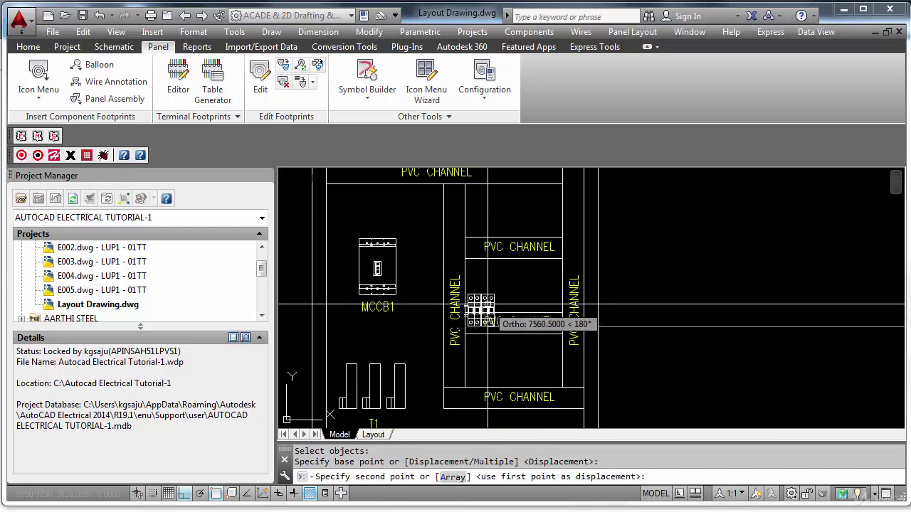
scroll(490, 305, "up", 3)
key("F8")
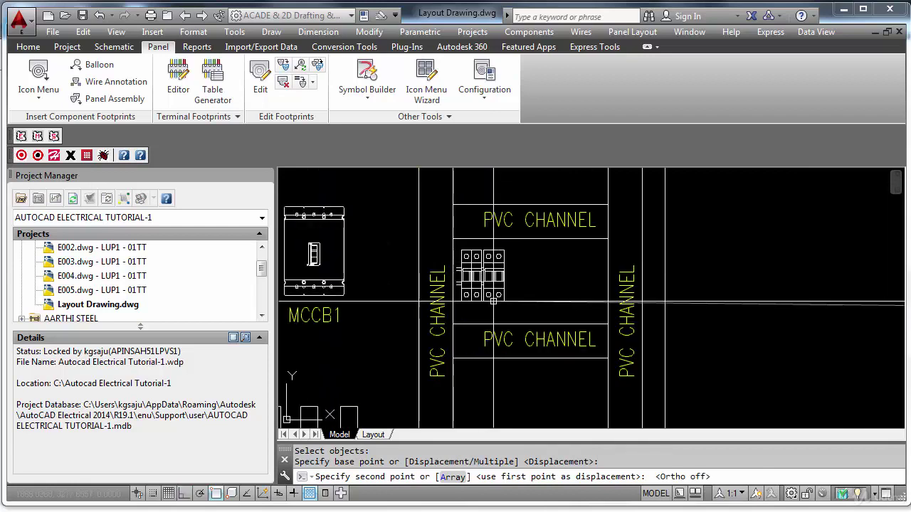
left_click(496, 298)
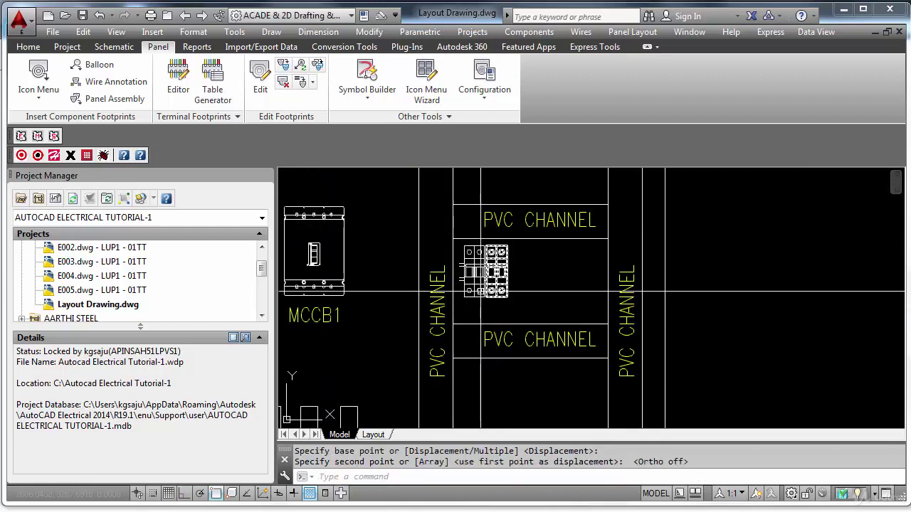
Copy the four short rail lines from the left side of the MCBs to their right side, using a perpendicular snap.
scroll(467, 279, "up", 3)
type("c c")
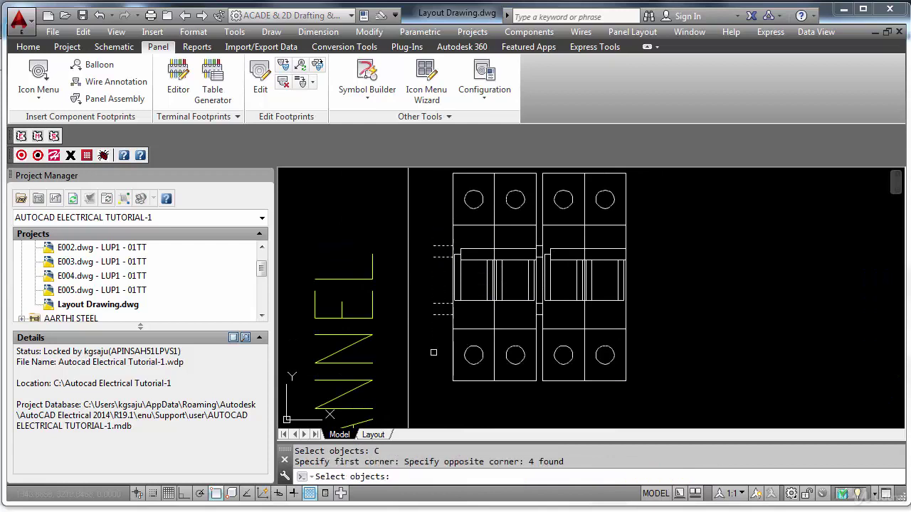
key("Return")
left_click(452, 315)
type("PE")
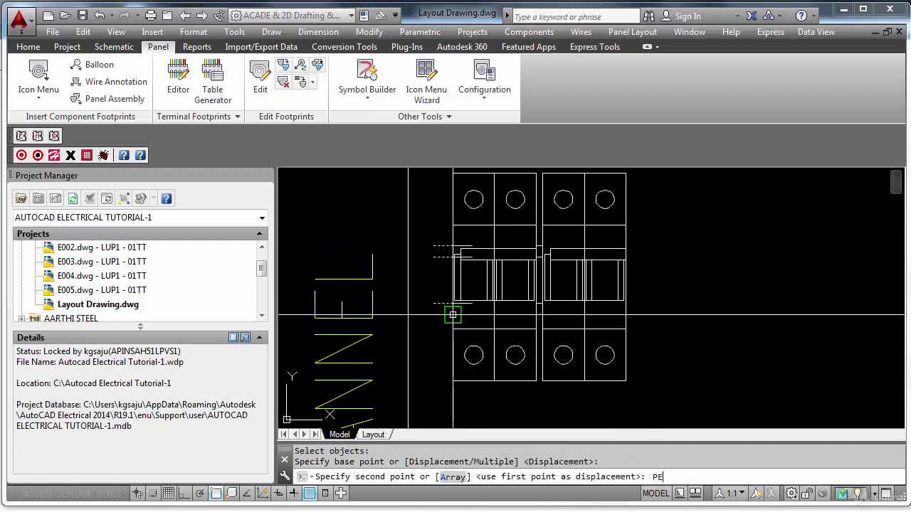
type("R")
key("Return")
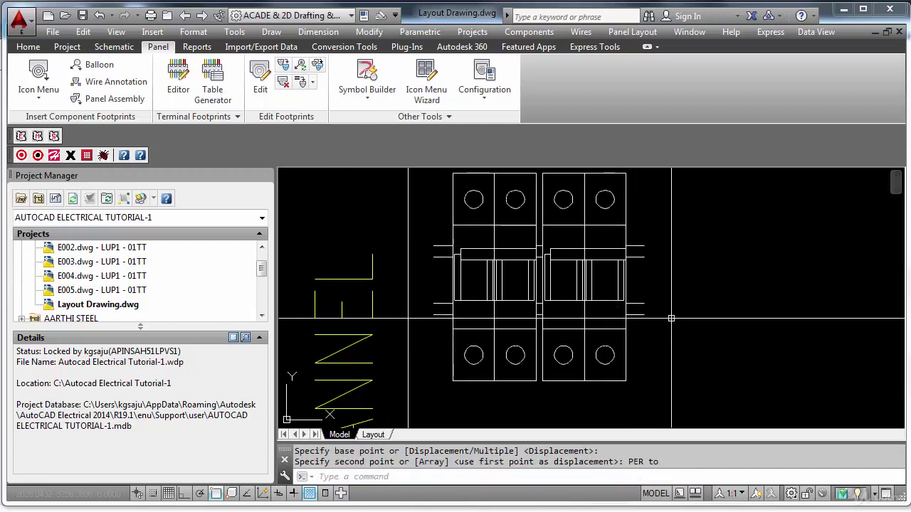
Draw a vertical line closing the right end of the mounting rail beside the MCBs.
key("Escape")
type("L")
key("Return")
left_click(644, 314)
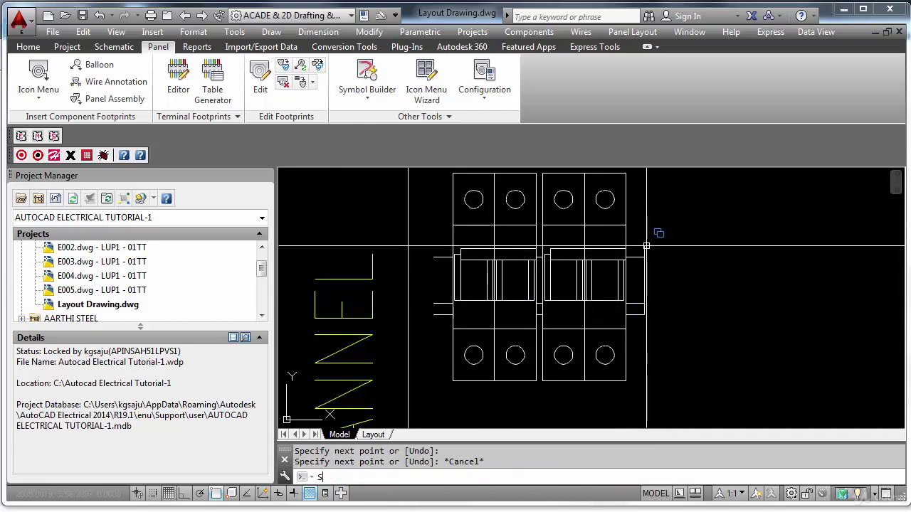
Stretch the closed right end of the mounting rail horizontally to just short of the right vertical PVC channel, with Ortho on.
key("Return")
type("c")
key("Return")
left_click(638, 333)
key("Return")
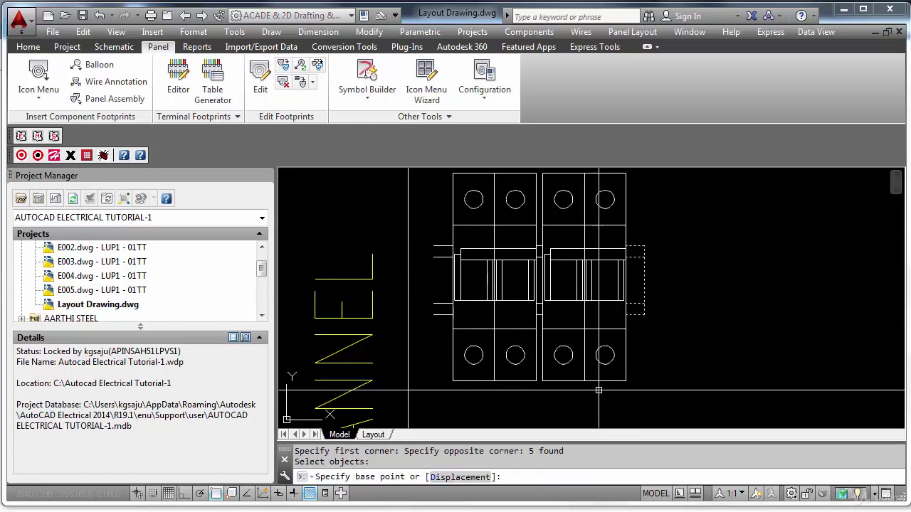
scroll(598, 390, "down", 2)
left_click(592, 392)
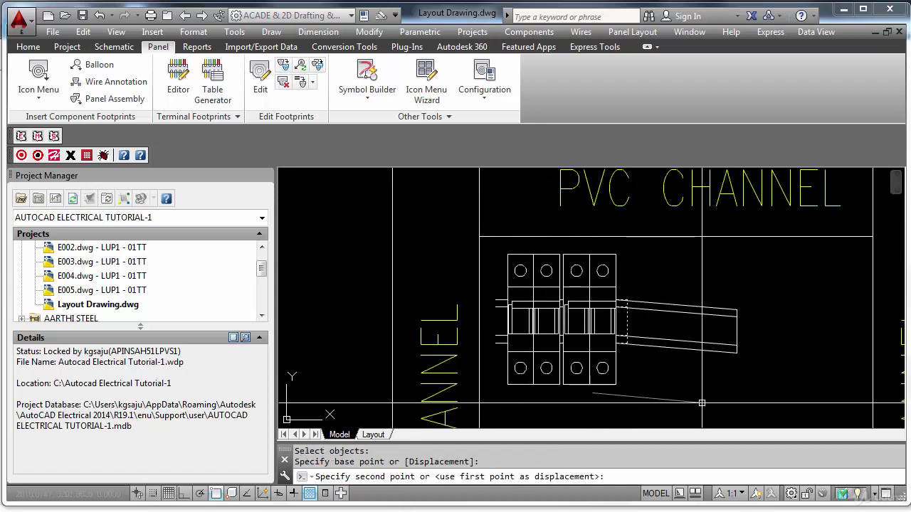
key("F8")
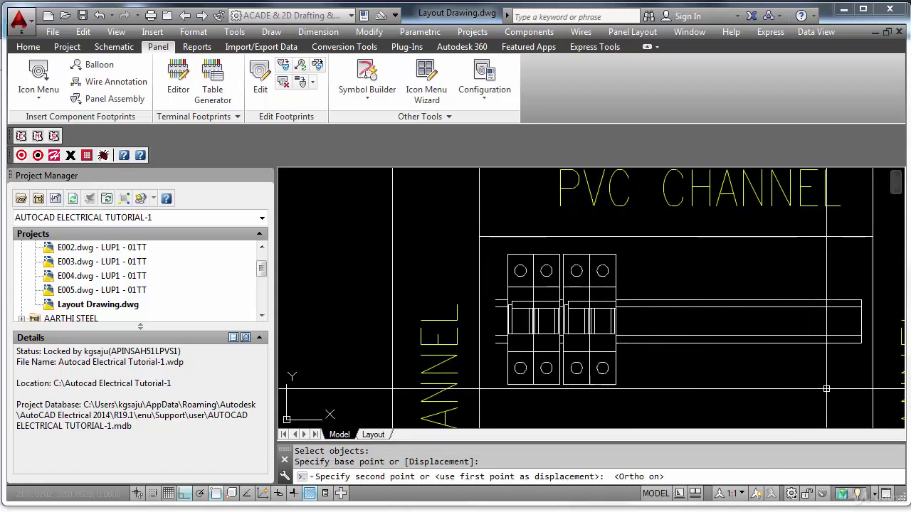
left_click(826, 389)
Draw a vertical line closing the left end of the mounting rail.
type("l")
key("Return")
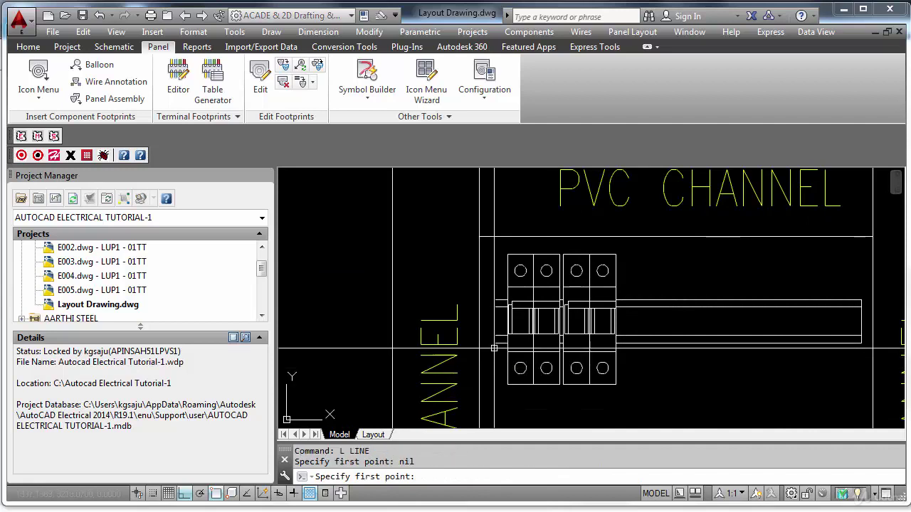
left_click(495, 344)
left_click(496, 301)
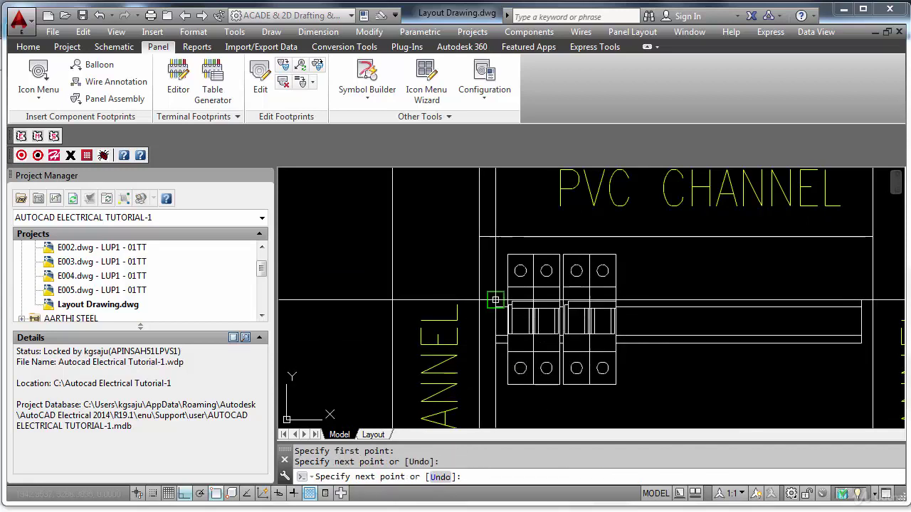
key("Escape")
Examine the arrangement of the MCBs, rail, MCCB1 and T1 within the enclosure front view.
scroll(615, 322, "down", 4)
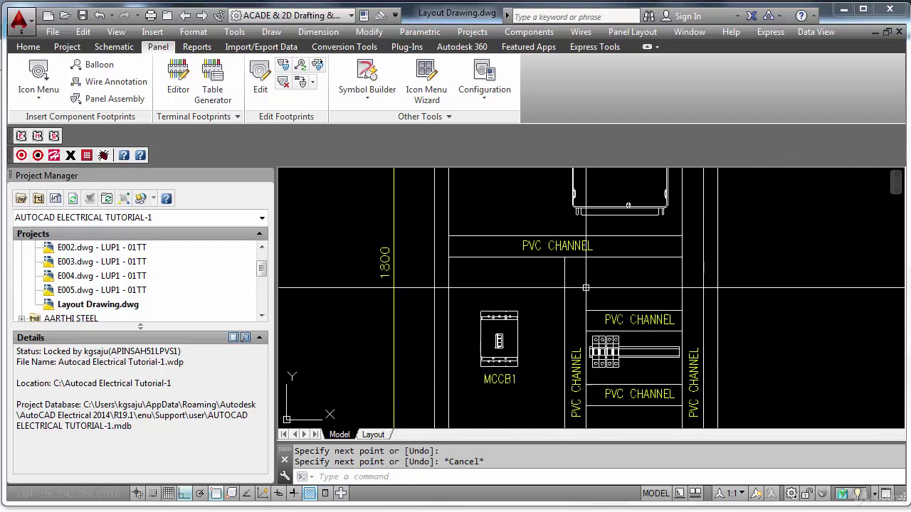
scroll(585, 288, "up", 5)
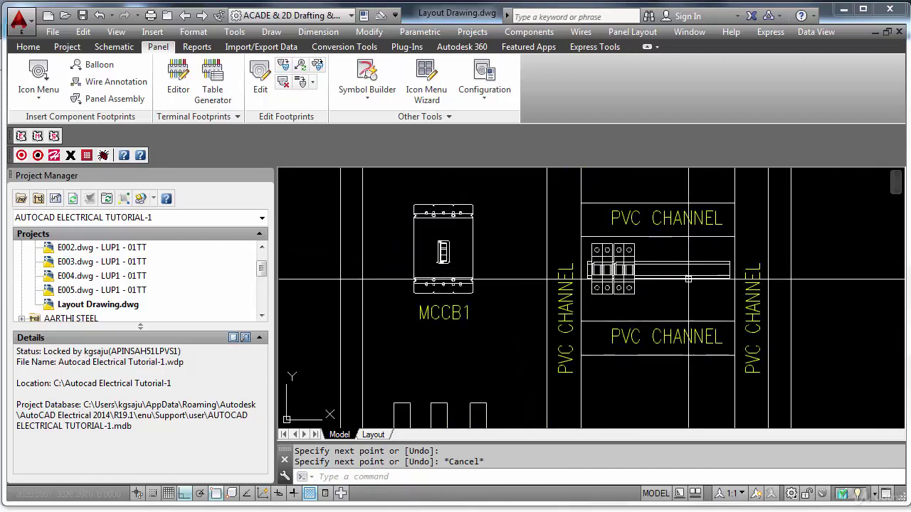
scroll(673, 285, "down", 5)
scroll(643, 278, "up", 3)
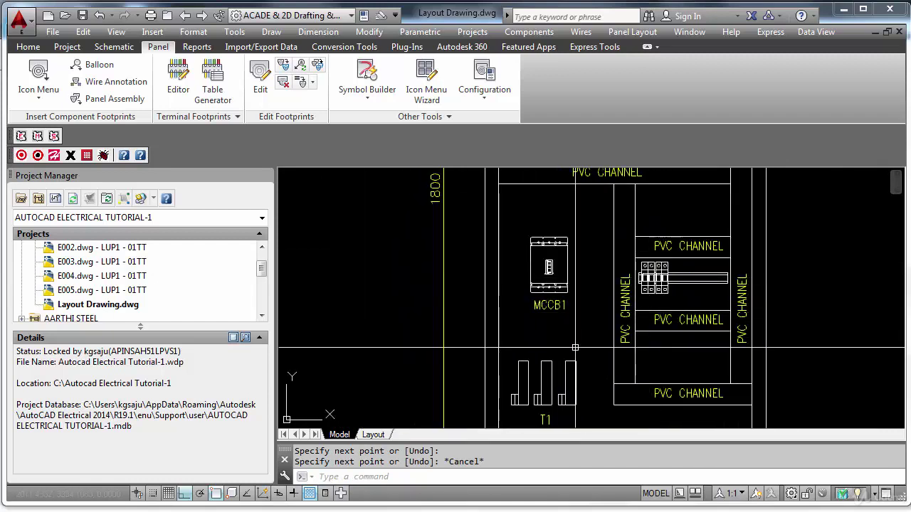
scroll(577, 326, "down", 2)
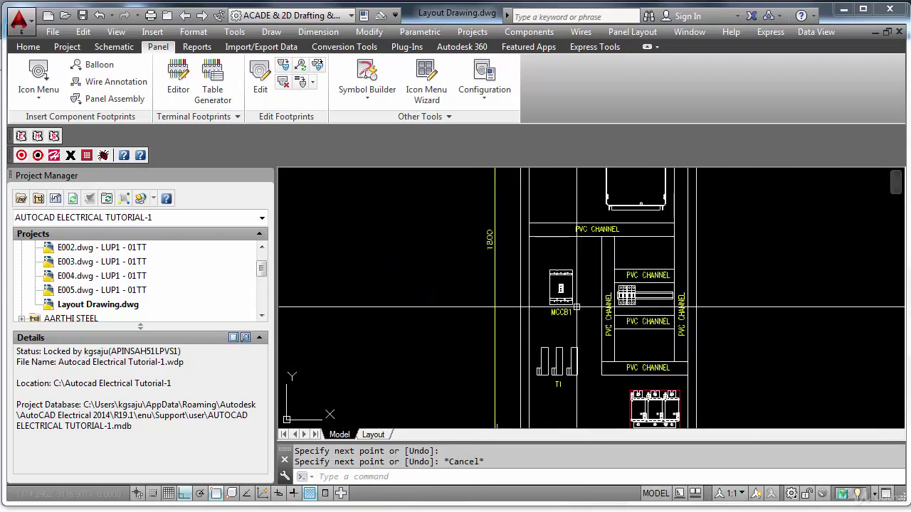
scroll(577, 309, "up", 3)
scroll(598, 322, "down", 3)
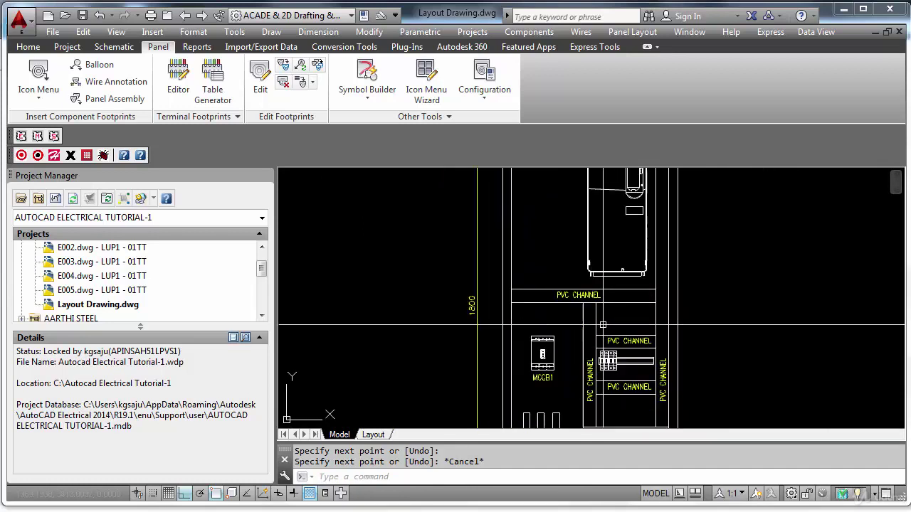
Erase the horizontal reference line extending to the right of the enclosure.
scroll(591, 331, "down", 1)
scroll(644, 277, "down", 3)
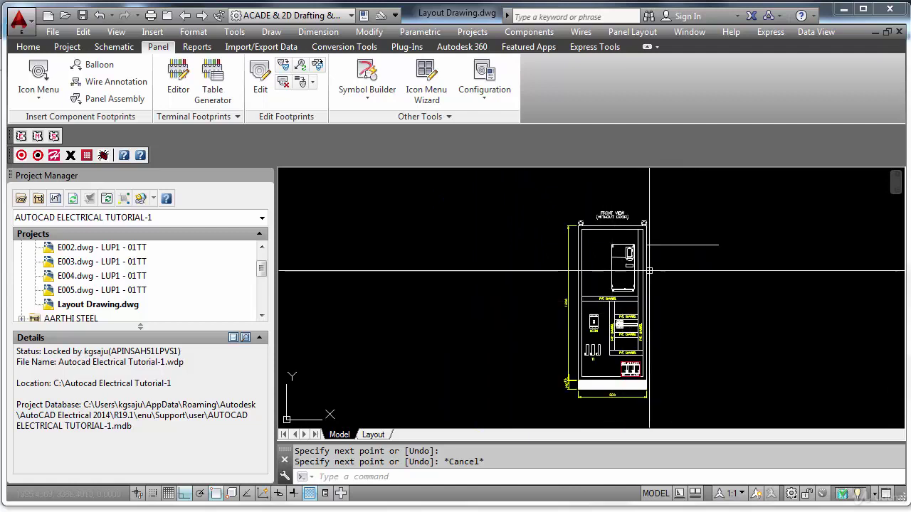
key("Return")
left_click(680, 236)
left_click(659, 275)
key("Return")
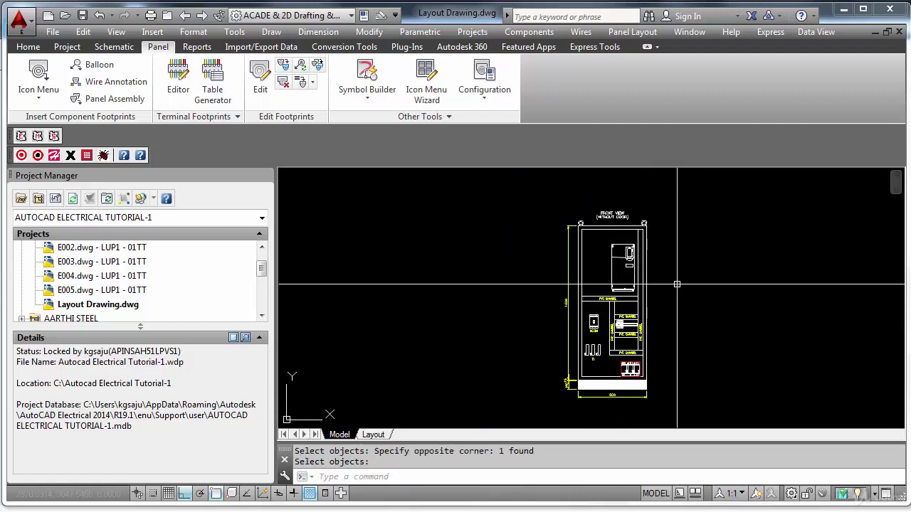
Move the PL1 lamp and DS1 switch with their labels from the component blocks to the enclosure's inner top edge, matching midpoints of lamp and edge.
scroll(668, 310, "down", 3)
scroll(662, 314, "up", 3)
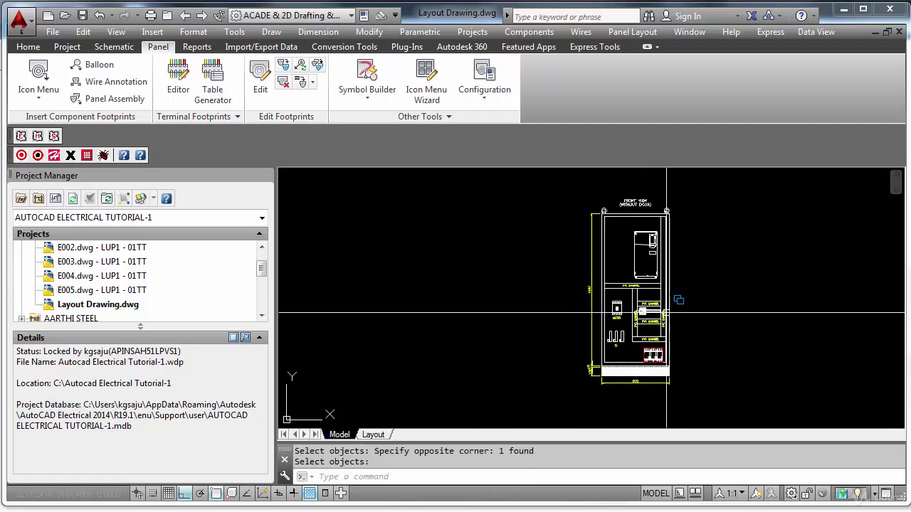
scroll(681, 300, "up", 2)
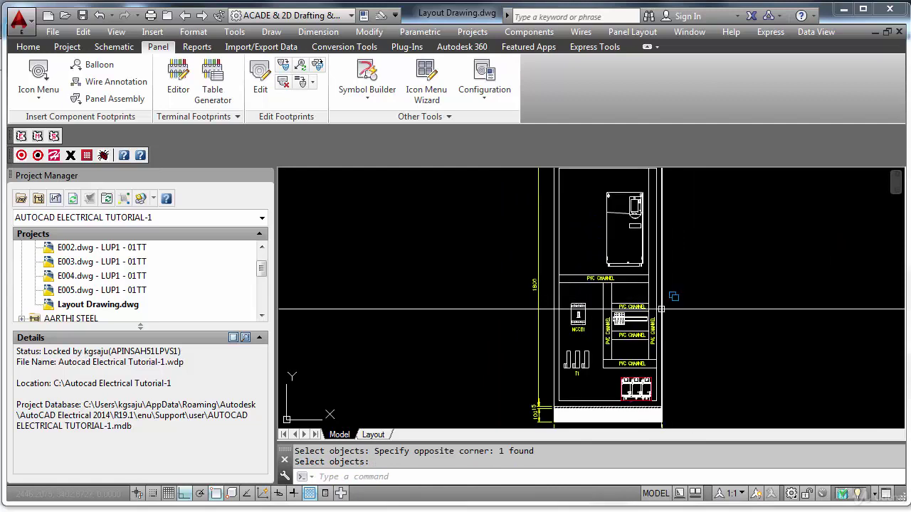
scroll(641, 319, "down", 4)
middle_click_drag(768, 303, 630, 321)
scroll(630, 321, "up", 2)
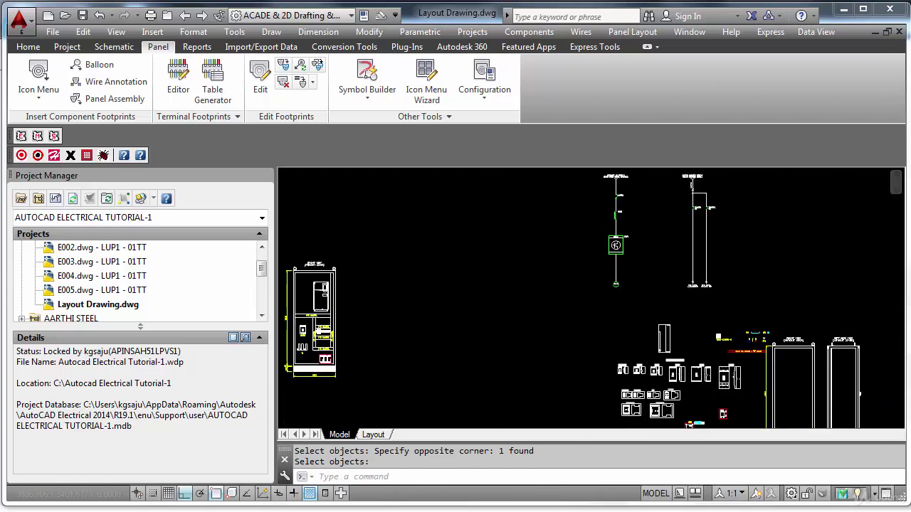
scroll(754, 328, "up", 2)
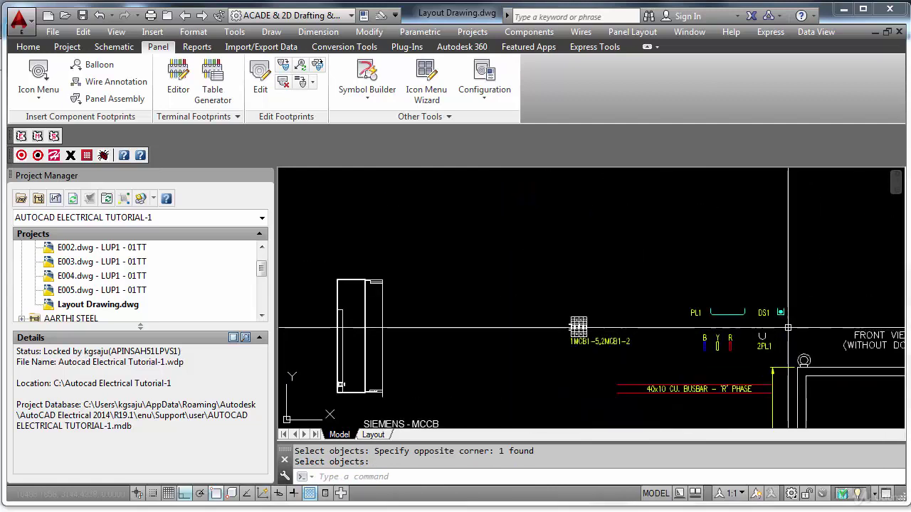
type("m")
key("Return")
left_click(796, 326)
left_click(620, 281)
key("Return")
type("MI")
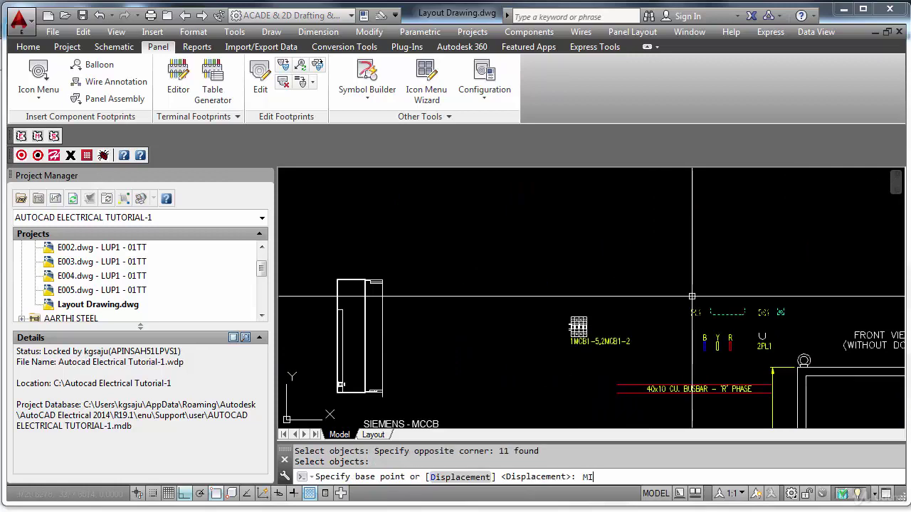
type("D")
key("Return")
left_click(727, 314)
scroll(729, 313, "down", 2)
middle_click_drag(585, 314, 832, 335)
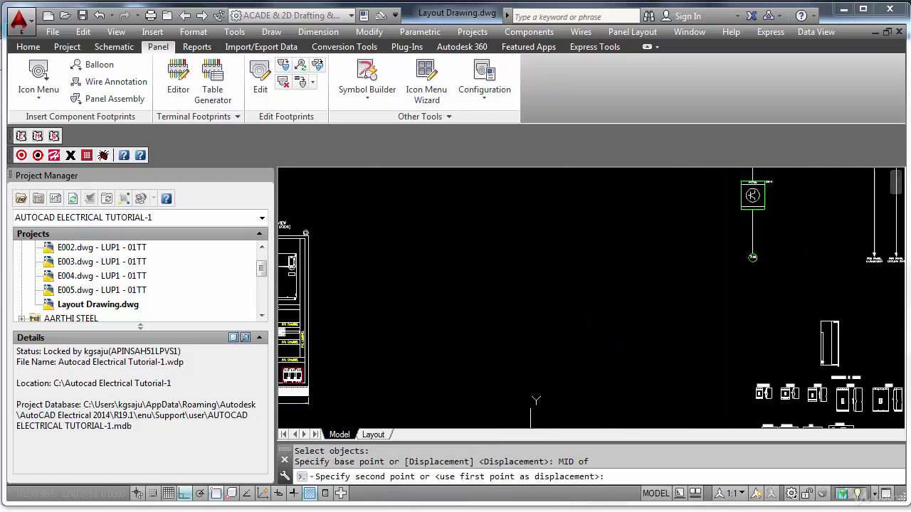
middle_click_drag(539, 370, 838, 369)
type("MID of")
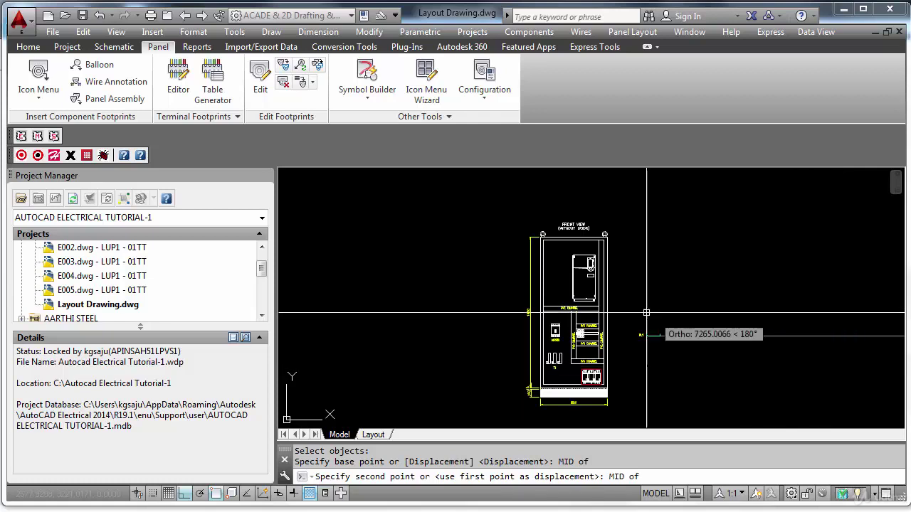
scroll(570, 256, "up", 3)
type("D")
key("Return")
left_click(565, 246)
Move the PL1 and DS1 group down so its upper side meets the enclosure's inner top edge, using a perpendicular snap.
key("Return")
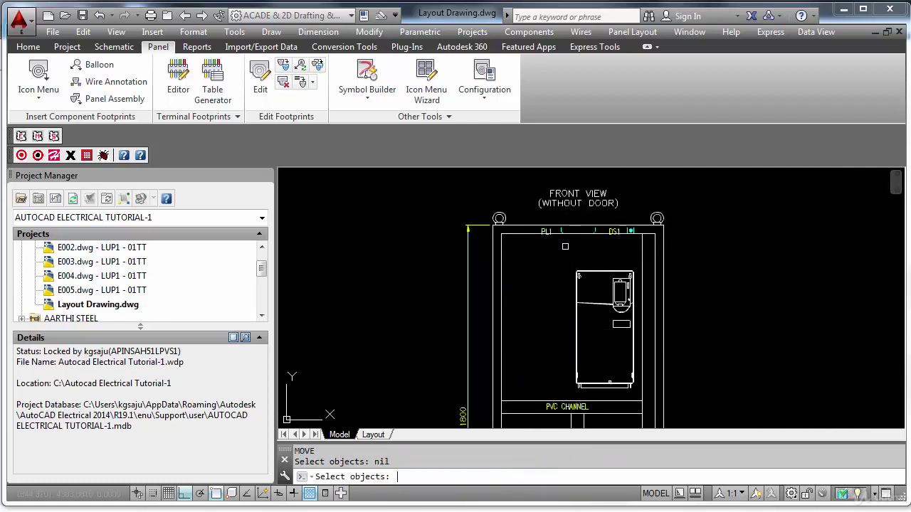
key("Return")
scroll(565, 231, "up", 4)
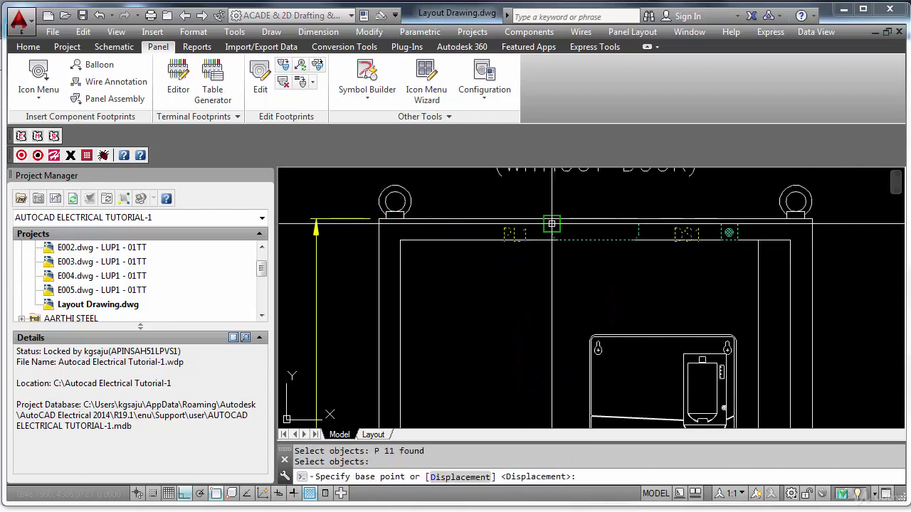
left_click(559, 240)
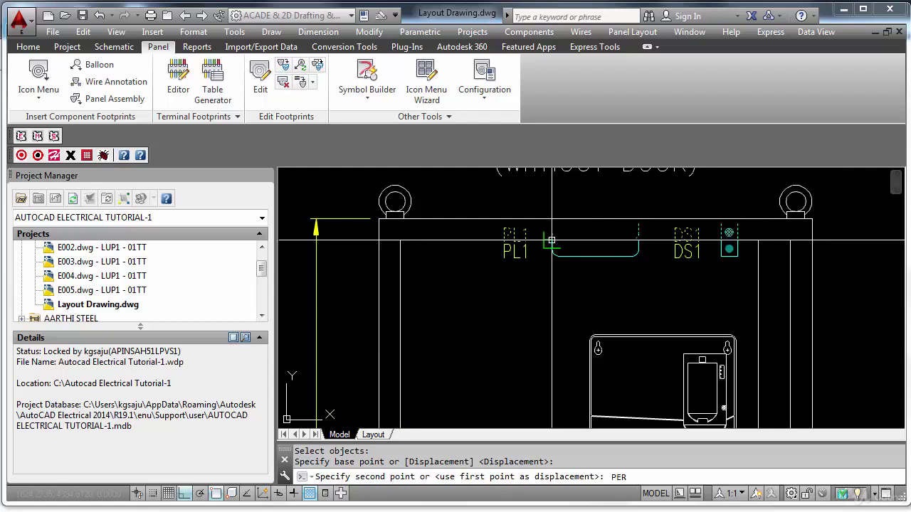
scroll(682, 296, "down", 1)
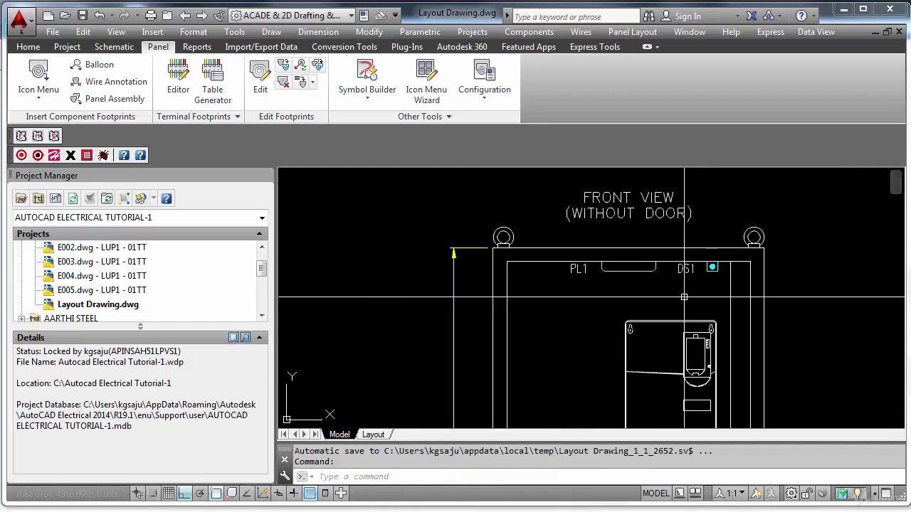
Examine the component arrangement in the front view, from PL1 and DS1 at the enclosure's top edge down to its base.
scroll(695, 290, "down", 1)
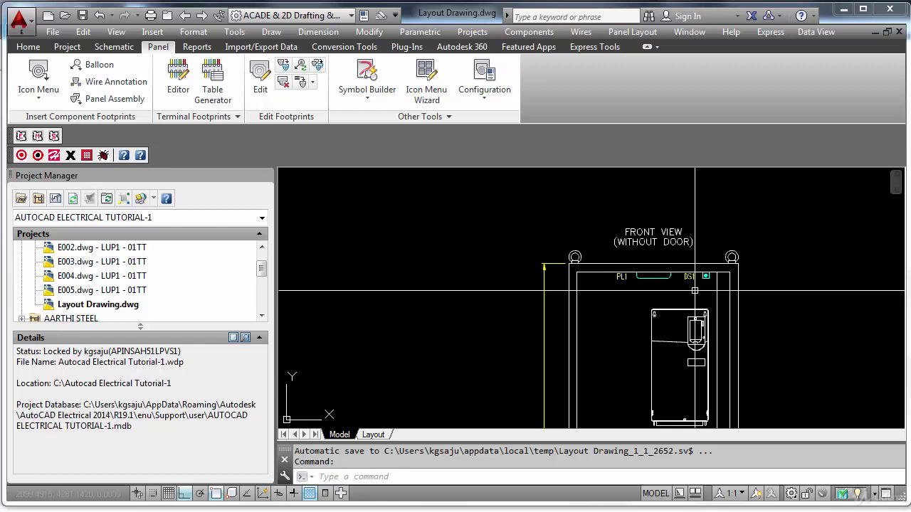
scroll(734, 290, "up", 4)
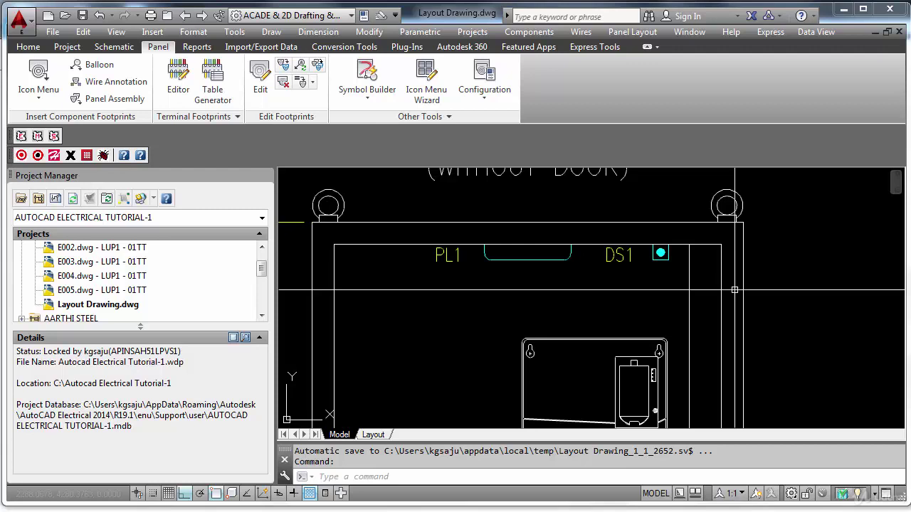
scroll(735, 290, "down", 2)
scroll(744, 290, "down", 4)
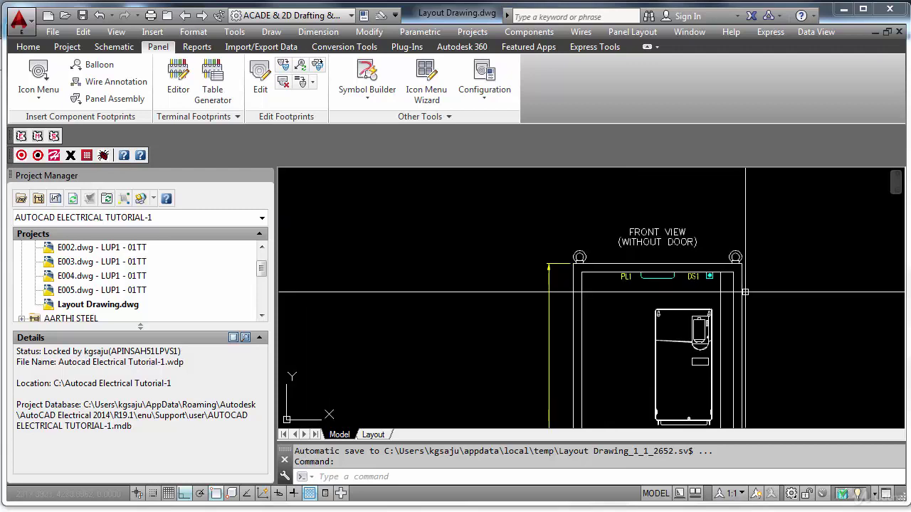
scroll(724, 243, "up", 2)
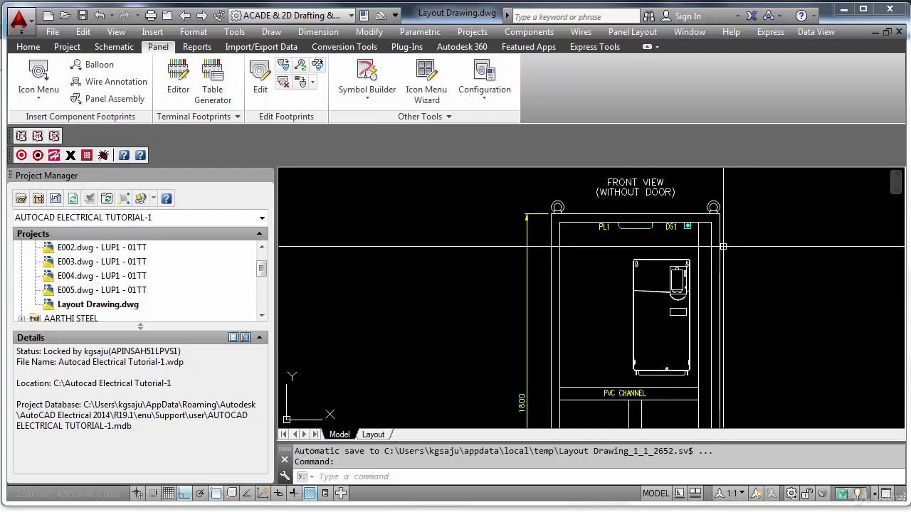
scroll(722, 246, "down", 3)
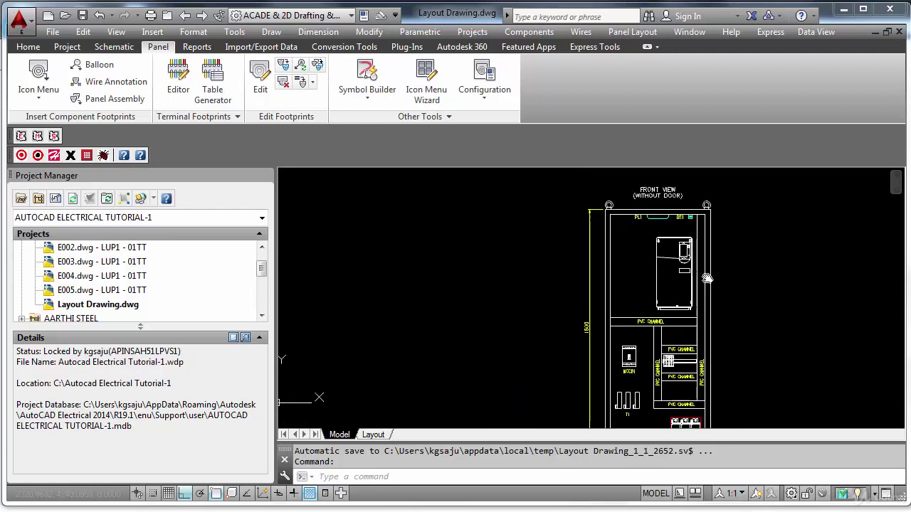
mouse_move(712, 294)
middle_mouse_down()
mouse_move(629, 266)
mouse_move(612, 277)
middle_mouse_up()
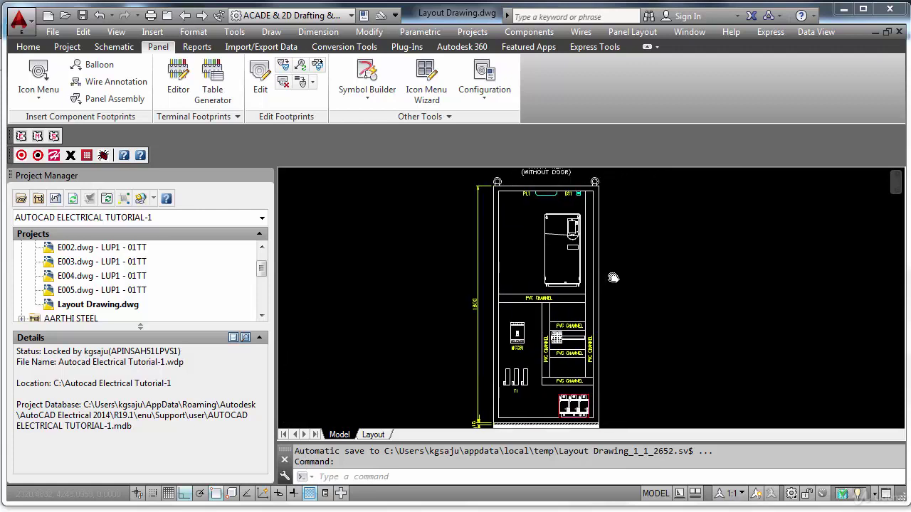
scroll(549, 311, "up", 2)
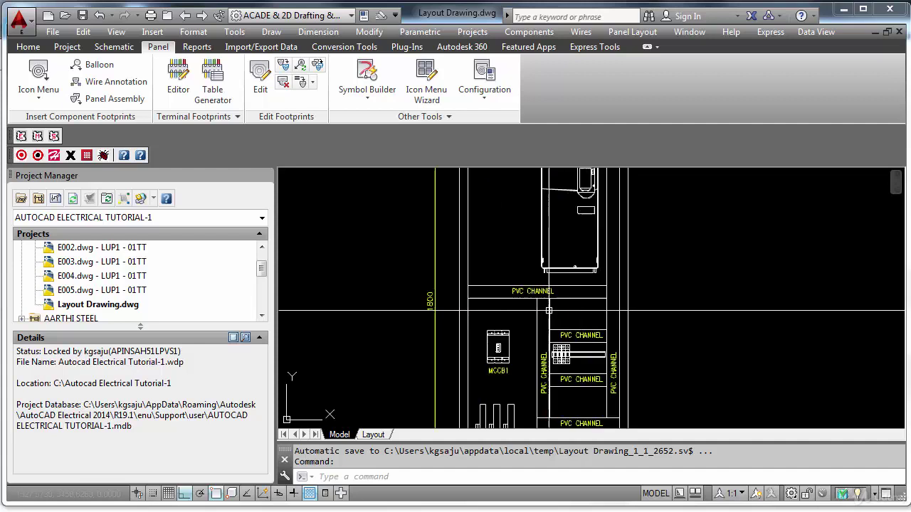
scroll(552, 306, "down", 2)
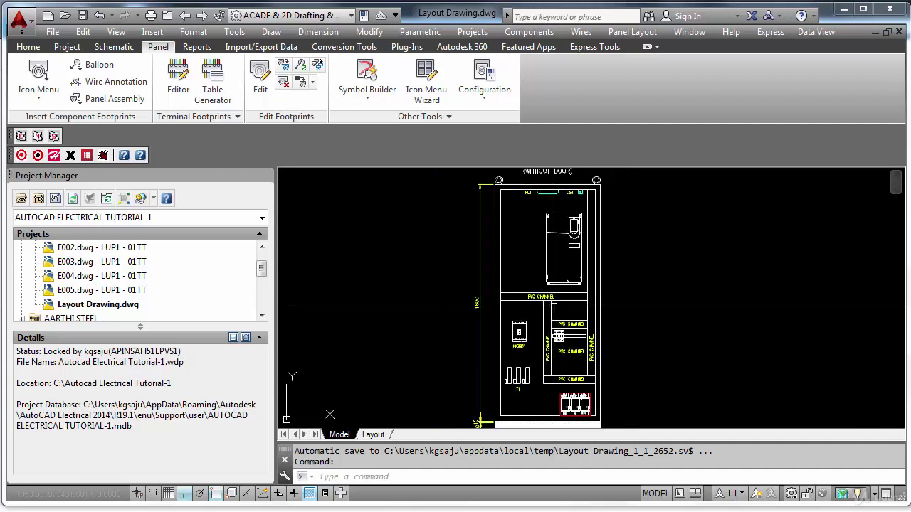
middle_click_drag(653, 308, 649, 290)
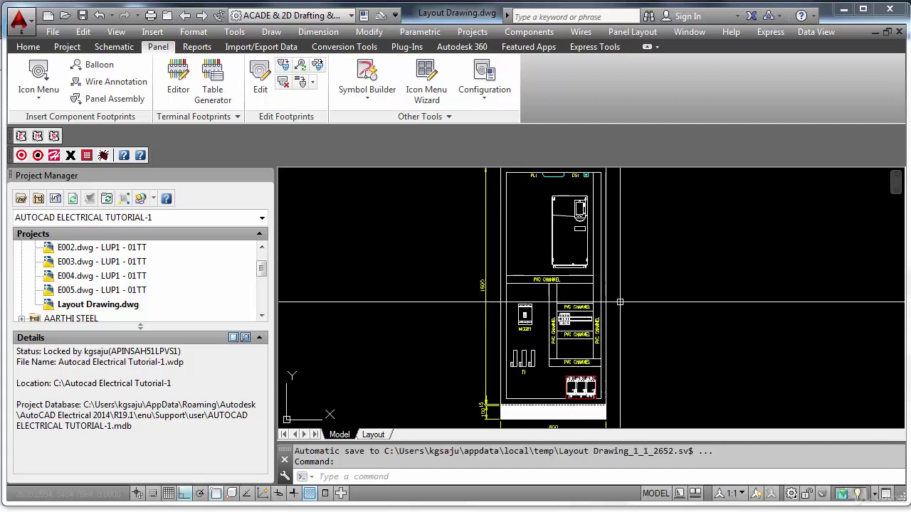
scroll(620, 302, "down", 2)
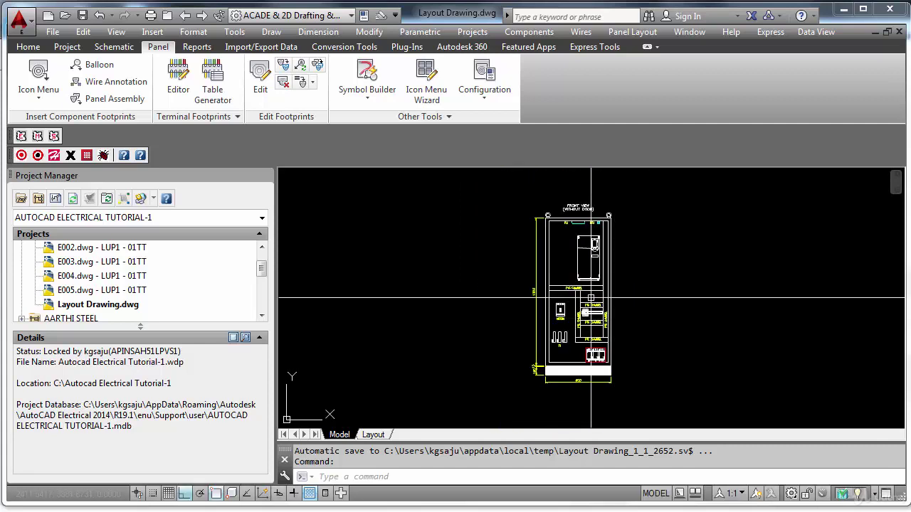
scroll(590, 299, "up", 2)
middle_click_drag(654, 271, 603, 268)
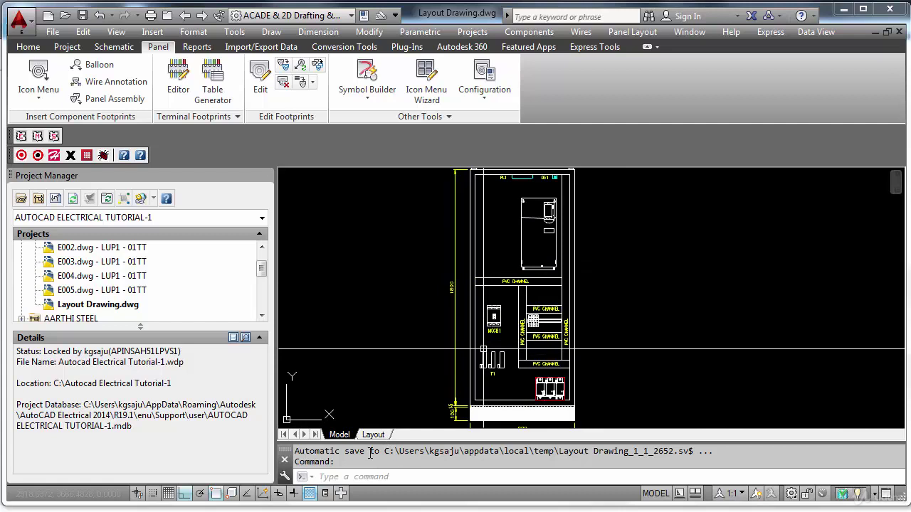
Copy the enclosure's left side view from the source drawings to beside the populated front view, aligned with its base.
scroll(629, 320, "down", 4)
middle_click_drag(630, 320, 543, 319)
scroll(727, 340, "up", 3)
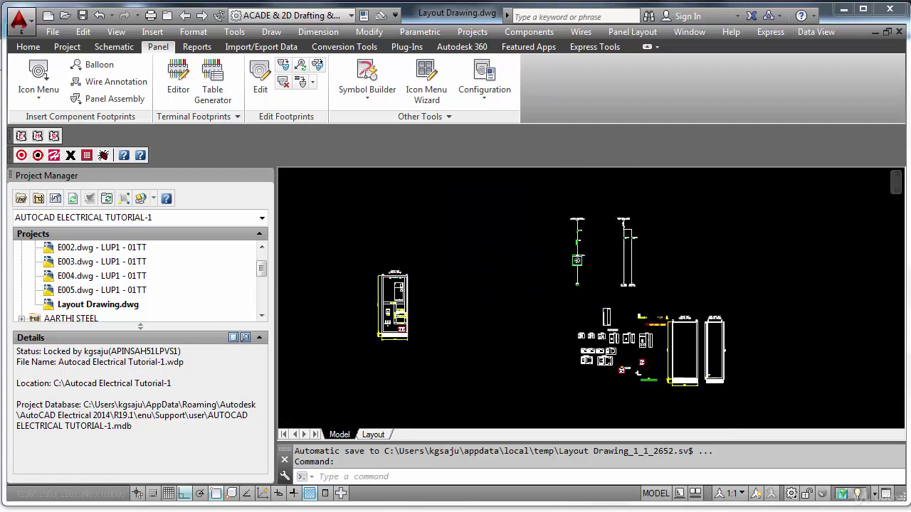
type("C")
key("Return")
scroll(668, 283, "down", 3)
left_click(688, 344)
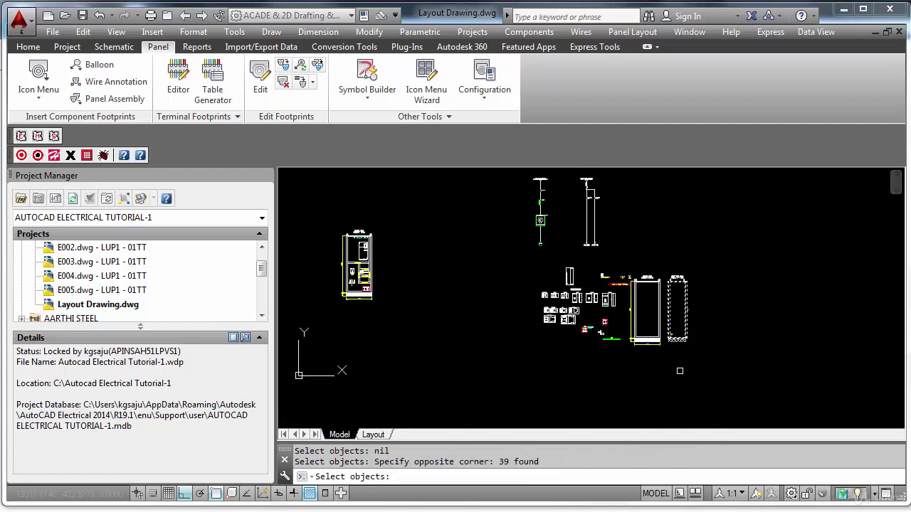
middle_click_drag(661, 351, 686, 350)
key("Return")
left_click(675, 348)
scroll(693, 350, "up", 5)
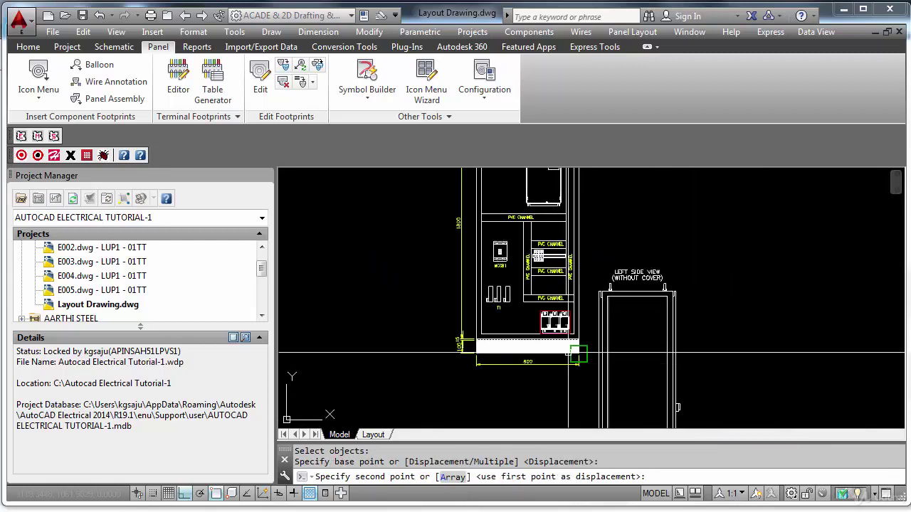
left_click(578, 352)
Copy the front view's horizontal PVC channel lines with the two lower labels straight across to beyond the left side view.
middle_click_drag(603, 330, 571, 394)
mouse_move(621, 330)
middle_mouse_down()
mouse_move(604, 370)
mouse_move(617, 309)
middle_mouse_up()
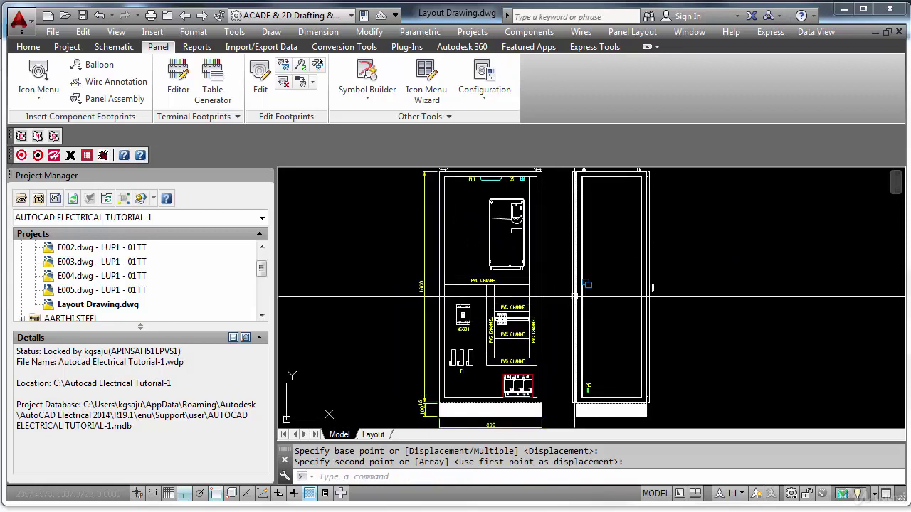
scroll(534, 311, "up", 2)
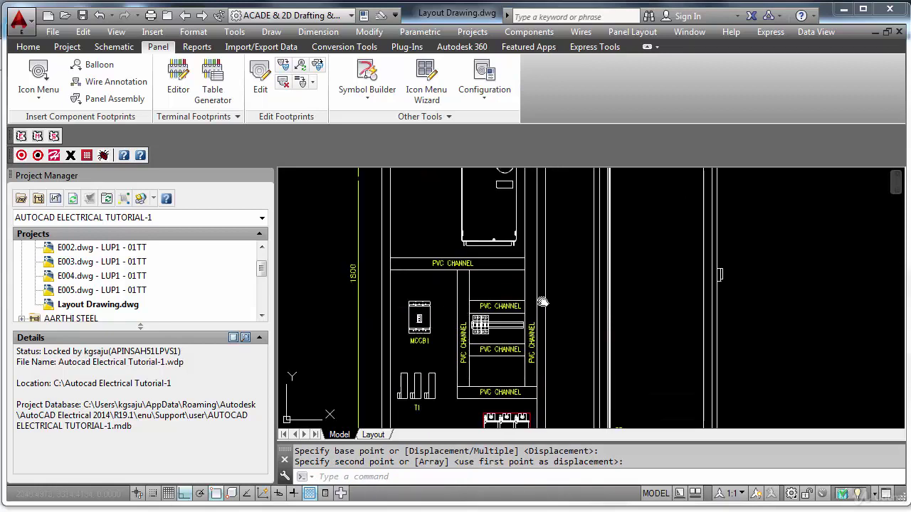
middle_click_drag(542, 303, 554, 267)
type("C")
key("space")
type("C")
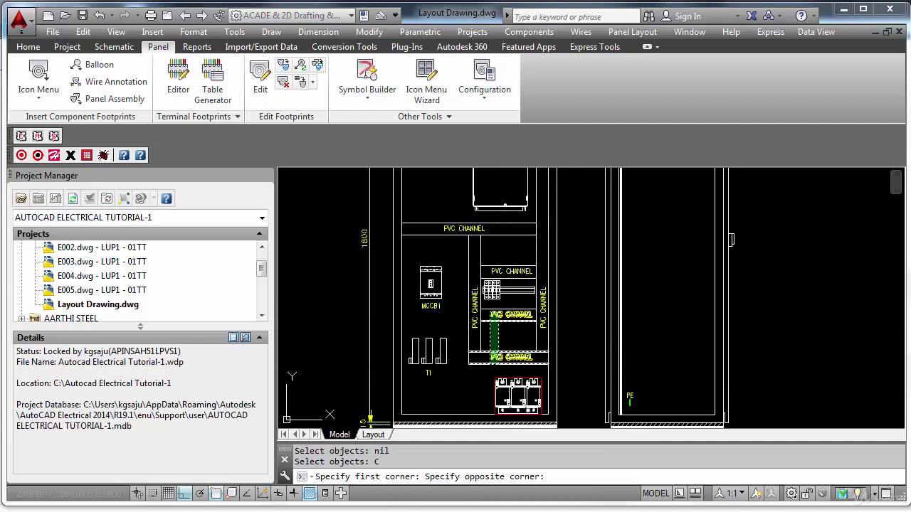
left_click(489, 310)
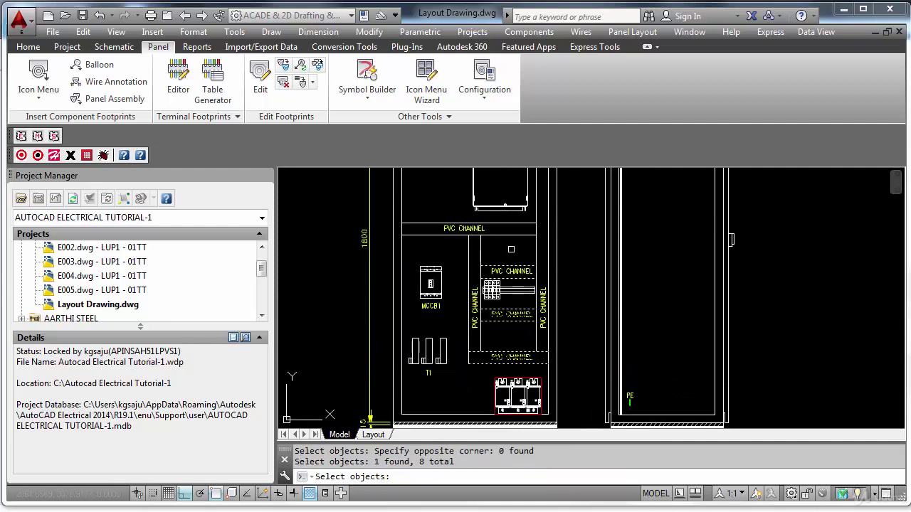
left_click(500, 249)
key("space")
left_click(494, 242)
left_click(825, 286)
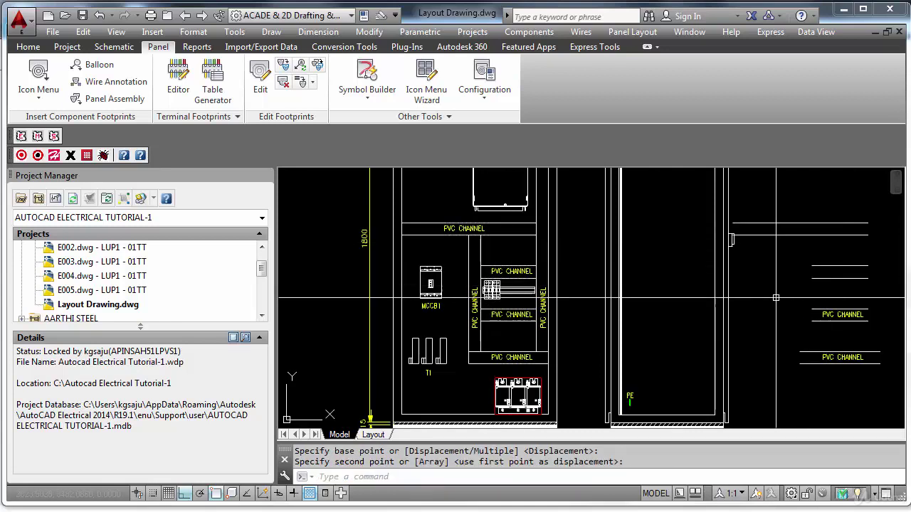
middle_click_drag(775, 298, 712, 298)
key("Escape")
scroll(572, 299, "up", 4)
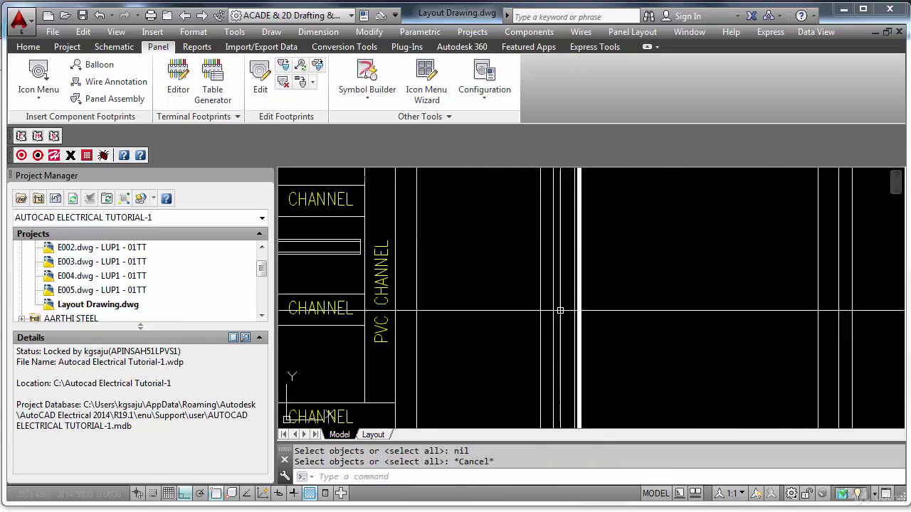
scroll(579, 292, "down", 6)
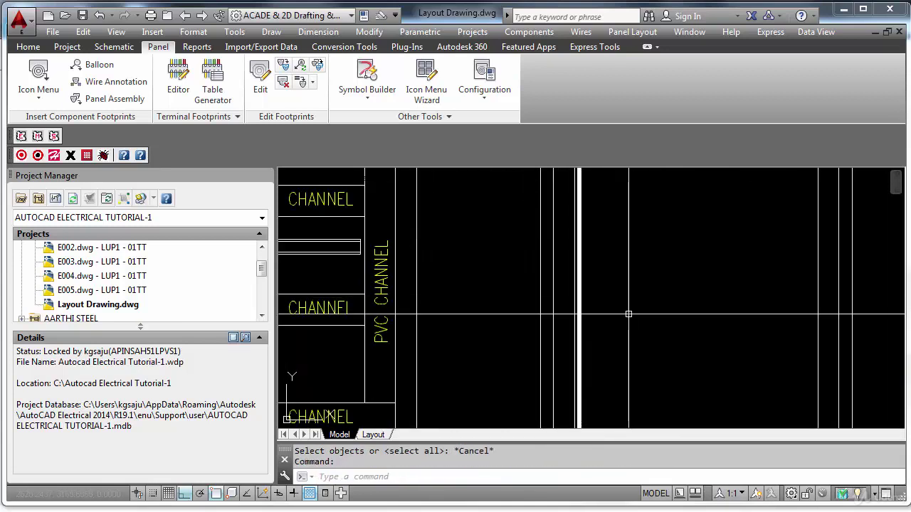
key("Escape")
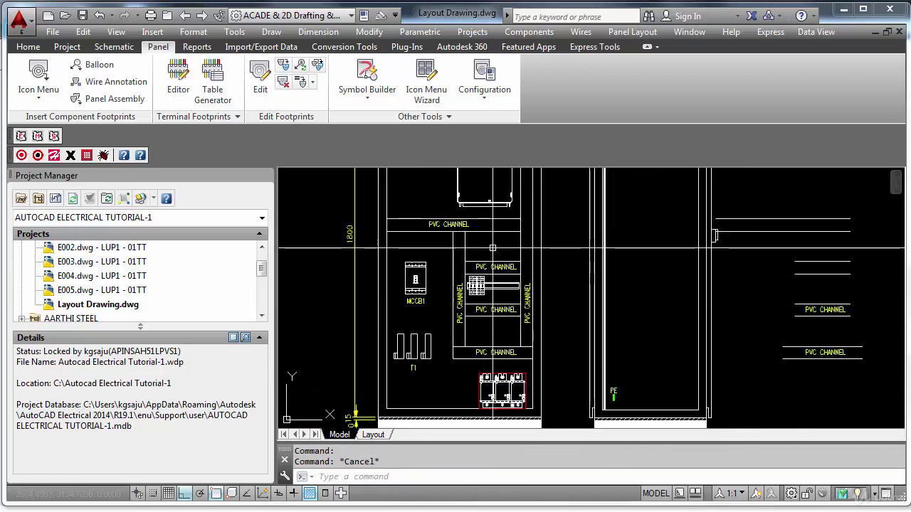
Extend the copied horizontal channel lines across the left side view to the thick vertical mounting plate line.
middle_click_drag(605, 276, 605, 285)
type("ex")
key("Return")
key("Return")
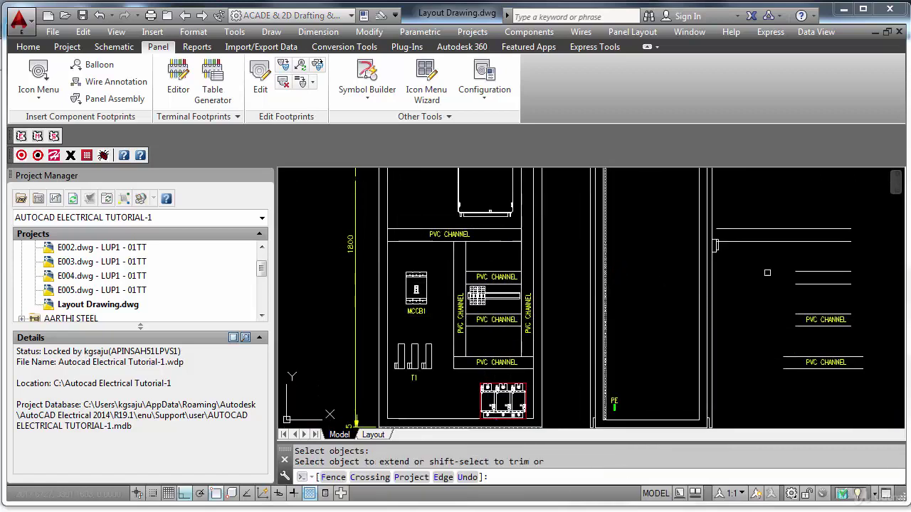
left_click(741, 287)
left_click(810, 354)
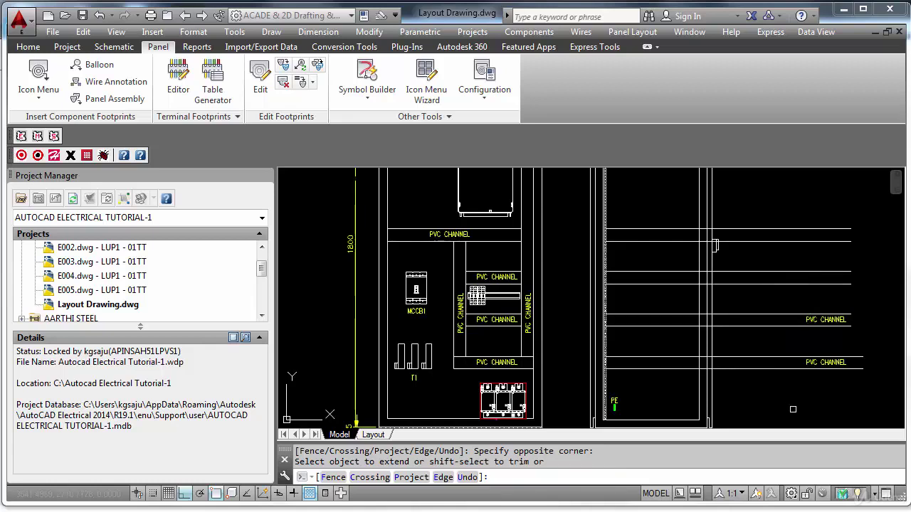
key("Escape")
Draw a vertical line along the side view's mounting plate, from the lowest channel line up past the topmost one.
scroll(717, 403, "down", 2)
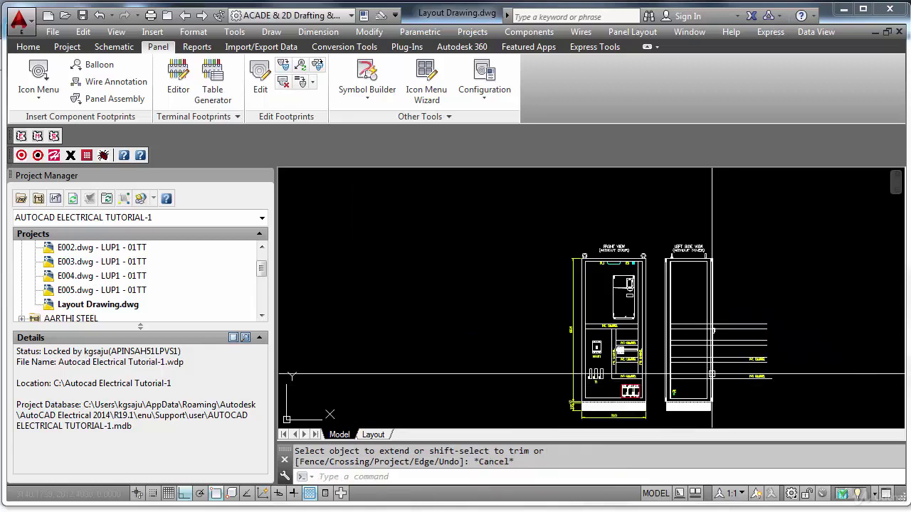
scroll(675, 284, "up", 2)
middle_click_drag(676, 310, 678, 209)
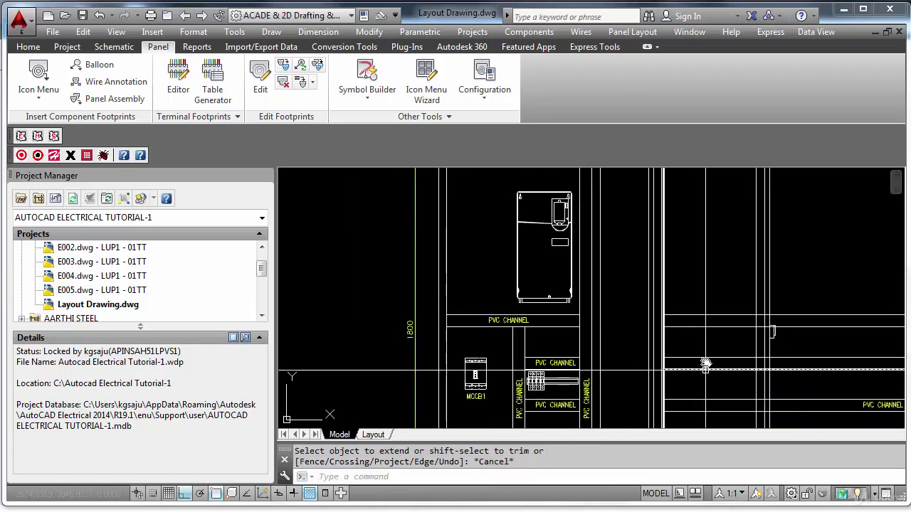
middle_click_drag(705, 364, 704, 275)
key("Return")
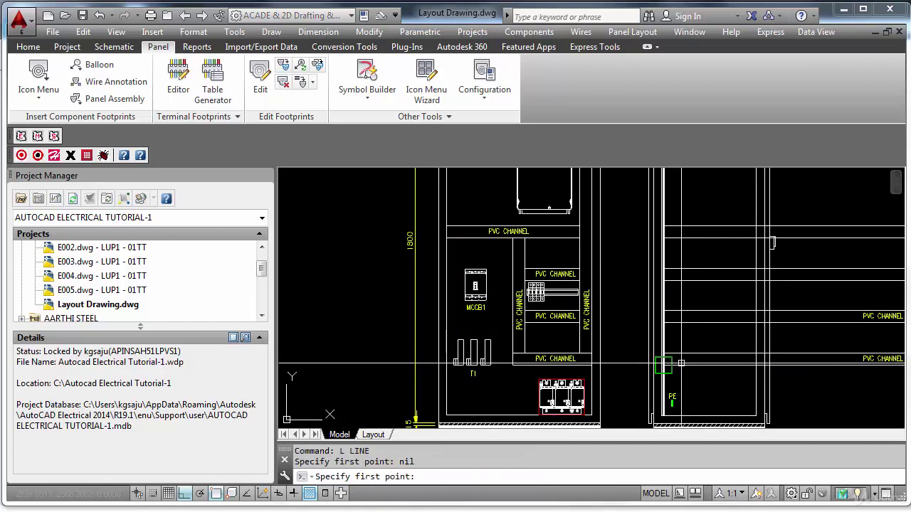
left_click(663, 365)
scroll(681, 351, "down", 1)
left_click(691, 226)
key("Escape")
Move the new vertical line horizontally by 100 units from the mounting plate into the side view.
type("m")
key("Return")
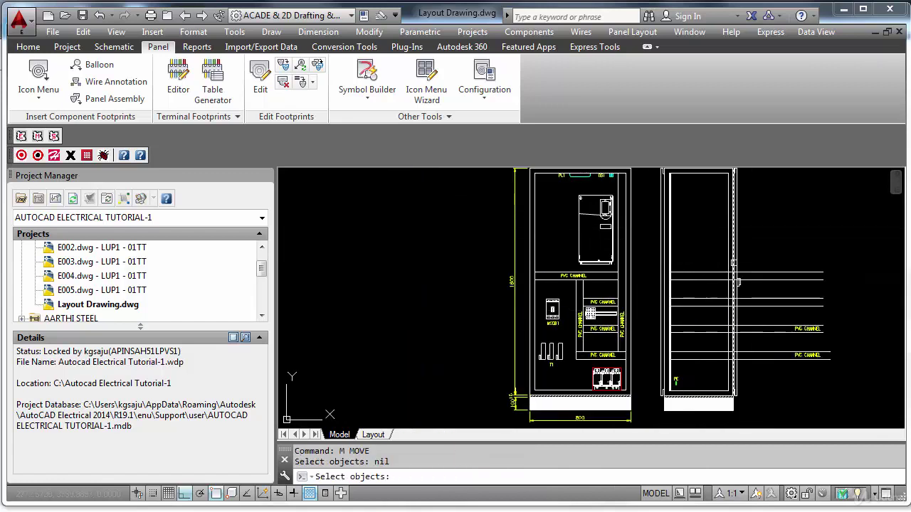
type("l")
key("Return")
key("Return")
left_click(826, 243)
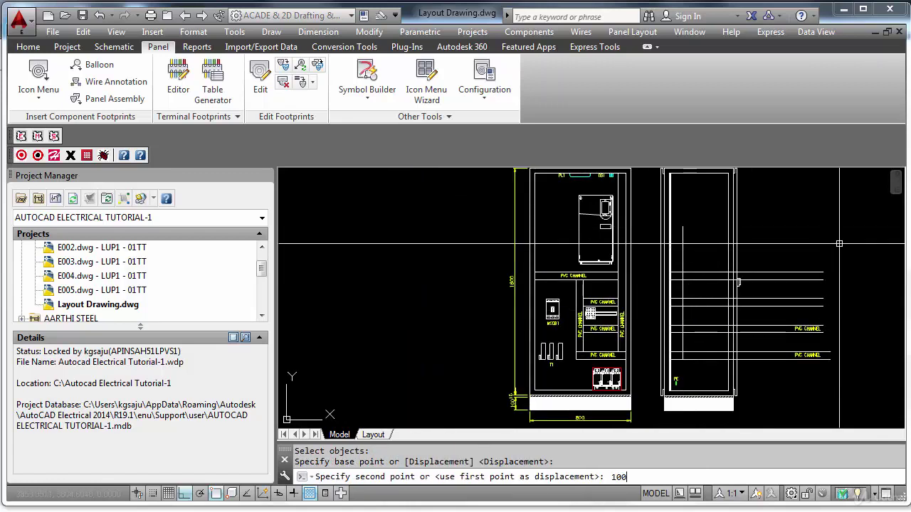
type("100")
key("Return")
Measure the horizontal distance between the moved vertical line and the mounting plate along the lowest channel line.
scroll(578, 353, "up", 4)
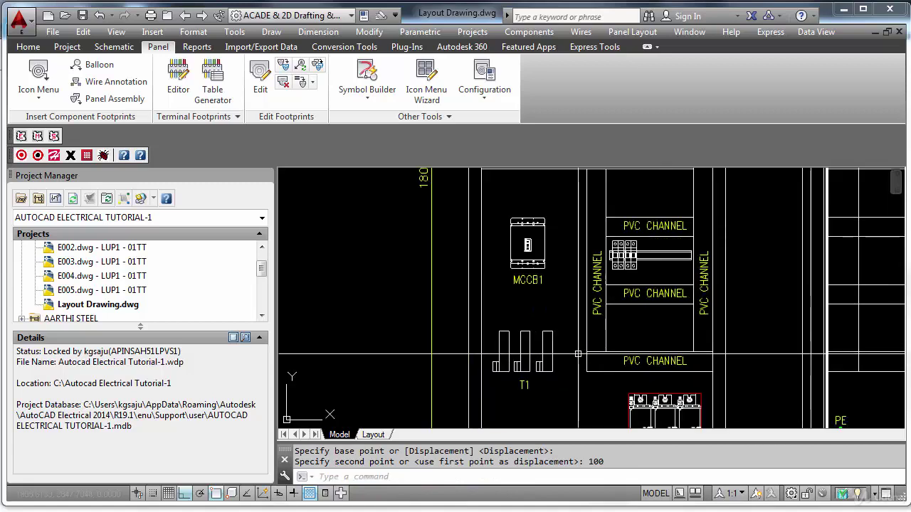
scroll(578, 353, "down", 2)
scroll(791, 366, "up", 4)
type("d")
key("Return")
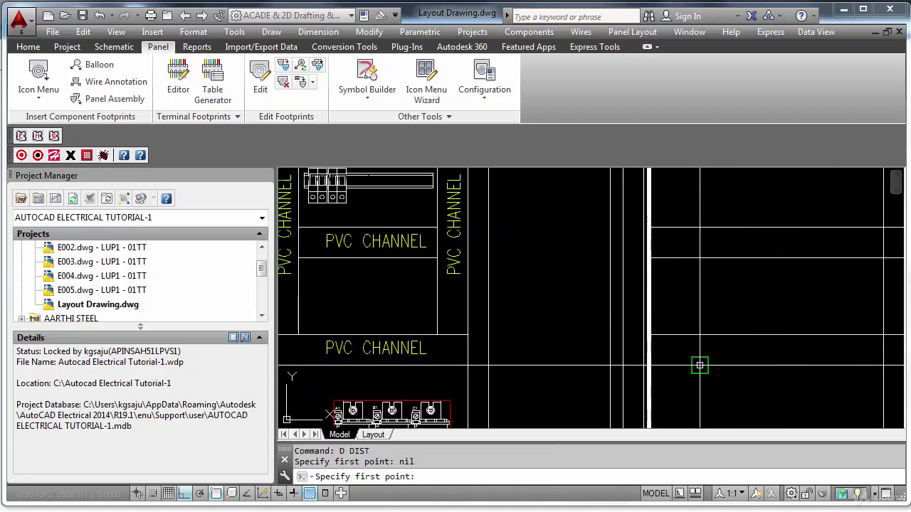
left_click(648, 365)
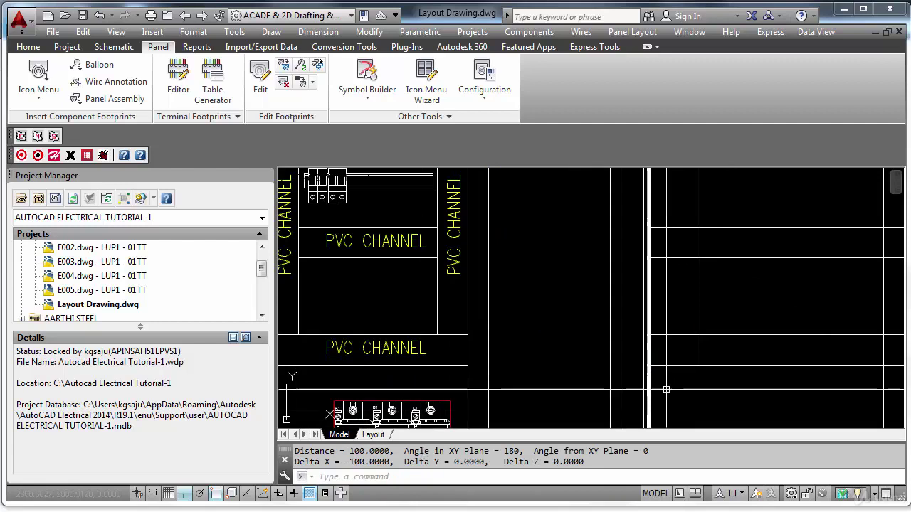
Trim the horizontal channel lines in the side view where they run past the vertical channel line away from the plate.
key("Escape")
type("tr")
key("Return")
left_click(679, 318)
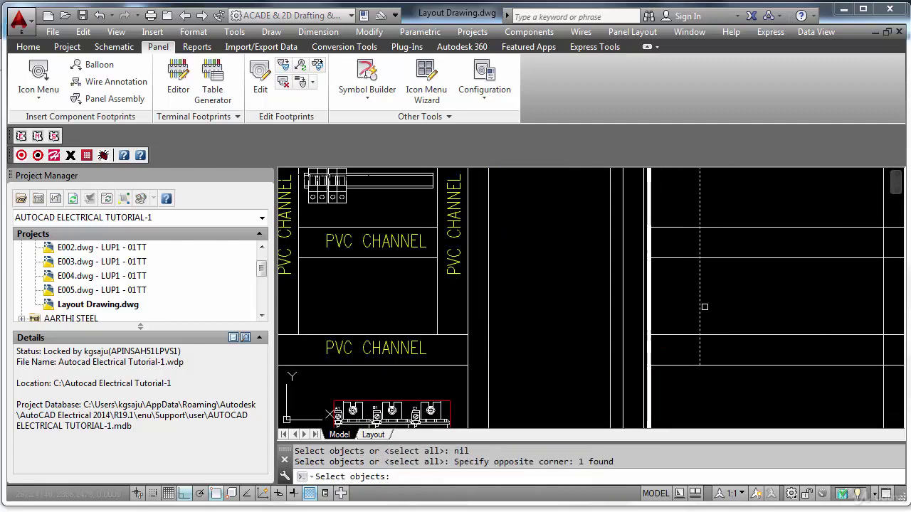
scroll(704, 306, "down", 3)
key("Return")
left_click(728, 223)
left_click(712, 332)
key("Escape")
Extend the vertical PVC channel line in the side view up to the enclosure's upper inner line.
middle_click_drag(732, 252, 713, 339)
type("ex")
key("Return")
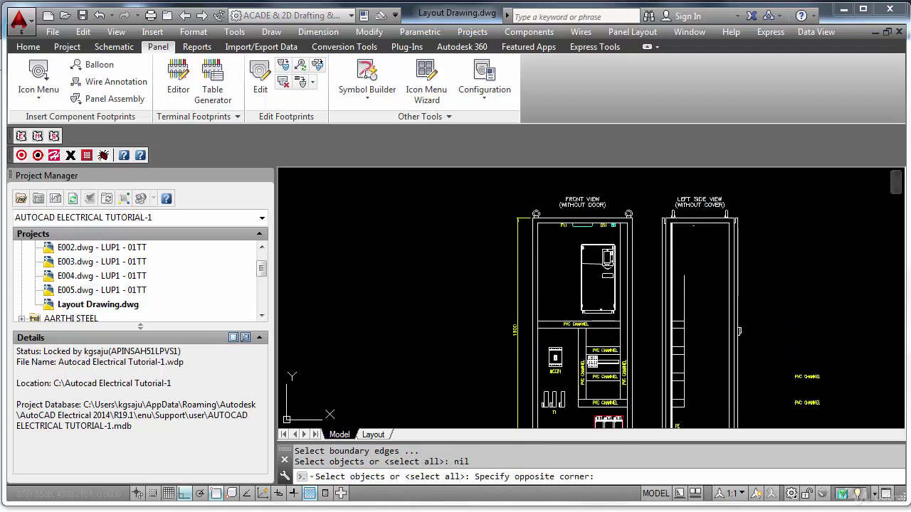
key("Return")
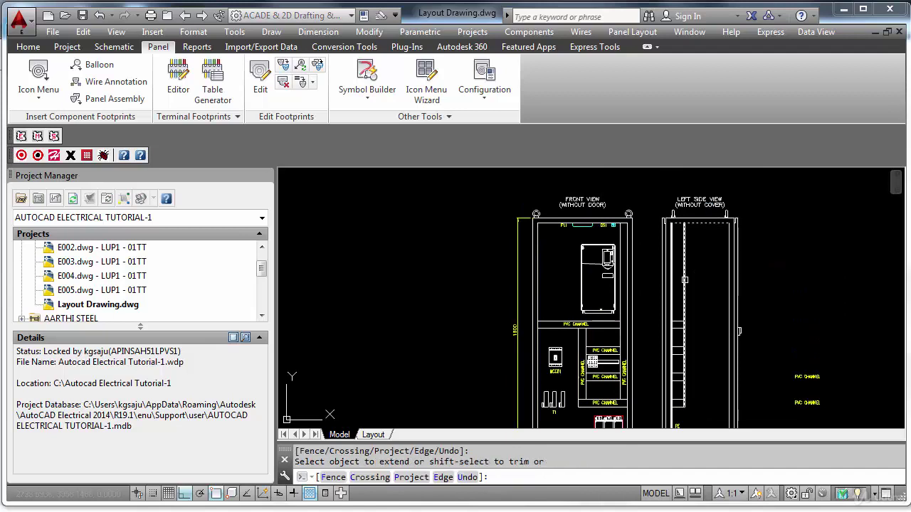
key("Escape")
scroll(705, 205, "up", 4)
scroll(705, 205, "down", 5)
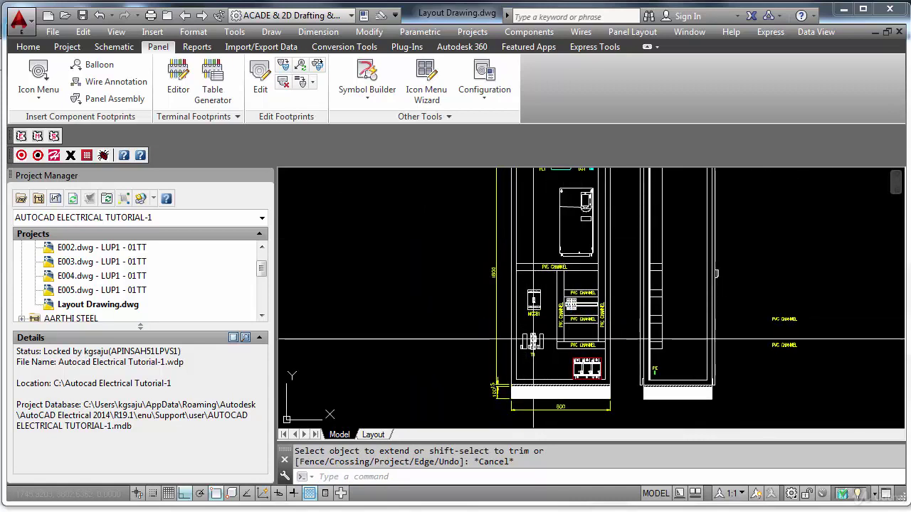
Copy the red-outlined side-view footprint from the component library onto the enclosure's inner bottom line in the left side view, using the Nearest snap.
scroll(532, 337, "up", 2)
middle_click_drag(758, 248, 748, 268)
middle_click_drag(706, 410, 674, 363)
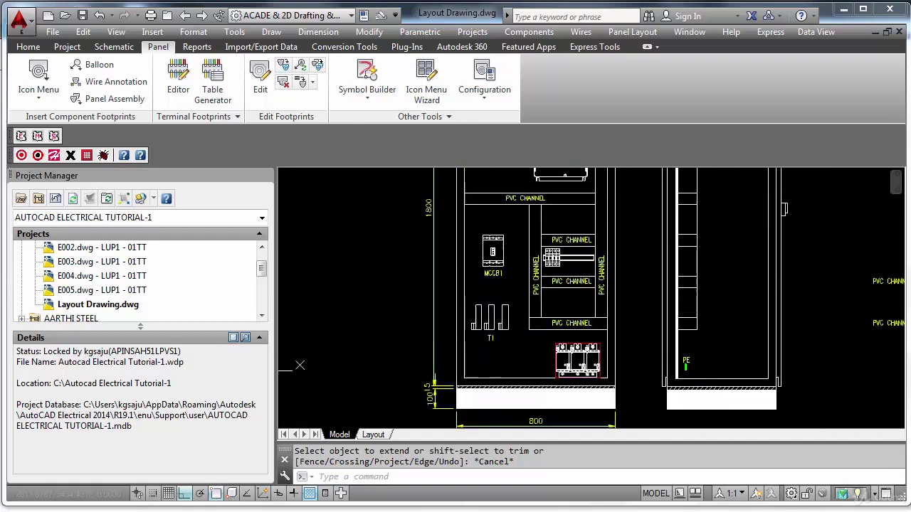
scroll(577, 354, "down", 5)
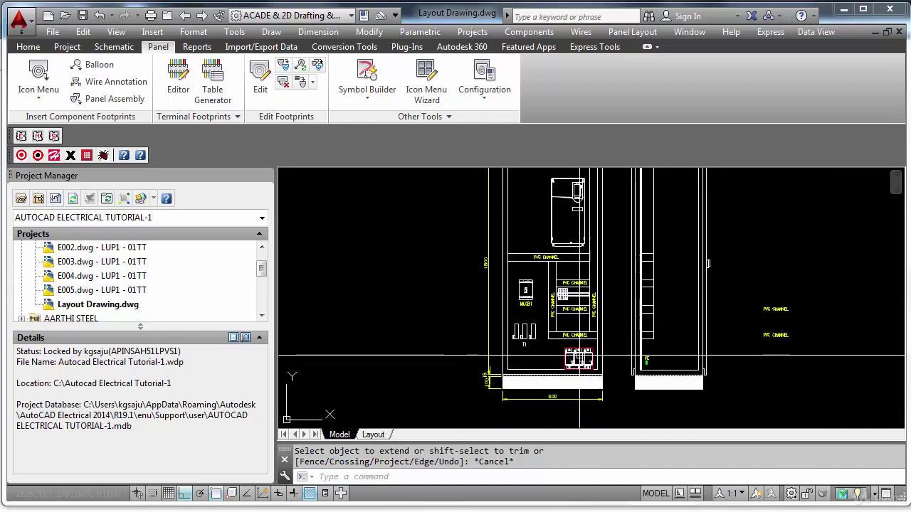
scroll(827, 372, "up", 2)
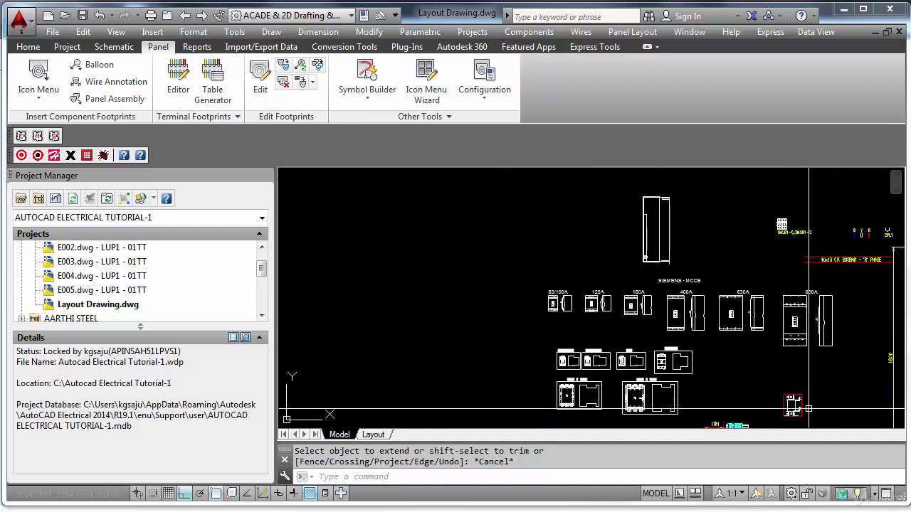
type("c")
key("space")
middle_click_drag(819, 412, 797, 347)
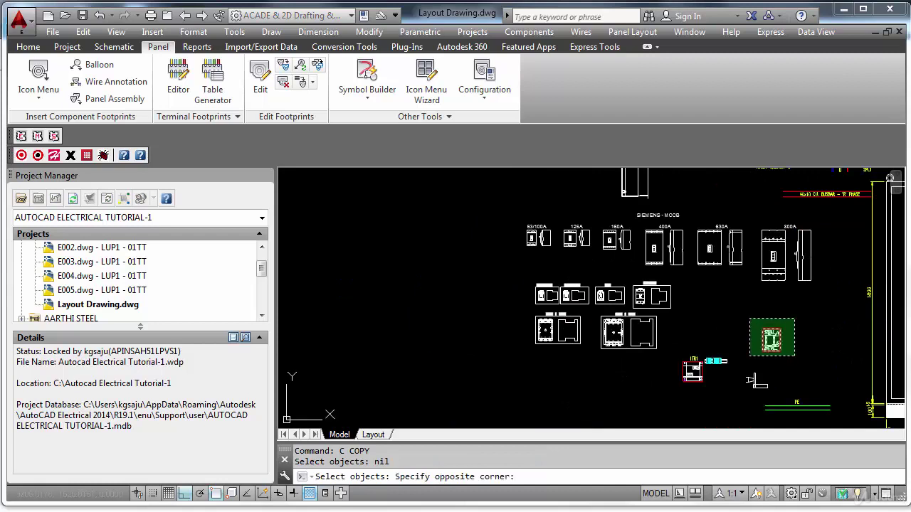
left_click(749, 318)
key("Return")
left_click(766, 351)
scroll(795, 360, "down", 2)
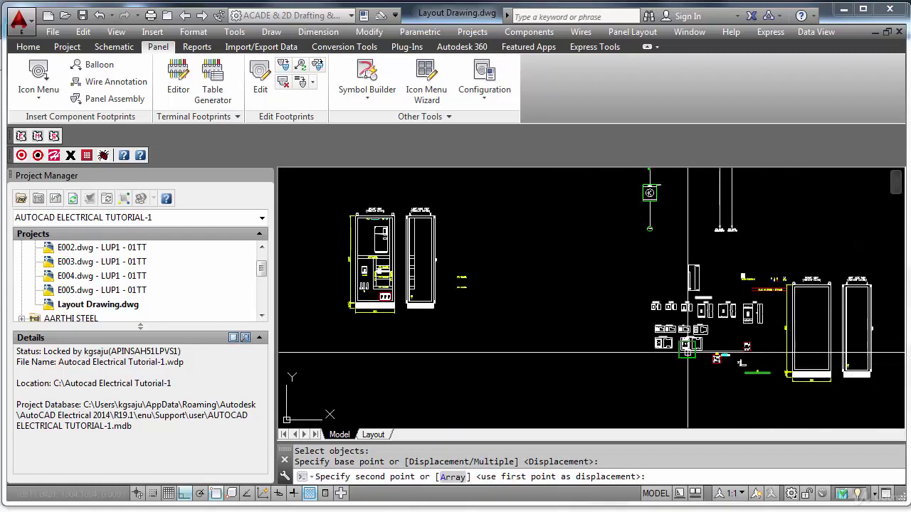
type("N")
scroll(532, 335, "up", 4)
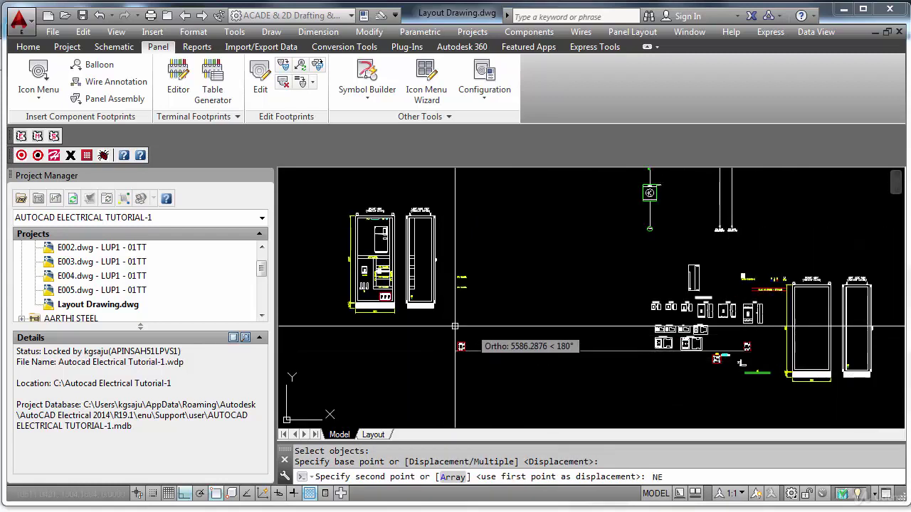
type("EA")
key("Return")
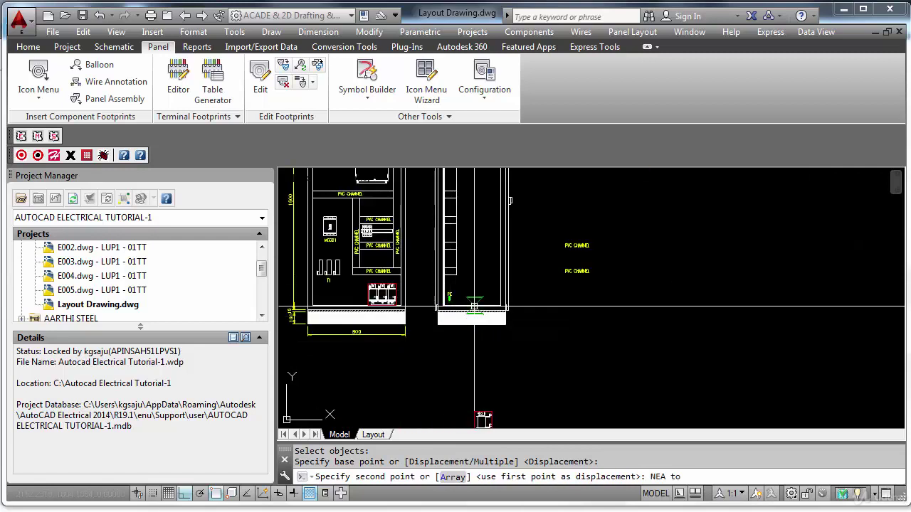
left_click(474, 307)
scroll(498, 308, "up", 4)
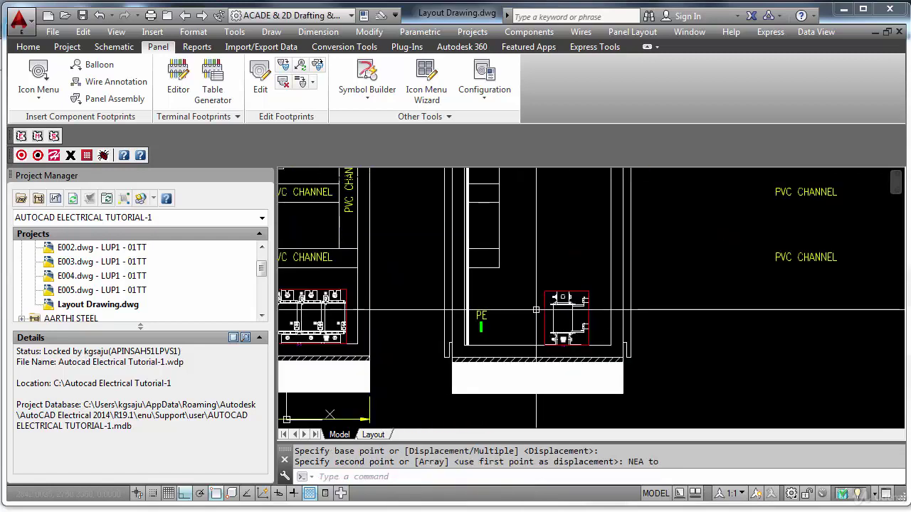
Move the copied red-outlined footprint horizontally away from the mounting plate, close to the opposite inner wall of the side view.
type("m")
key("Return")
left_click(561, 277)
left_click(534, 313)
key("Return")
left_click(559, 272)
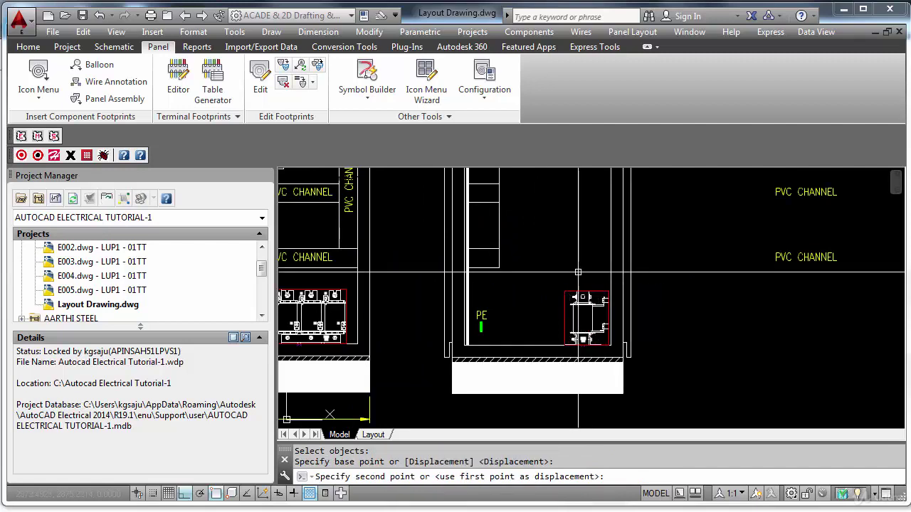
left_click(578, 273)
scroll(578, 273, "down", 2)
middle_click_drag(557, 311, 551, 318)
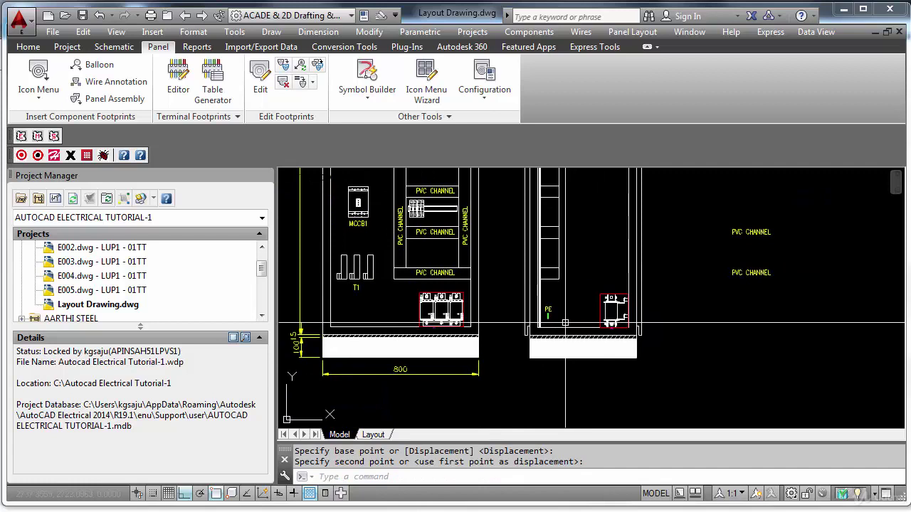
scroll(565, 318, "down", 2)
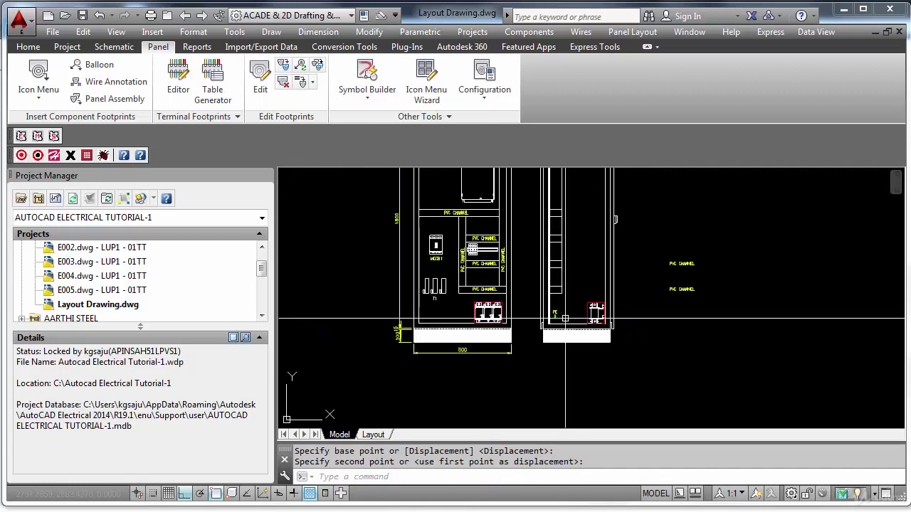
Move the L-shaped side-view symbol from the component library to the lower outer corner of the T1 footprint in the front view.
scroll(447, 293, "up", 2)
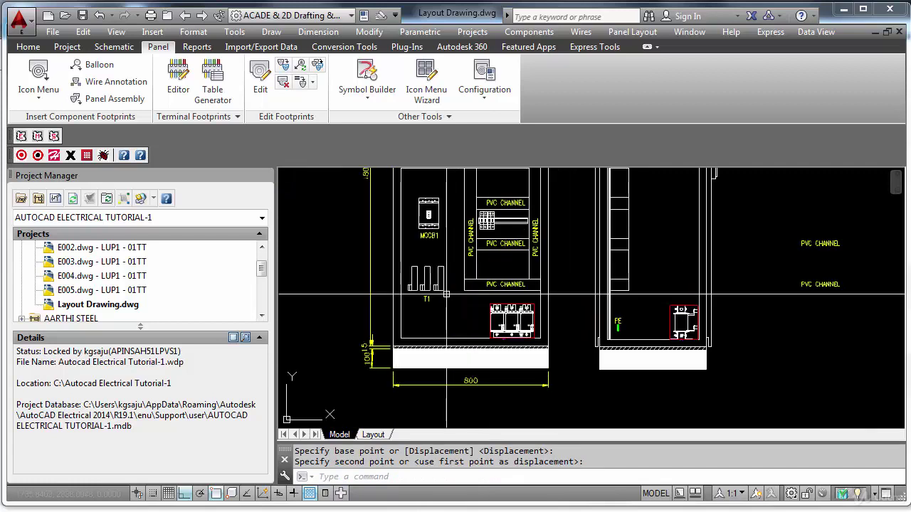
scroll(447, 293, "down", 4)
middle_click_drag(748, 338, 568, 315)
middle_click_drag(745, 344, 705, 342)
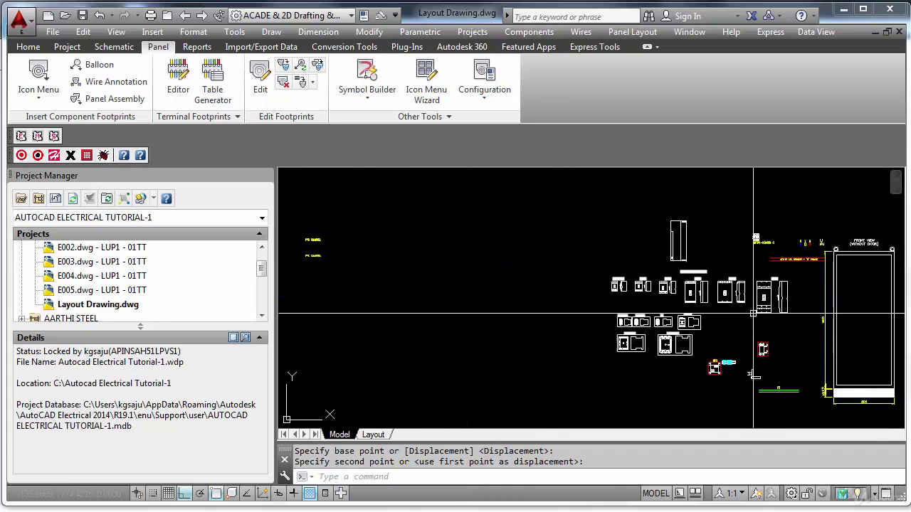
scroll(767, 393, "up", 5)
key("Escape")
type("m")
key("Return")
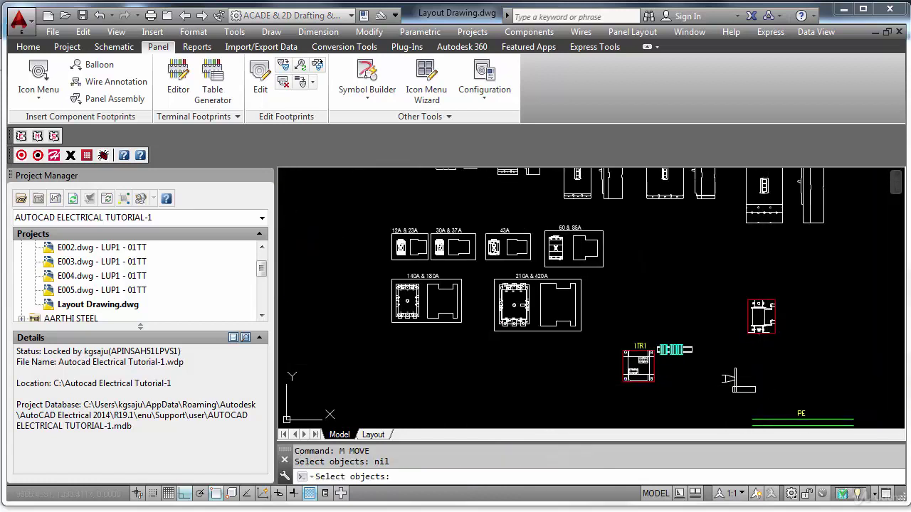
left_click(713, 364)
key("Return")
left_click(733, 392)
scroll(733, 388, "down", 2)
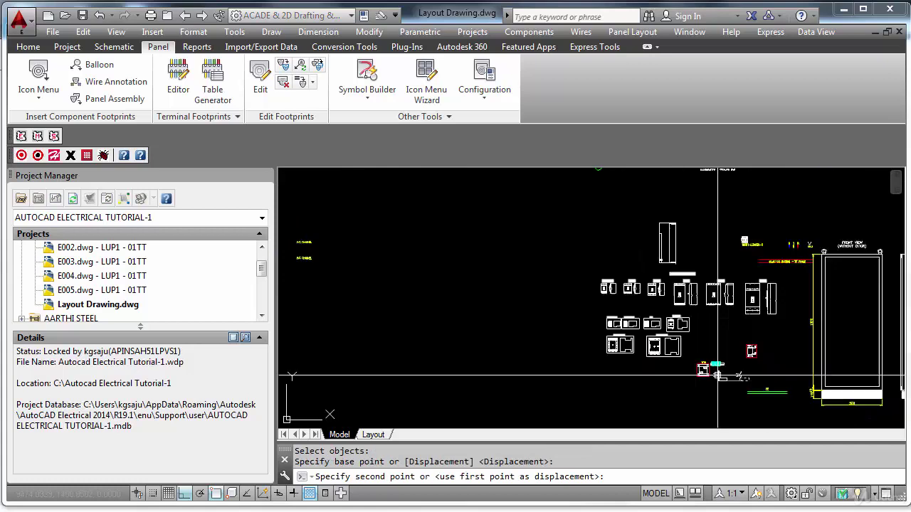
middle_click_drag(853, 359, 594, 282)
scroll(580, 319, "up", 6)
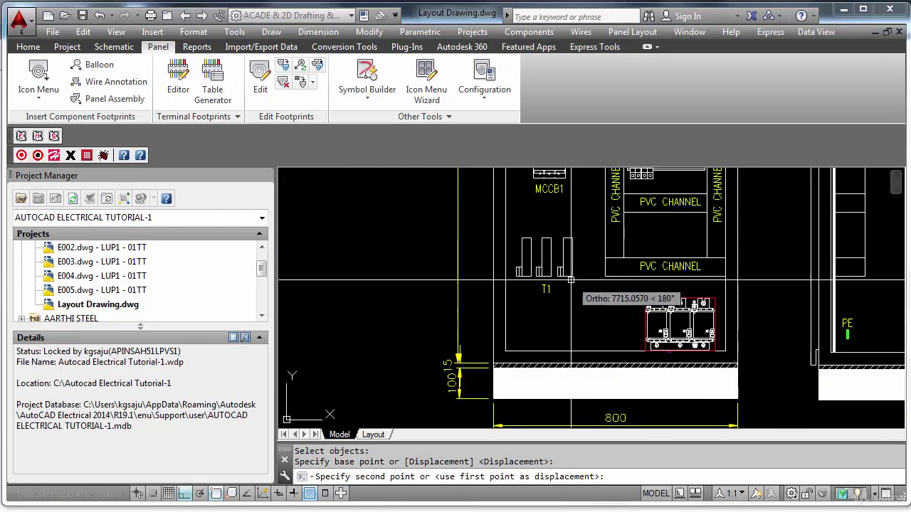
left_click(571, 276)
Move the previously selected L-shaped symbol horizontally from beside T1 towards the left side view.
middle_click_drag(635, 316, 616, 326)
key("Return")
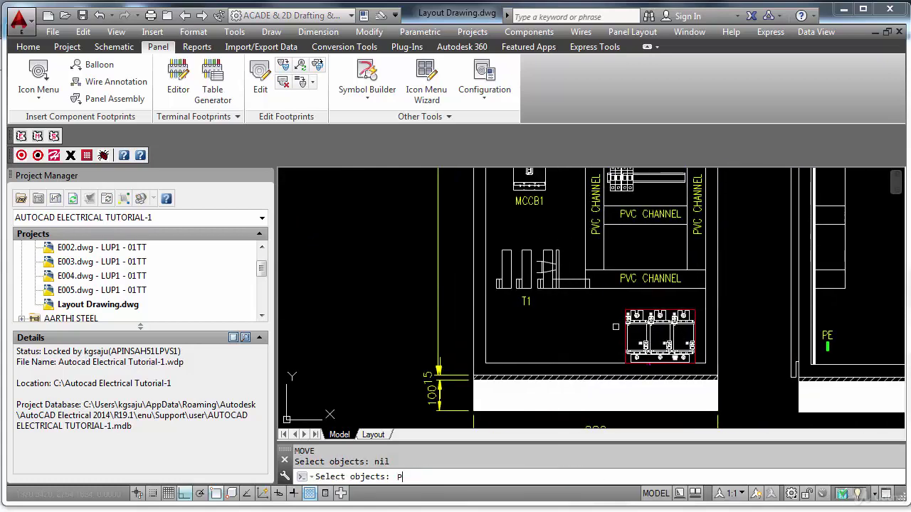
type("P")
key("Return")
key("Return")
scroll(529, 259, "up", 2)
left_click(538, 279)
scroll(537, 276, "down", 2)
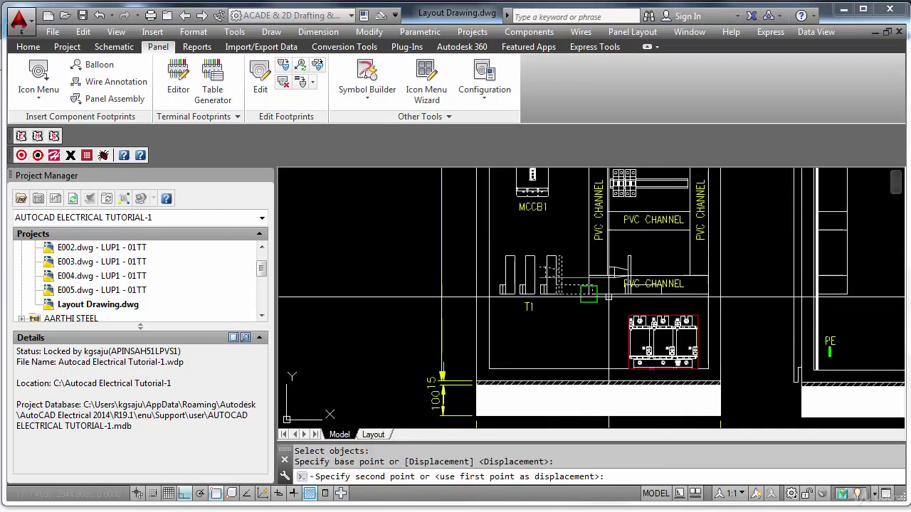
Move the T1 support's side profile horizontally into the side view, perpendicular to the mounting plate.
middle_click_drag(609, 298, 512, 299)
type("PER")
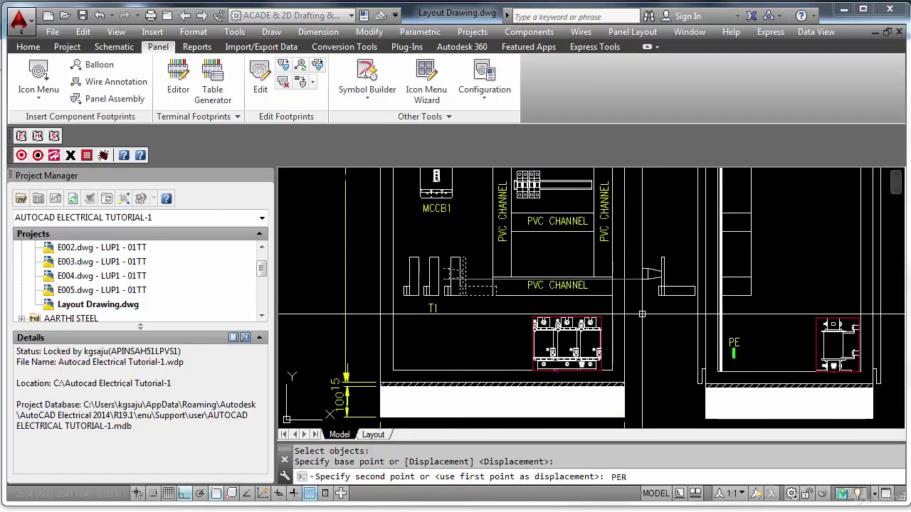
key("Return")
left_click(725, 264)
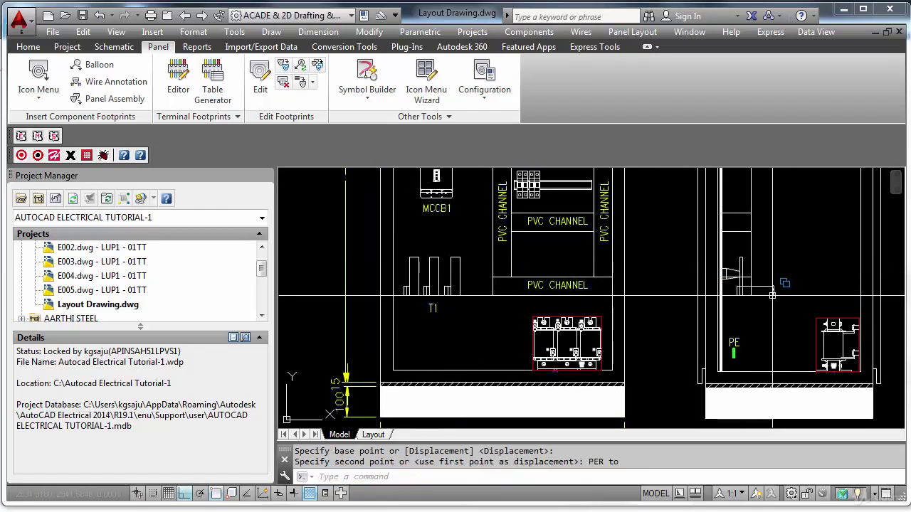
Trim the channel's vertical line where it crosses the T1 horizontal bar in the side view.
scroll(744, 320, "up", 3)
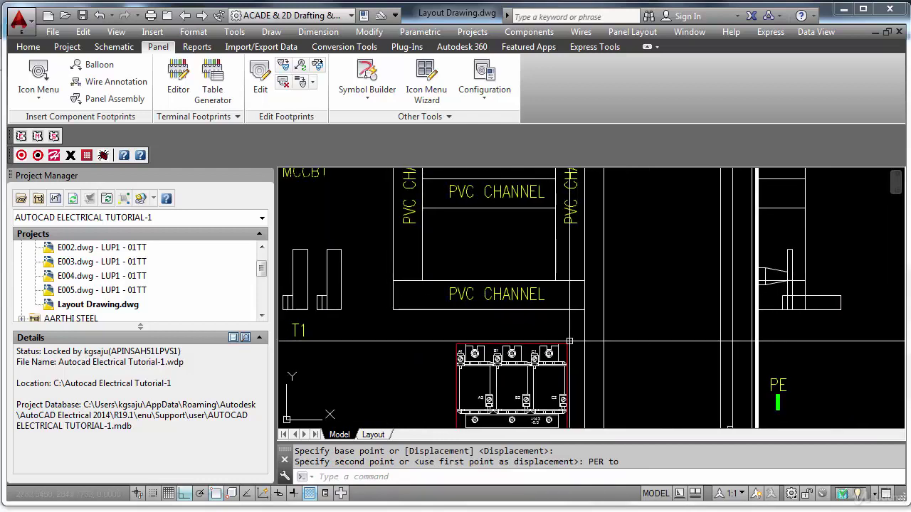
scroll(569, 340, "down", 3)
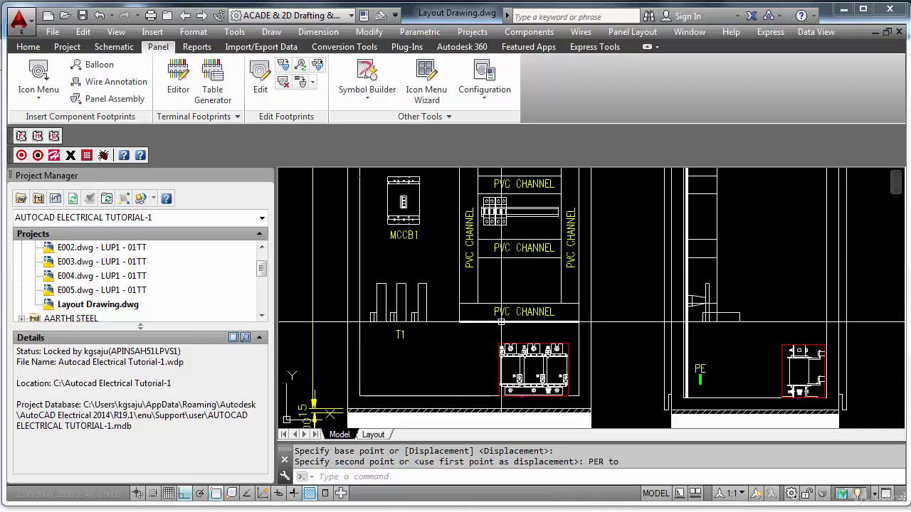
scroll(501, 322, "up", 3)
middle_click_drag(711, 334, 665, 343)
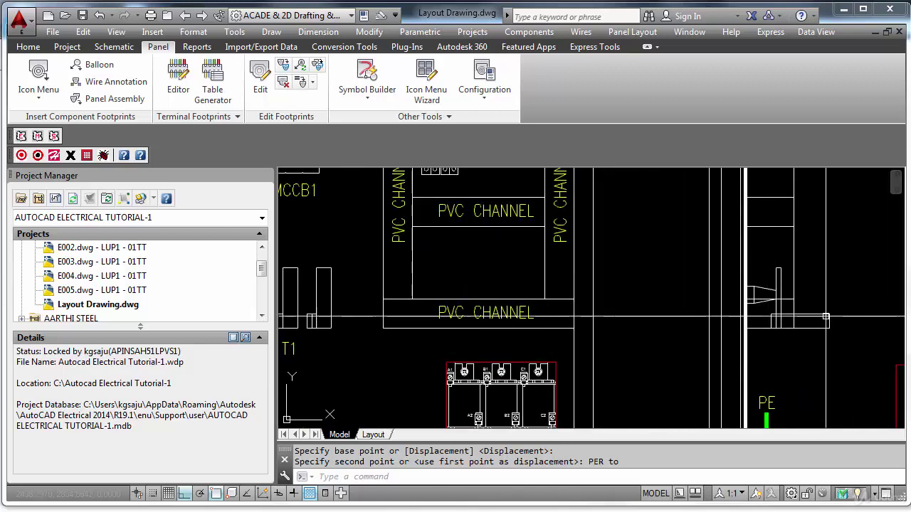
scroll(826, 317, "up", 2)
type("tr")
key("space")
key("Return")
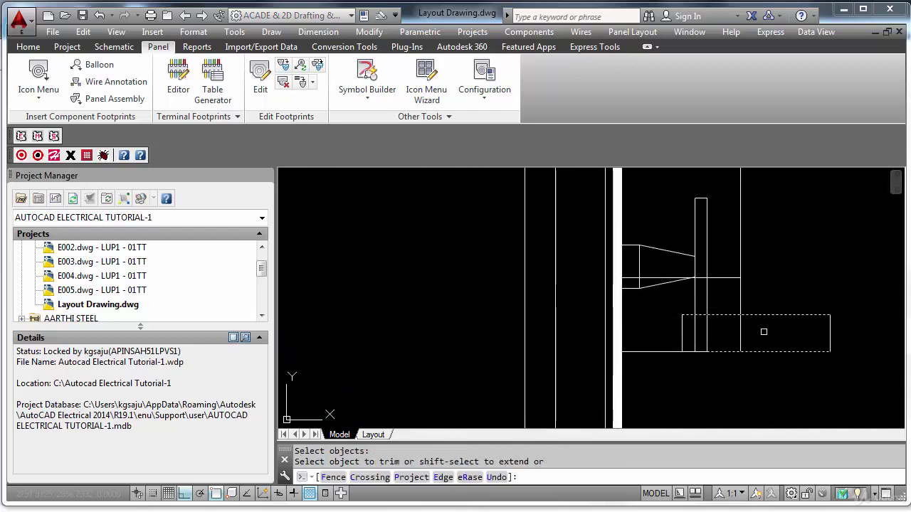
key("Escape")
Trim the channel line crossing the T1 vertical bar and erase its leftover segment beside the mounting plate.
type("tr")
key("Return")
left_click(703, 278)
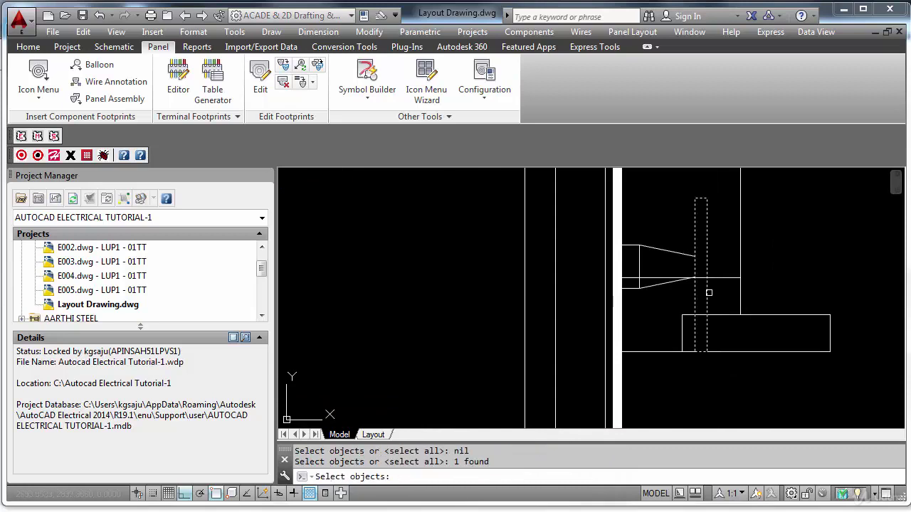
key("Return")
key("Escape")
type("E")
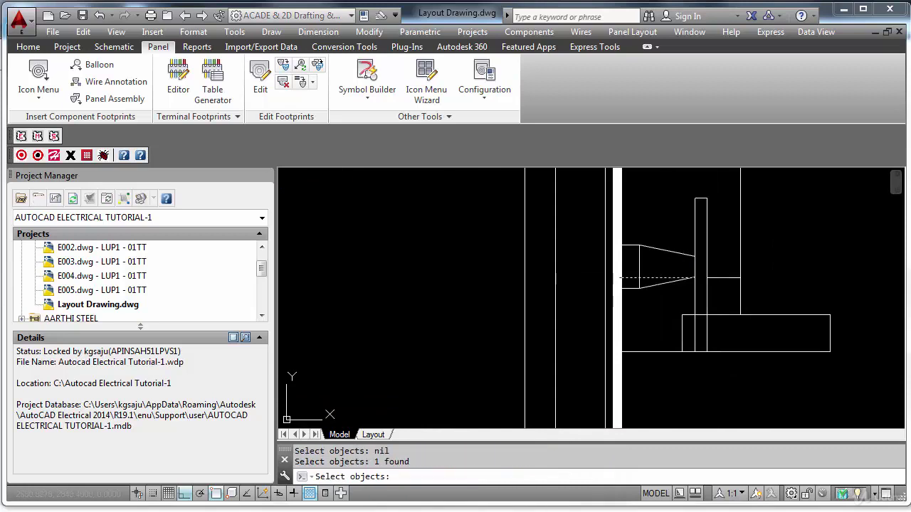
key("Return")
Move the 160A SIEMENS MCCB side profile from the component library to the gap between the panel's front and side views.
scroll(736, 366, "down", 5)
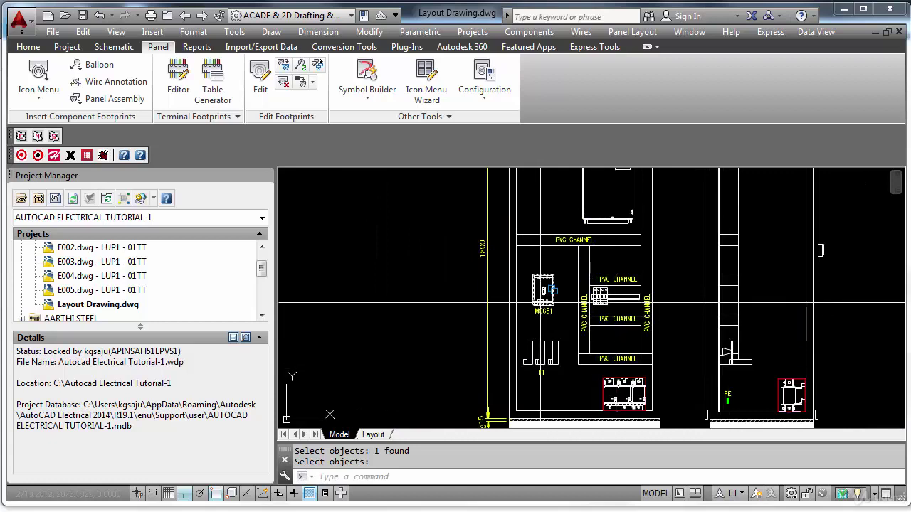
scroll(541, 302, "down", 5)
middle_click_drag(693, 328, 501, 313)
scroll(670, 323, "up", 5)
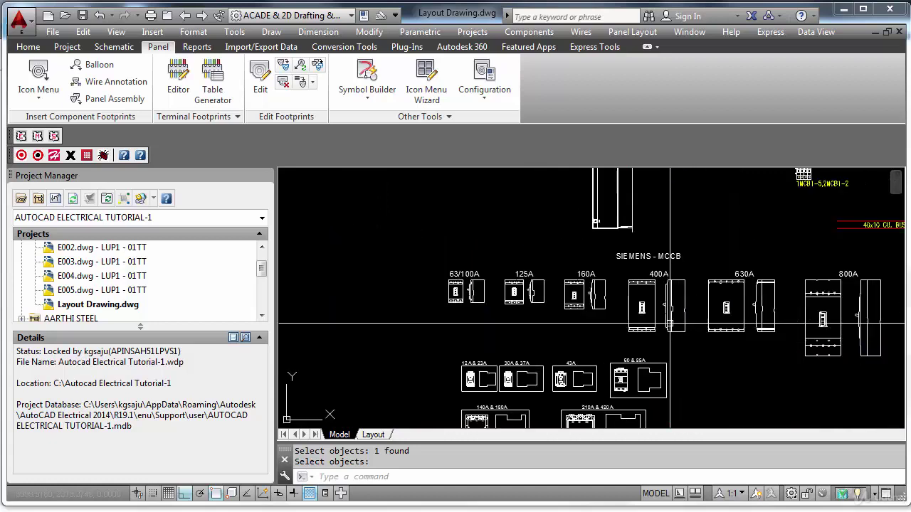
scroll(564, 304, "up", 3)
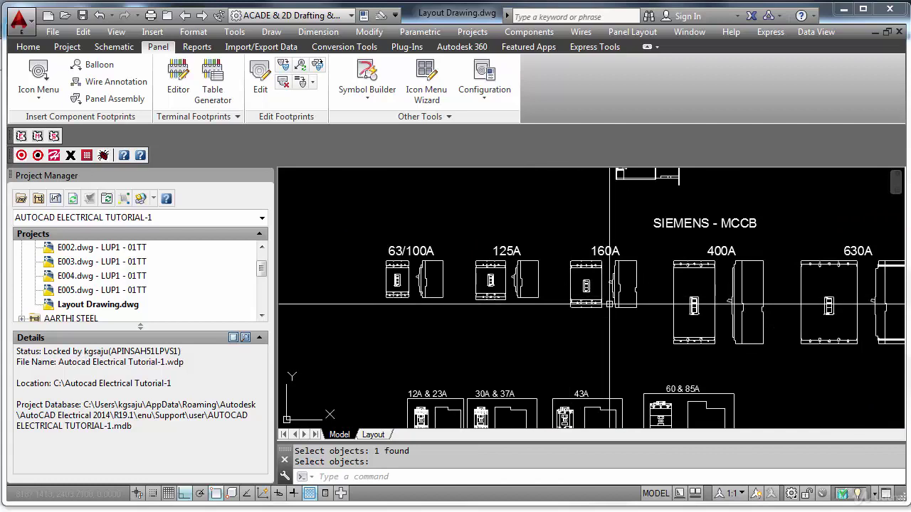
type("m")
key("Return")
left_click(651, 247)
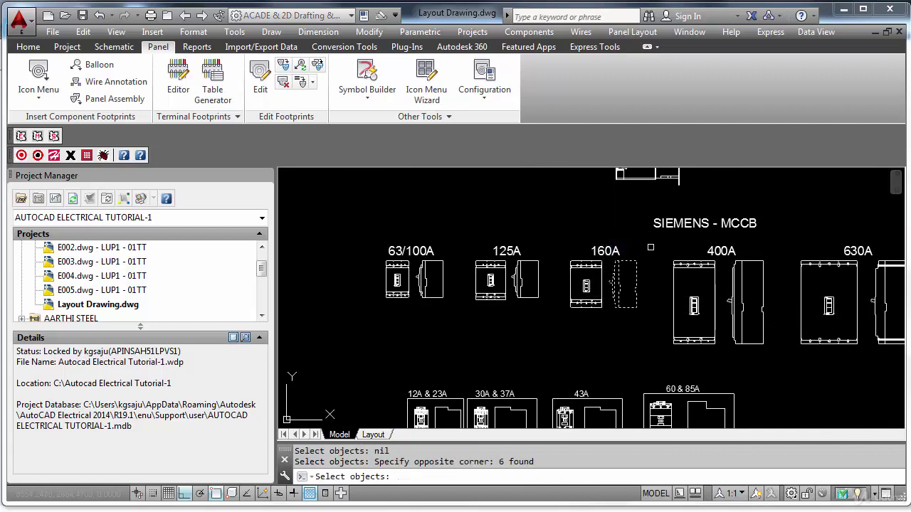
key("Return")
left_click(636, 308)
scroll(636, 306, "down", 3)
middle_click_drag(517, 316, 772, 340)
scroll(545, 330, "up", 4)
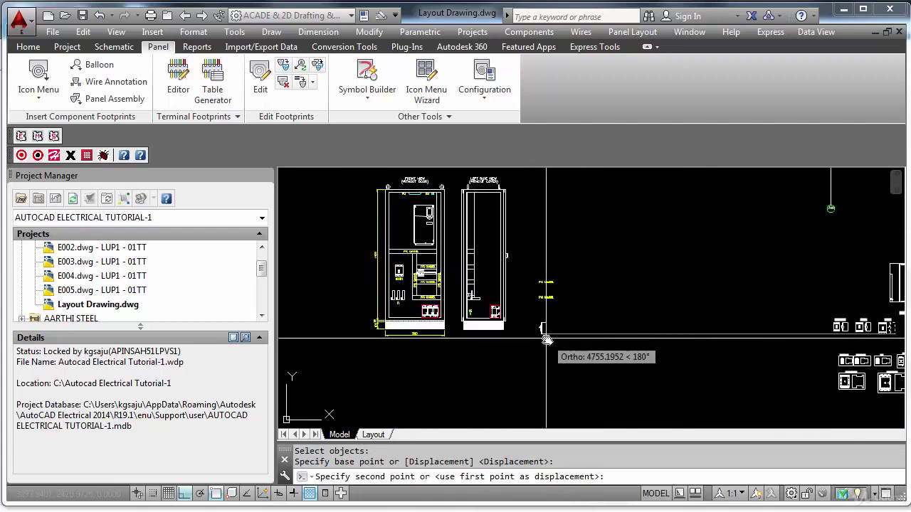
scroll(610, 342, "up", 1)
middle_click_drag(610, 342, 536, 347)
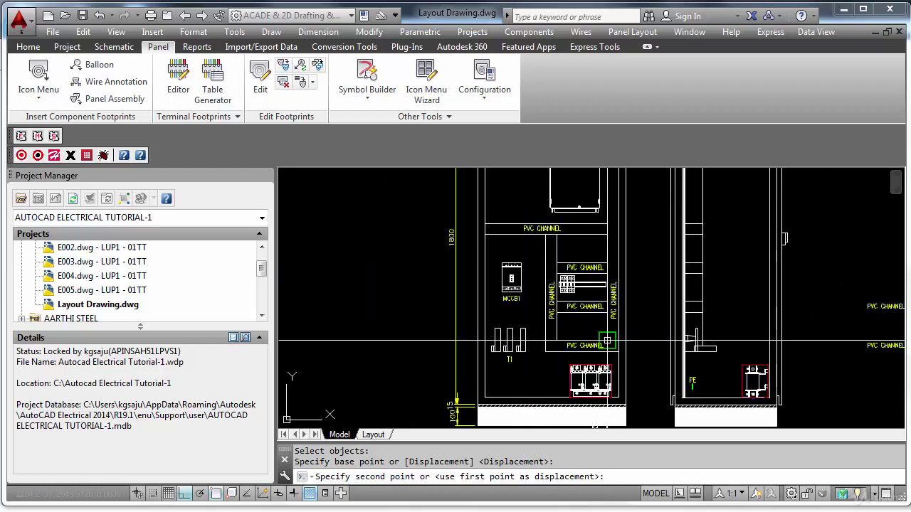
key("F8")
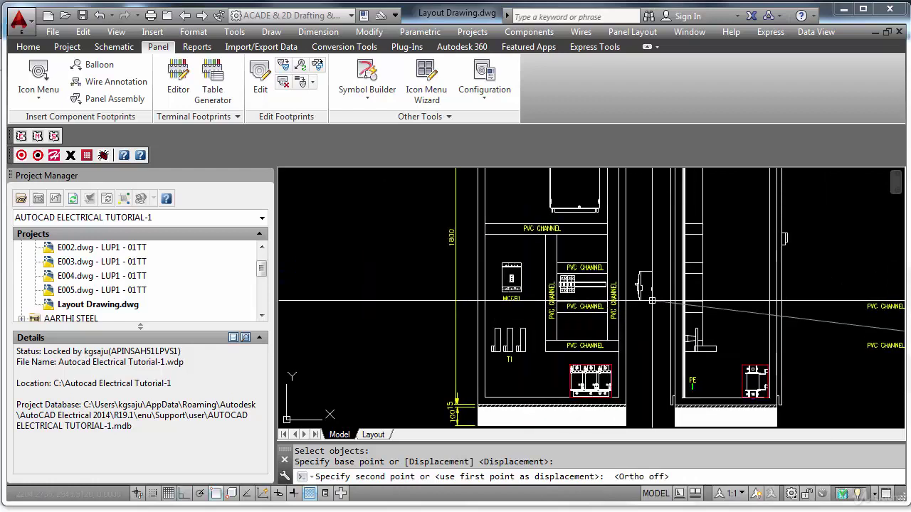
left_click(652, 301)
Mirror the 160A MCCB side profile about a vertical line along its back edge, deleting the source objects.
scroll(652, 301, "up", 2)
middle_click_drag(652, 303, 660, 329)
type("MI")
key("Return")
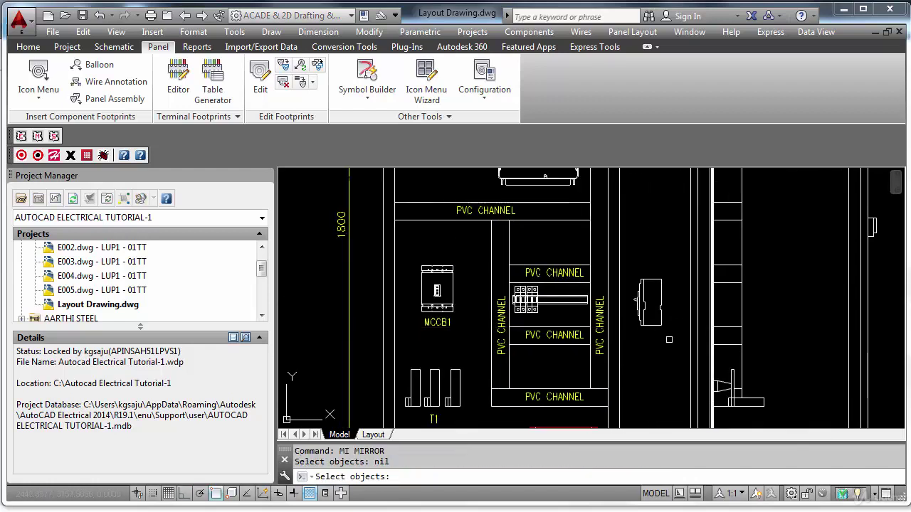
left_click(630, 268)
key("Return")
left_click(662, 279)
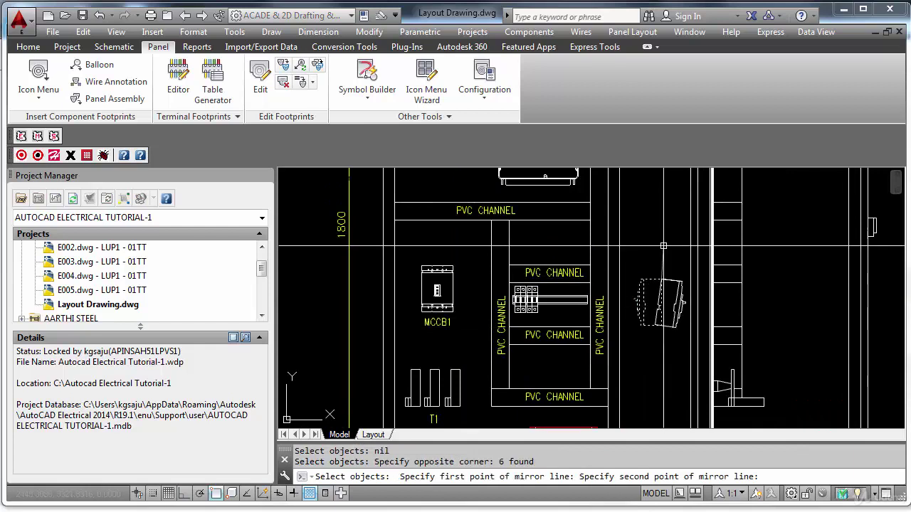
key("F8")
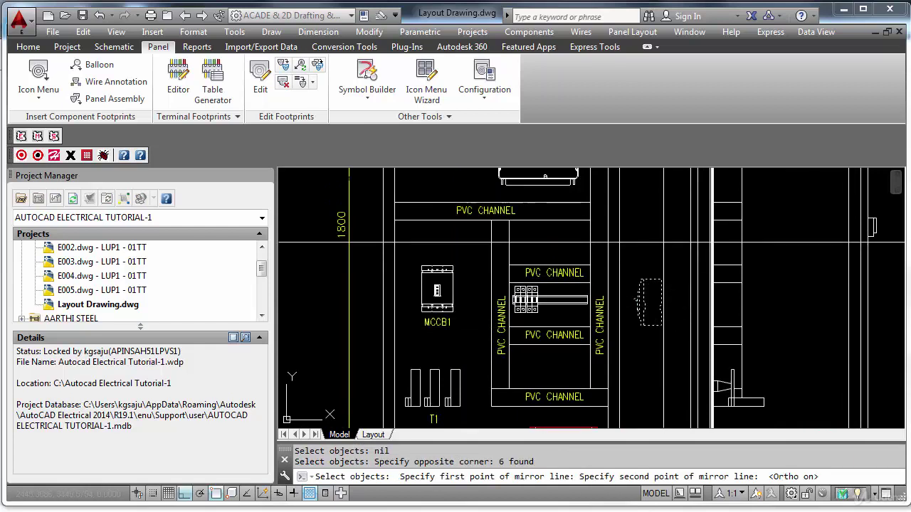
left_click(654, 276)
type("Y")
key("Return")
Move the mirrored MCCB side profile so its top corner meets the upper corner of MCCB1 in the front view.
type("m")
key("Return")
type("p")
key("Return")
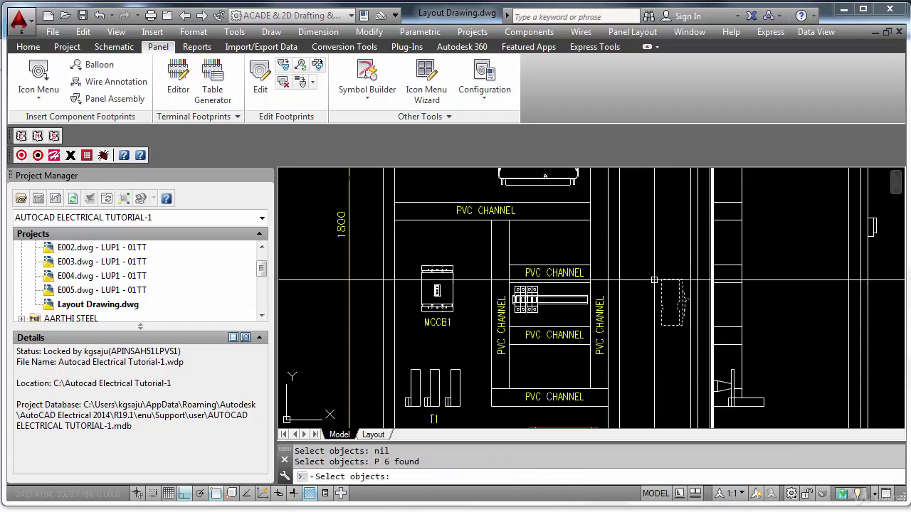
key("Return")
left_click(658, 283)
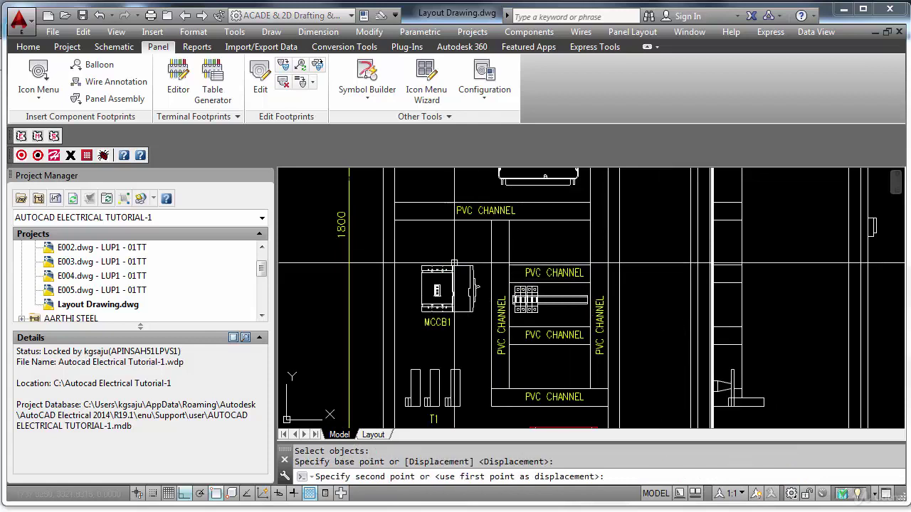
left_click(455, 263)
Move the MCCB side profile horizontally into the side view, perpendicular to the mounting plate.
key("Return")
type("p")
key("Return")
key("Return")
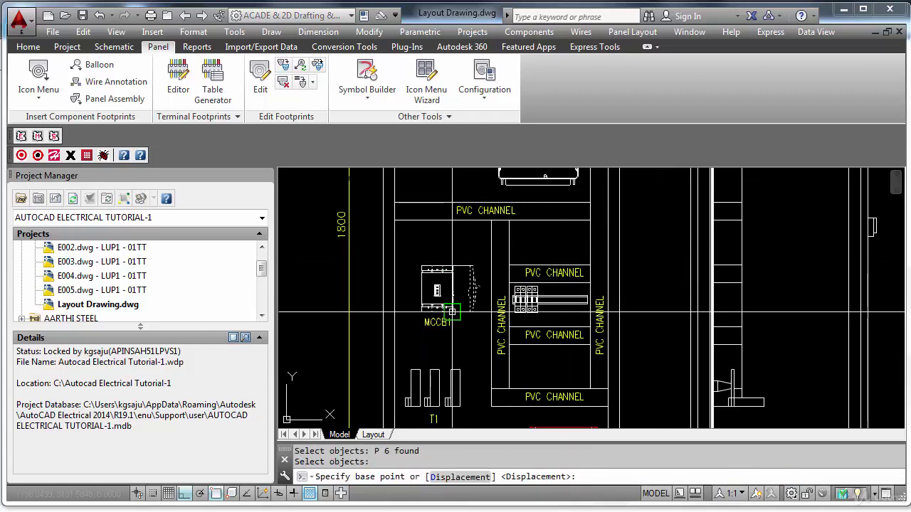
left_click(590, 327)
type("PE")
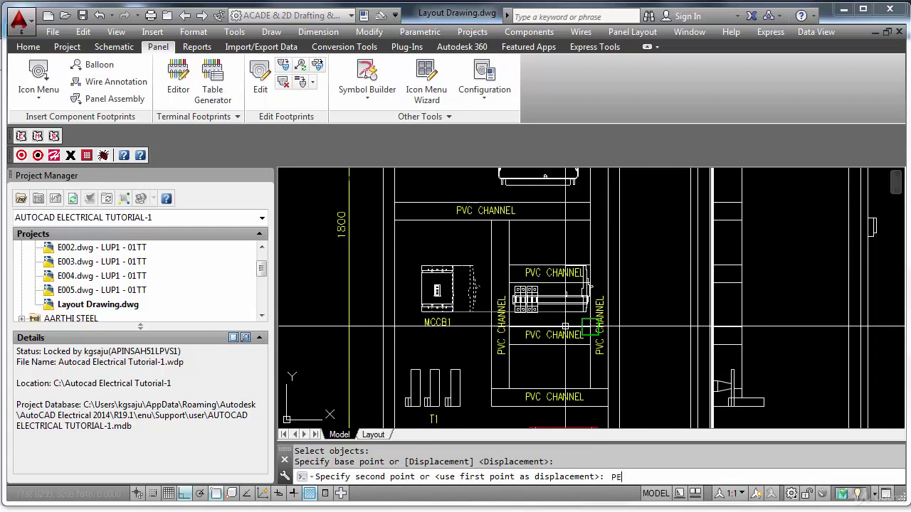
type("R")
key("Return")
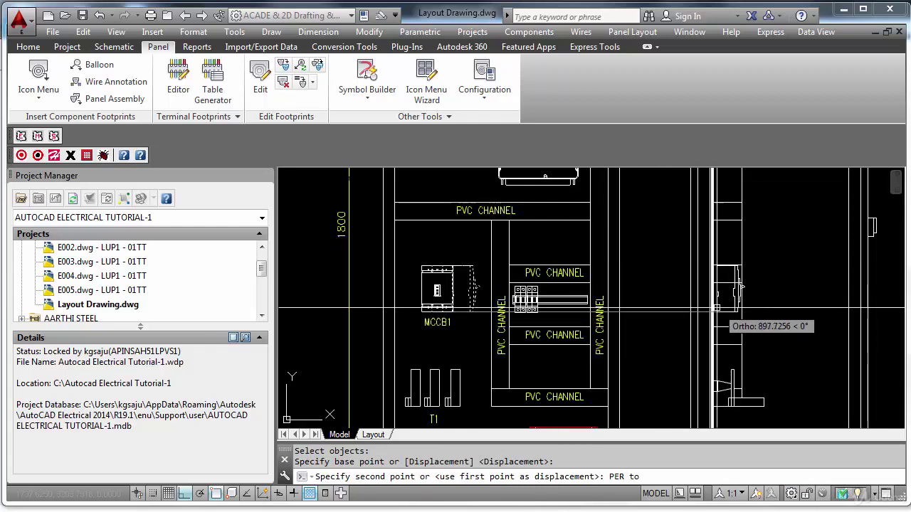
left_click(718, 307)
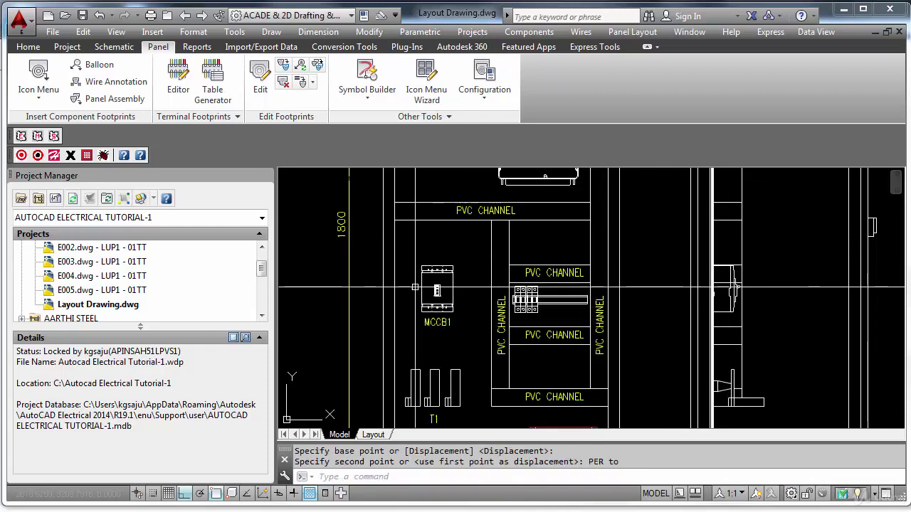
Trim the channel lines that cross the MCCB side profile in the side view.
scroll(414, 287, "up", 3)
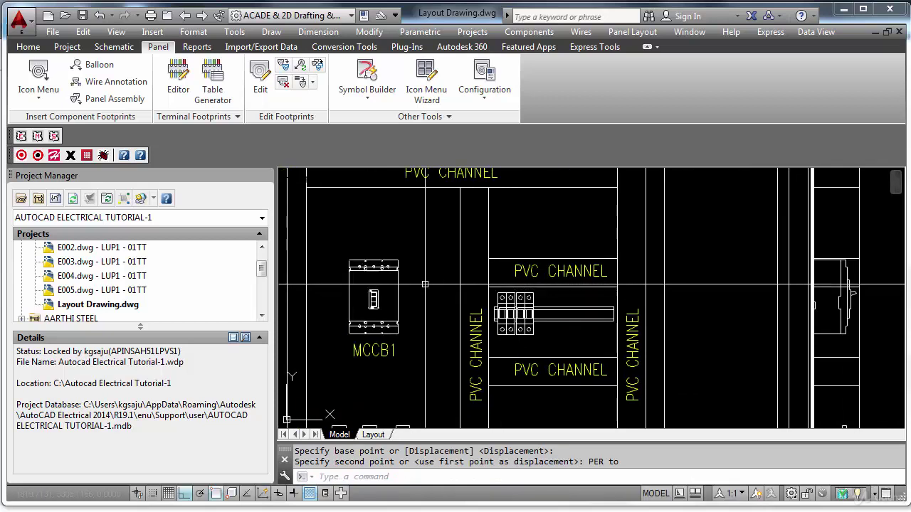
scroll(519, 288, "down", 2)
scroll(698, 291, "up", 4)
scroll(709, 291, "up", 4)
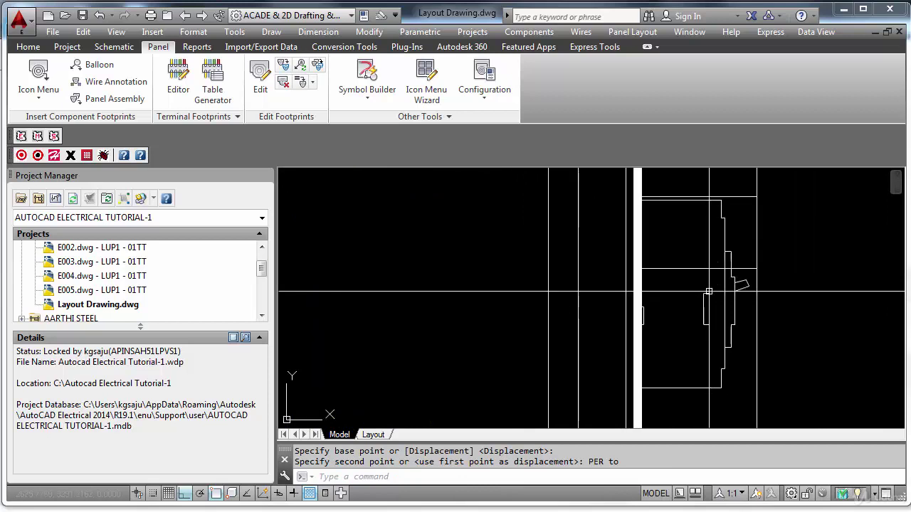
type("tr")
key("space")
key("Return")
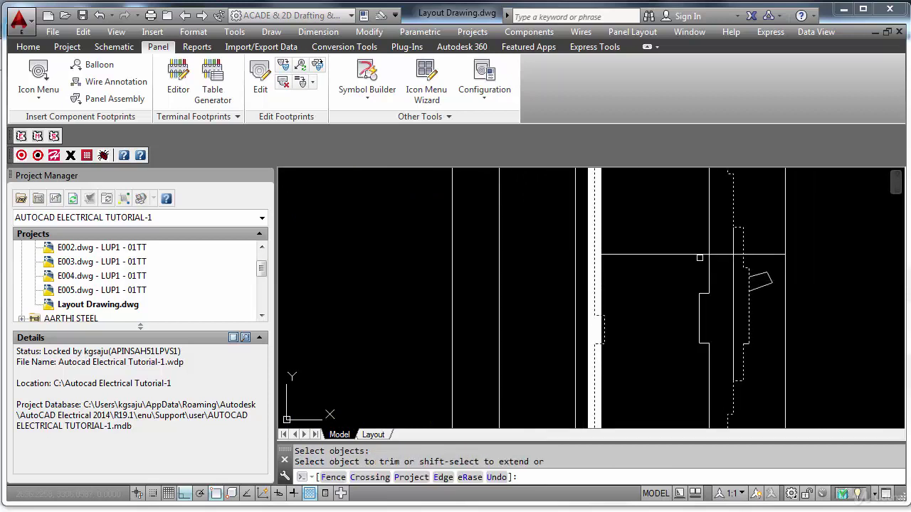
key("Escape")
Review the panel's front and side views and locate the tall drive unit's side profile in the component library.
scroll(695, 268, "down", 2)
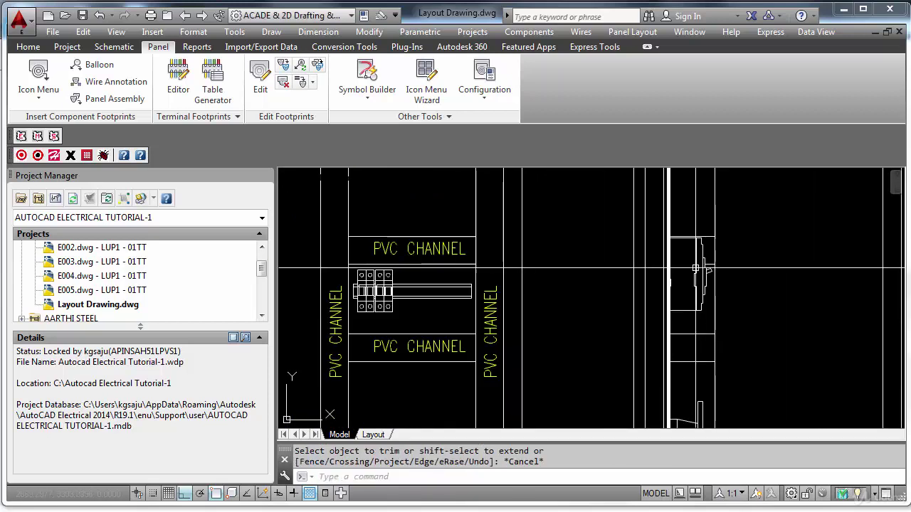
scroll(700, 268, "down", 3)
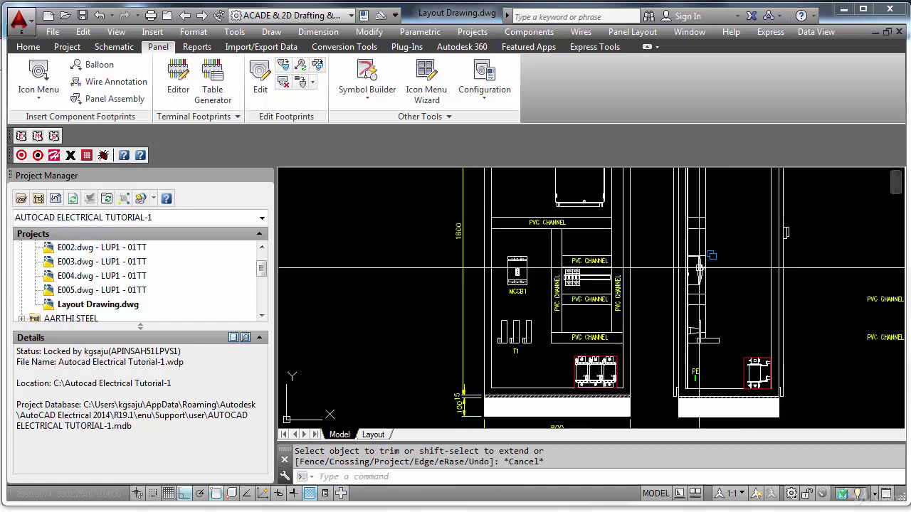
scroll(728, 271, "up", 2)
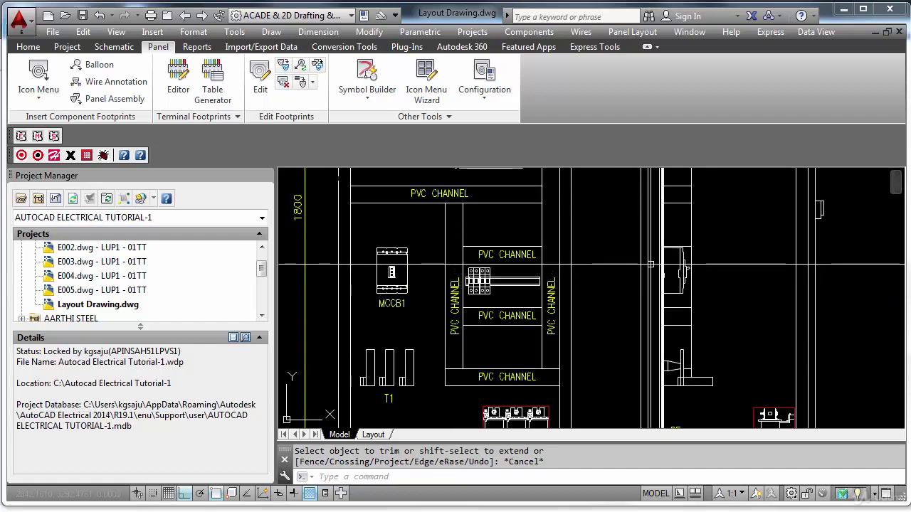
scroll(651, 265, "down", 2)
scroll(650, 264, "down", 2)
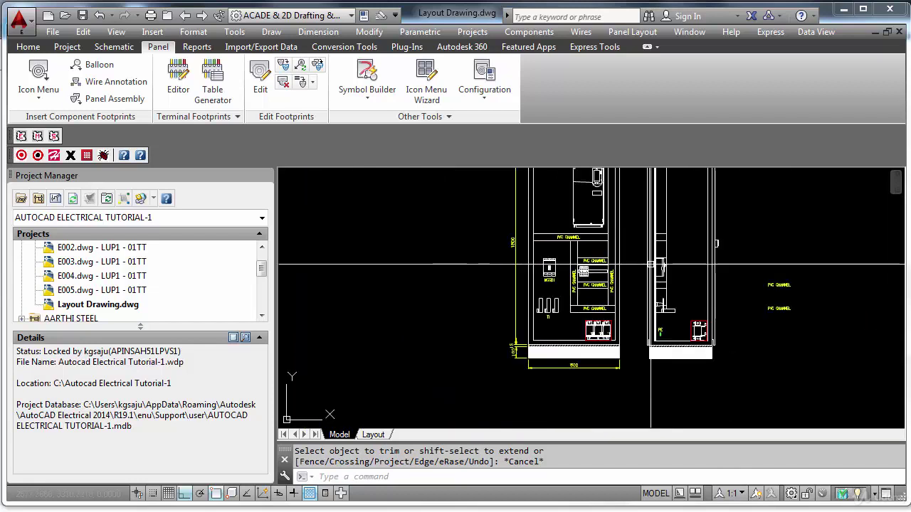
middle_click_drag(638, 257, 610, 302)
scroll(579, 244, "up", 2)
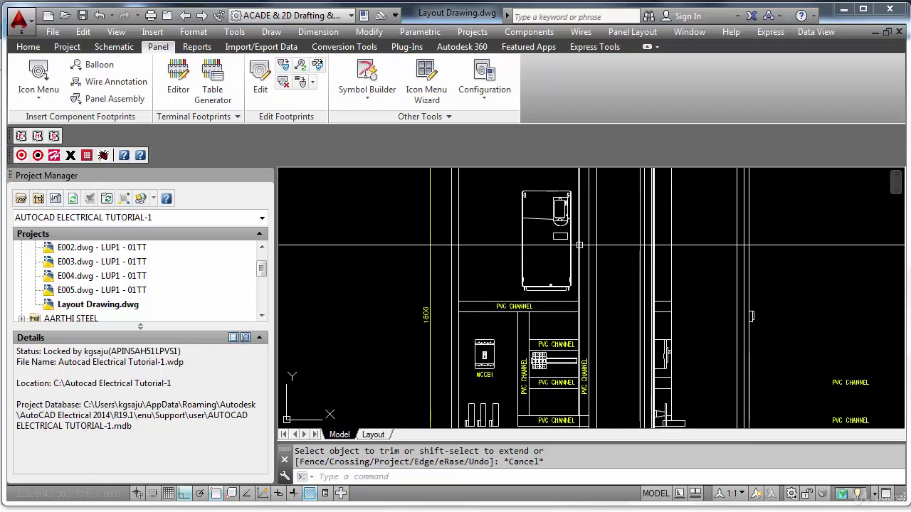
scroll(580, 245, "down", 3)
scroll(604, 277, "up", 3)
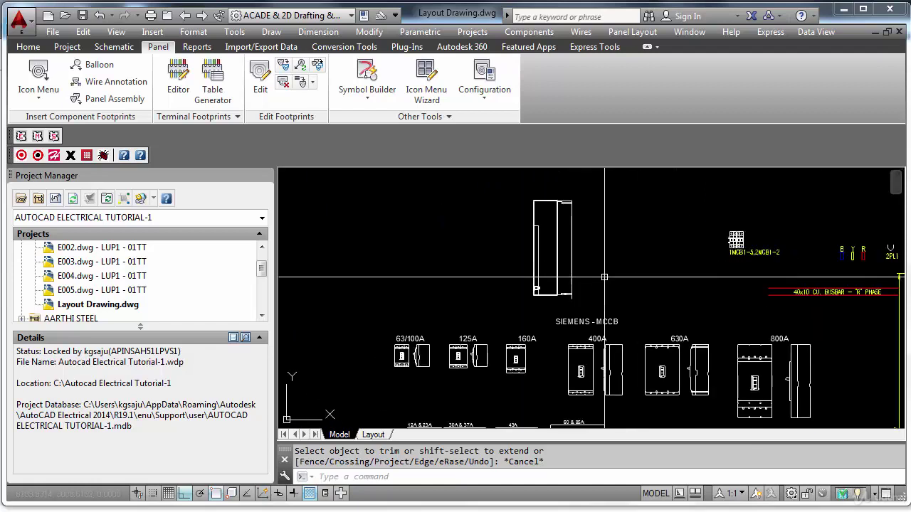
type("i")
key("Return")
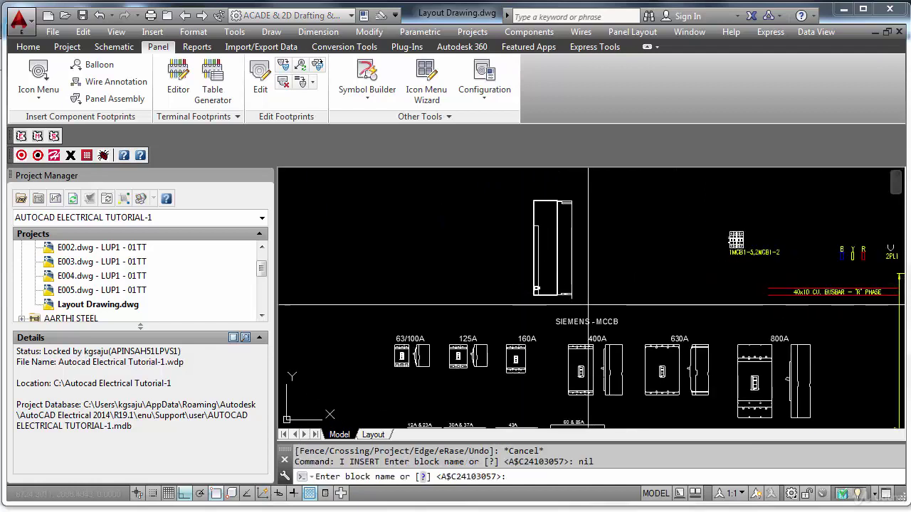
key("Escape")
Mirror the tall drive unit's side profile about a vertical line beside it, keeping the source objects.
type("MI")
key("Return")
left_click(587, 305)
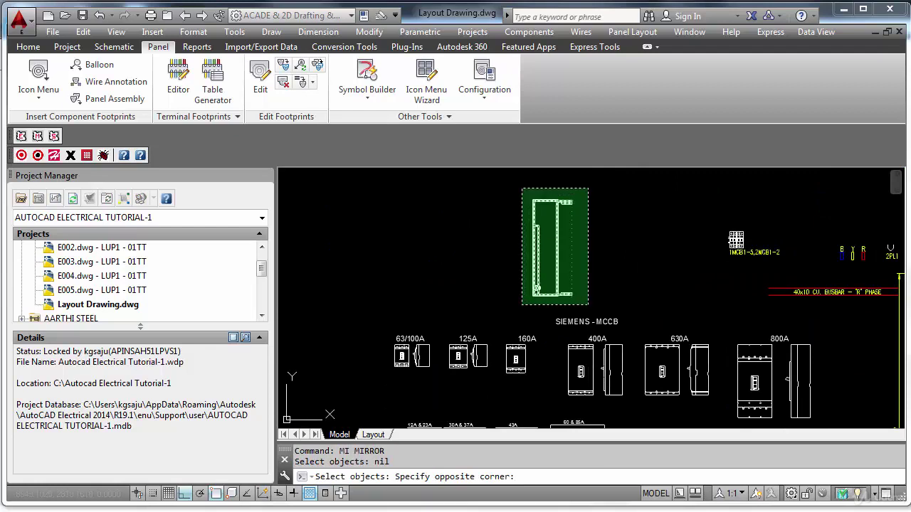
left_click(520, 188)
key("Return")
left_click(510, 235)
left_click(514, 219)
key("Return")
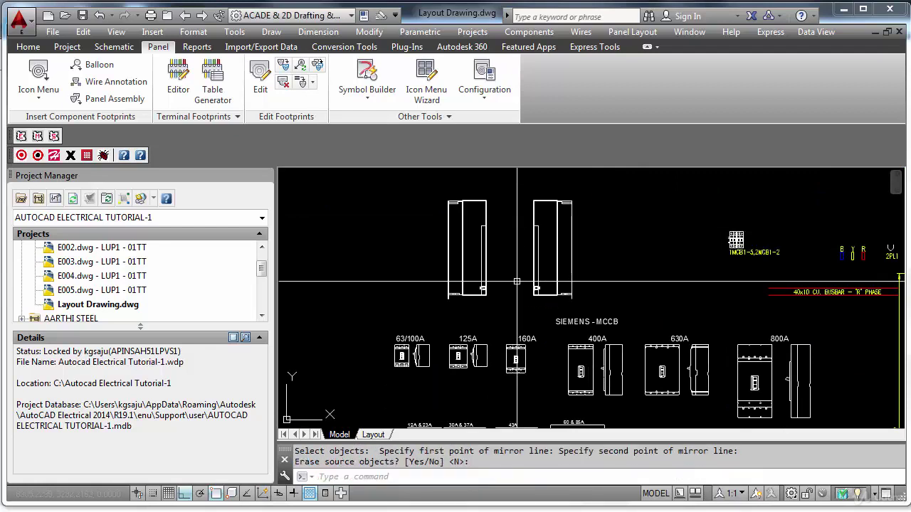
Move the mirrored drive side profile by its lower corner to the bottom edge of the drive in the front view.
type("m")
key("Return")
left_click(503, 311)
left_click(429, 184)
key("Return")
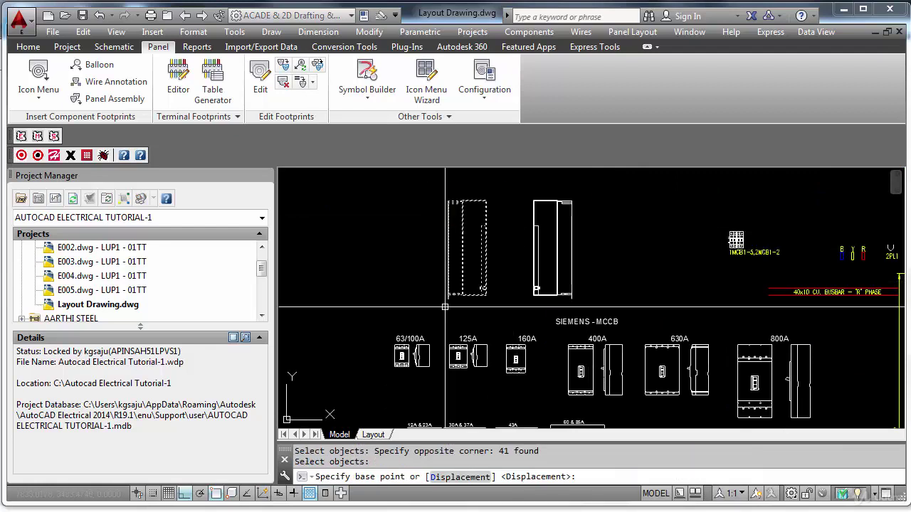
left_click(448, 298)
scroll(537, 289, "down", 4)
scroll(470, 286, "up", 6)
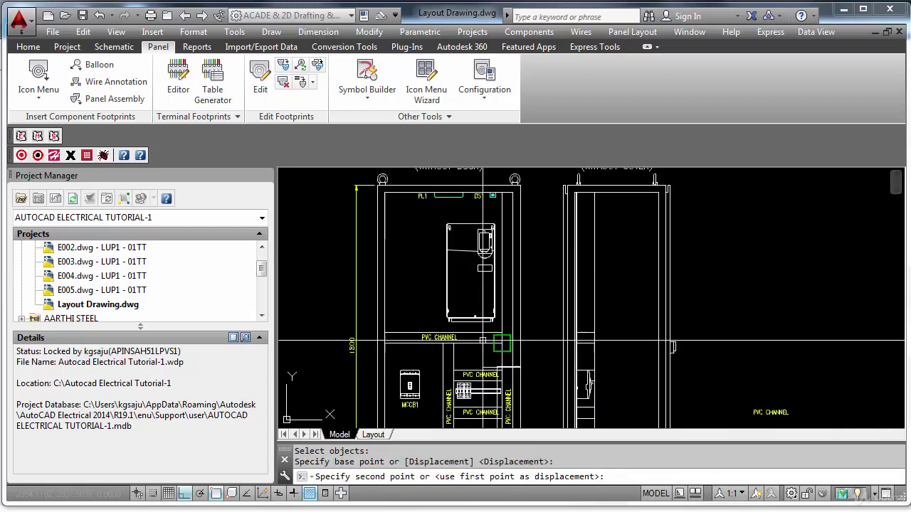
left_click(495, 302)
Move the drive side profile horizontally into the left side view, perpendicular to the mounting plate.
key("Return")
type("P")
key("Return")
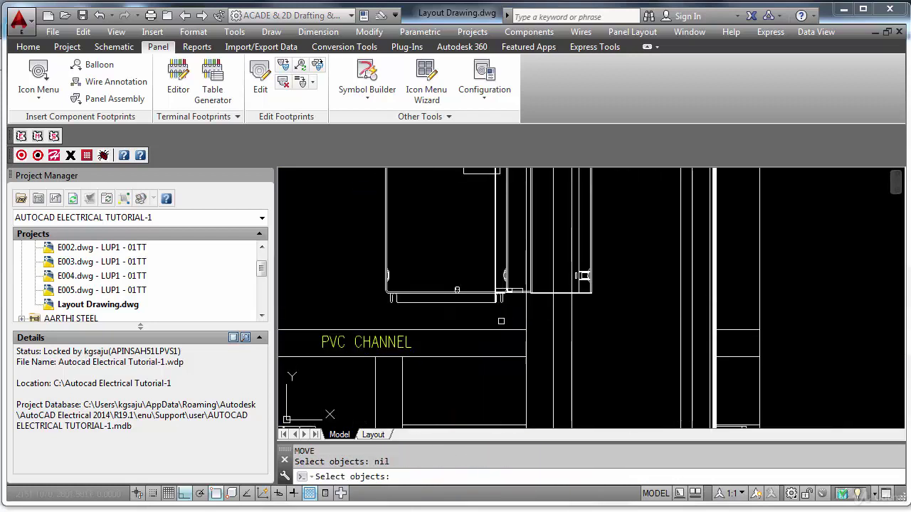
key("Return")
left_click(495, 302)
scroll(547, 319, "down", 3)
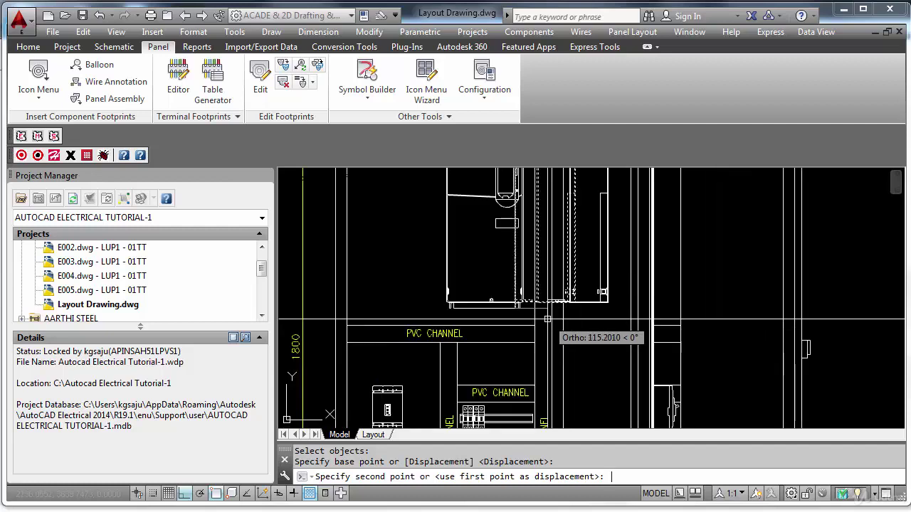
type("PER")
key("Return")
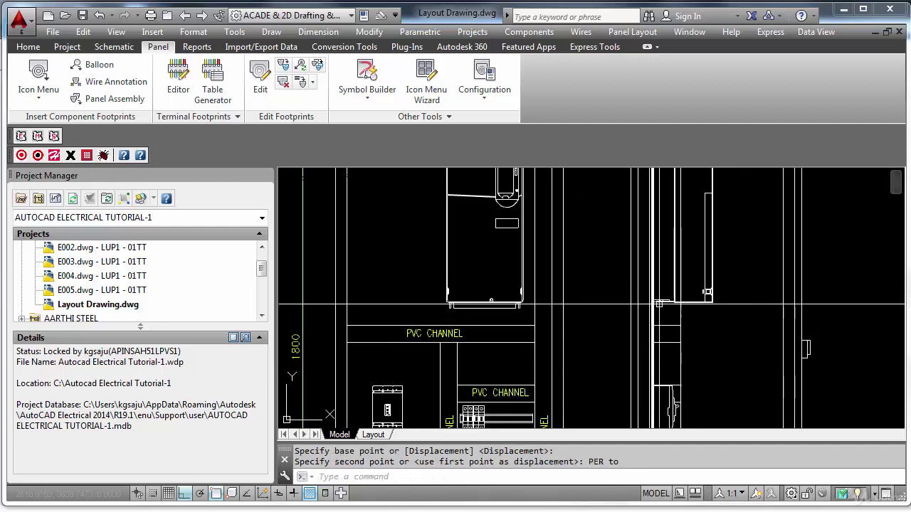
Move the 2PL1 lamp side profile with its label from the component library to the PL1 lamp in the front view.
scroll(660, 311, "down", 3)
scroll(616, 251, "up", 2)
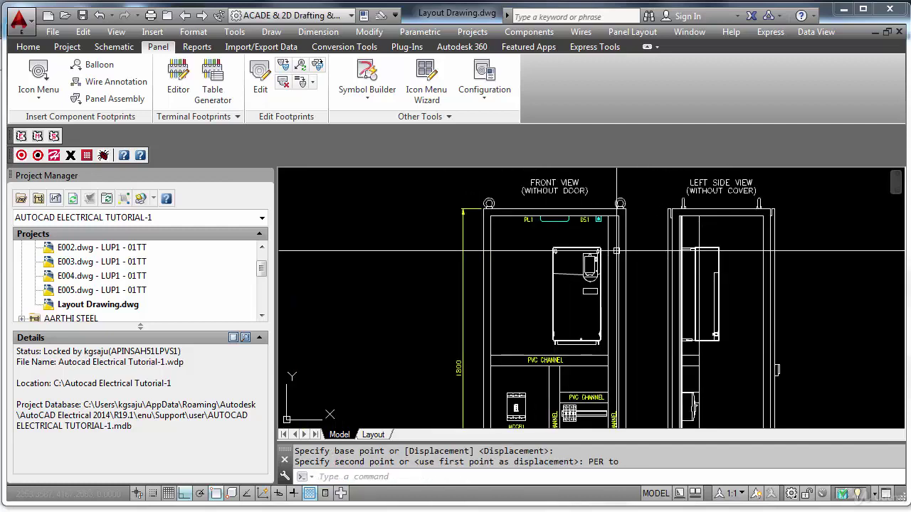
scroll(538, 219, "up", 2)
scroll(538, 219, "down", 3)
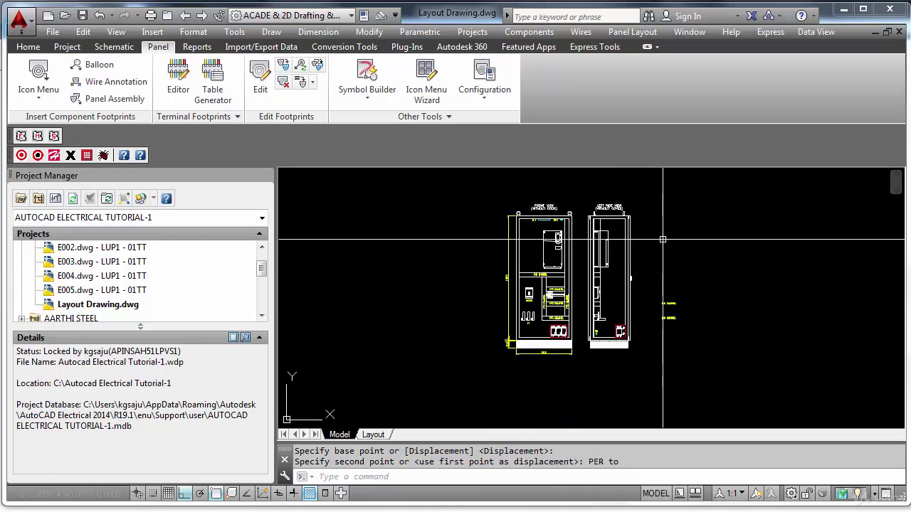
scroll(662, 239, "down", 1)
middle_click_drag(667, 250, 472, 257)
scroll(741, 262, "up", 3)
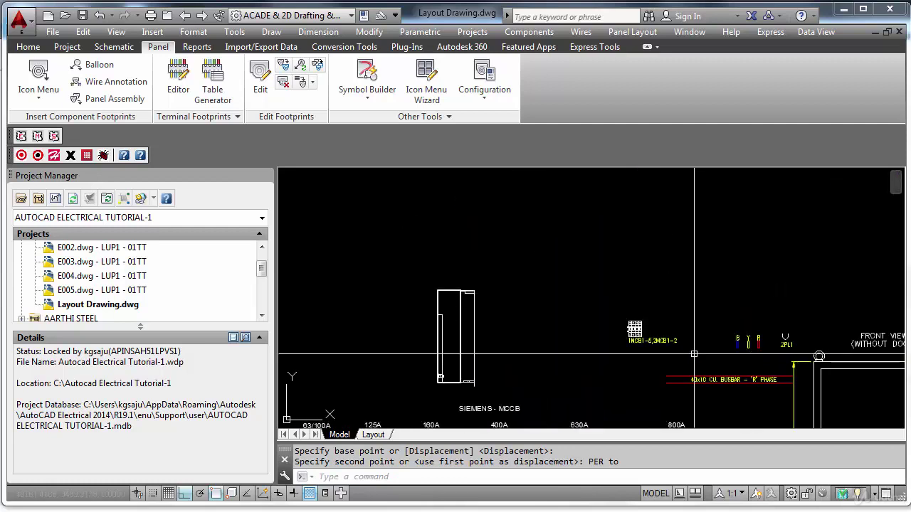
scroll(793, 346, "up", 4)
type("M")
key("space")
left_click(805, 362)
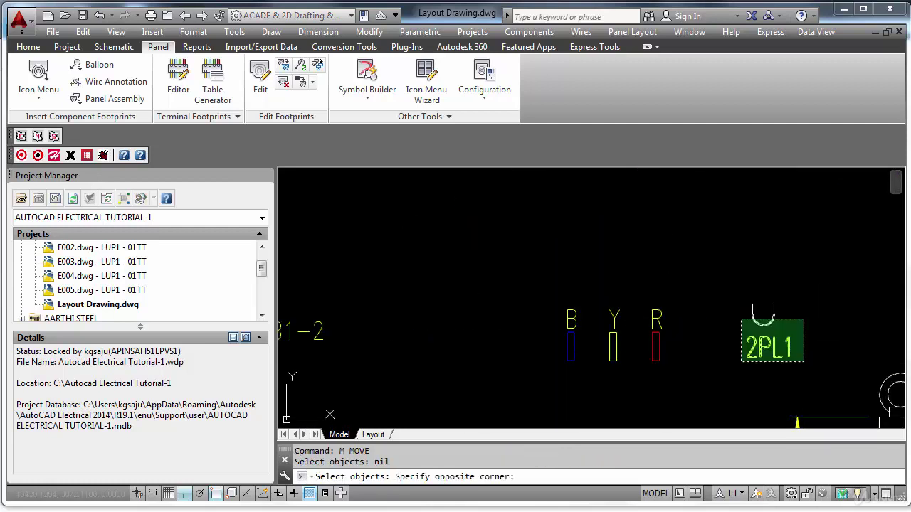
left_click(732, 297)
key("space")
left_click(751, 302)
scroll(752, 302, "down", 3)
scroll(553, 318, "down", 3)
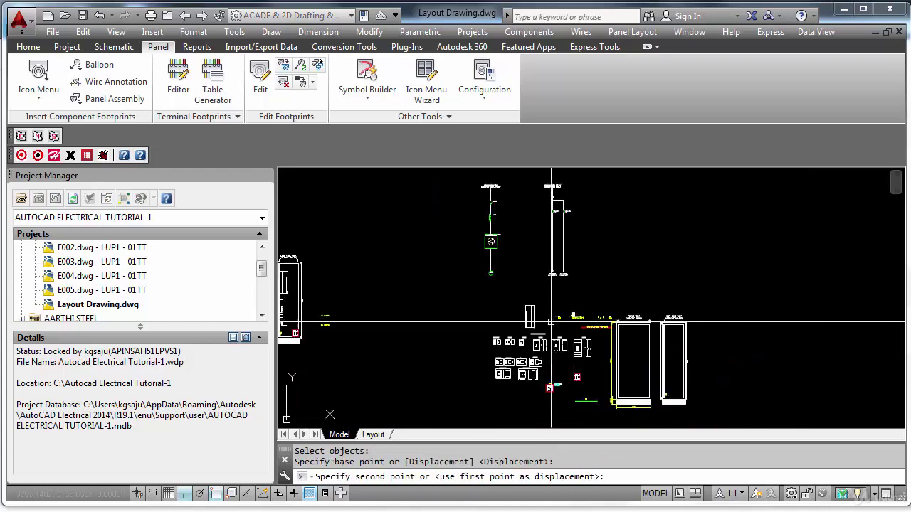
middle_click_drag(466, 318, 777, 349)
scroll(570, 300, "up", 3)
scroll(558, 304, "up", 4)
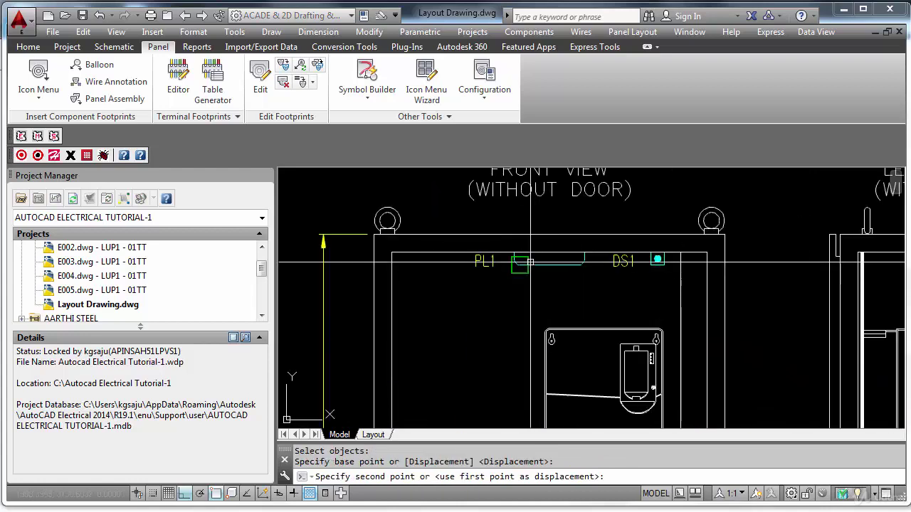
left_click(526, 300)
Move the lamp side profile and its label horizontally about 1158 units into the upper part of the left side view.
key("Return")
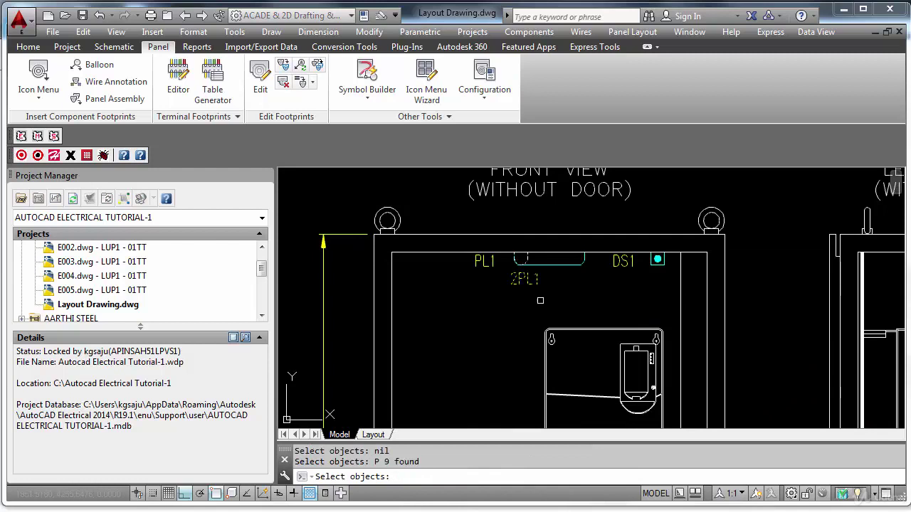
key("Return")
left_click(540, 301)
scroll(704, 306, "down", 2)
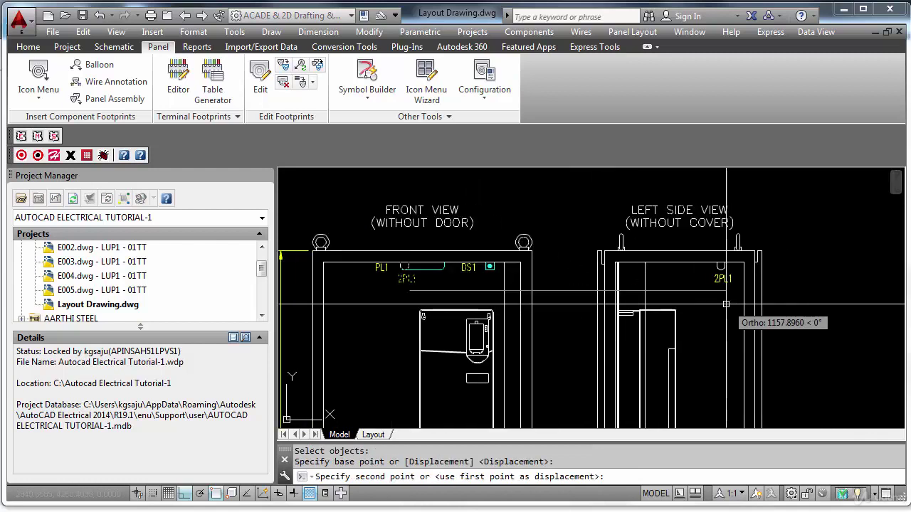
left_click(725, 304)
Change the 2PL1 lamp label in the left side view to PL1.
scroll(724, 285, "up", 4)
type("de")
key("Return")
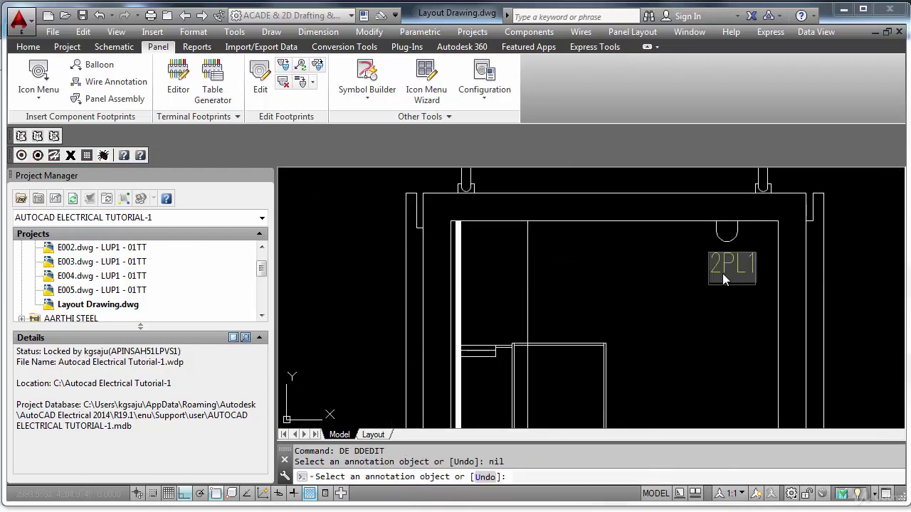
key("BackSpace")
key("Return")
key("Return")
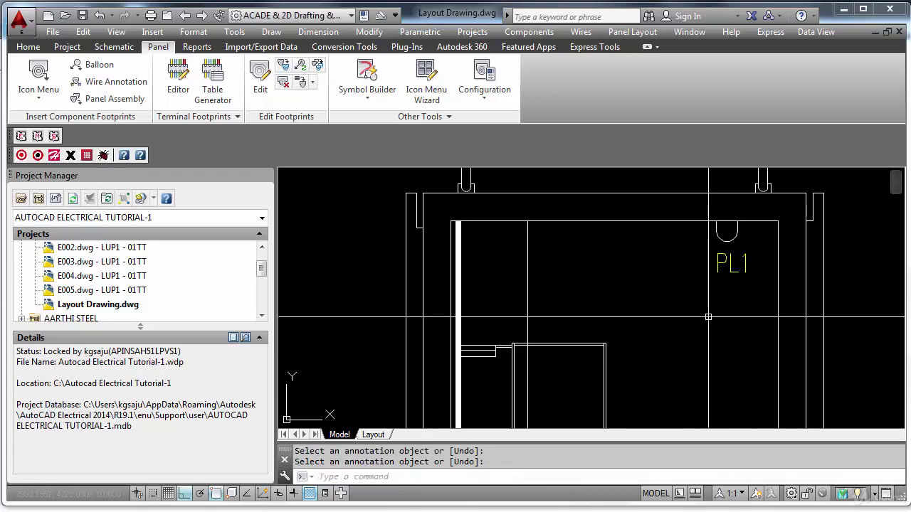
Erase the two stray PVC CHANNEL labels beside the left side view.
scroll(705, 322, "down", 4)
scroll(705, 322, "down", 3)
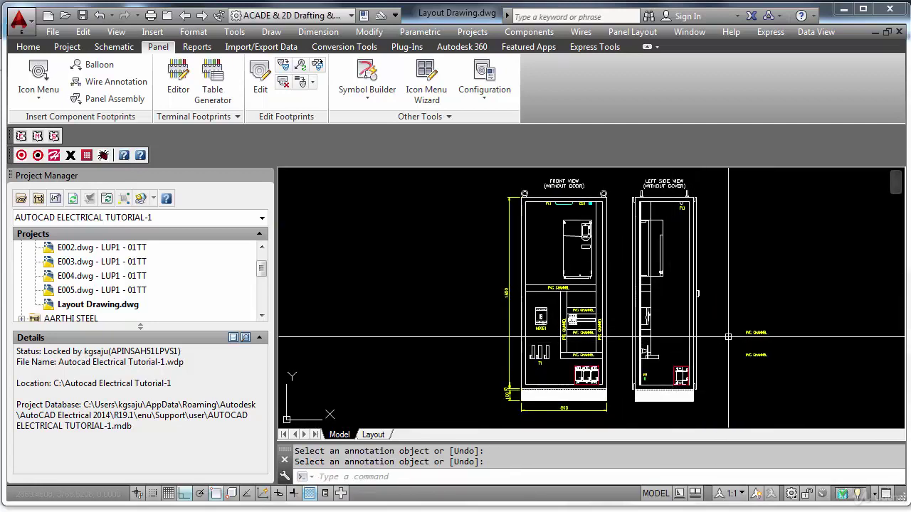
key("Return")
left_click(773, 321)
left_click(744, 369)
key("Return")
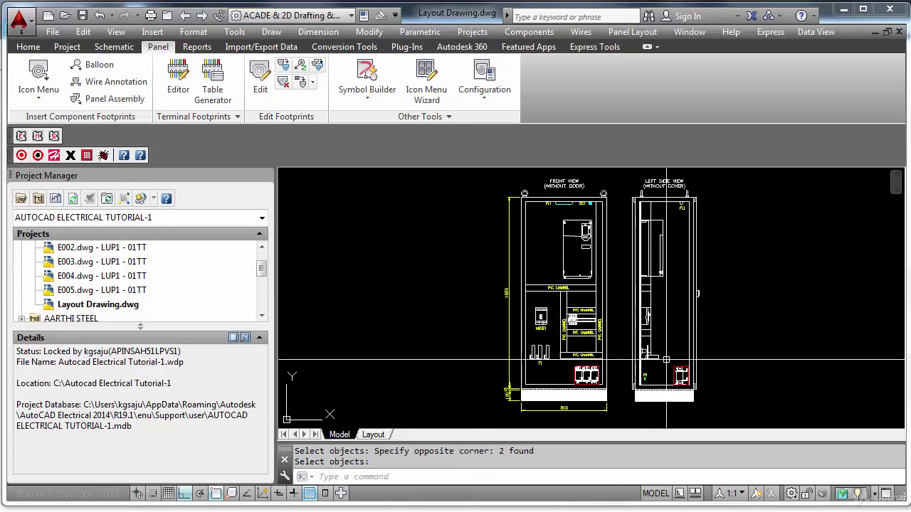
Examine the lower part of the front and side views around MCCB1, T1 and the PVC channels.
scroll(611, 363, "up", 2)
middle_click_drag(622, 351, 619, 372)
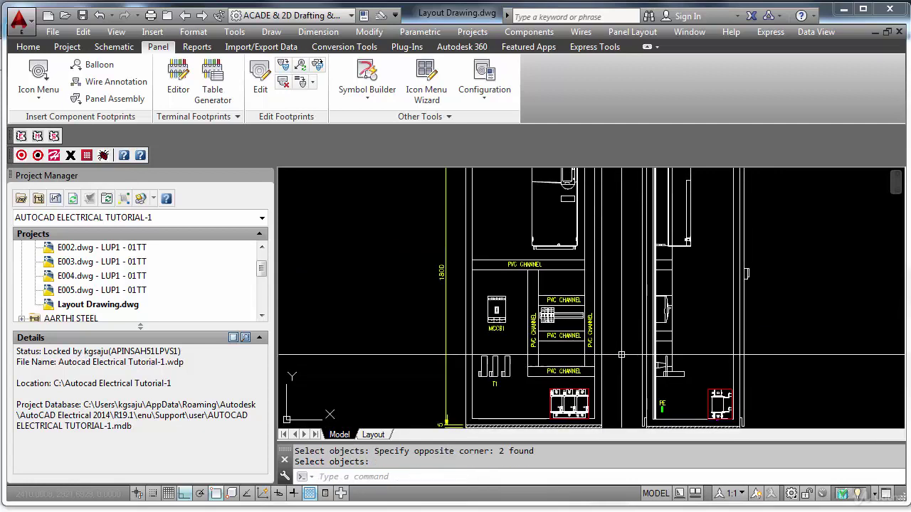
scroll(622, 351, "down", 2)
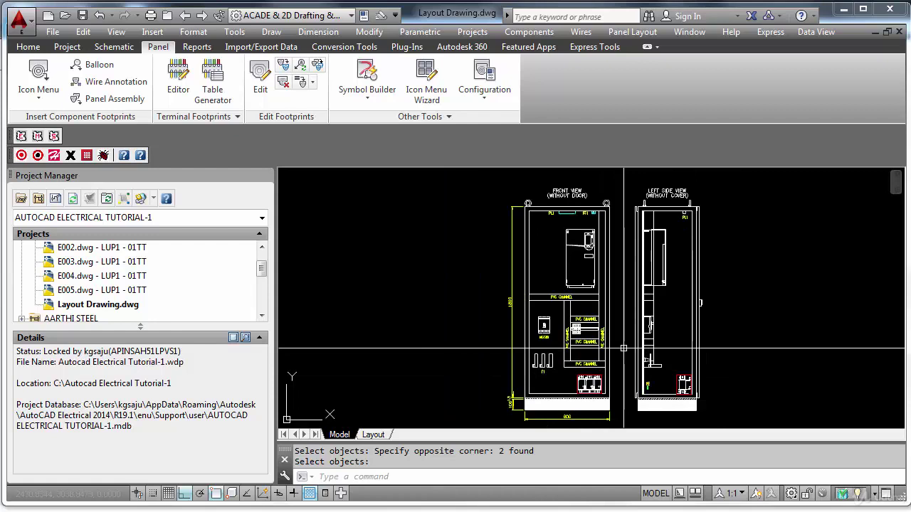
middle_click_drag(623, 349, 646, 316)
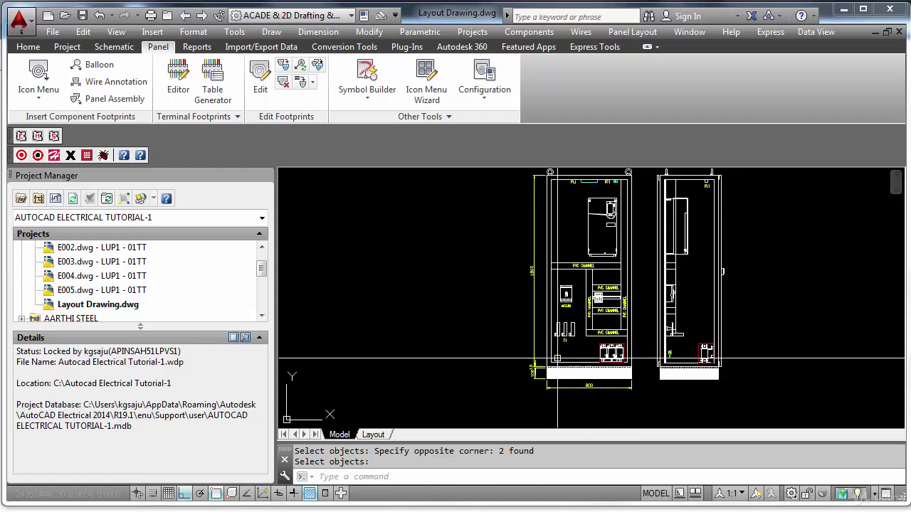
scroll(561, 351, "up", 2)
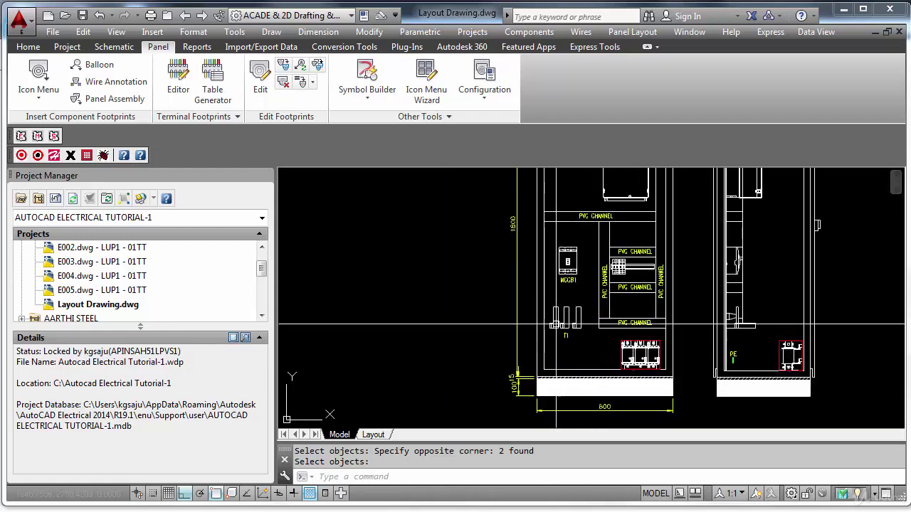
scroll(556, 325, "up", 2)
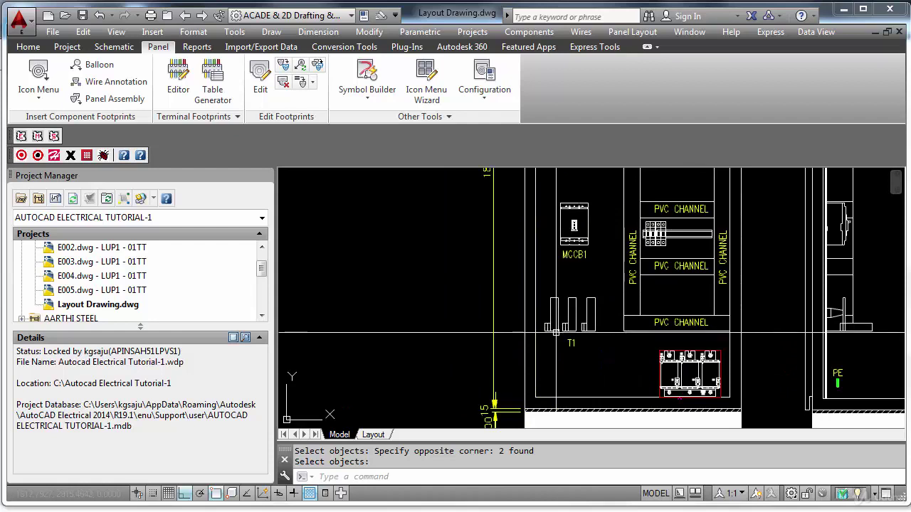
middle_click_drag(553, 362, 550, 335)
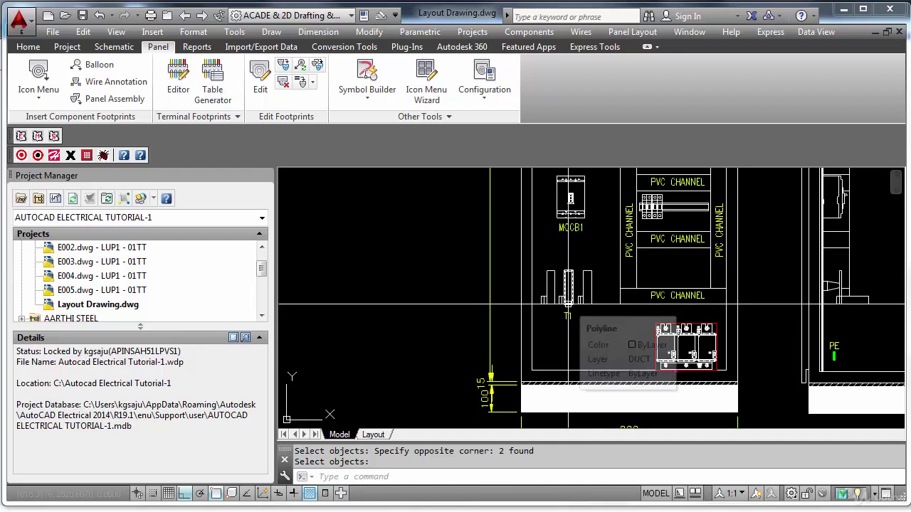
scroll(568, 304, "down", 2)
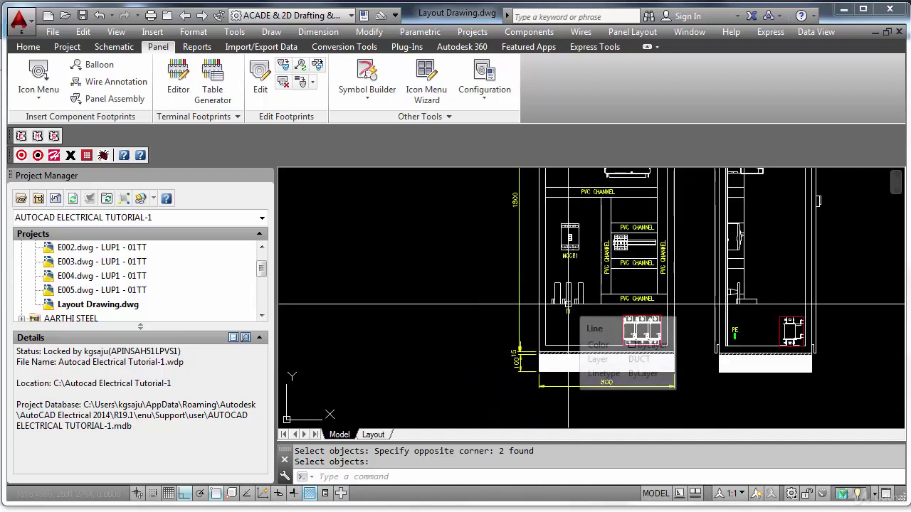
Copy the first terminal block group with its rail from above 1TR1 into the space above the lowest PVC channel in the front view.
scroll(568, 304, "down", 2)
middle_click_drag(871, 333, 318, 320)
middle_click_drag(816, 370, 586, 309)
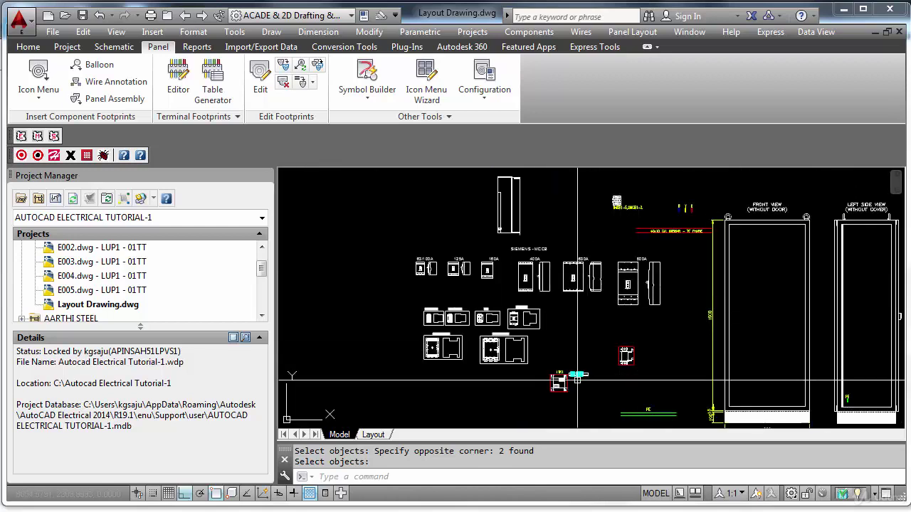
scroll(576, 378, "up", 10)
type("c")
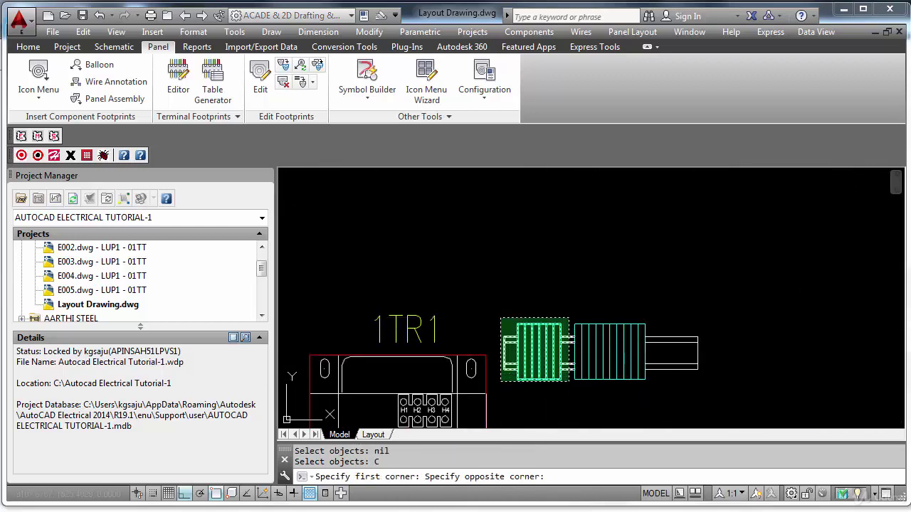
left_click(571, 383)
key("Return")
scroll(565, 374, "down", 2)
left_click(573, 367)
scroll(578, 361, "down", 2)
scroll(522, 353, "down", 4)
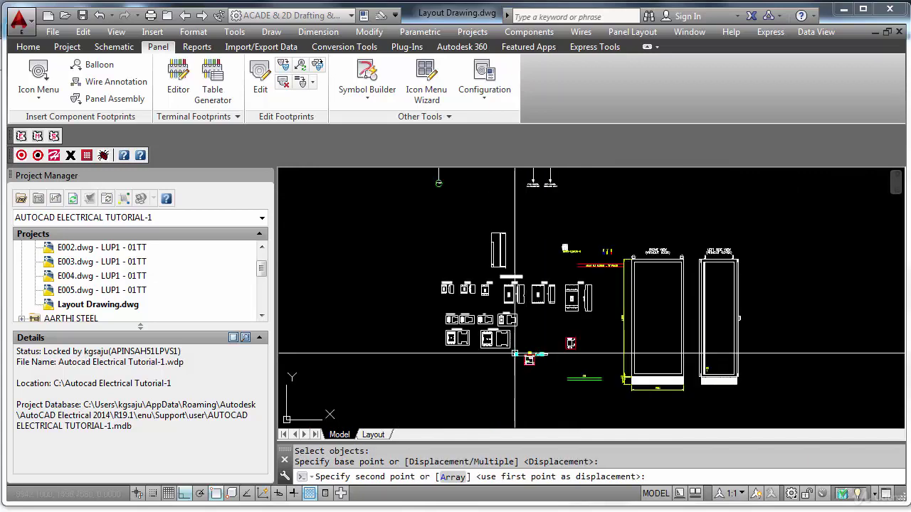
middle_click_drag(458, 353, 686, 402)
key("F8")
middle_click_drag(363, 359, 690, 393)
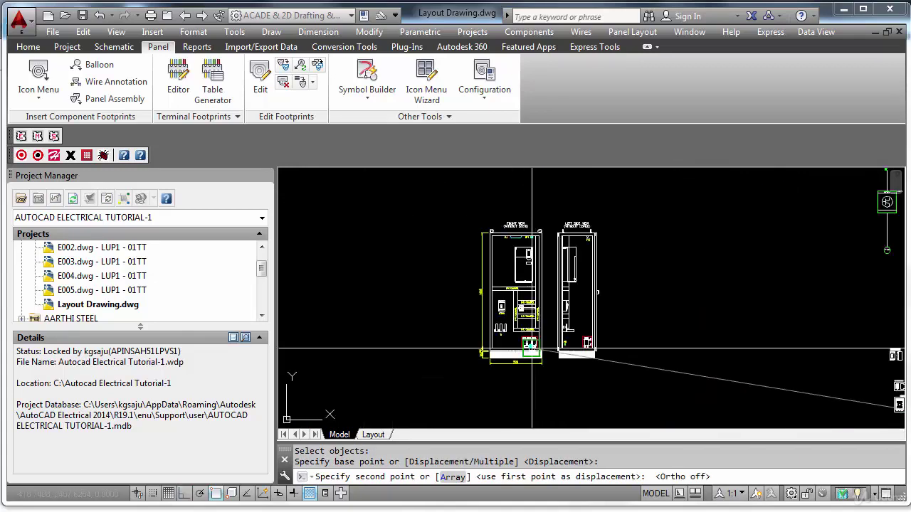
scroll(520, 319, "up", 10)
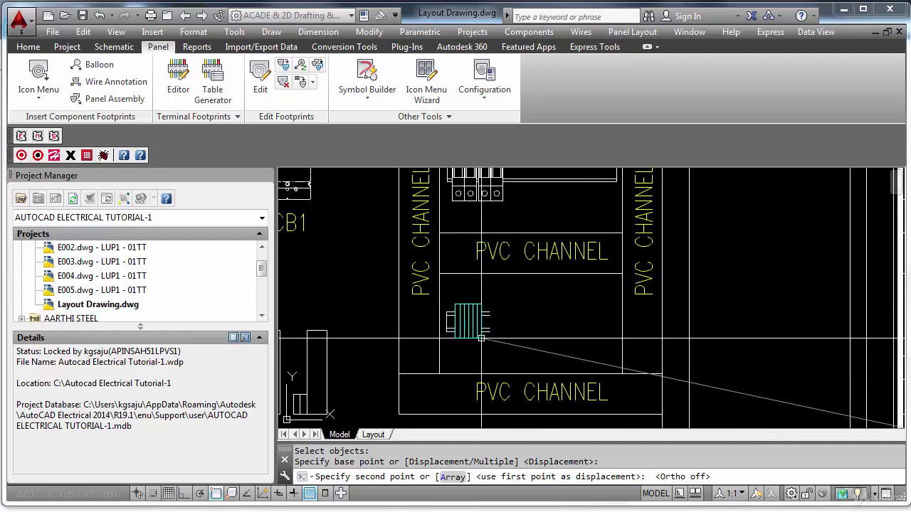
left_click(479, 338)
key("Escape")
Stretch the open end of the copied terminal rail horizontally by about 190 units to near the vertical PVC channel.
type("st")
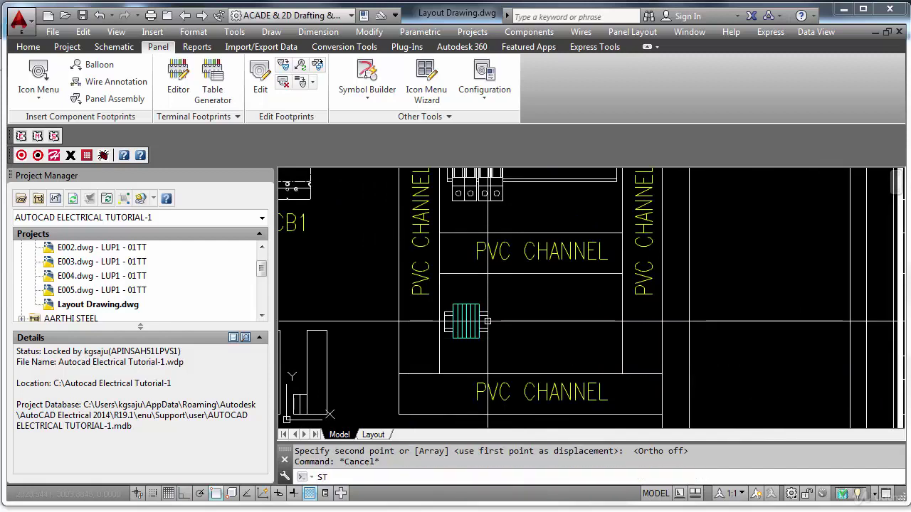
key("Return")
left_click(484, 306)
left_click(487, 343)
key("Return")
left_click(484, 355)
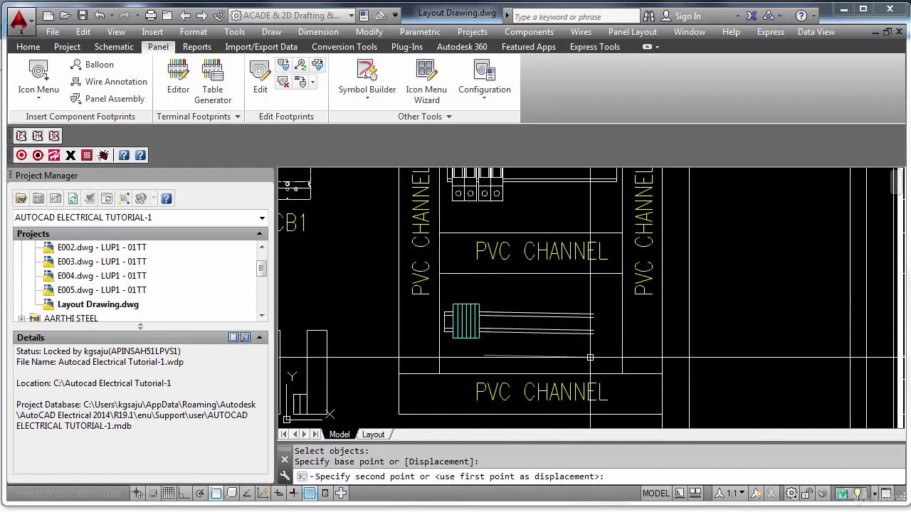
key("F8")
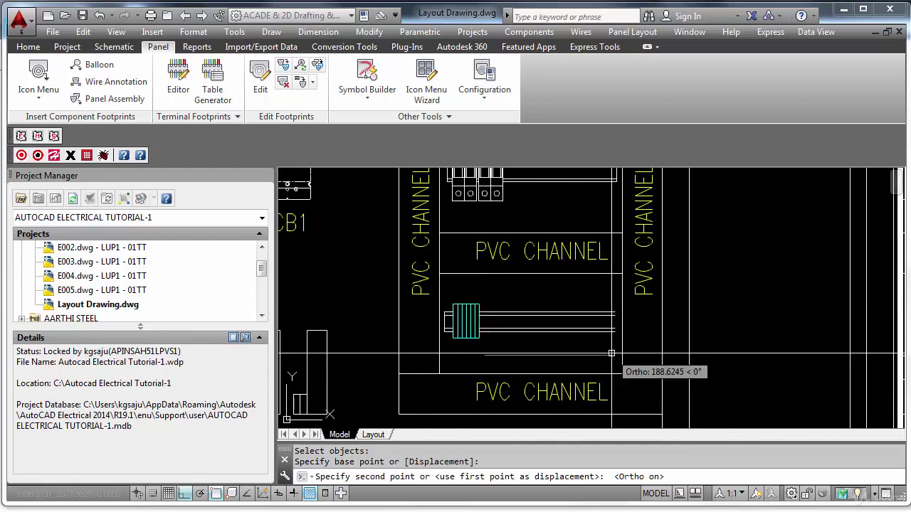
left_click(614, 352)
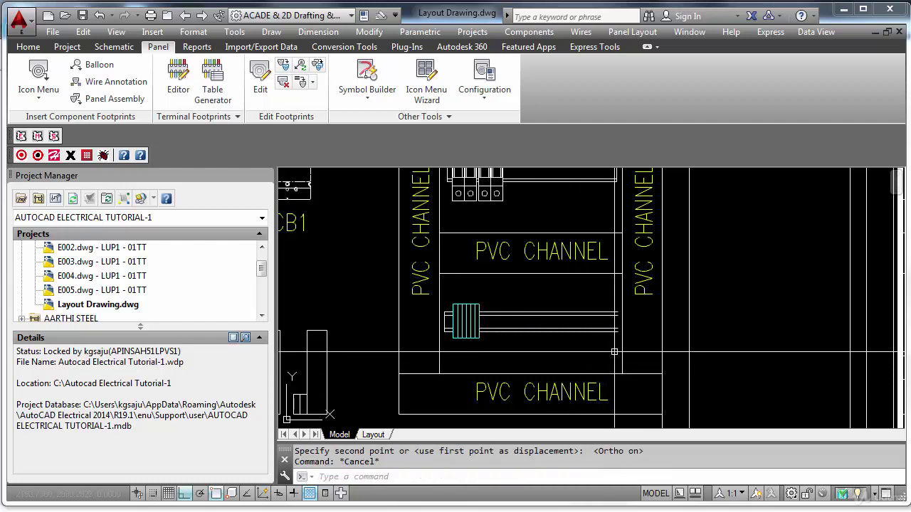
Draw a vertical line closing the open end of the copied terminal rail in the front view.
type("l")
key("Return")
left_click(618, 332)
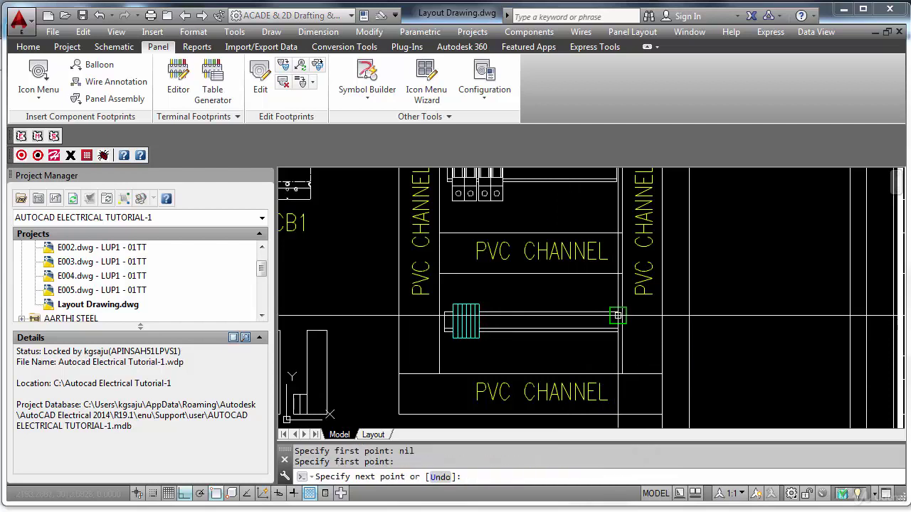
scroll(626, 308, "down", 5)
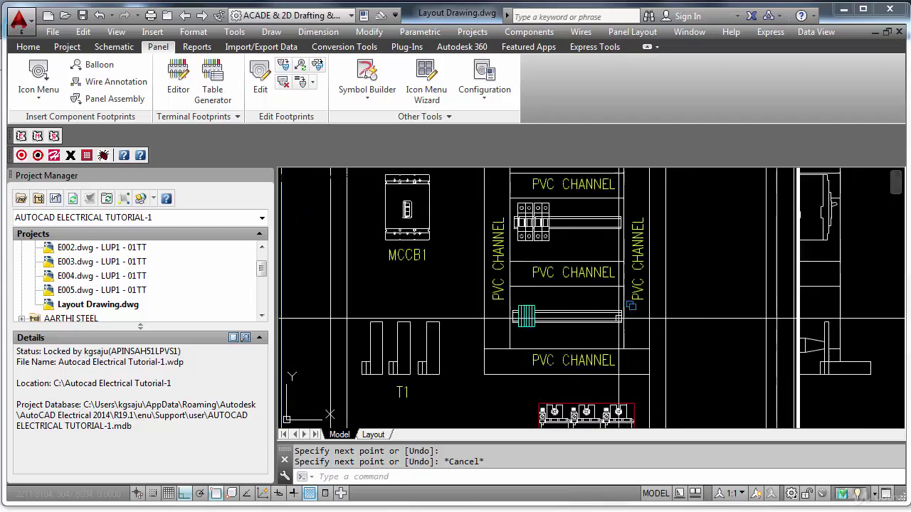
Examine the MCCB and contactor symbol library and the power circuit branch containing DRV1.
mouse_move(783, 334)
middle_mouse_down()
mouse_move(613, 292)
mouse_move(341, 292)
middle_mouse_up()
middle_click_drag(677, 358, 450, 328)
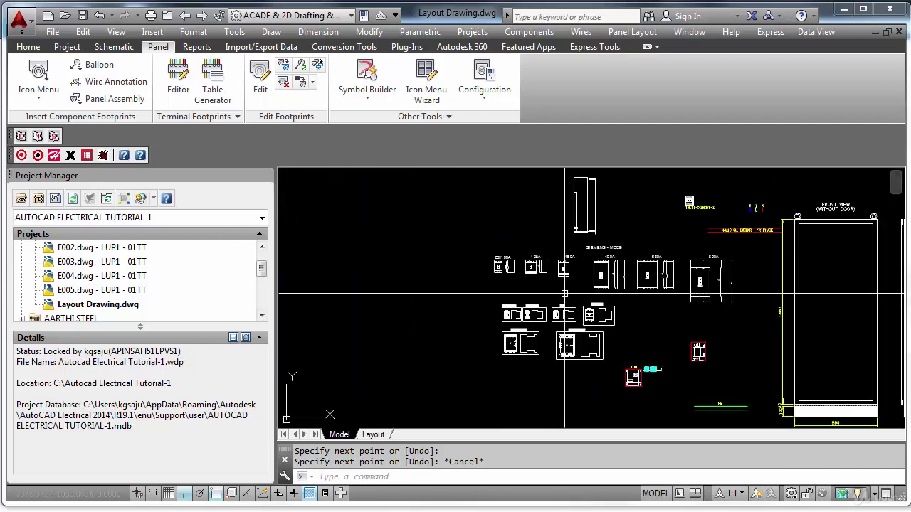
scroll(564, 293, "up", 2)
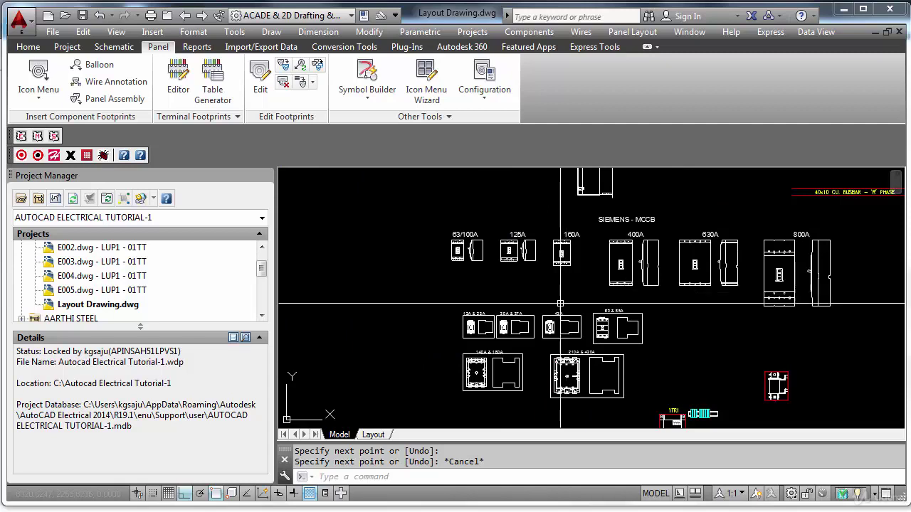
scroll(530, 365, "up", 2)
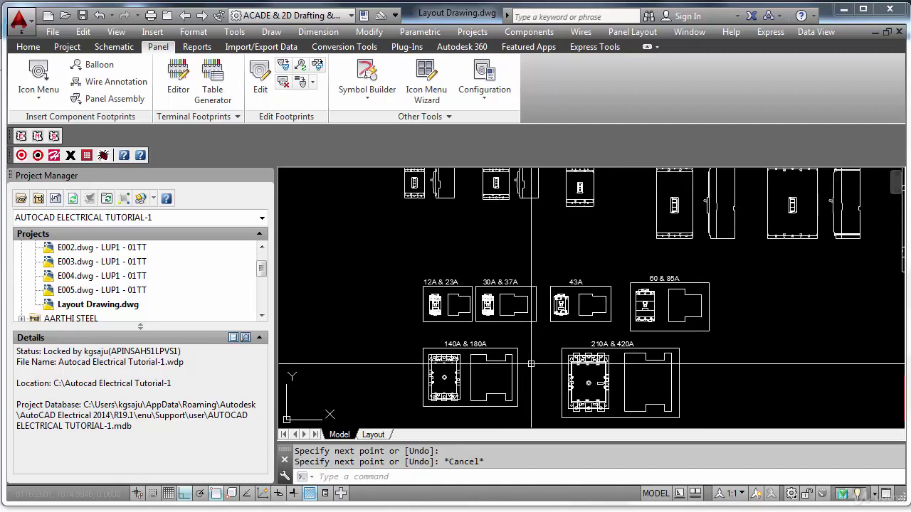
scroll(532, 362, "down", 6)
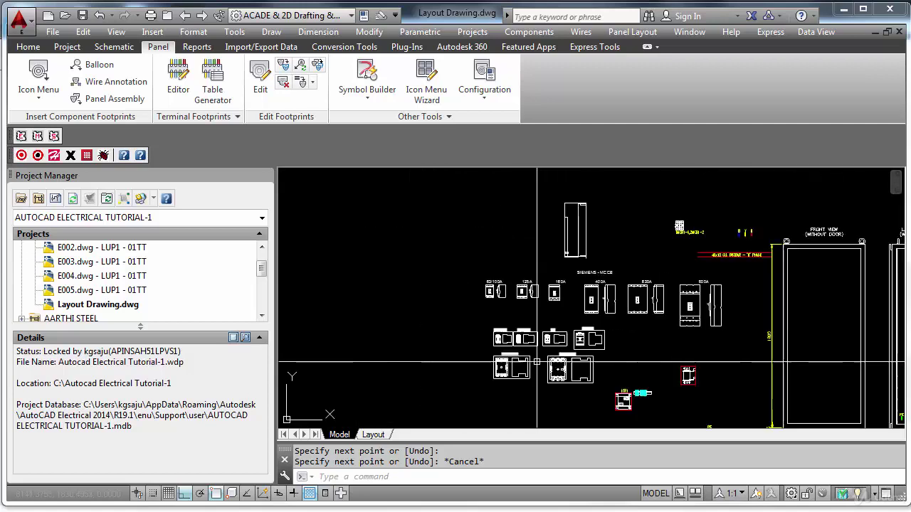
mouse_move(445, 329)
middle_mouse_down()
mouse_move(536, 333)
mouse_move(367, 383)
middle_mouse_up()
scroll(371, 304, "up", 2)
scroll(598, 240, "up", 2)
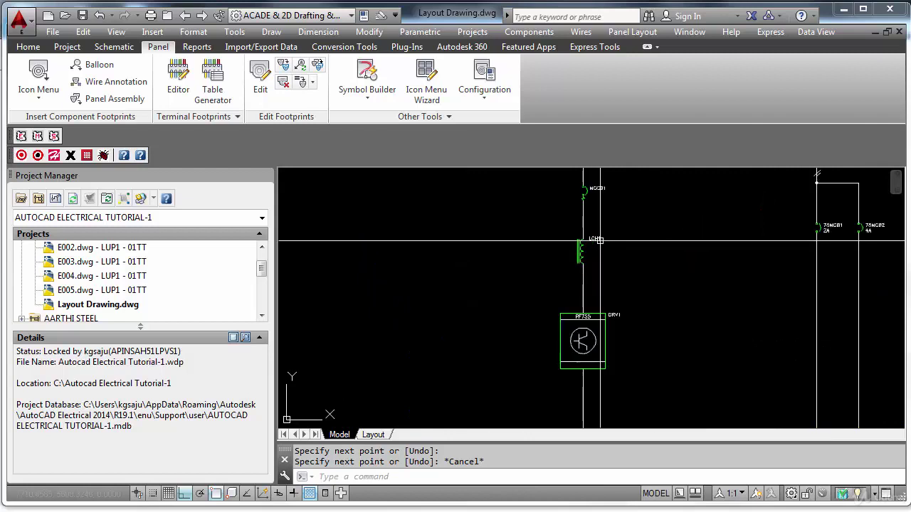
scroll(596, 251, "down", 2)
mouse_move(580, 299)
middle_mouse_down()
mouse_move(569, 301)
mouse_move(569, 244)
middle_mouse_up()
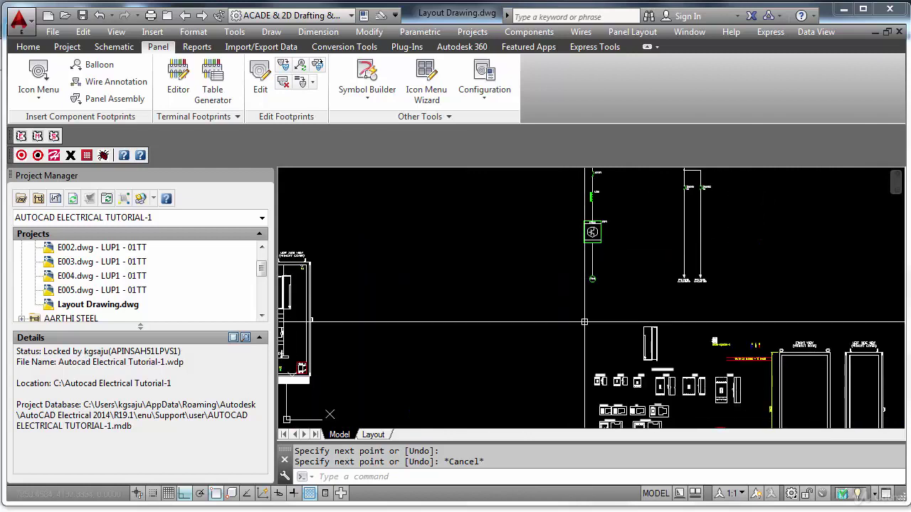
middle_click_drag(584, 321, 554, 273)
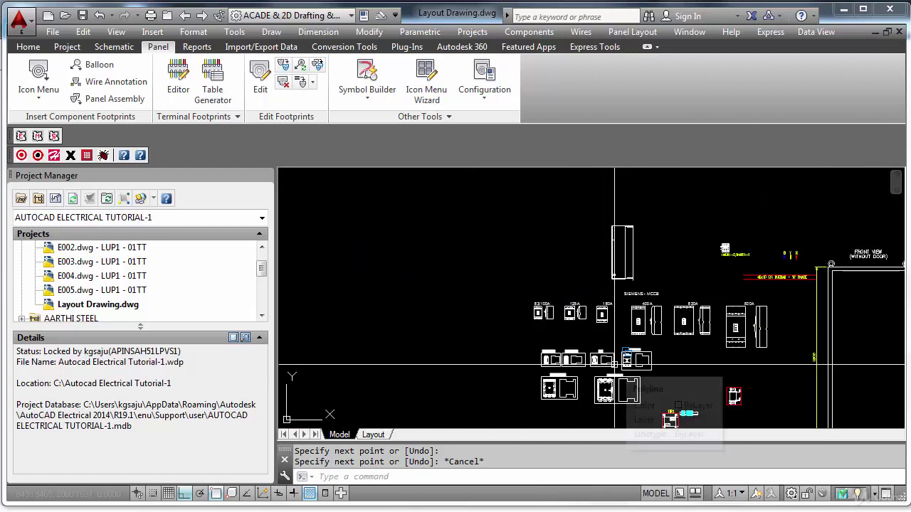
scroll(614, 364, "up", 2)
middle_click_drag(525, 348, 562, 346)
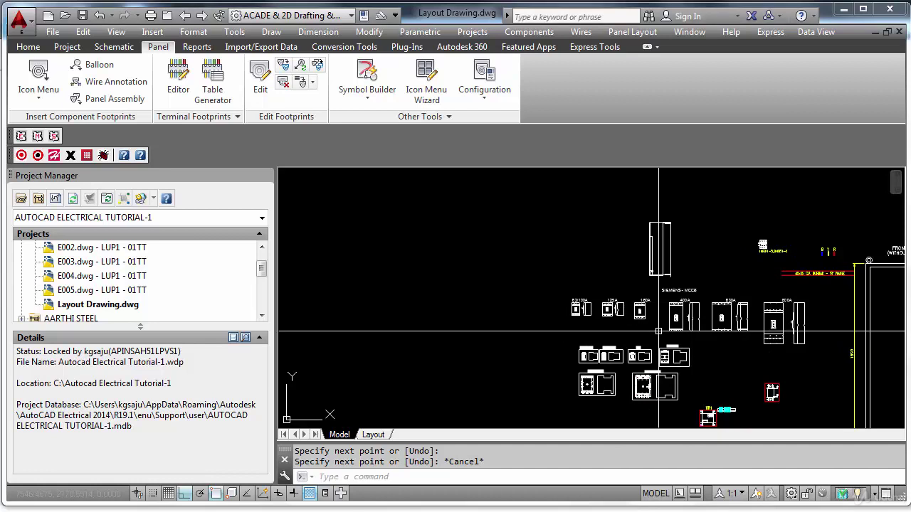
Mirror the complete left side view about a vertical line on its outer side, keeping the original.
scroll(658, 331, "down", 1)
middle_click_drag(425, 320, 504, 331)
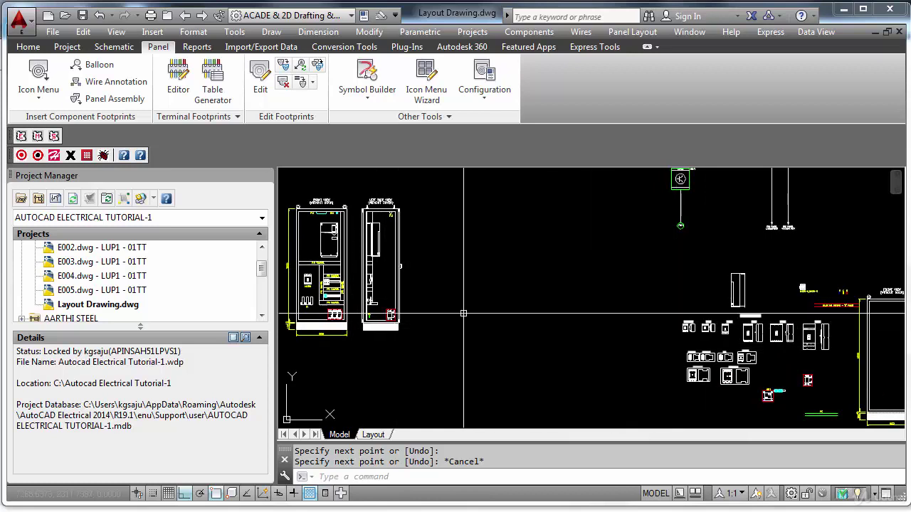
middle_click_drag(464, 313, 481, 318)
middle_click_drag(380, 295, 496, 331)
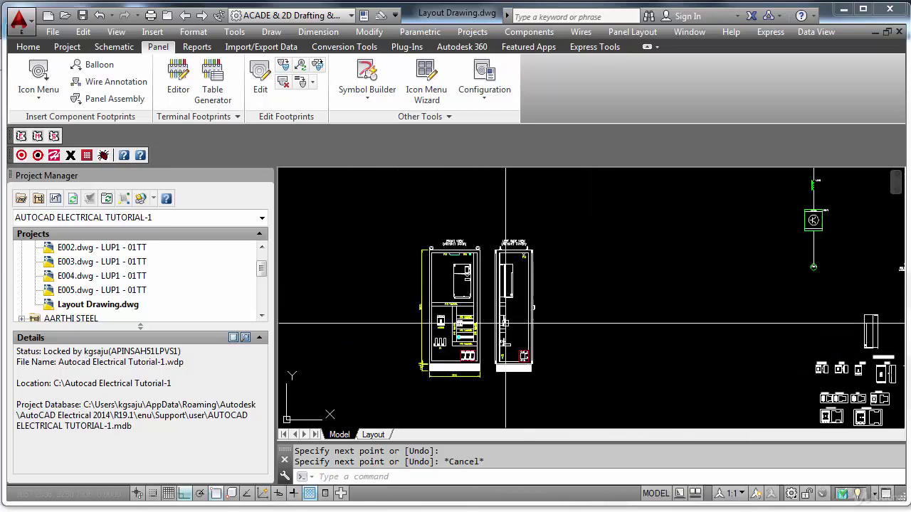
type("mi")
key("Return")
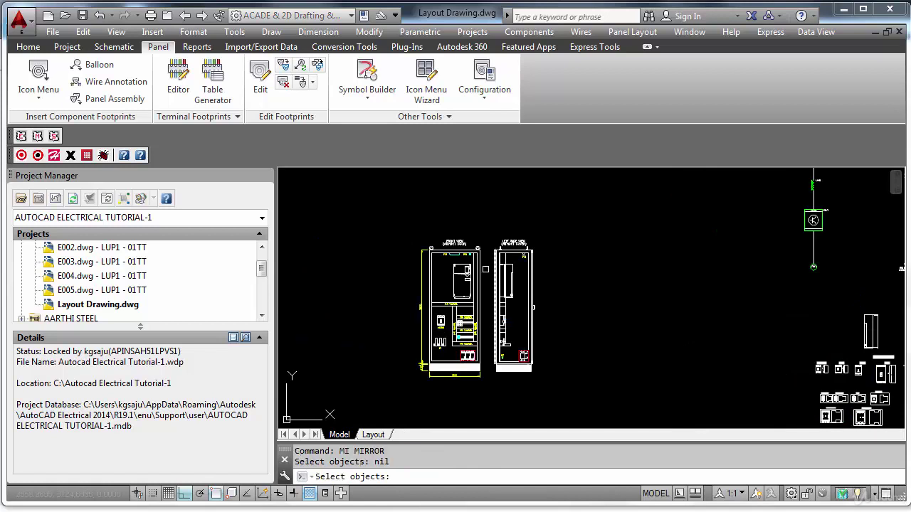
left_click(485, 232)
left_click(559, 408)
key("Return")
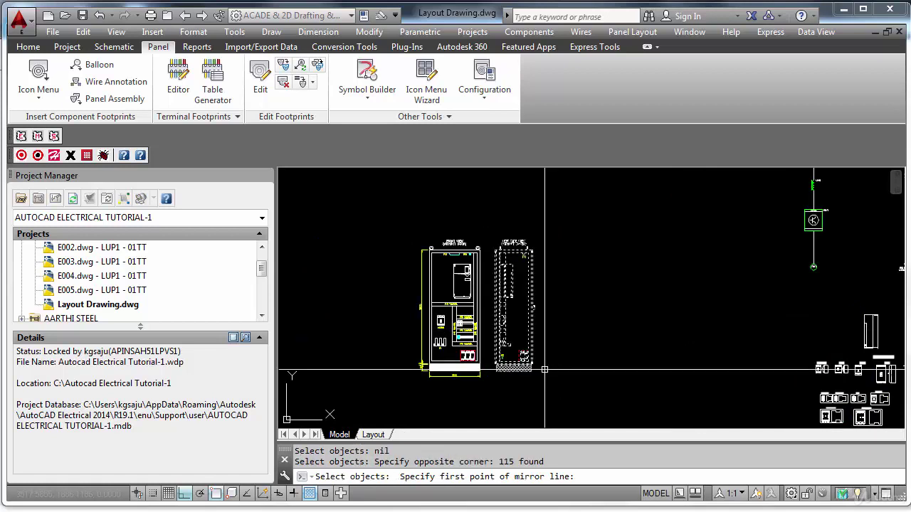
left_click(544, 370)
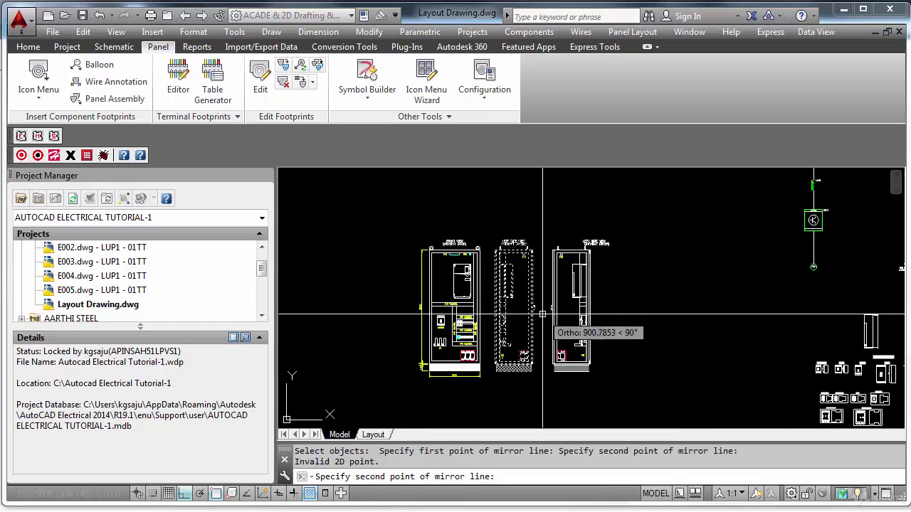
left_click(538, 206)
key("Return")
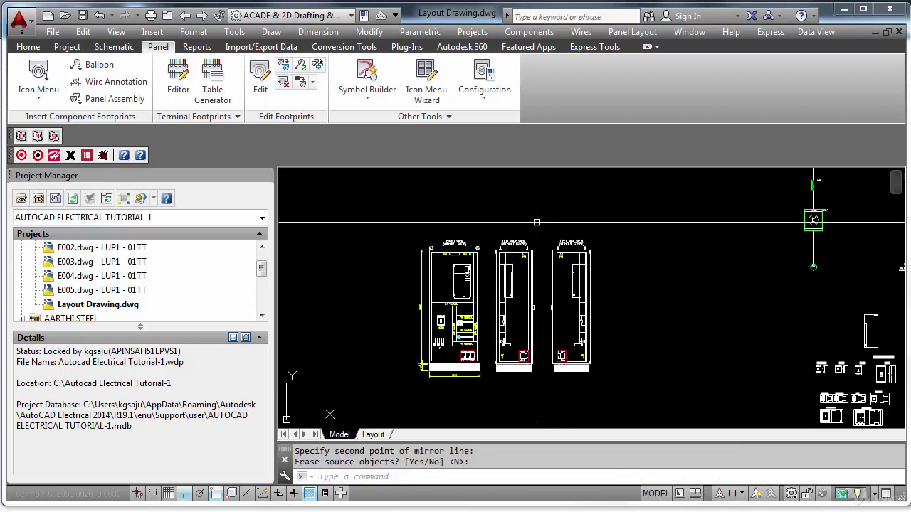
Replace LEFT with RIGHT in the mirrored view's title so it reads RIGHT SIDE VIEW.
scroll(536, 223, "up", 5)
type("q")
key("Return")
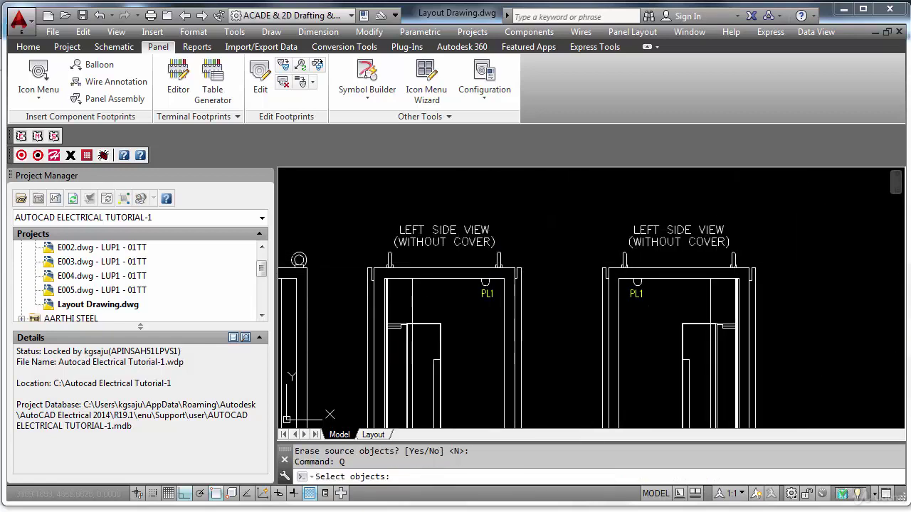
left_click(740, 224)
left_click(664, 234)
key("Return")
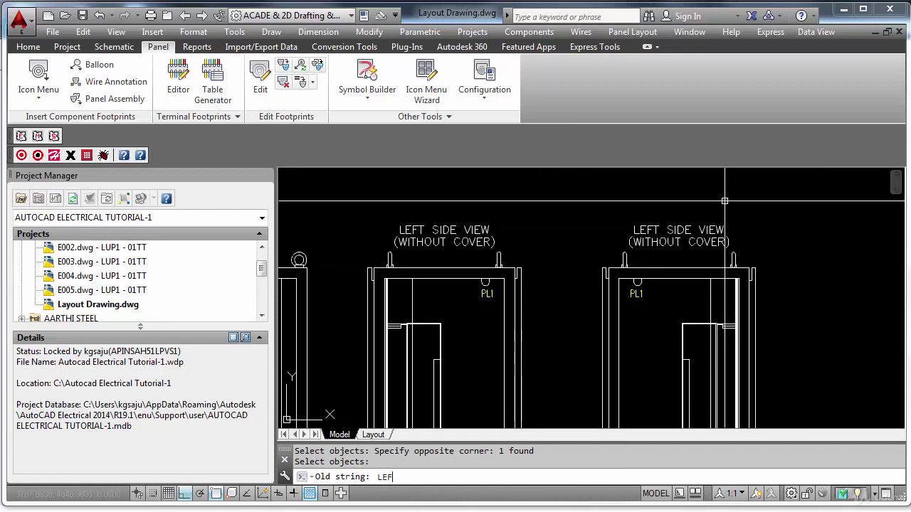
type("RIGHT")
key("Return")
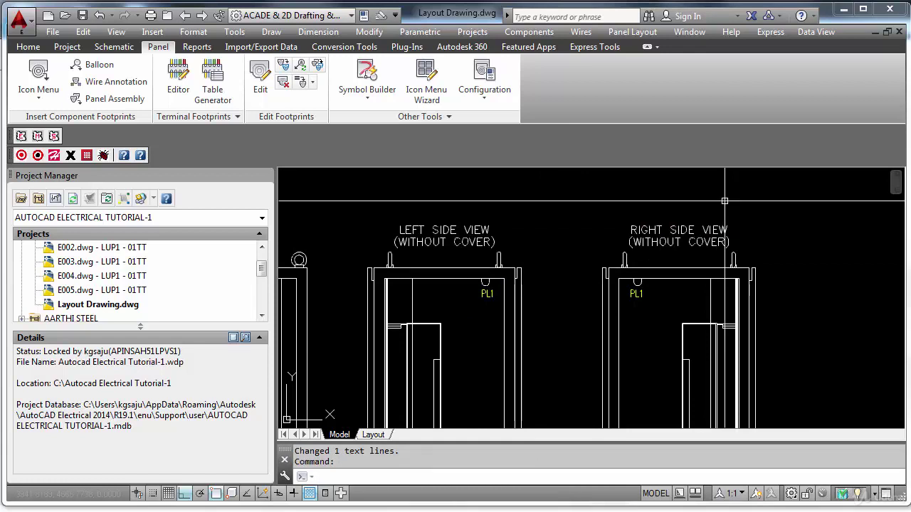
scroll(724, 201, "down", 4)
scroll(582, 290, "up", 2)
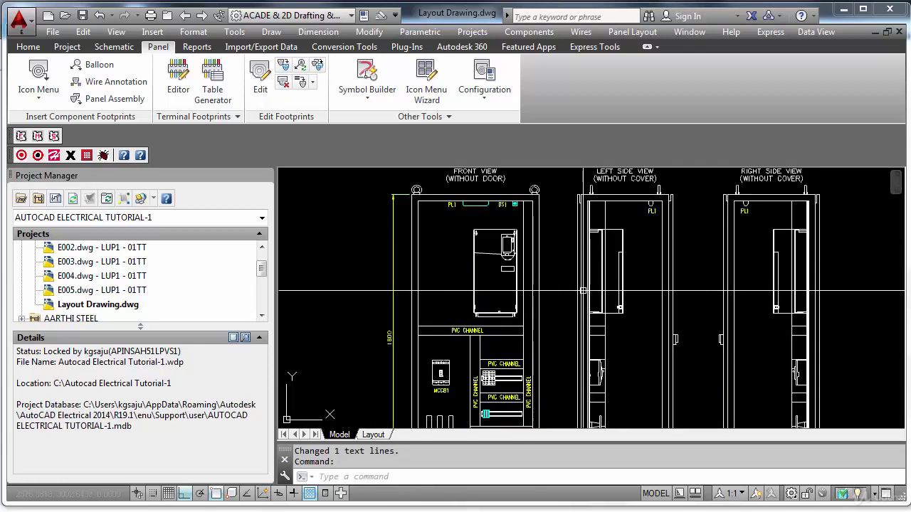
scroll(480, 342, "up", 3)
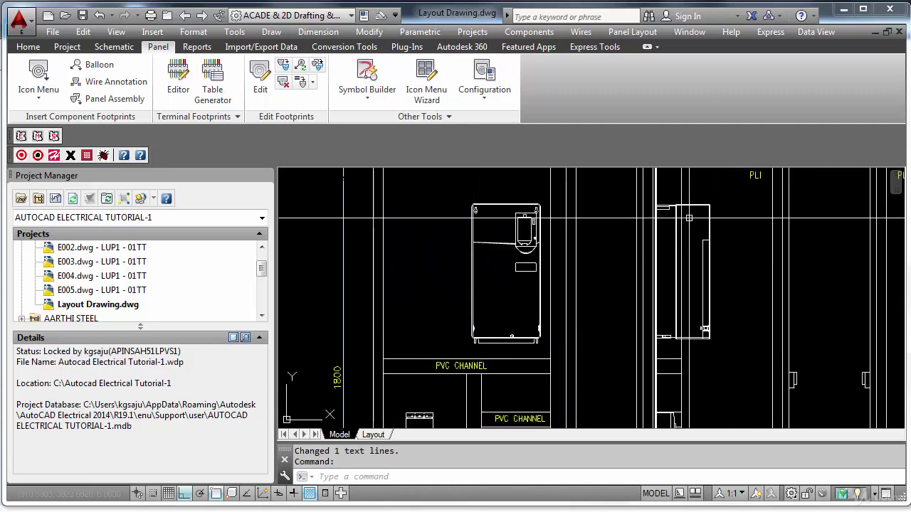
scroll(697, 207, "up", 3)
type("T")
key("Return")
key("Escape")
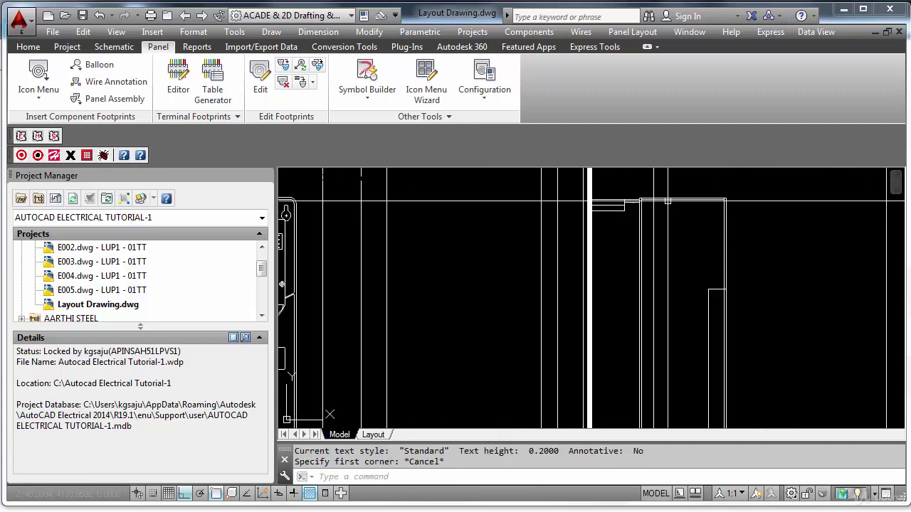
Try to trim the geometry where the PVC channel line crosses the drive profile in the left side view, and undo the trim.
type("TR")
key("Return")
scroll(662, 200, "up", 2)
left_click(661, 199)
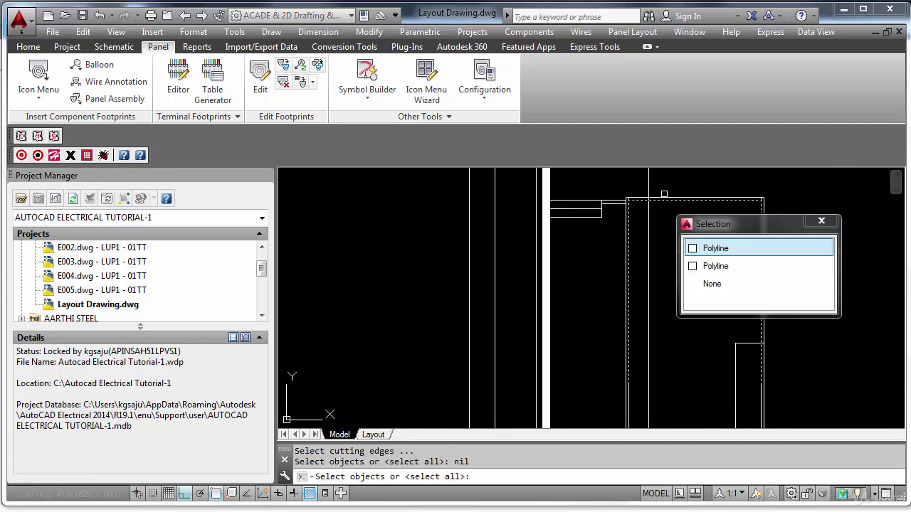
left_click(701, 244)
key("Return")
scroll(666, 213, "down", 3)
key("Escape")
scroll(665, 209, "up", 3)
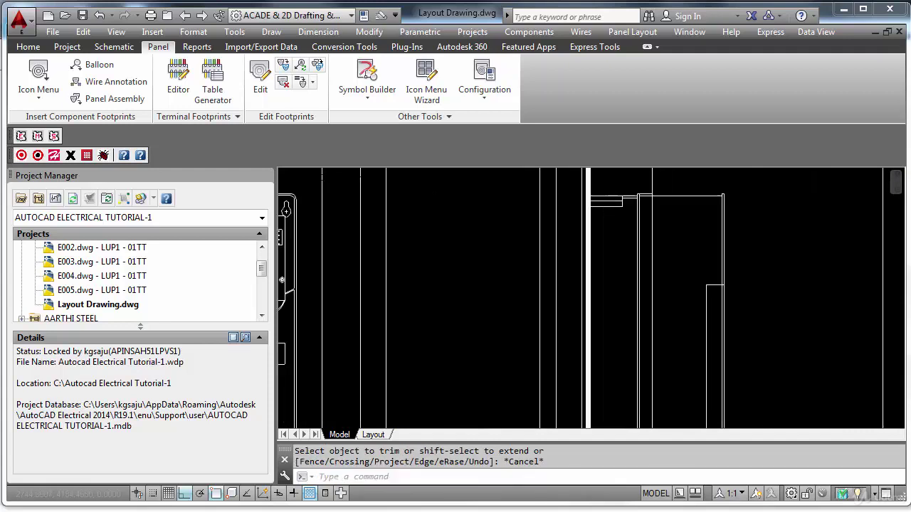
type("U")
key("Return")
scroll(661, 204, "up", 2)
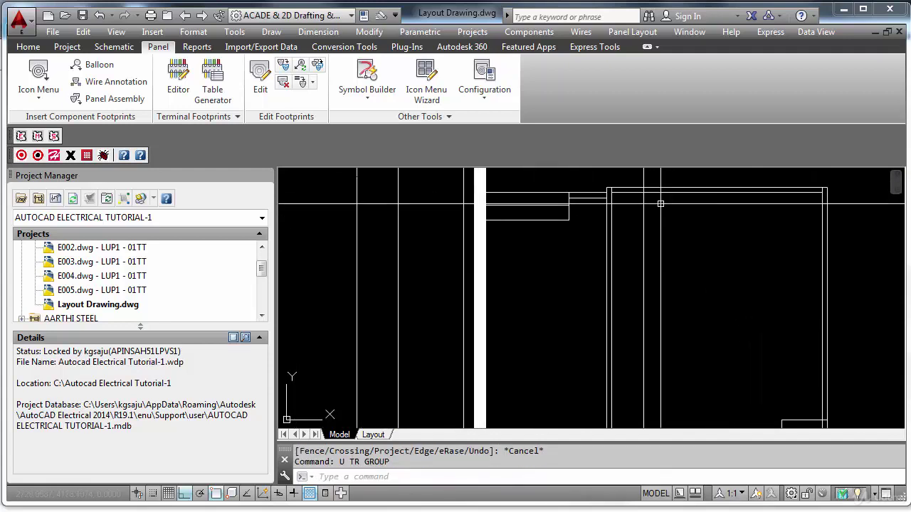
Trim the vertical PVC channel line inside the drive profile in the left side view, using the drive's outer outline as cutting edge.
type("TR")
key("Return")
left_click(656, 188)
scroll(656, 187, "down", 2)
key("Return")
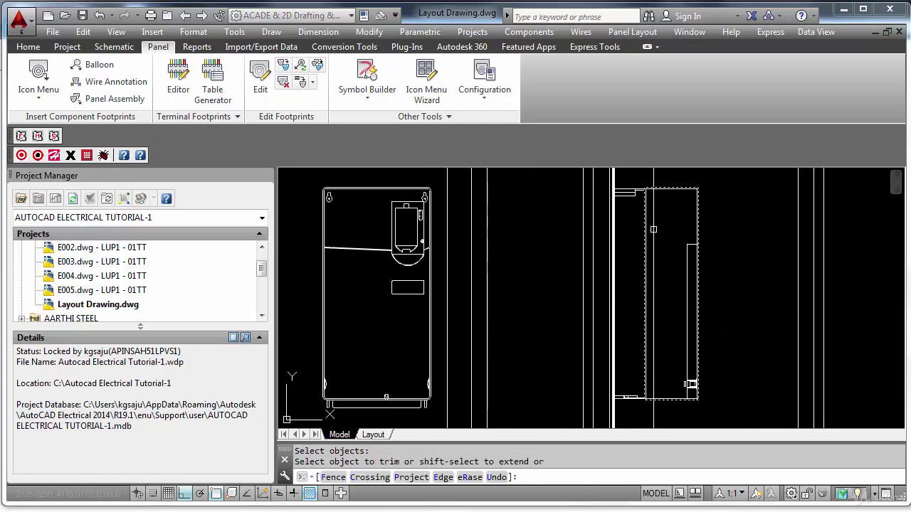
key("Escape")
scroll(654, 232, "down", 2)
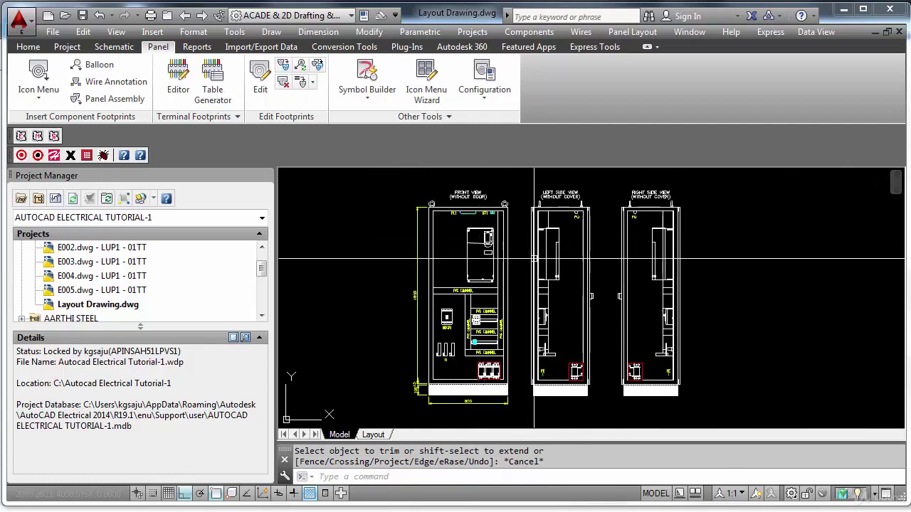
Extend the short horizontal PVC channel line beside the MCCB profile to the mounting plate in the right side view.
scroll(670, 252, "down", 3)
scroll(670, 253, "up", 4)
scroll(662, 258, "down", 2)
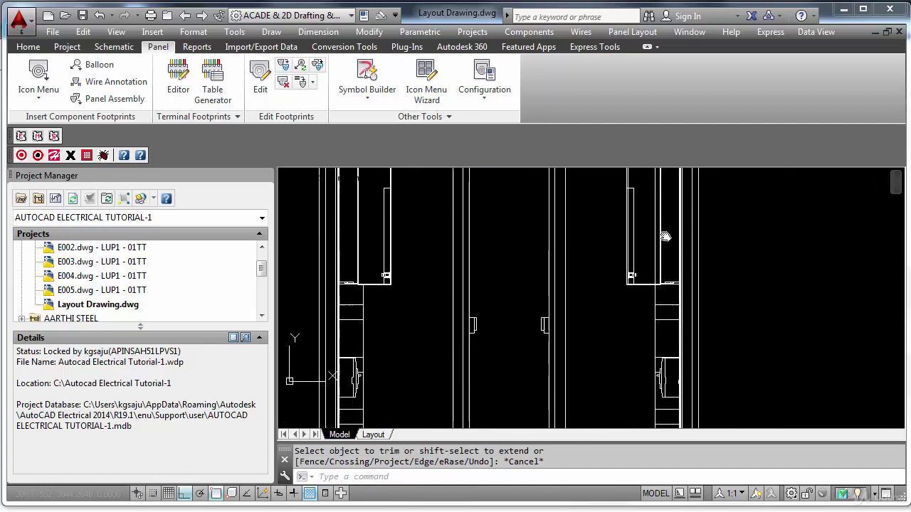
middle_click_drag(660, 323, 675, 289)
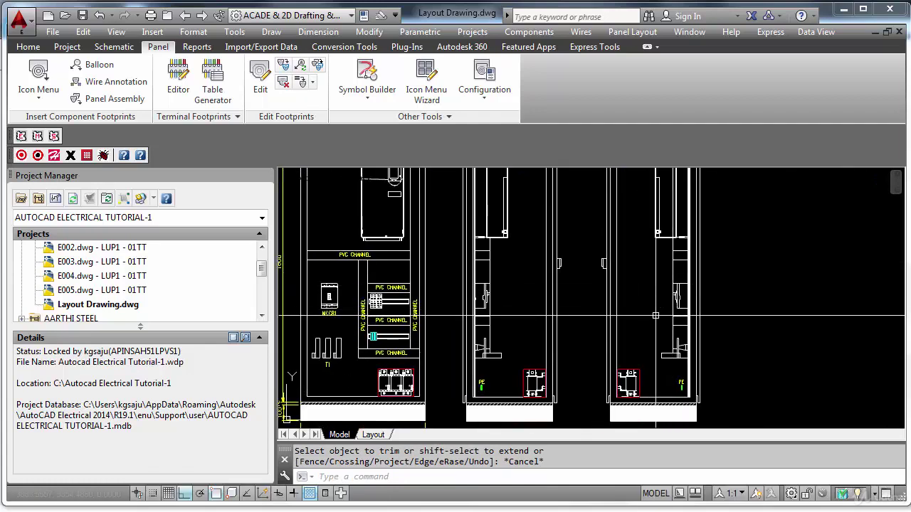
scroll(653, 315, "up", 3)
type("e")
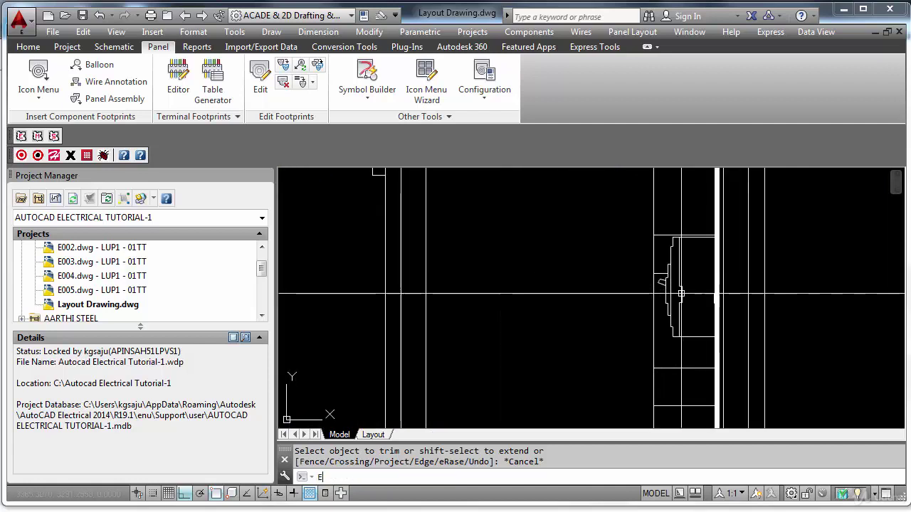
key("Return")
left_click(678, 301)
key("Escape")
type("tr")
key("Return")
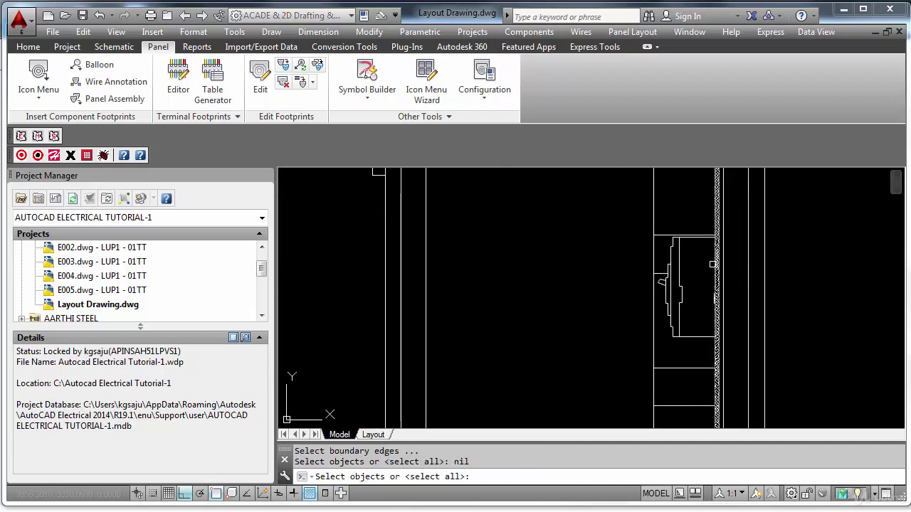
key("Return")
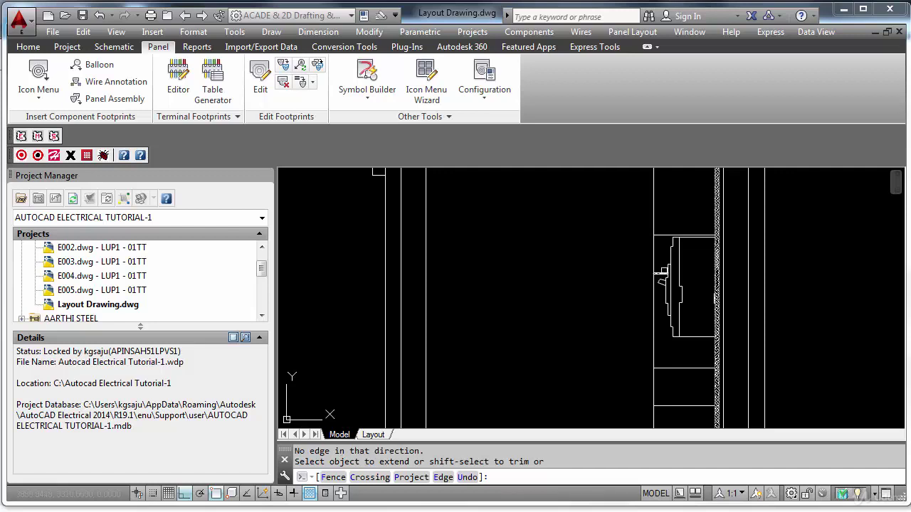
left_click(664, 270)
key("Escape")
Erase the inner and outer outlines of the MCCB side profile in the right side view.
type("e")
key("Return")
left_click(680, 258)
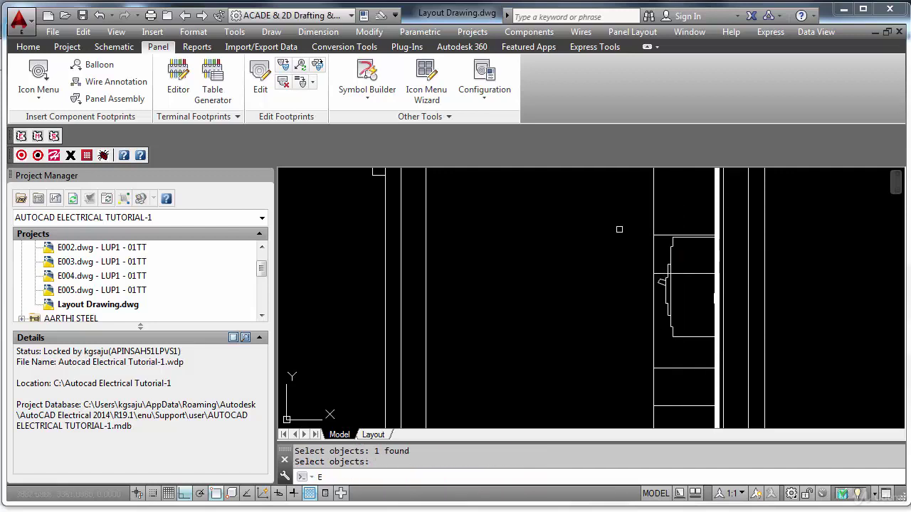
left_click(619, 229)
left_click(674, 333)
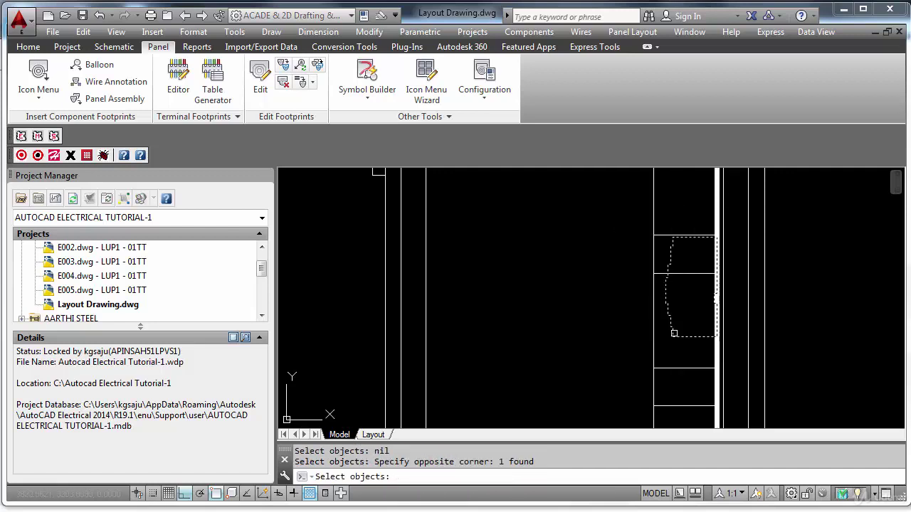
key("Return")
Erase the leftover short horizontal line of the MCCB profile beside the mounting plate in the right side view.
scroll(679, 314, "down", 2)
scroll(672, 294, "up", 2)
type("e")
key("Return")
left_click(676, 259)
left_click(732, 348)
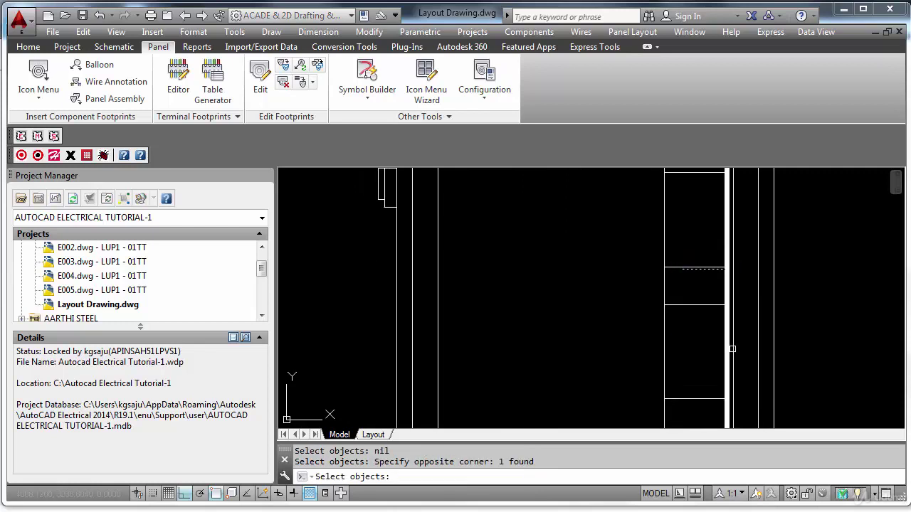
key("Return")
scroll(530, 313, "down", 4)
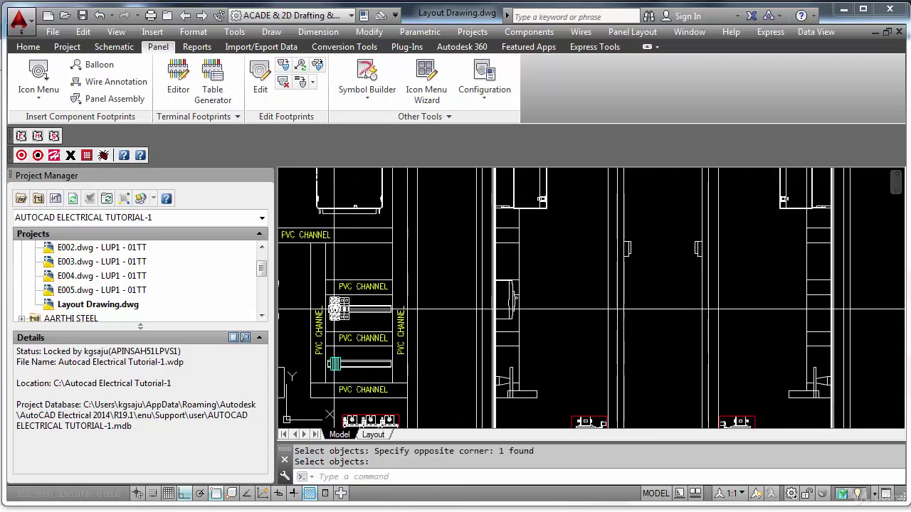
Copy the right-hand two-pole breaker from the front view's DIN rail horizontally into the right side view.
scroll(338, 308, "up", 4)
type("c")
key("Return")
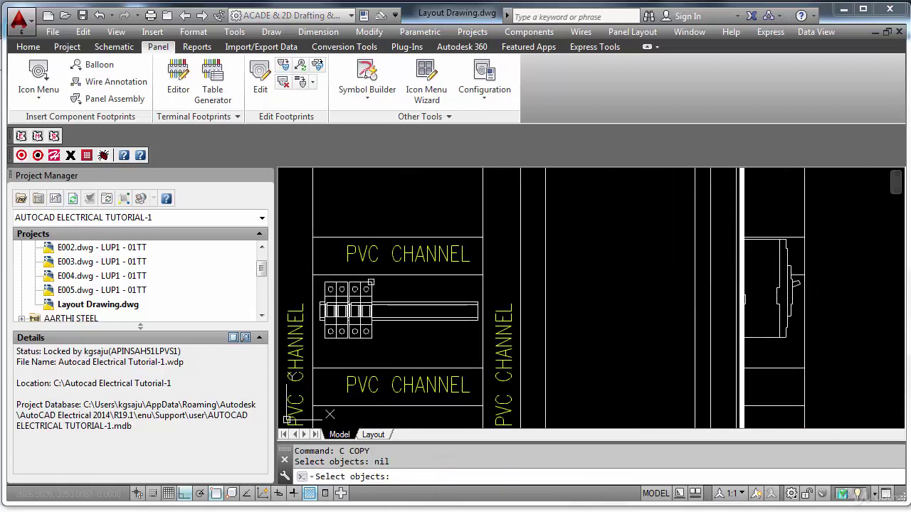
key("Return")
left_click(369, 281)
scroll(370, 280, "down", 4)
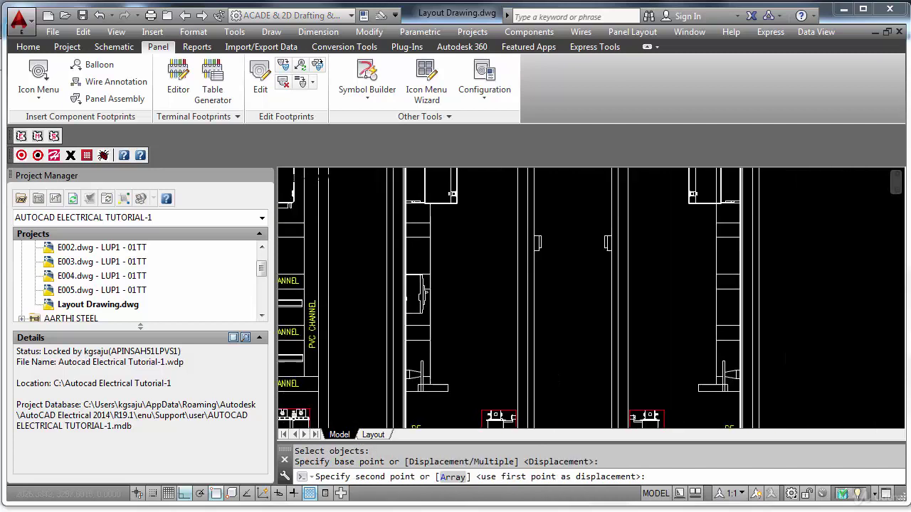
scroll(676, 299, "up", 5)
key("Escape")
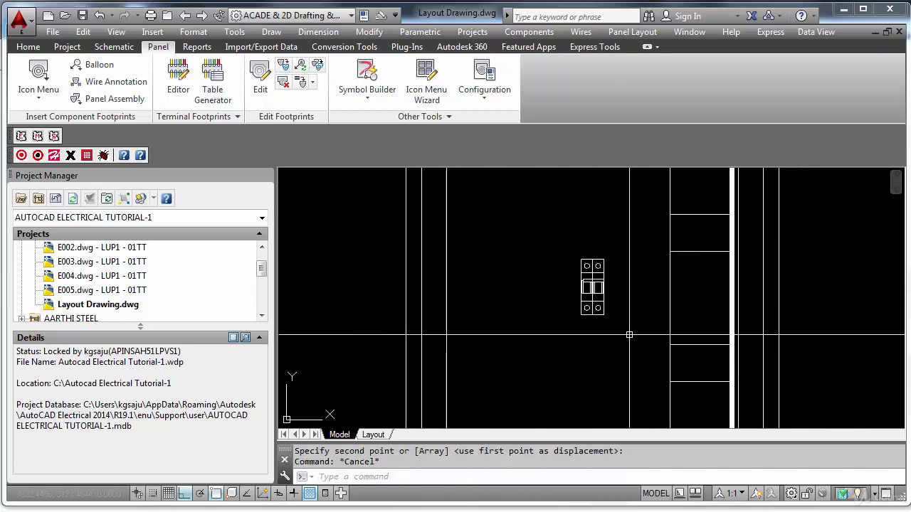
Draw two short horizontal lines from the upper and lower corners of the copied breaker toward the mounting plate.
type("L")
key("Return")
left_click(604, 259)
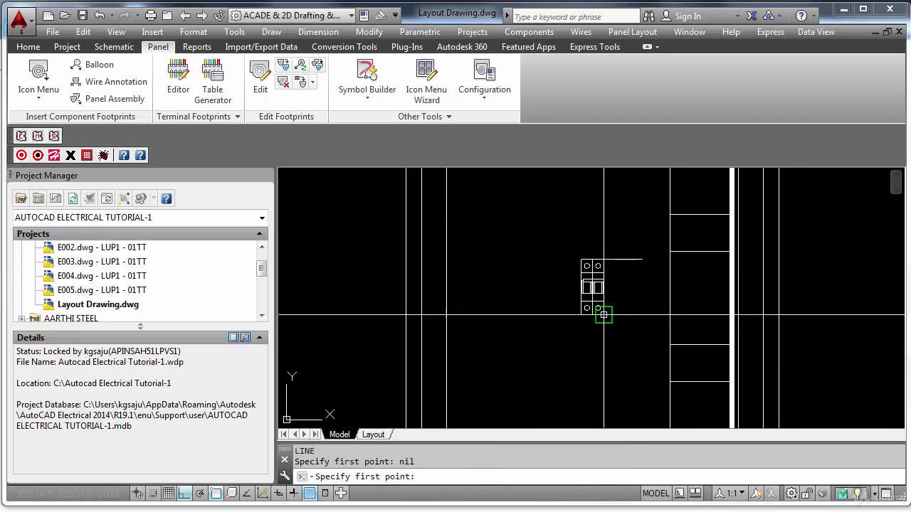
left_click(640, 318)
key("Escape")
key("Escape")
Extend both horizontal breaker lines to the mounting plate in the right side view.
type("EX")
key("Return")
left_click(727, 284)
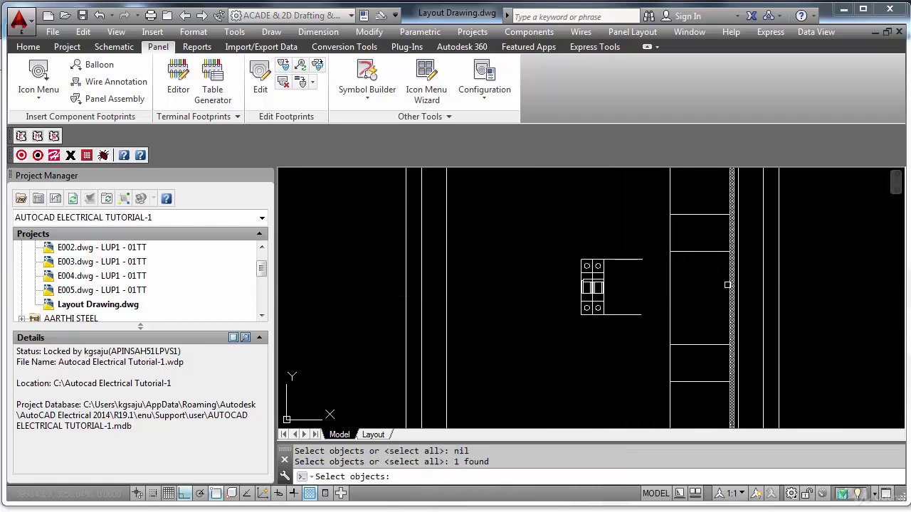
key("Return")
left_click(653, 241)
left_click(630, 339)
key("Escape")
Draw a vertical line along the mounting plate joining the ends of the two horizontal breaker lines.
type("L")
key("Return")
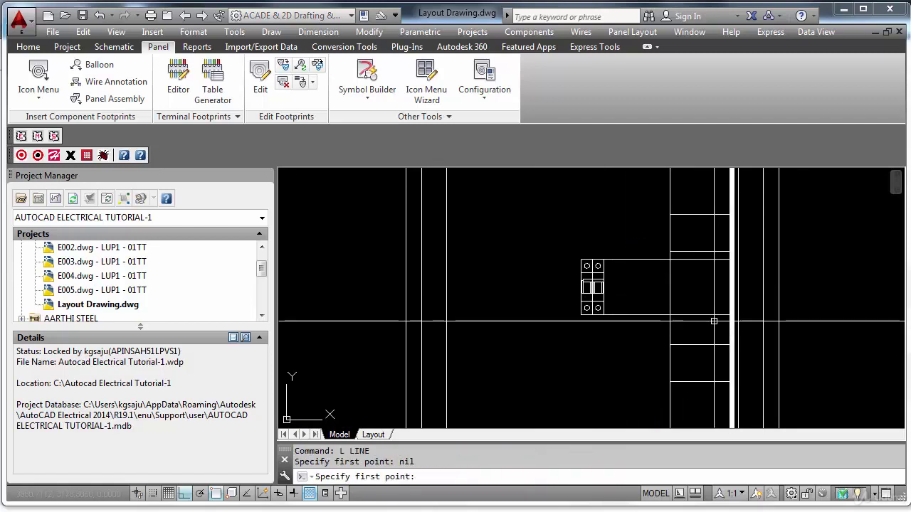
left_click(728, 314)
left_click(731, 260)
key("Escape")
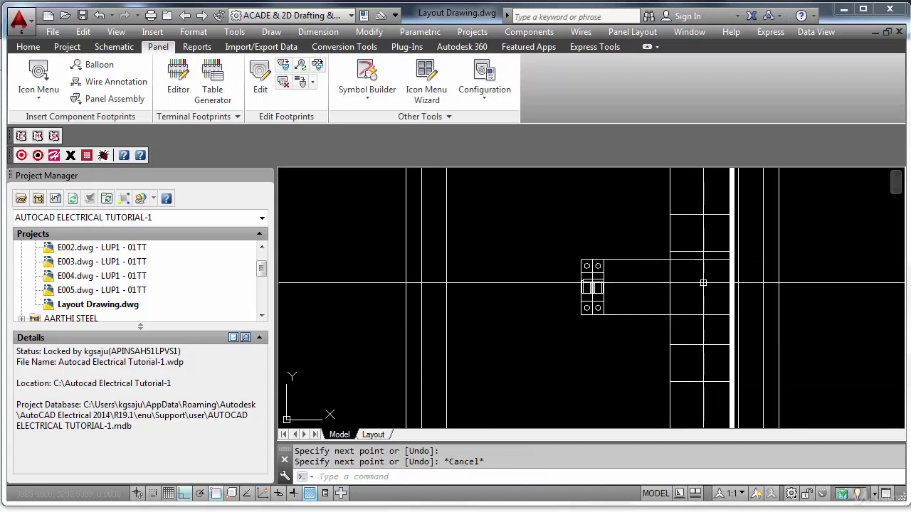
Move the new vertical line 50 units away from the mounting plate toward the copied breaker.
type("M")
key("Return")
type("L")
key("Return")
key("Return")
left_click(619, 348)
type("50")
key("Return")
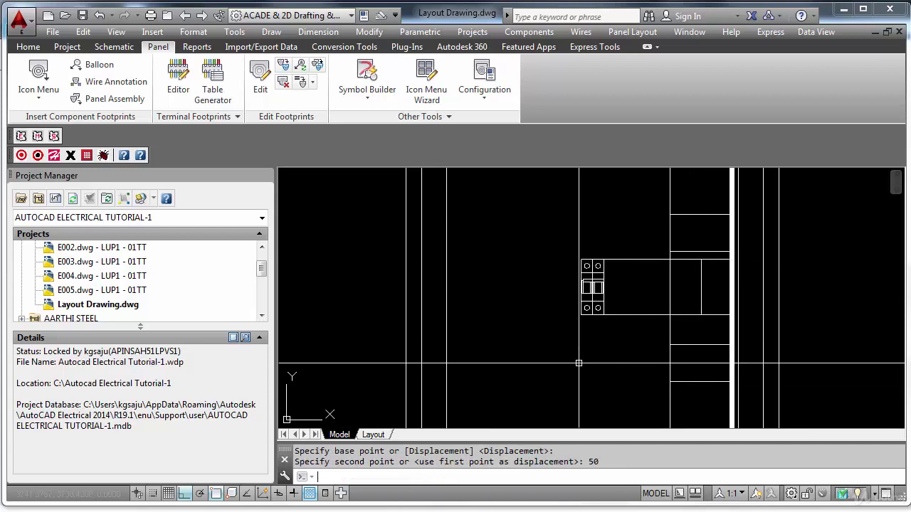
Trim the two horizontal breaker lines on the copied breaker's side, using the moved vertical line as cutting edge.
type("tr")
key("Return")
left_click(691, 296)
key("Return")
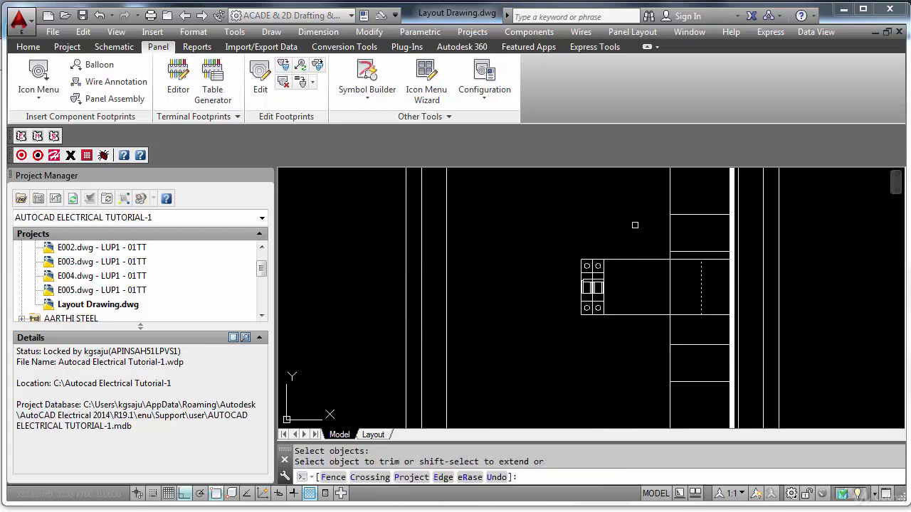
left_click(637, 225)
left_click(613, 336)
key("Return")
Erase the reference copy of the breaker from the right side view.
type("e")
left_click(620, 254)
left_click(556, 355)
key("Return")
scroll(571, 341, "down", 6)
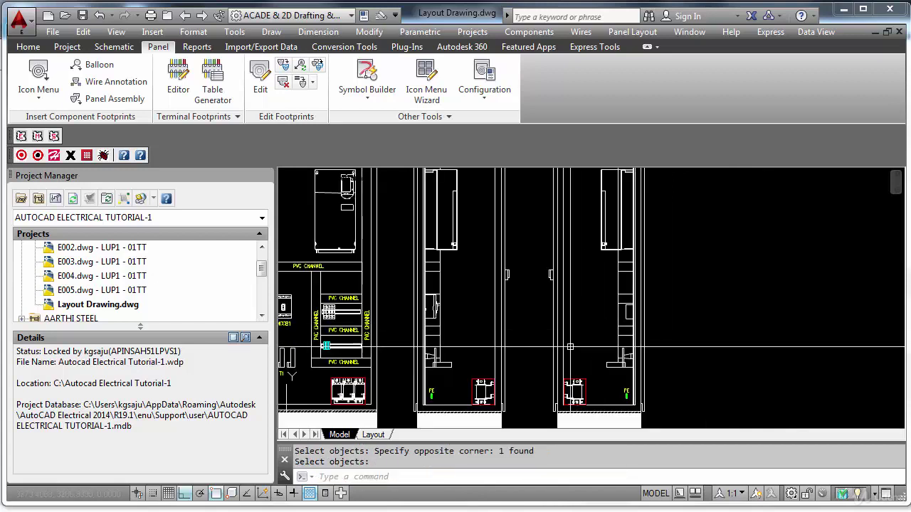
Change the linetype of the horizontal PVC channel lines and the breaker outline in the right side view to HIDDEN.
scroll(384, 362, "up", 2)
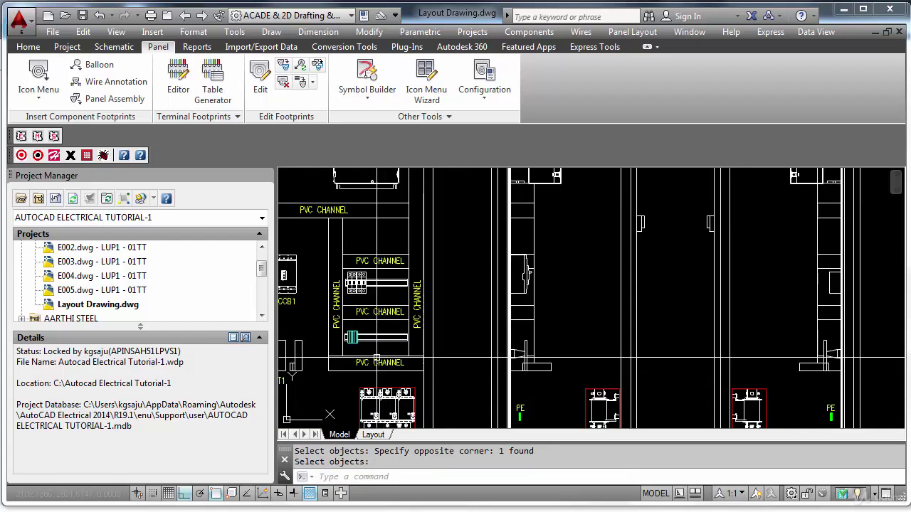
middle_click_drag(756, 348, 679, 356)
type("ch")
key("Return")
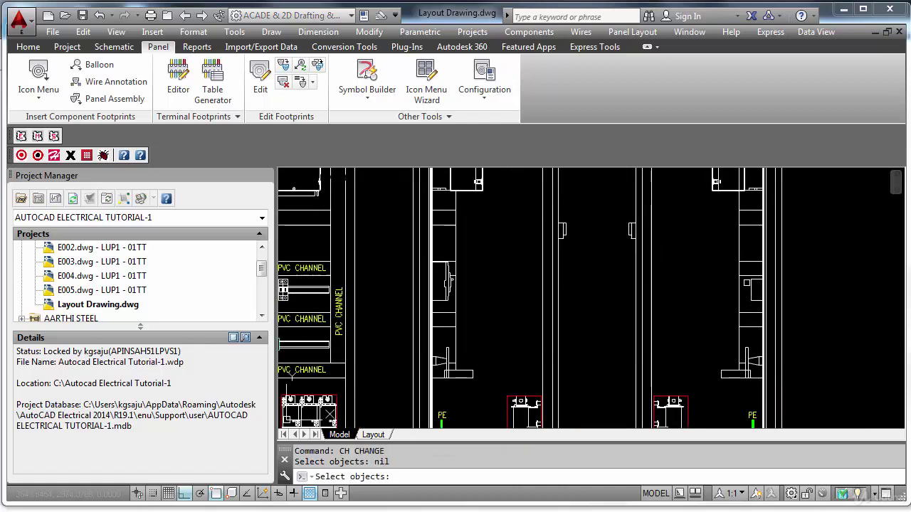
left_click(714, 205)
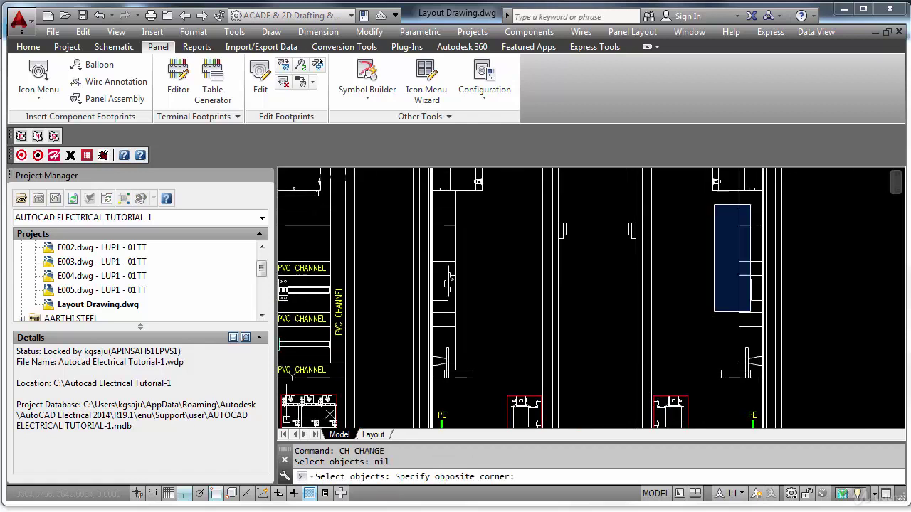
left_click(770, 338)
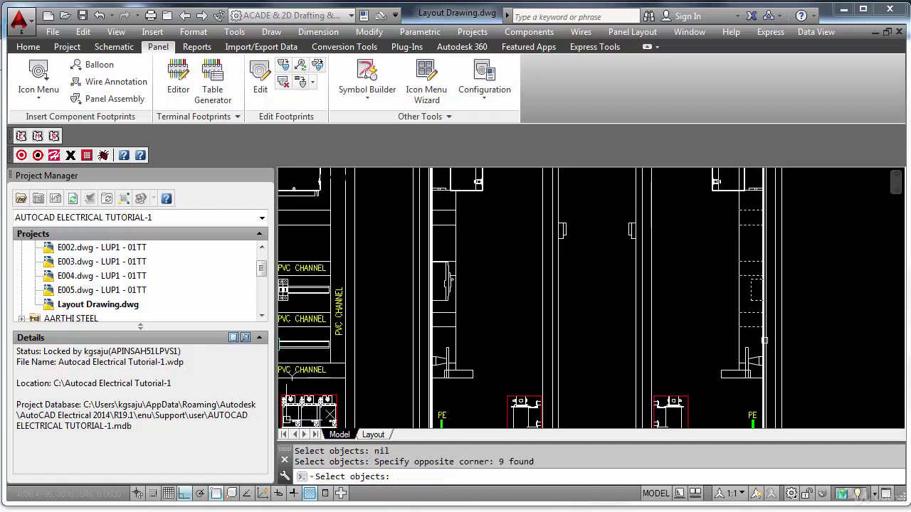
middle_click_drag(702, 313, 709, 325)
key("Return")
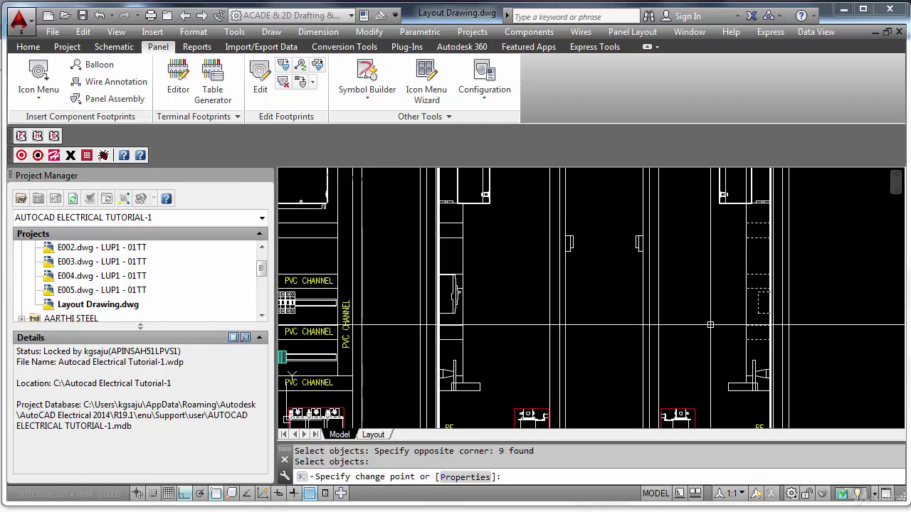
type("P")
key("Return")
type("LT")
key("Return")
type("HIDDEN")
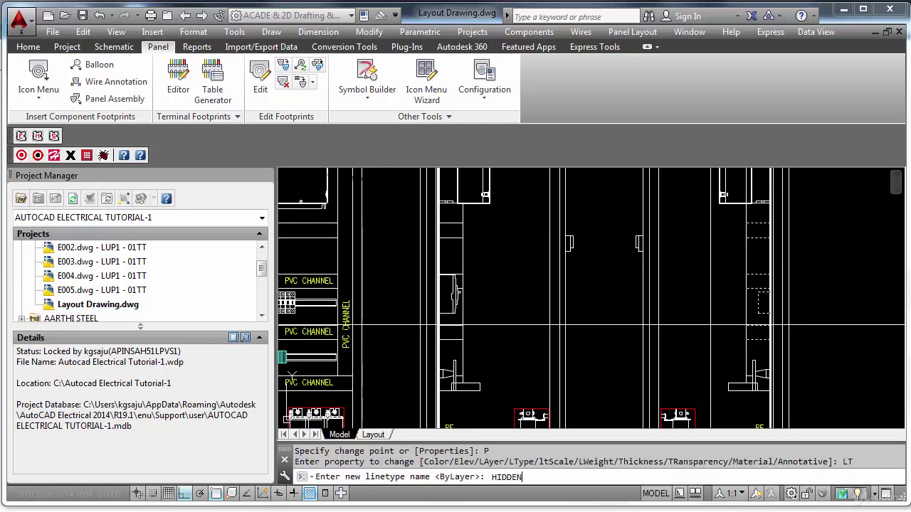
key("Return")
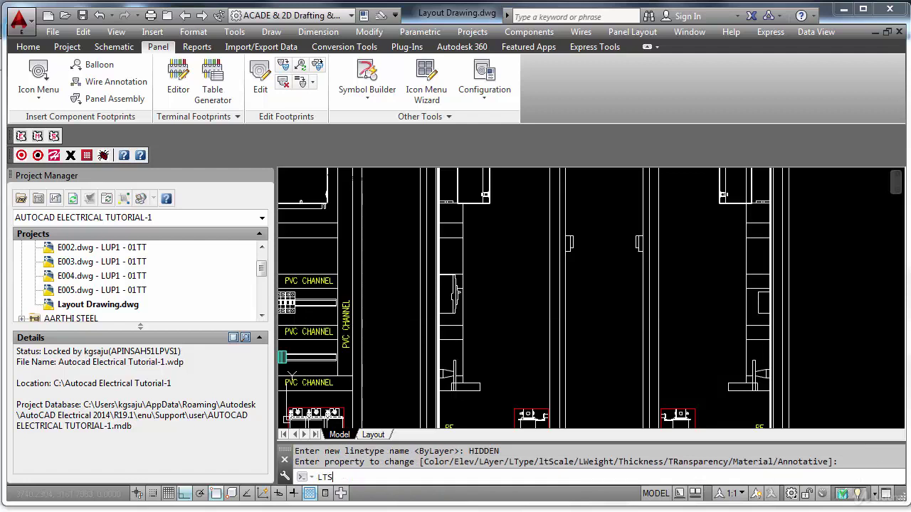
Set the drawing's linetype scale factor to 100.
type("LTS")
key("Return")
key("Return")
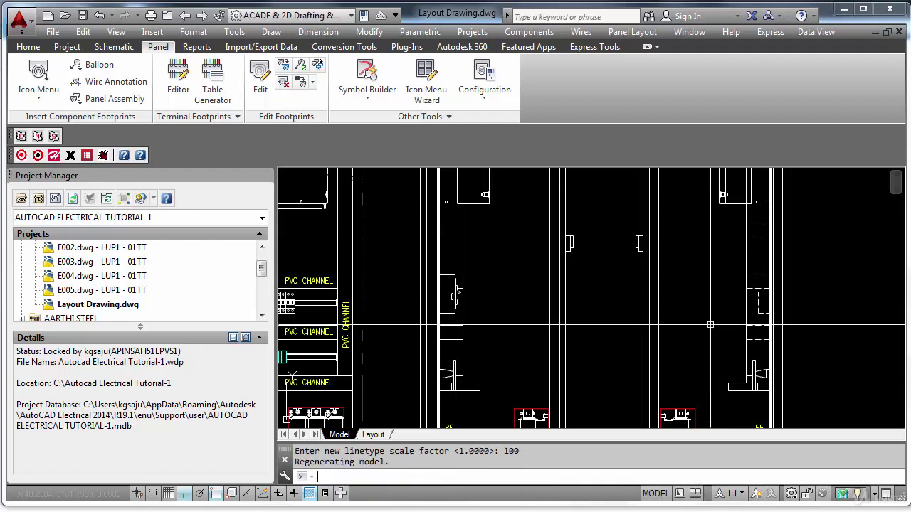
scroll(719, 325, "down", 2)
scroll(744, 304, "up", 4)
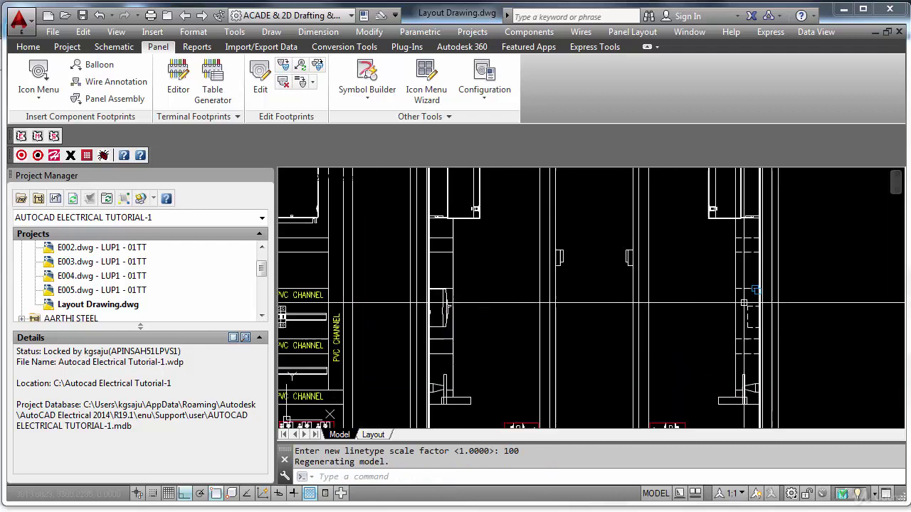
scroll(744, 305, "down", 1)
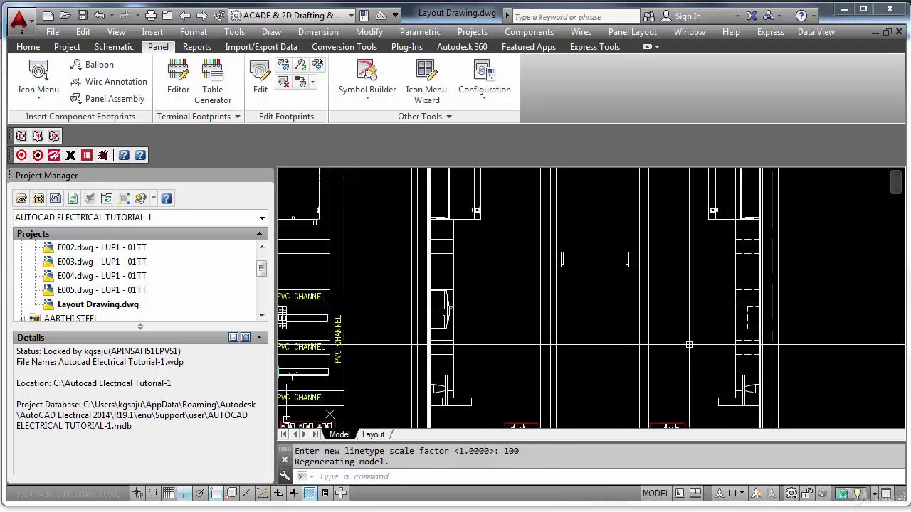
Measure the width of the cabinet base in the front view.
middle_click_drag(737, 258, 779, 281)
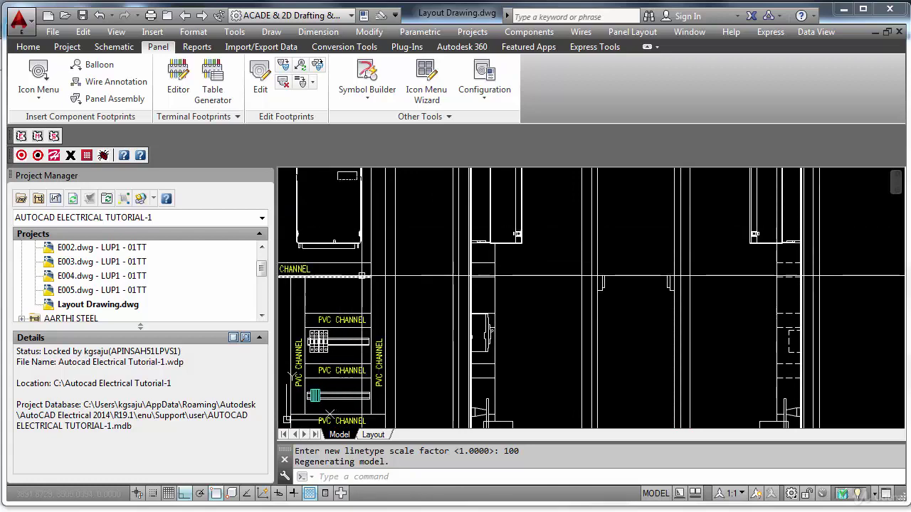
mouse_move(338, 277)
middle_mouse_down()
mouse_move(447, 290)
mouse_move(376, 283)
middle_mouse_up()
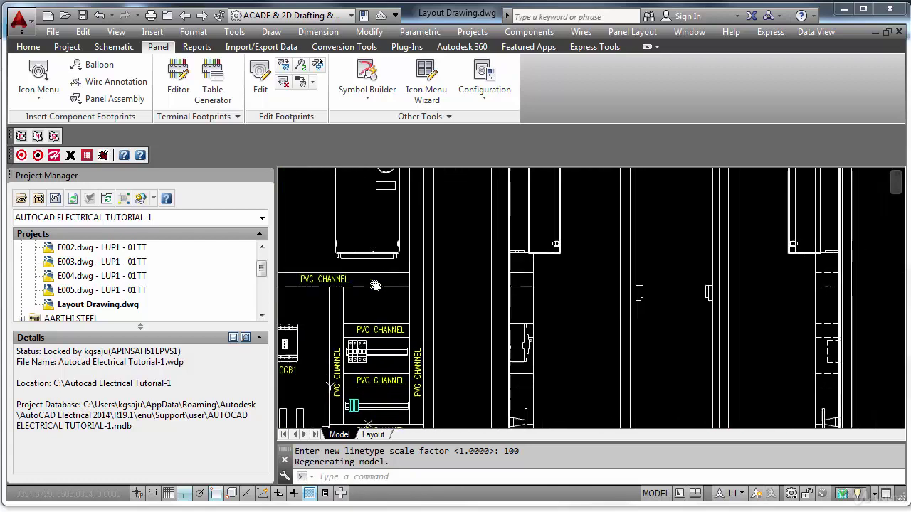
scroll(766, 309, "down", 2)
scroll(766, 309, "down", 2)
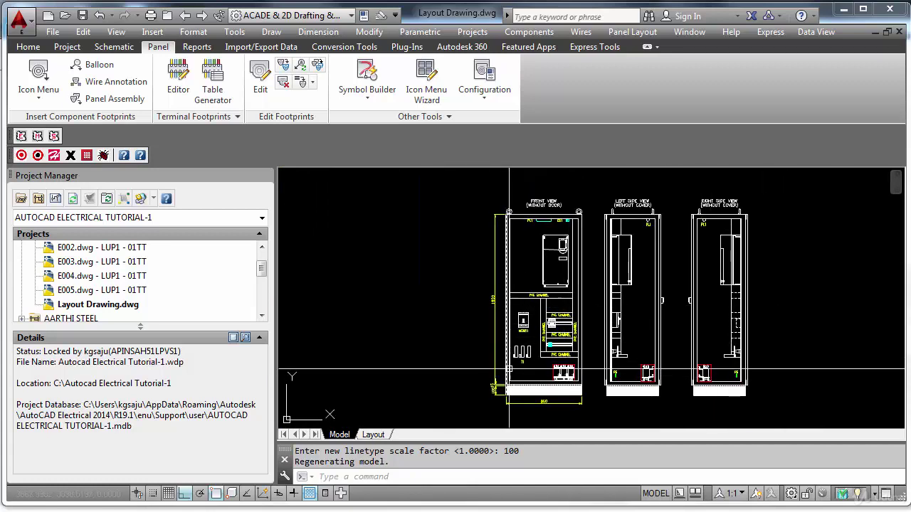
scroll(508, 372, "up", 2)
middle_click_drag(508, 372, 479, 273)
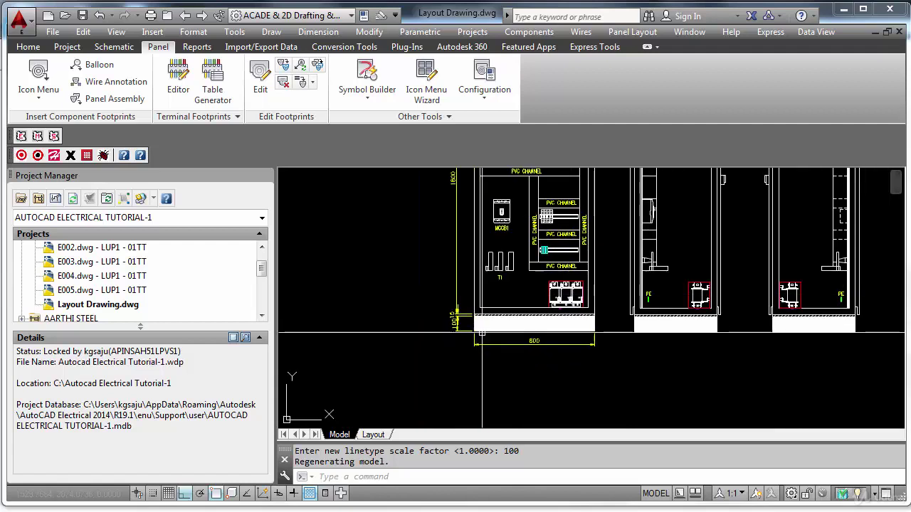
type("d")
key("Return")
left_click(475, 331)
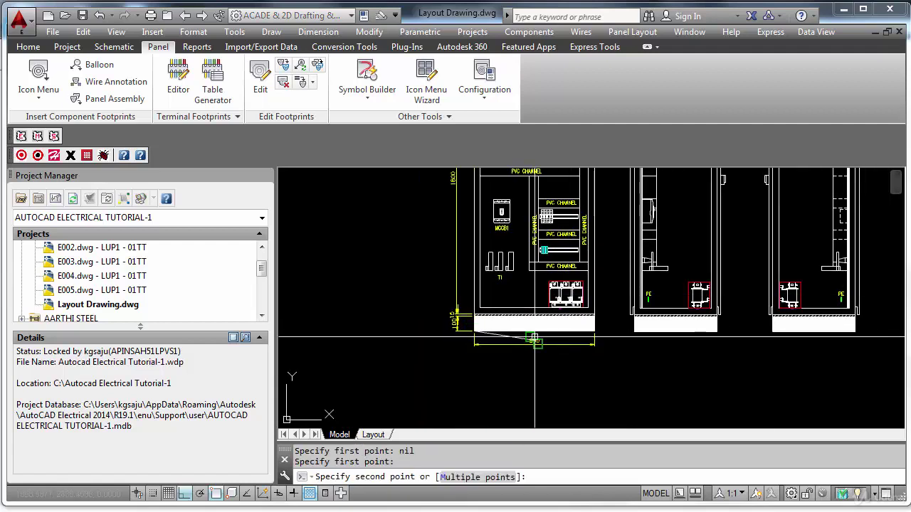
left_click(594, 331)
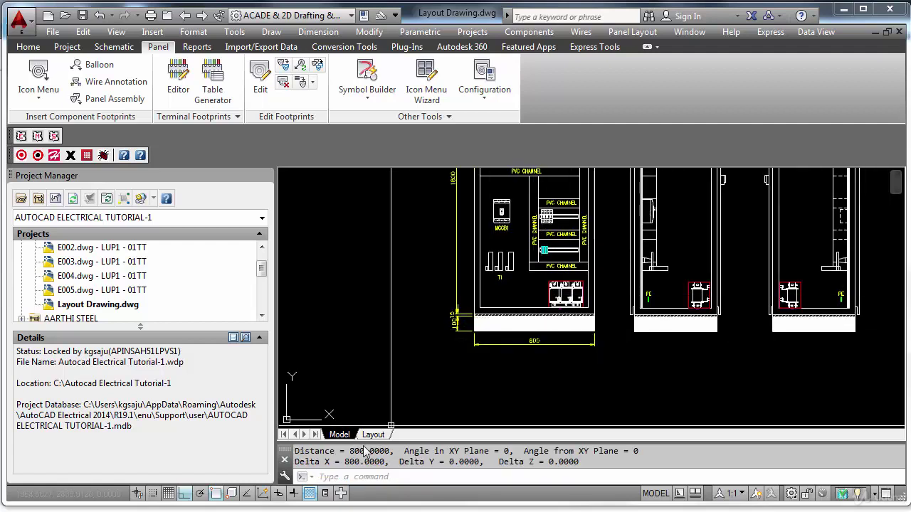
Measure the cabinet's overall height including the base in the front view, and inspect the vertical dimensions beside the base.
scroll(491, 360, "up", 2)
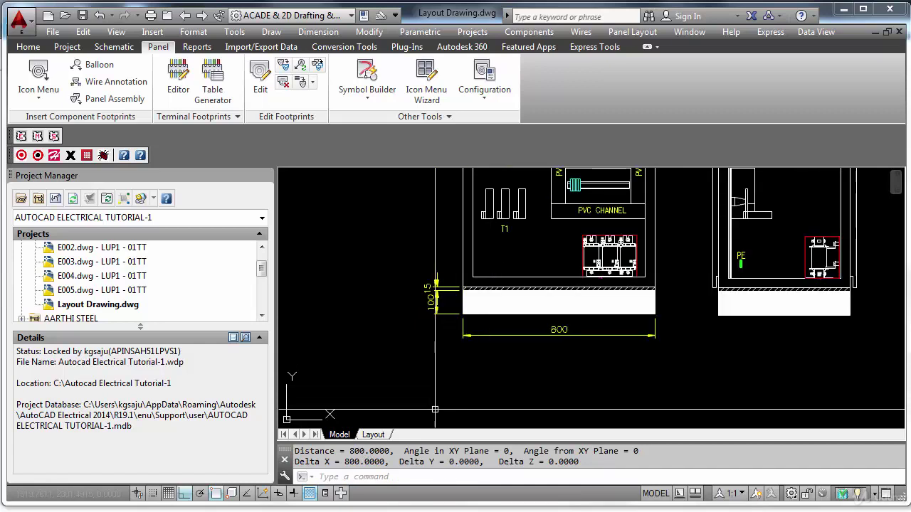
scroll(524, 371, "down", 2)
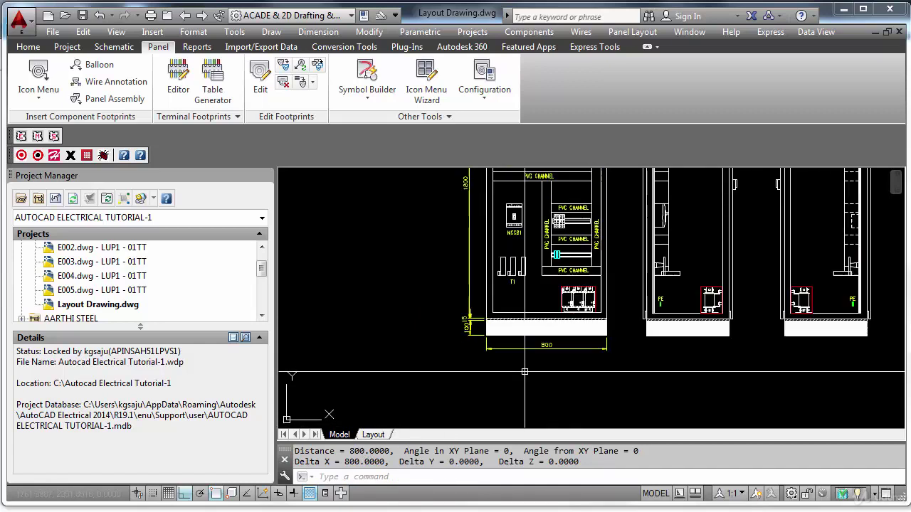
key("Return")
left_click(486, 335)
middle_click_drag(483, 293, 480, 346)
scroll(480, 347, "down", 2)
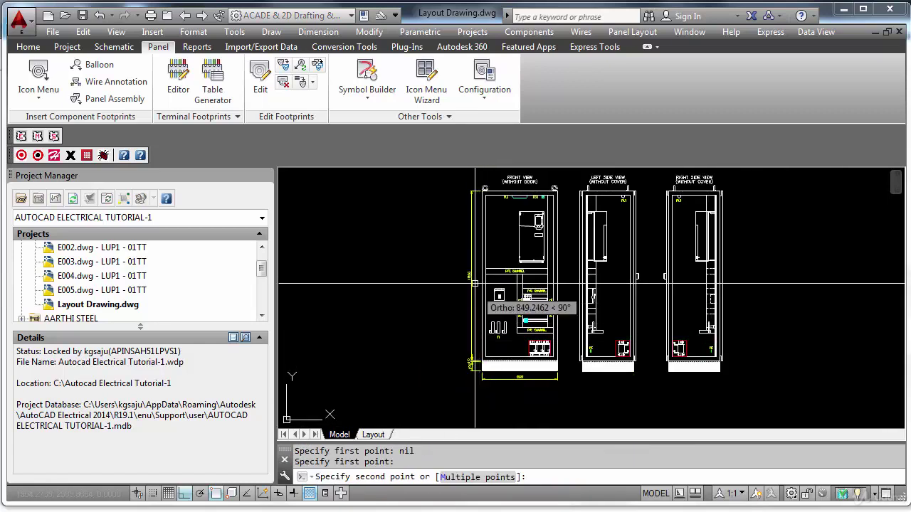
left_click(481, 217)
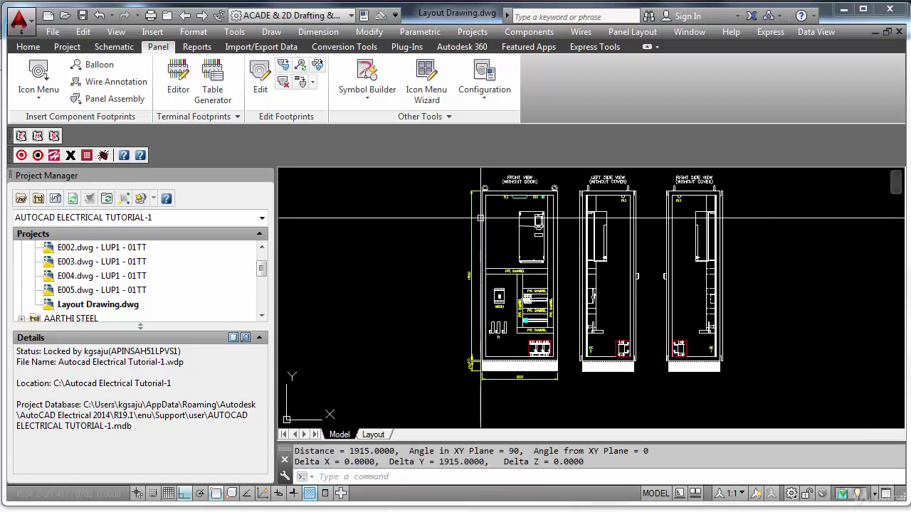
scroll(463, 348, "up", 5)
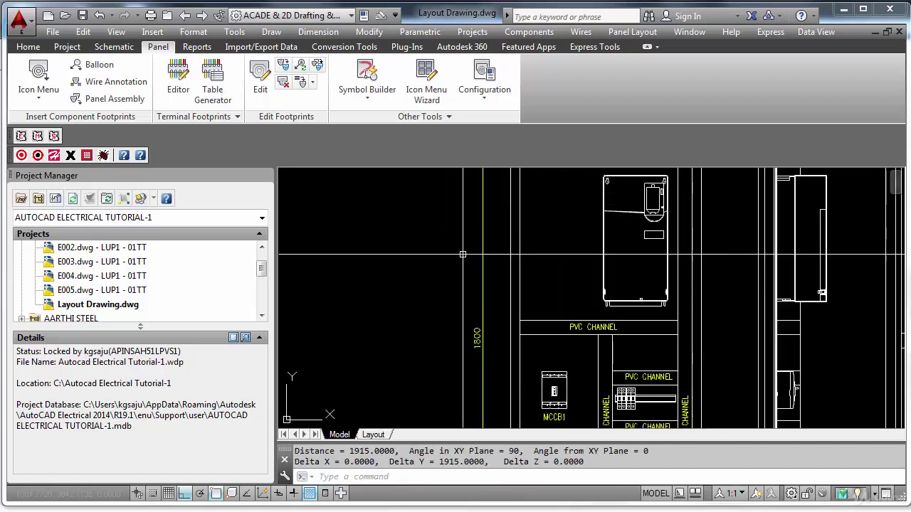
scroll(464, 349, "down", 3)
scroll(486, 388, "up", 5)
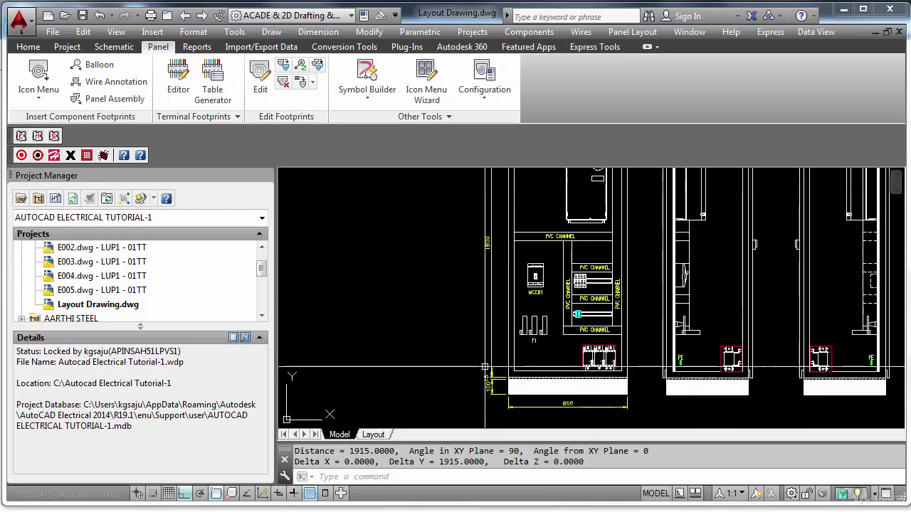
middle_click_drag(533, 359, 449, 337)
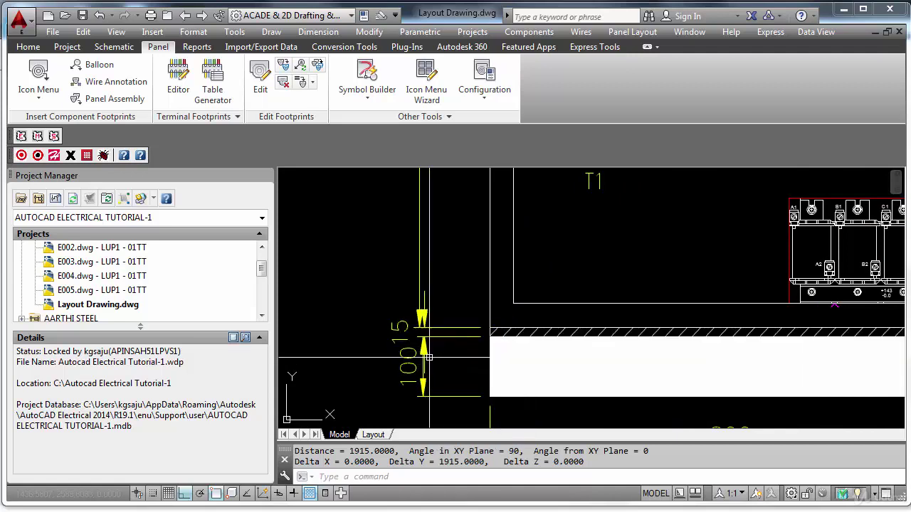
Review the front, left and right side views in model space, and open the layout sheet to inspect its viewport.
scroll(431, 357, "down", 2)
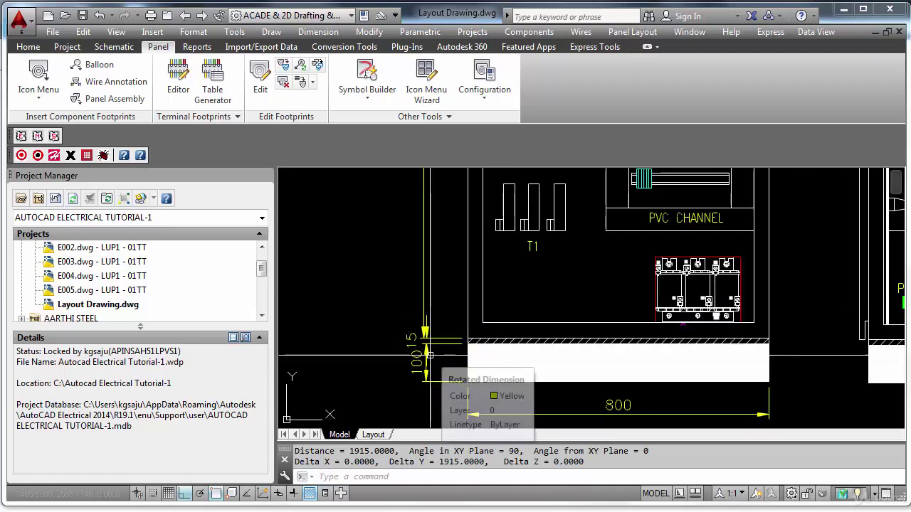
scroll(432, 361, "down", 4)
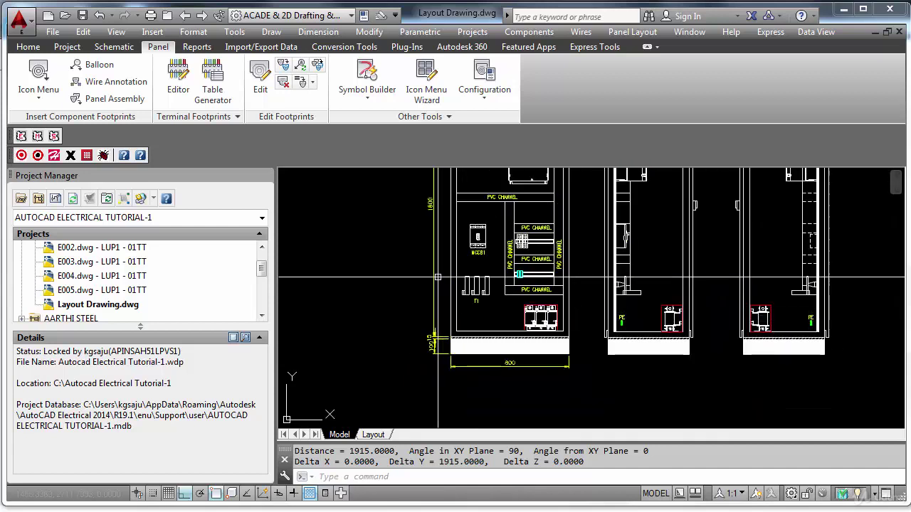
middle_click_drag(433, 304, 436, 350)
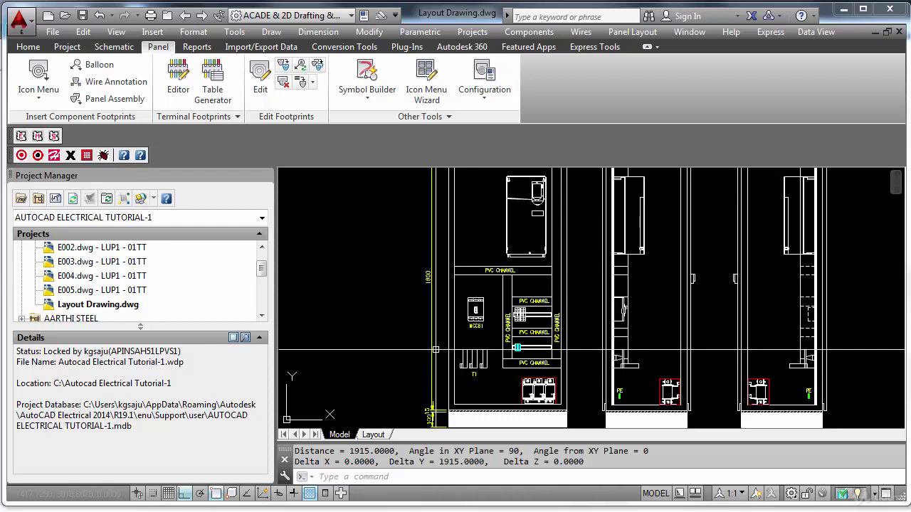
scroll(437, 348, "down", 2)
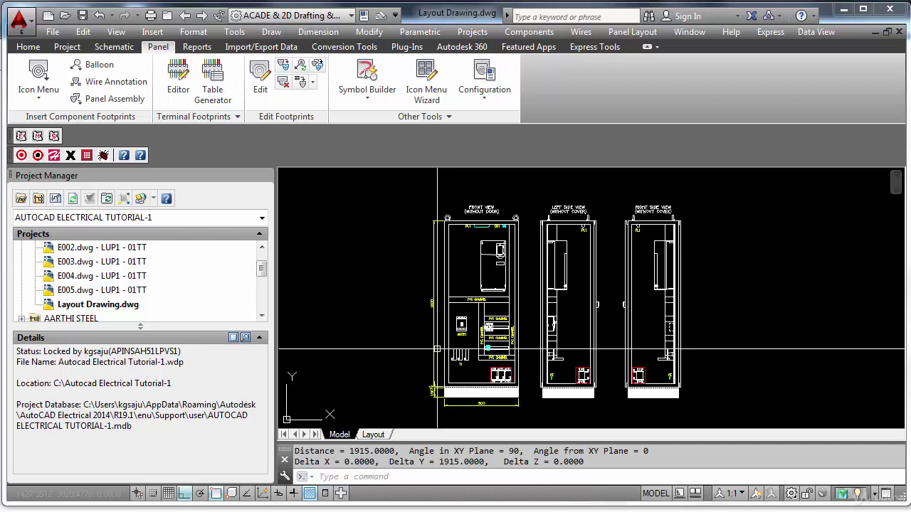
left_click(375, 435)
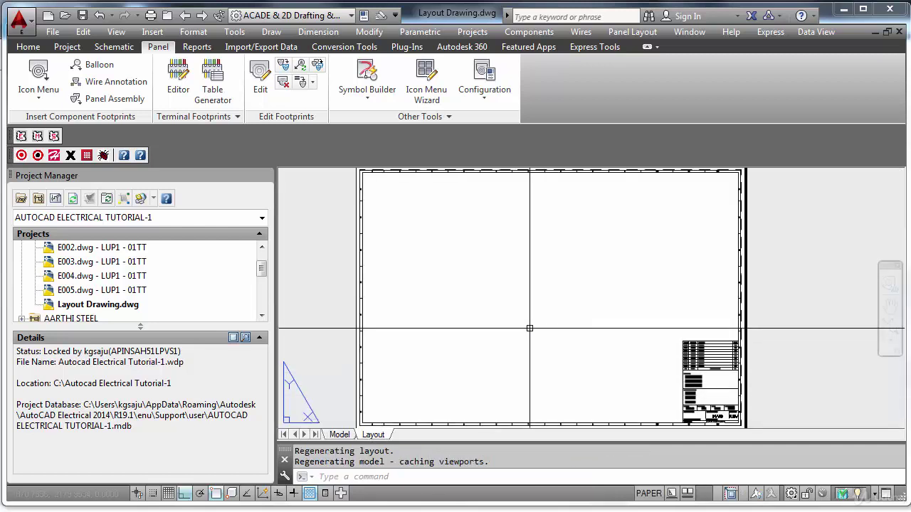
double_click(582, 306)
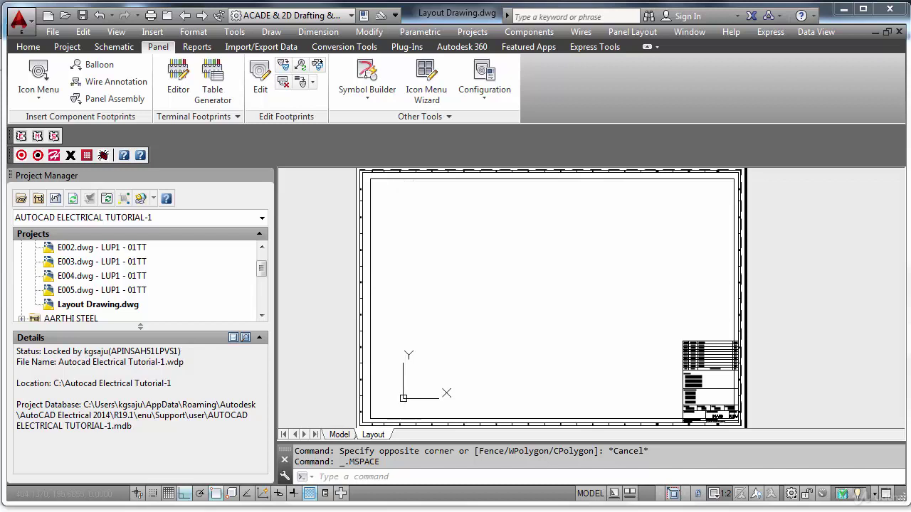
double_click(773, 290)
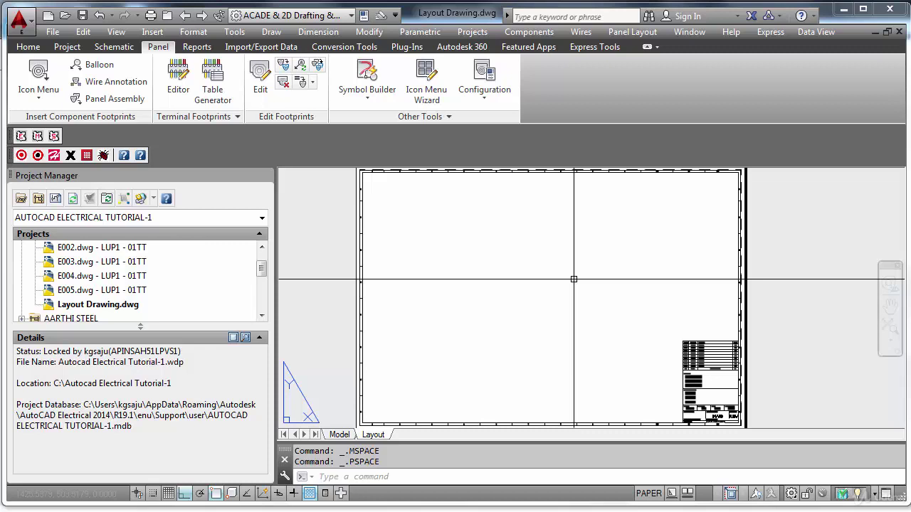
left_click(342, 435)
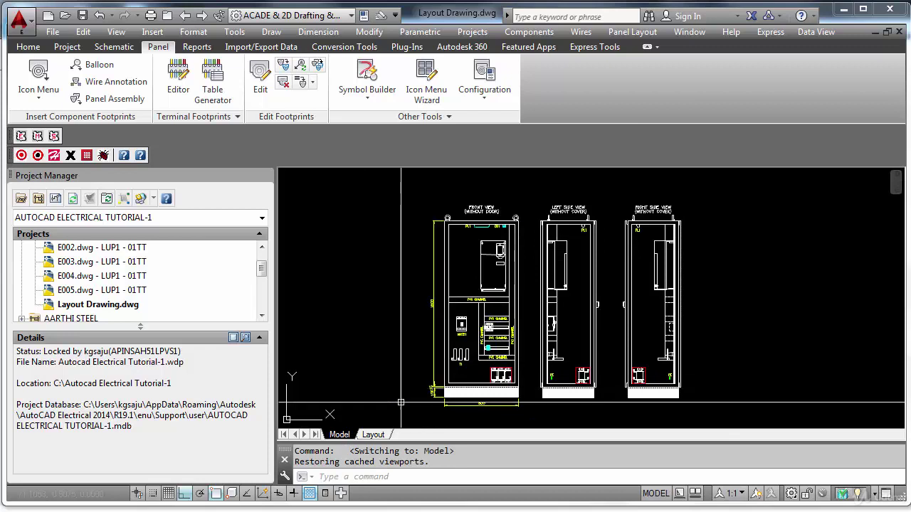
left_click(373, 435)
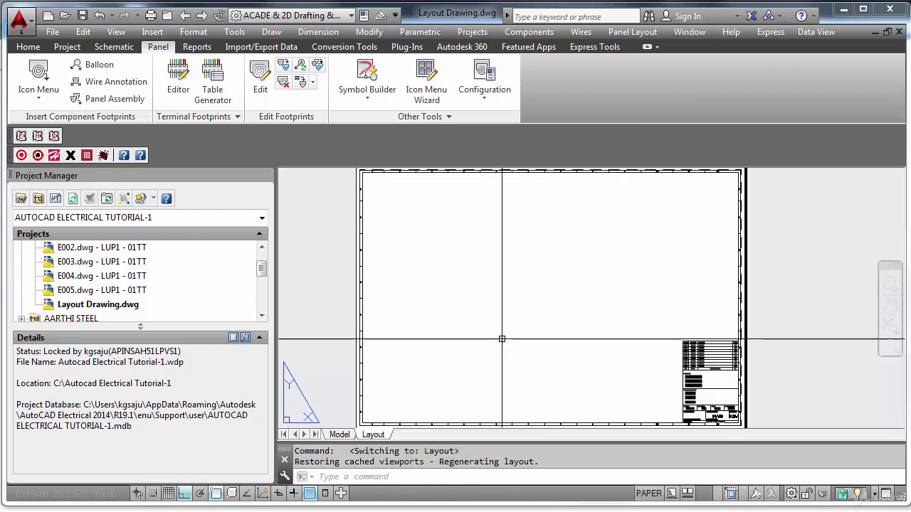
Try to zoom to the drawing extents inside the layout sheet's viewport.
double_click(509, 333)
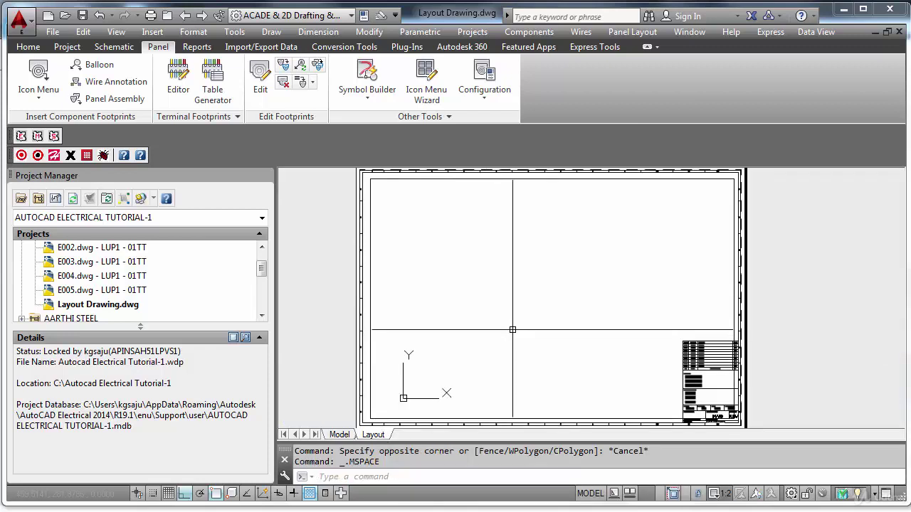
middle_click_drag(524, 309, 571, 308)
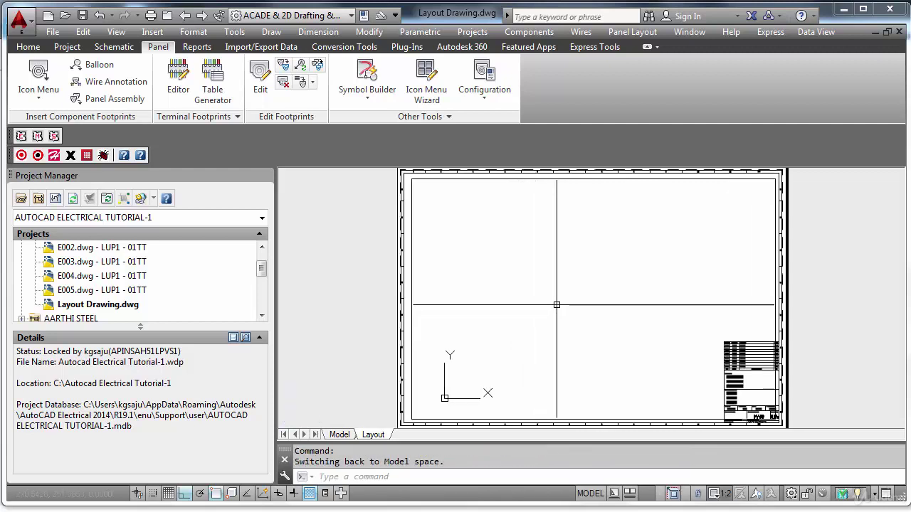
type("Z")
key("Return")
type("E")
key("Return")
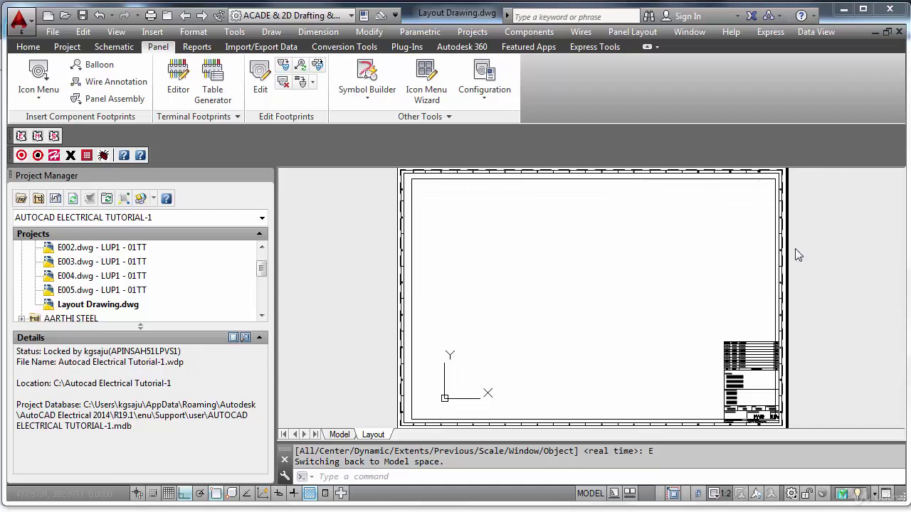
double_click(821, 260)
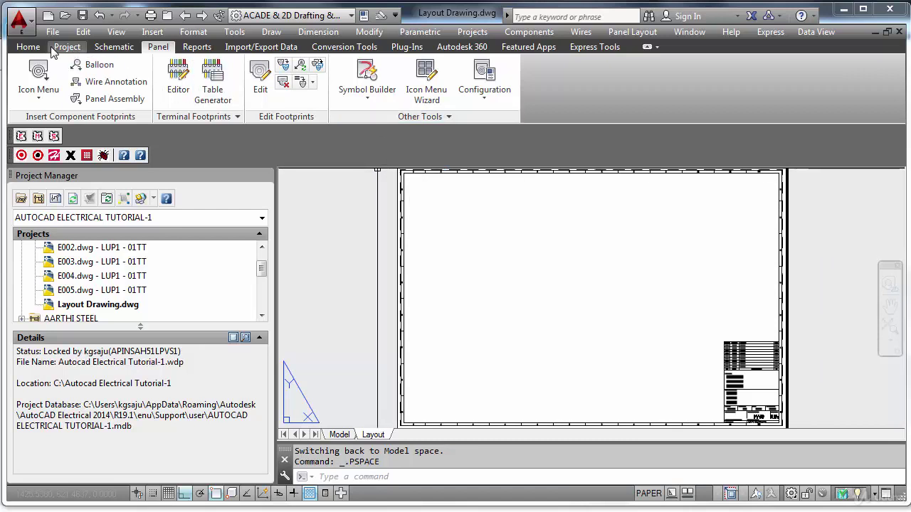
Turn on the View port layer so the viewport border displays on the layout sheet.
left_click(28, 47)
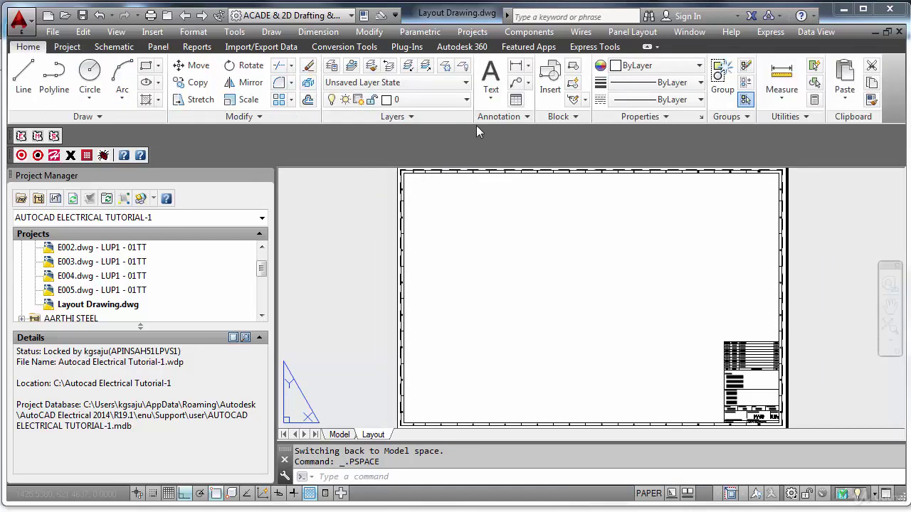
left_click(467, 100)
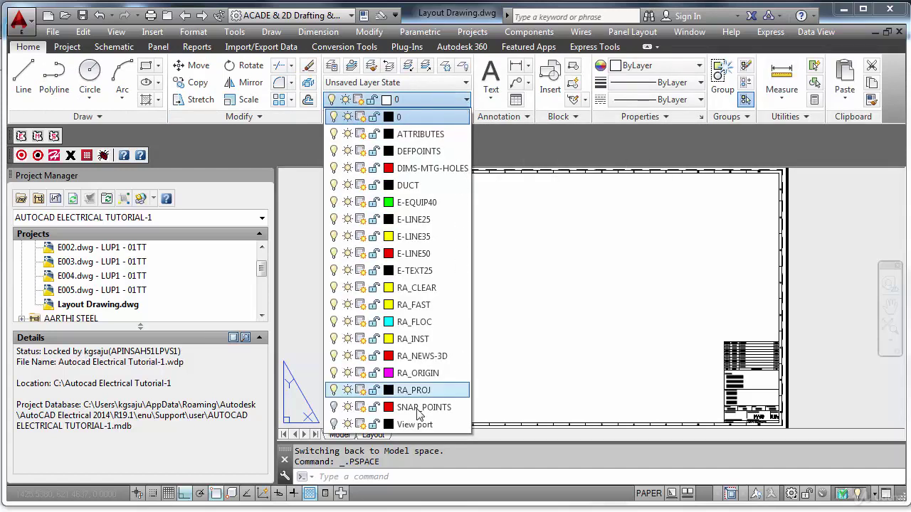
left_click(334, 425)
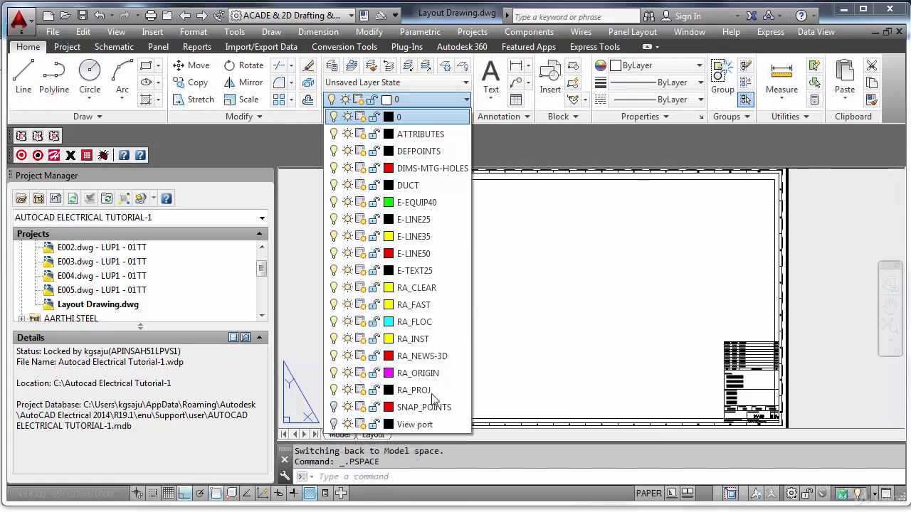
left_click(823, 343)
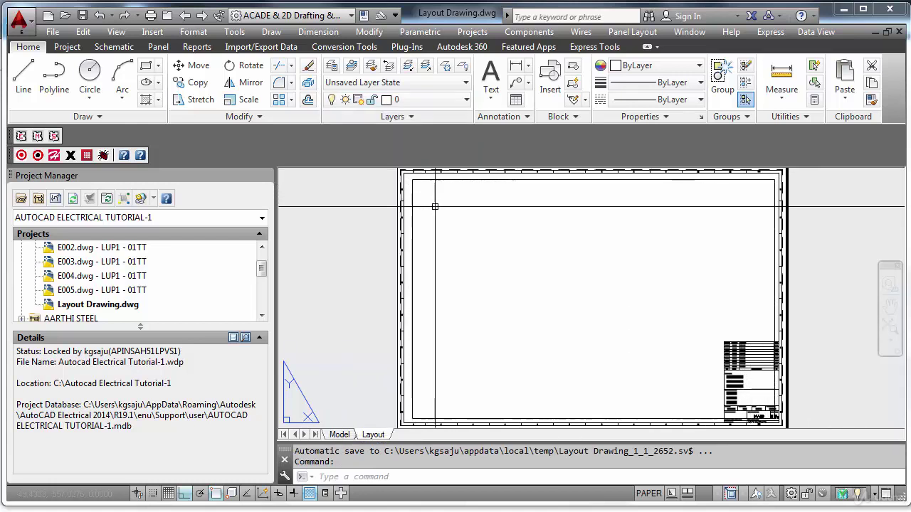
Try again to fit the panel views in the layout viewport with Zoom Extents, and return to paper space.
double_click(507, 222)
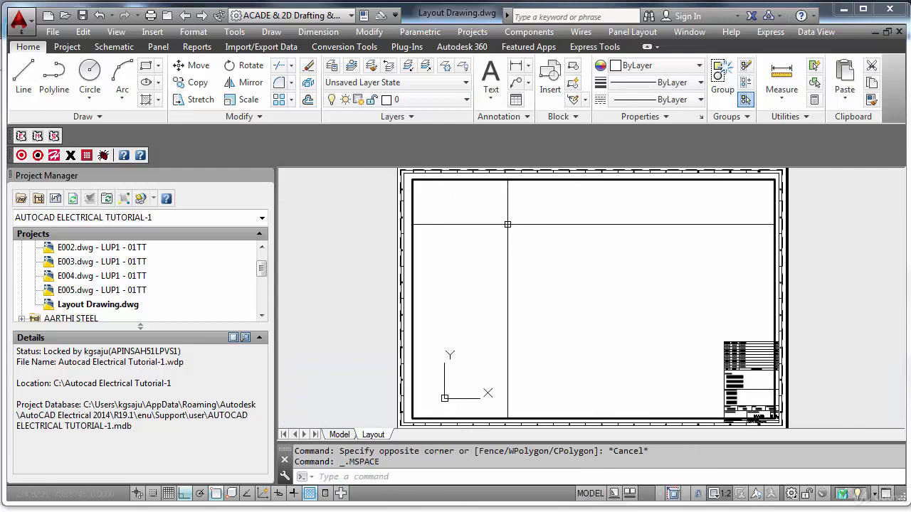
type("z")
key("Return")
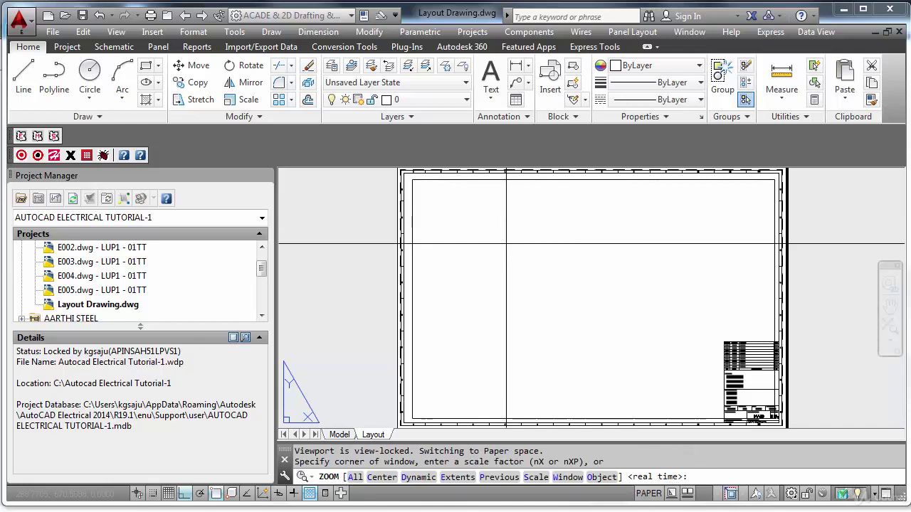
type("e")
key("Return")
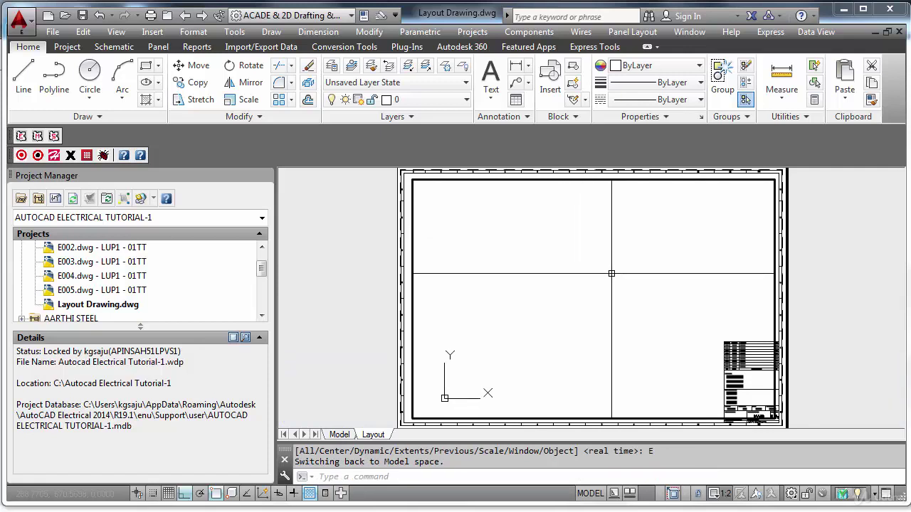
double_click(863, 264)
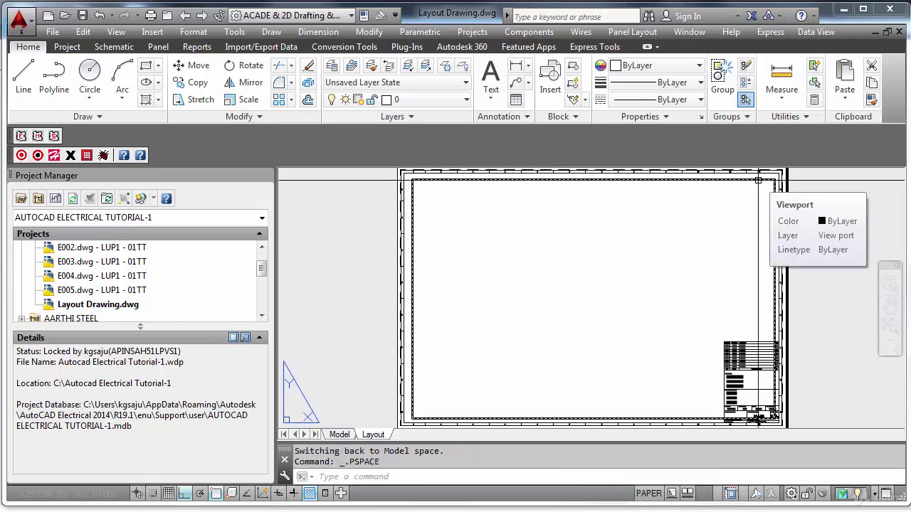
double_click(759, 180)
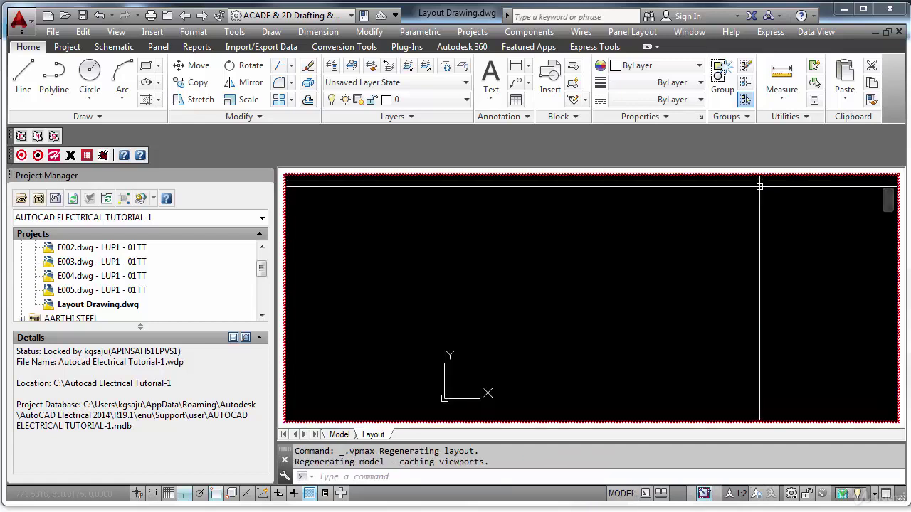
key("Escape")
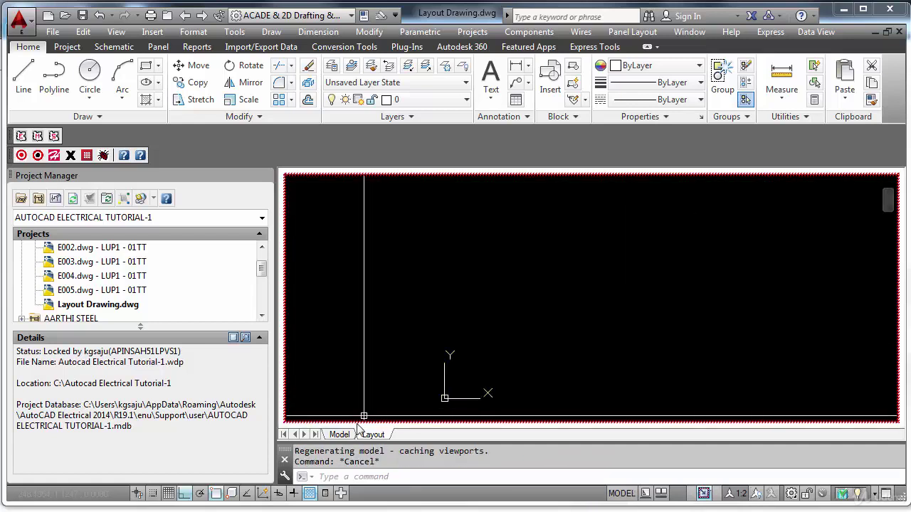
left_click(339, 434)
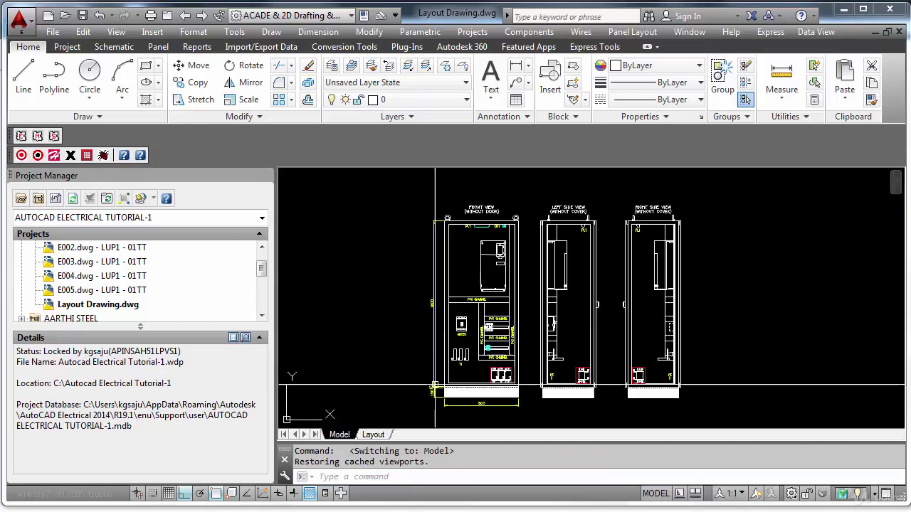
left_click(372, 434)
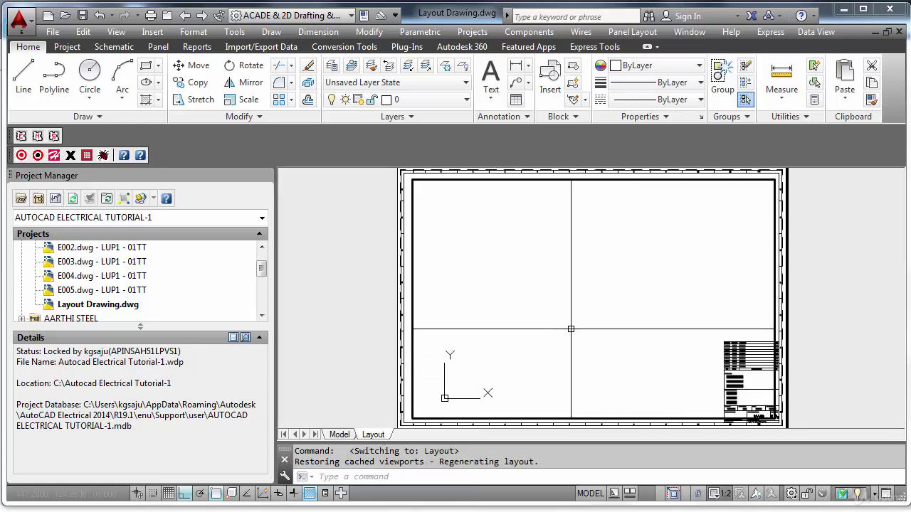
Set the layout viewport's Display locked property to No, and activate model space inside the viewport.
double_click(795, 204)
left_click(771, 183)
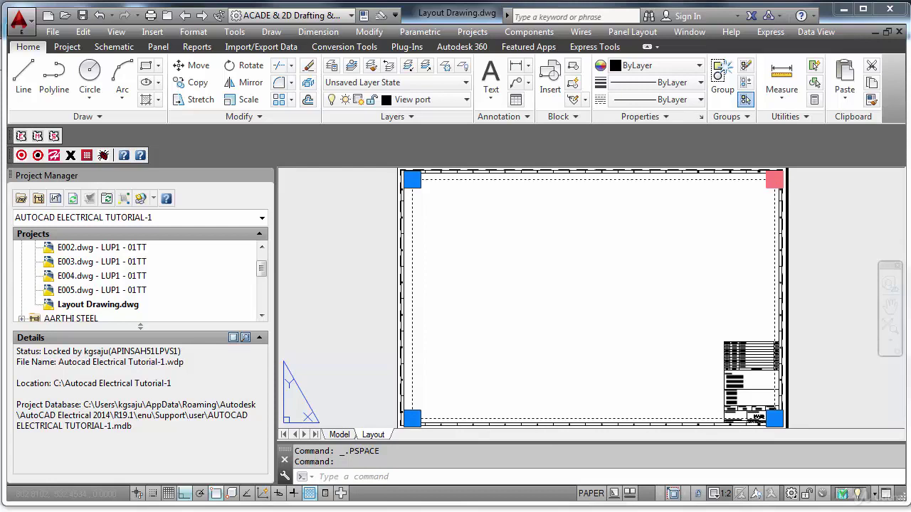
right_click(773, 179)
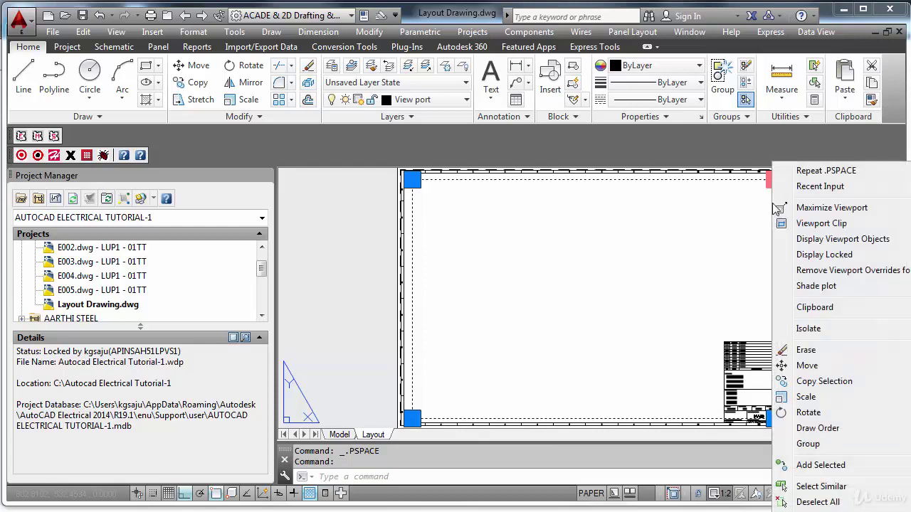
left_click(818, 511)
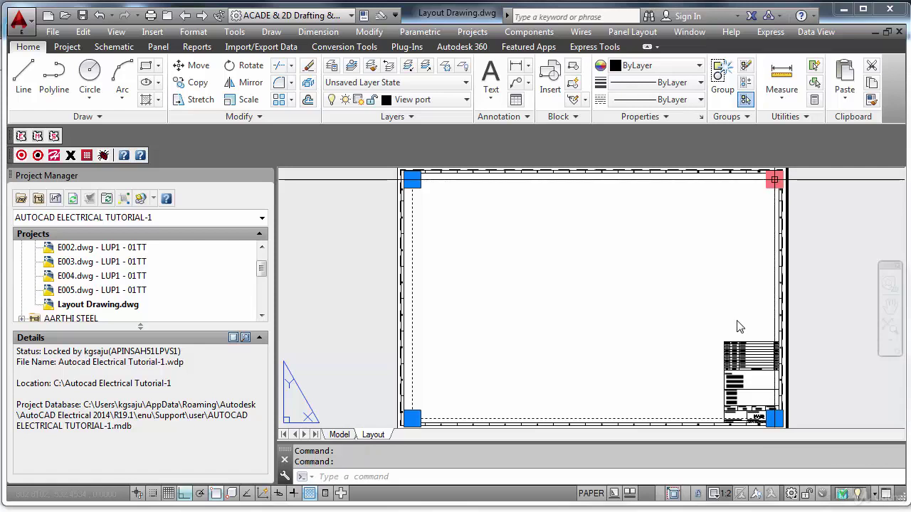
key("Escape")
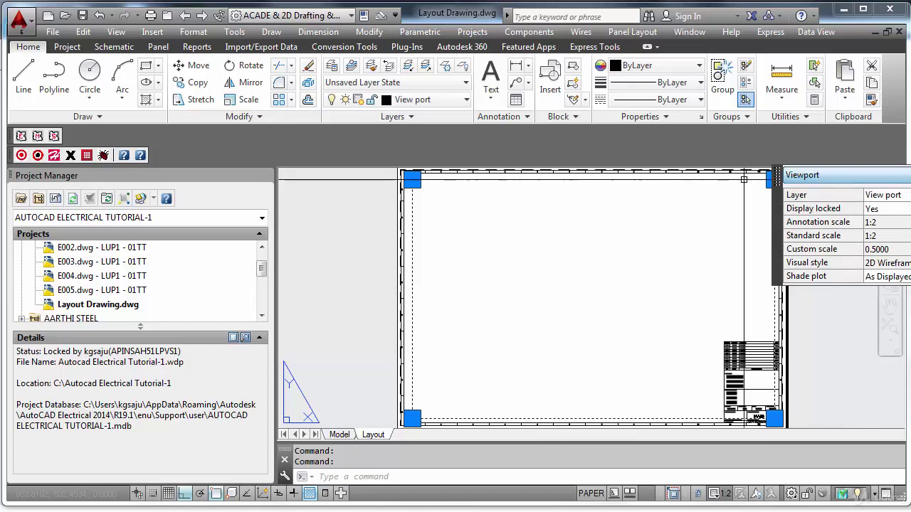
left_click_drag(775, 217, 506, 234)
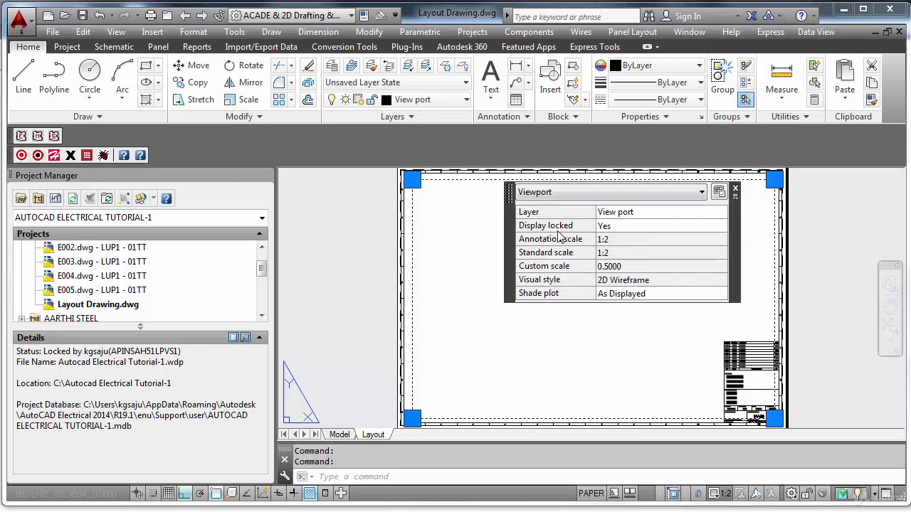
left_click(688, 228)
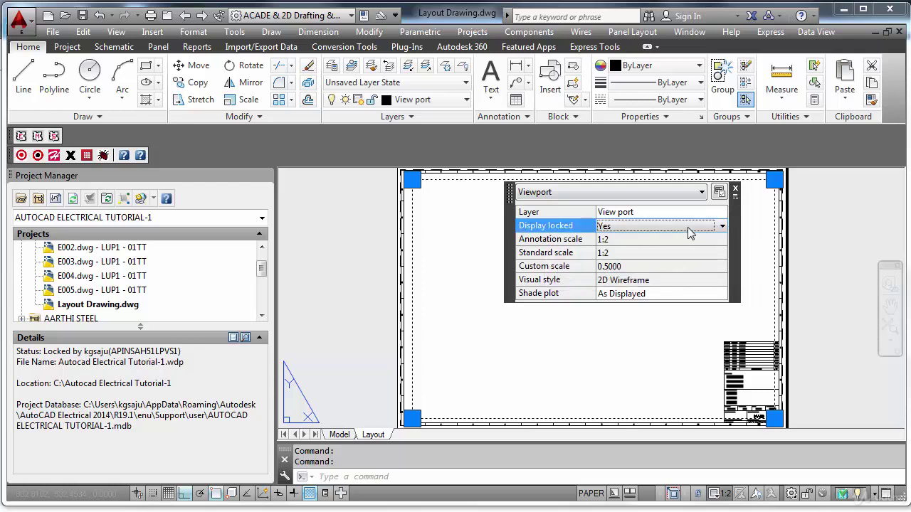
left_click(722, 227)
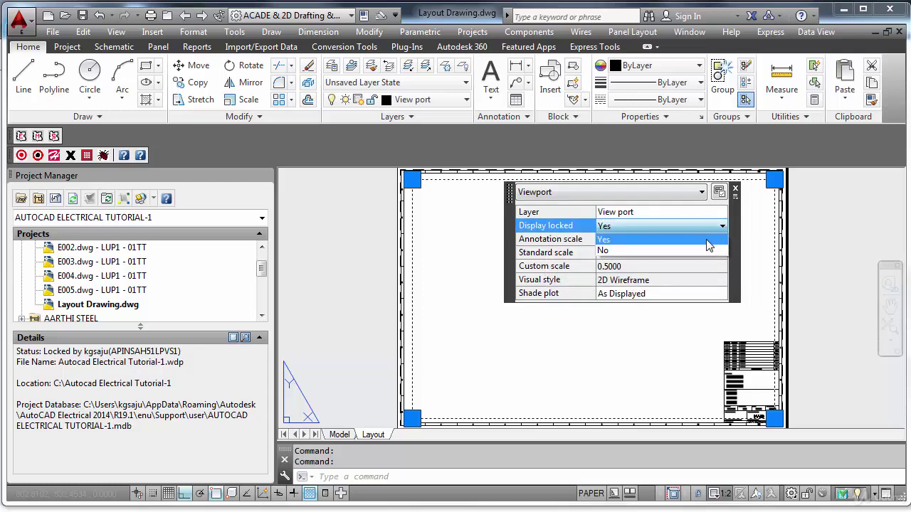
left_click(686, 248)
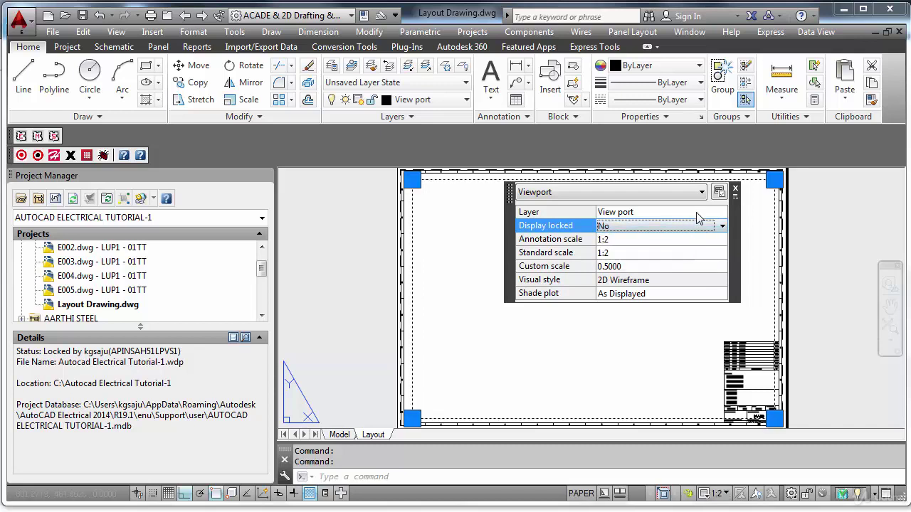
left_click(735, 189)
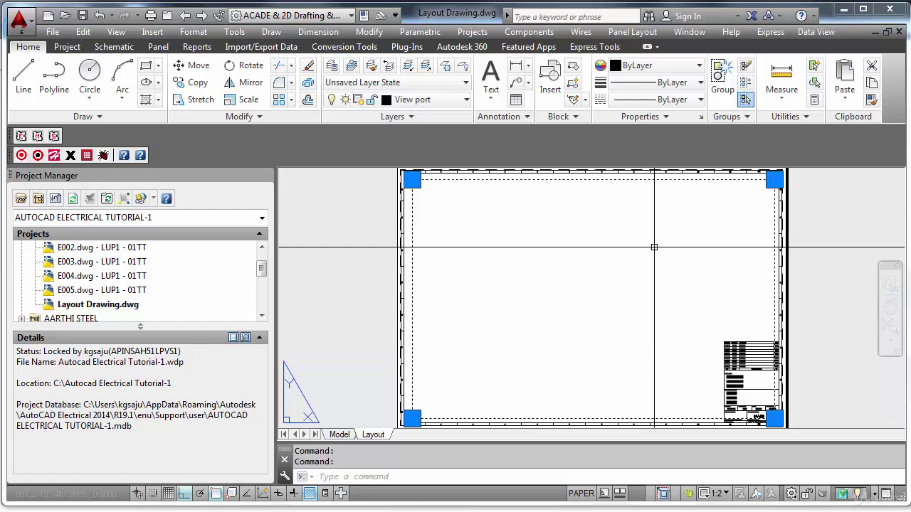
double_click(654, 247)
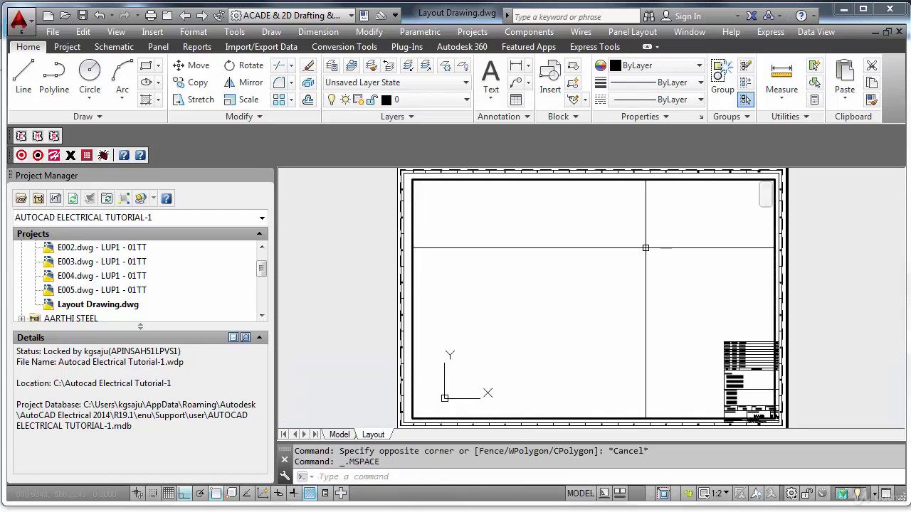
Zoom to the extents inside the layout viewport and enlarge the front, left and right side panel views near its centre.
type("z")
key("Return")
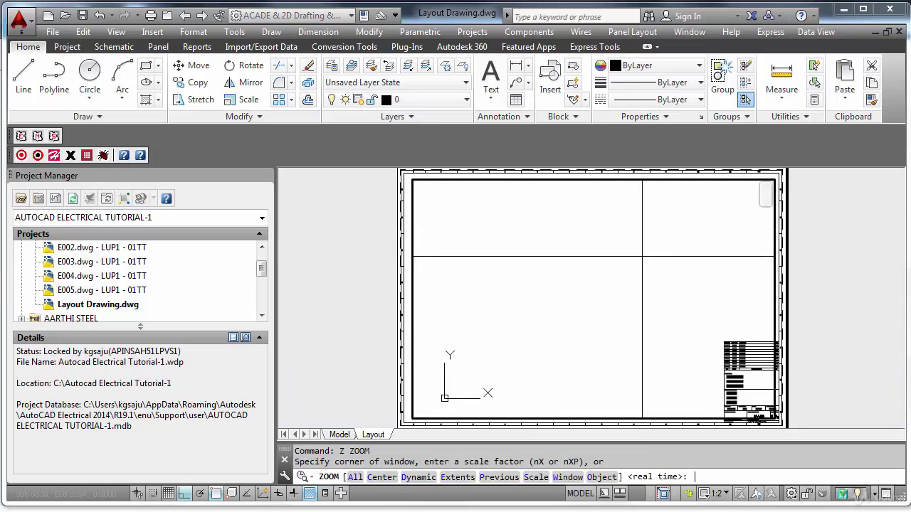
type("E")
key("Return")
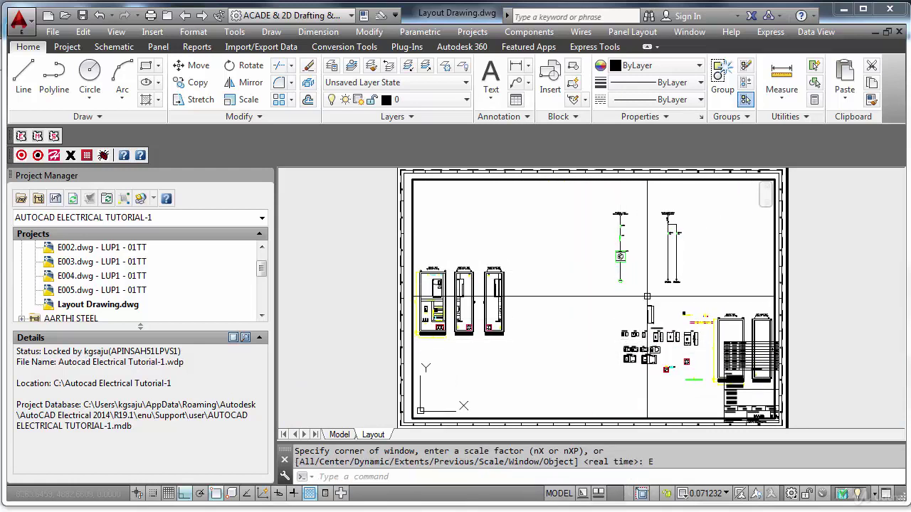
middle_click_drag(590, 334, 672, 329)
middle_click_drag(615, 339, 677, 345)
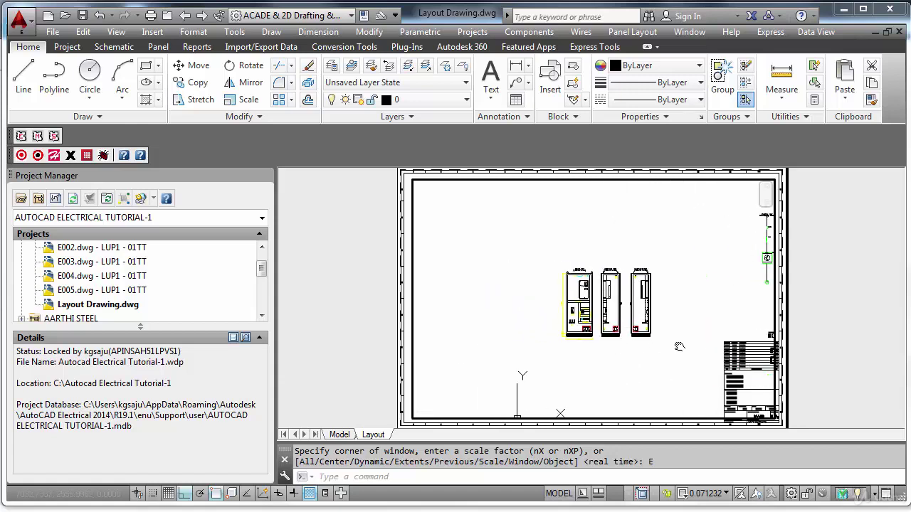
scroll(596, 316, "up", 5)
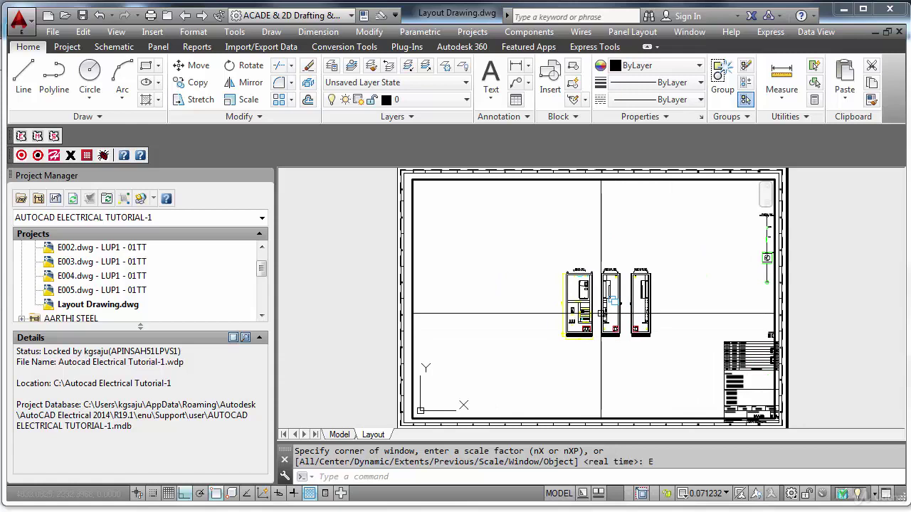
middle_click_drag(599, 313, 596, 314)
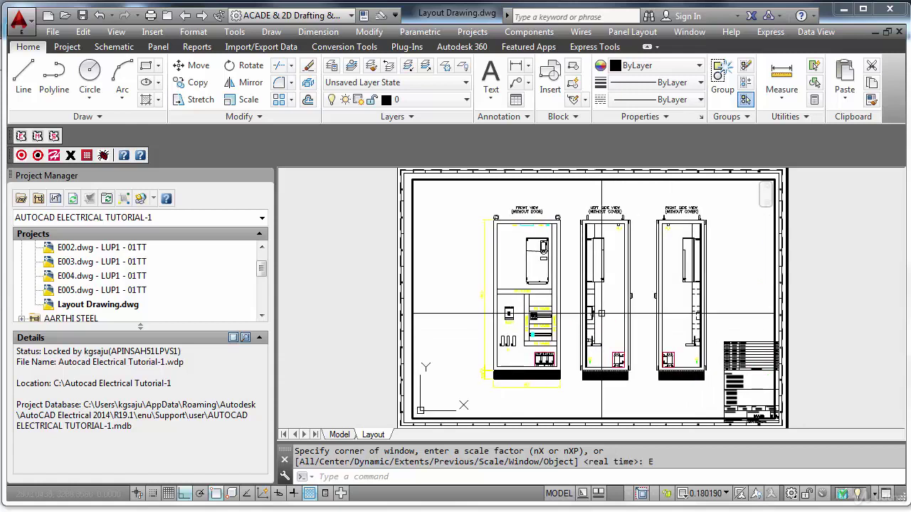
scroll(626, 274, "up", 1)
scroll(625, 274, "down", 1)
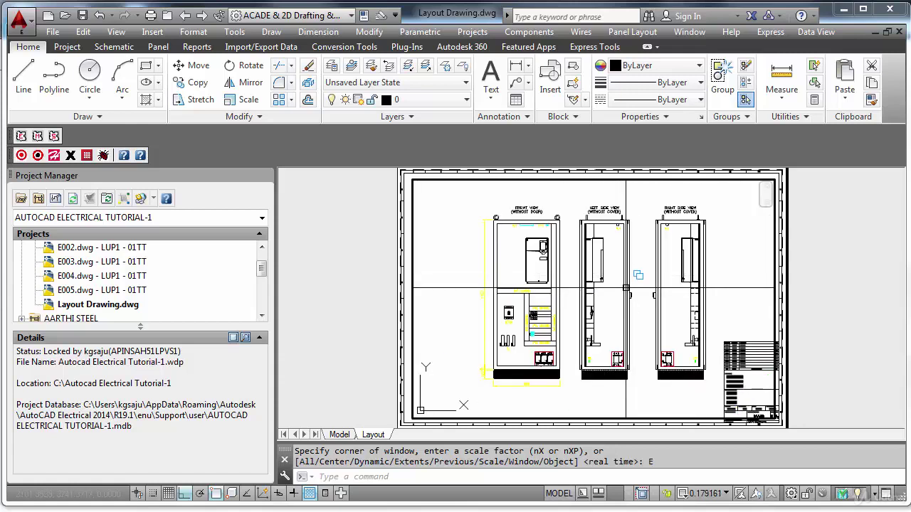
Fit the three panel views in the viewport with Zoom Window and shift them clear of the title block.
type("z")
key("Return")
type("w")
key("Return")
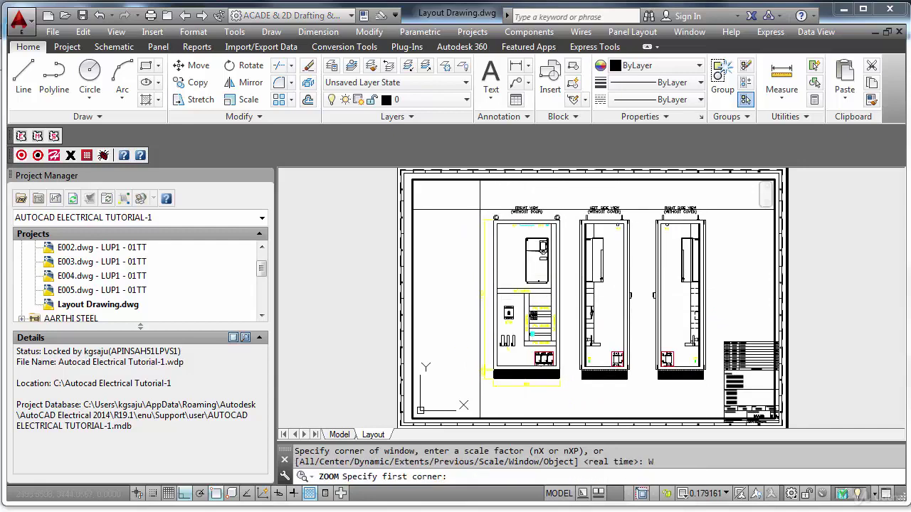
left_click(468, 203)
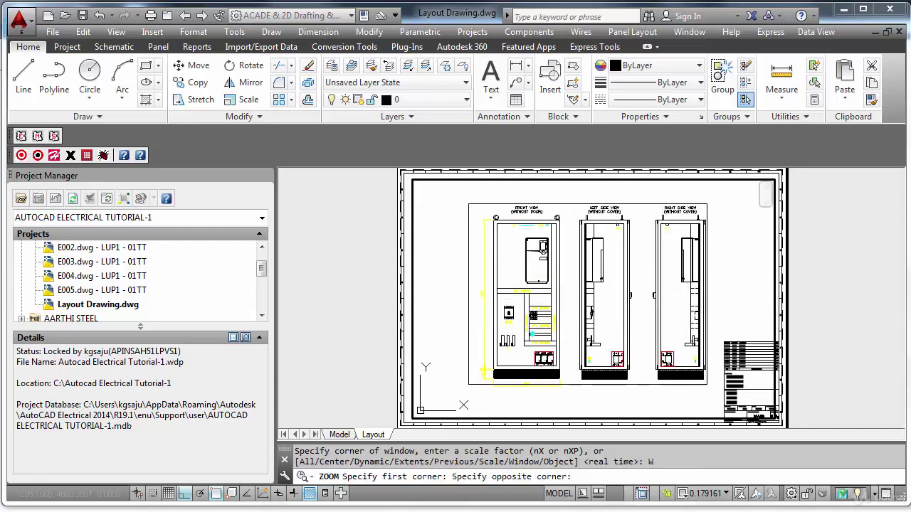
left_click(705, 386)
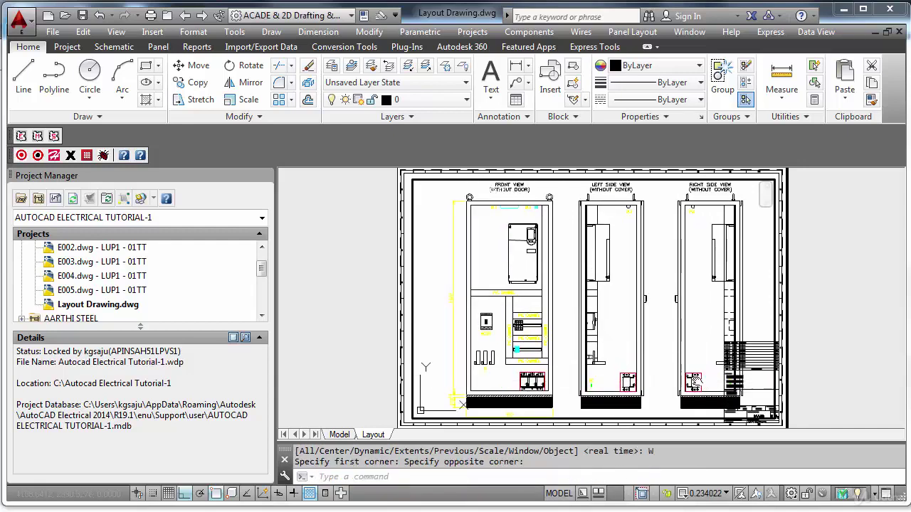
middle_click_drag(705, 385, 671, 385)
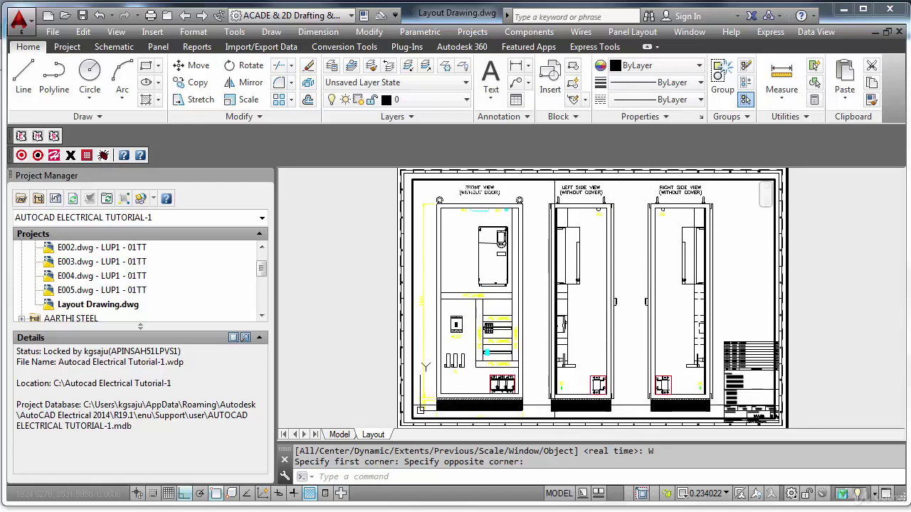
Try viewport scales of 1:10 and 1:8 for the panel views, and set the viewport scale to 1:5.
left_click(728, 492)
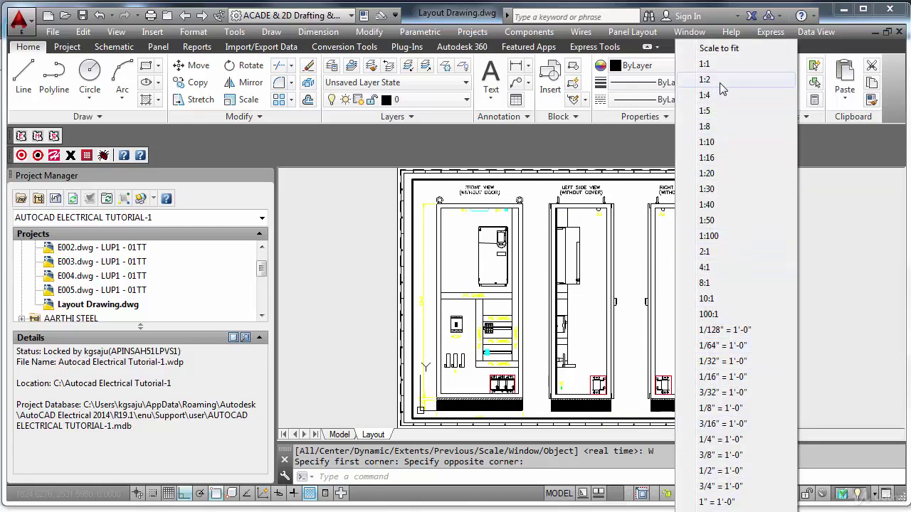
left_click(717, 143)
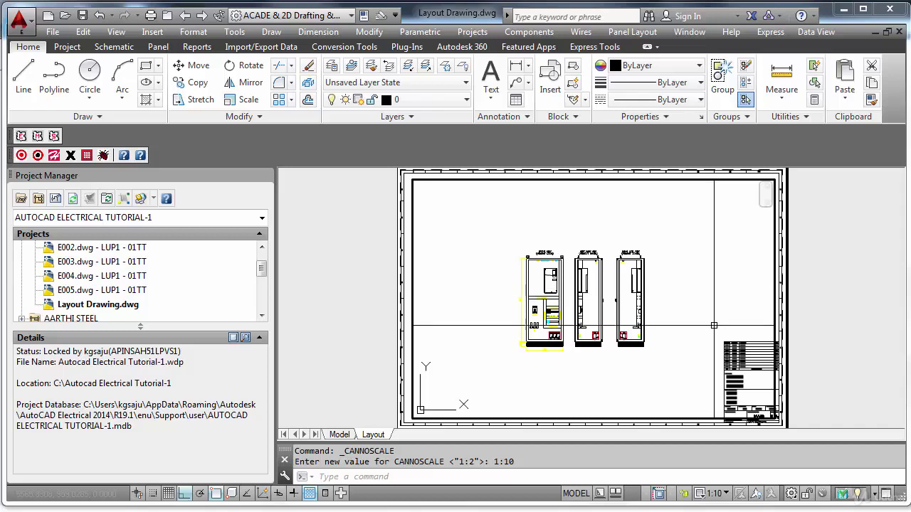
left_click(715, 493)
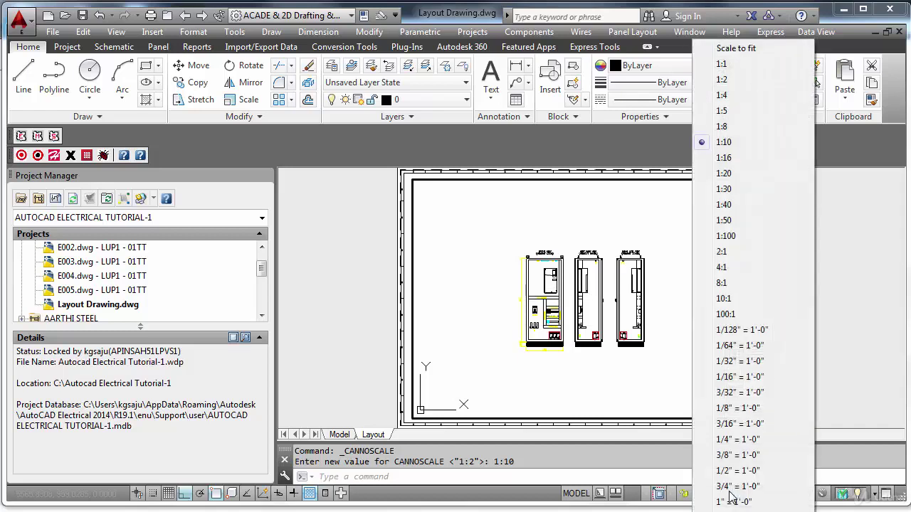
left_click(749, 125)
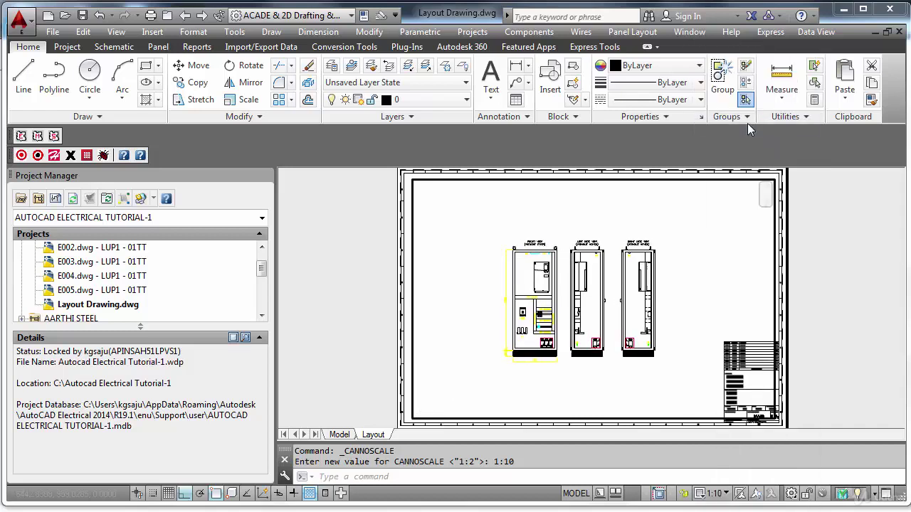
left_click(725, 494)
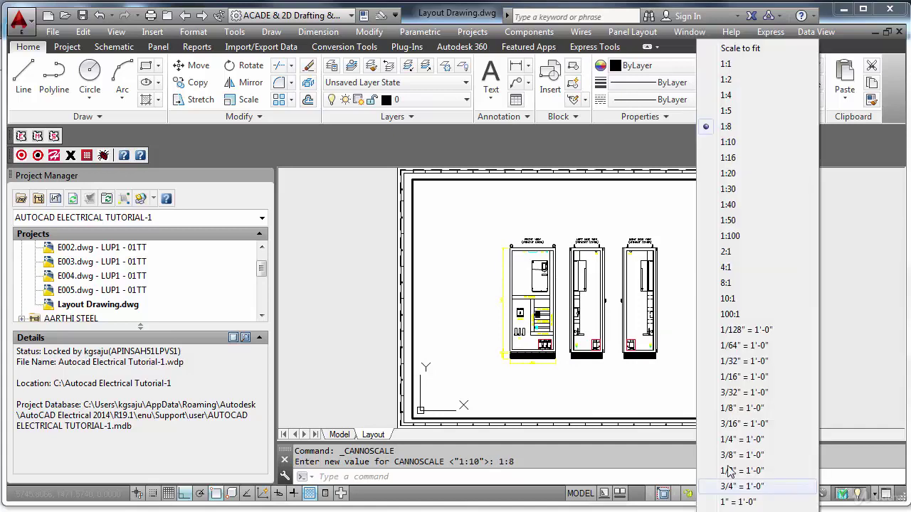
left_click(738, 115)
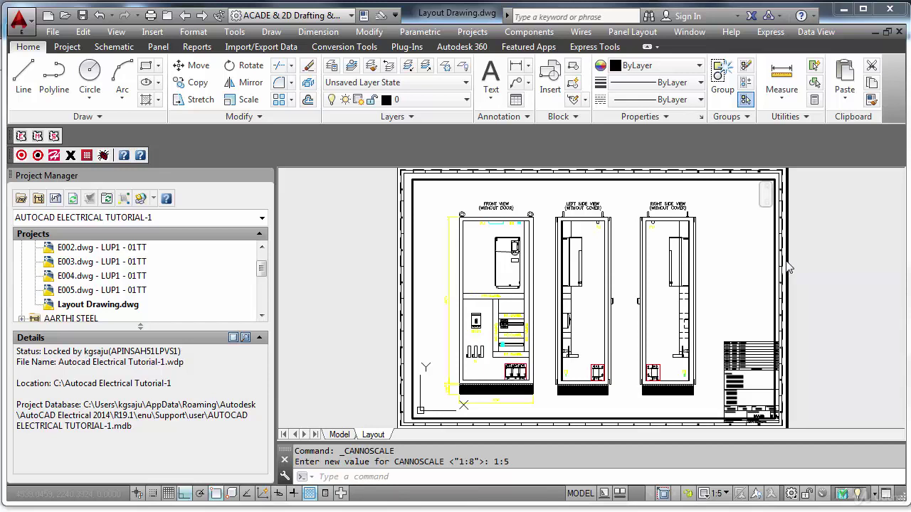
Try the viewport scale at 1:4, set it back to 1:5, and return to paper space.
left_click(727, 494)
left_click(737, 99)
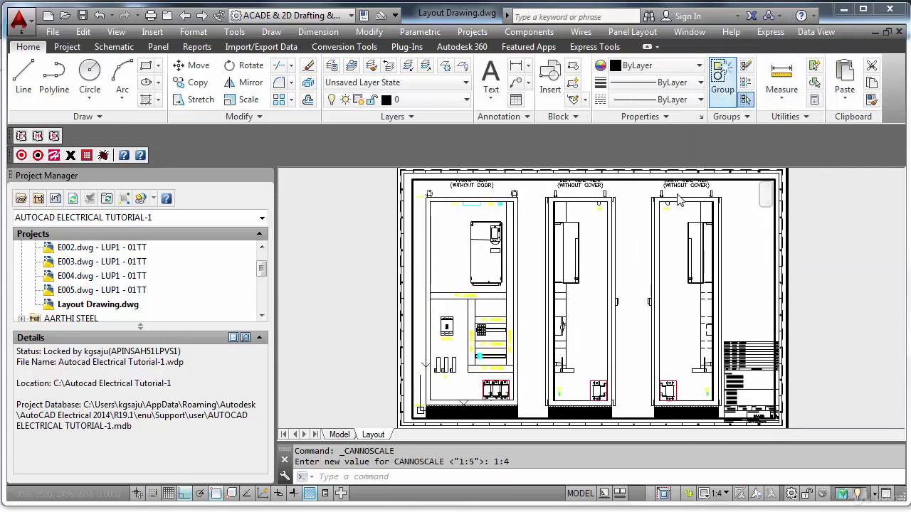
left_click(726, 494)
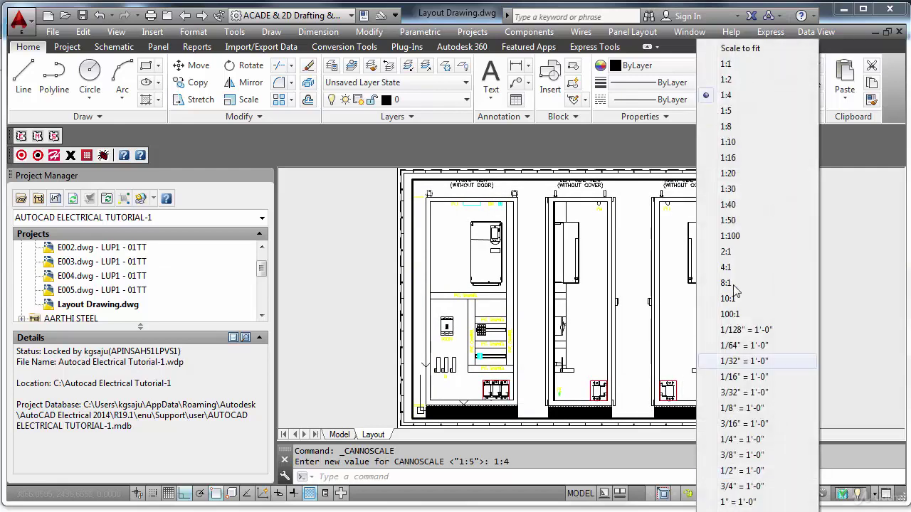
left_click(750, 112)
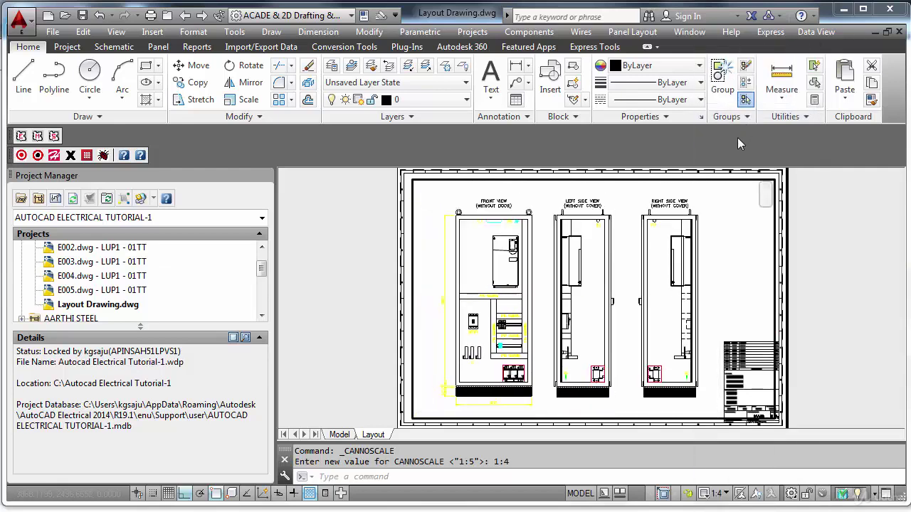
double_click(811, 298)
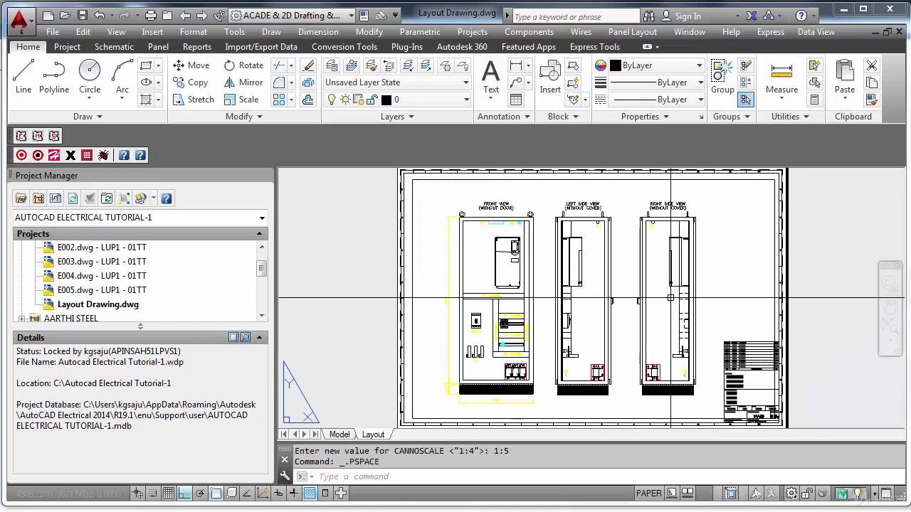
Examine the panel views and component blocks in model space, and return to the layout sheet.
left_click(340, 435)
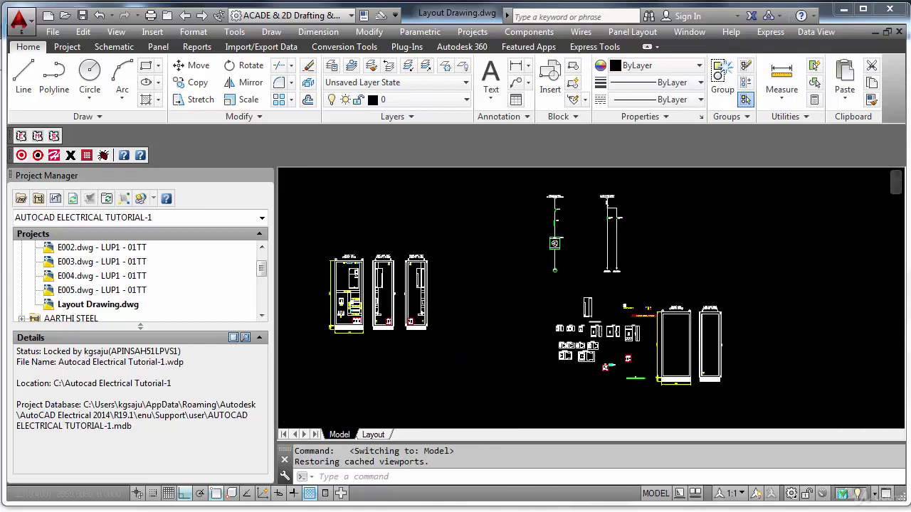
scroll(462, 302, "down", 2)
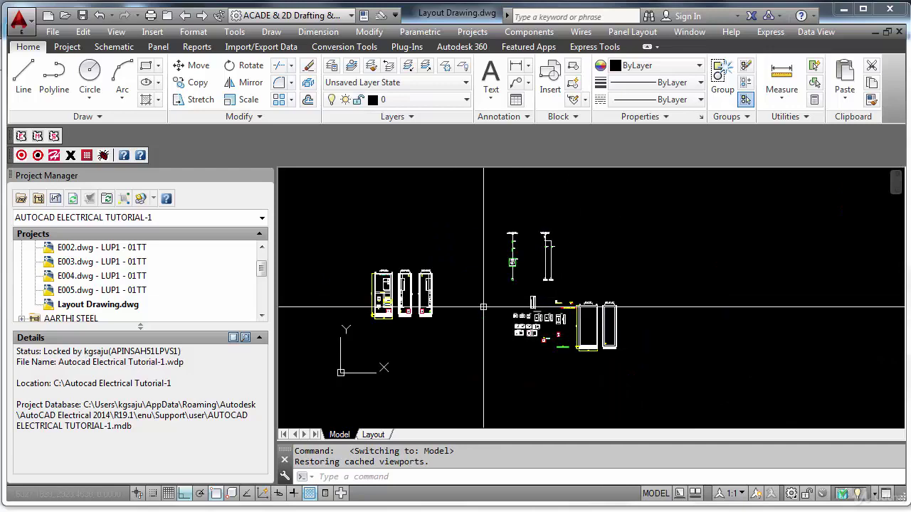
middle_click(483, 307)
middle_click(483, 306)
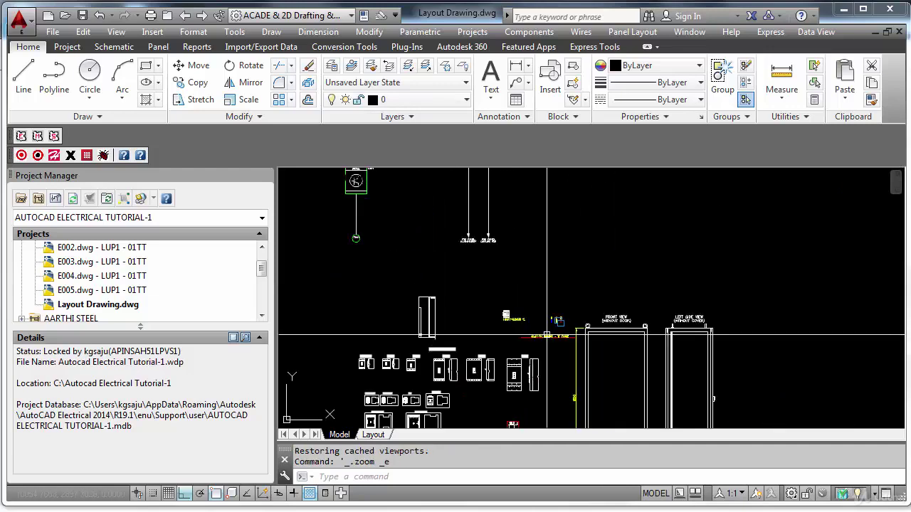
middle_click_drag(546, 334, 540, 264)
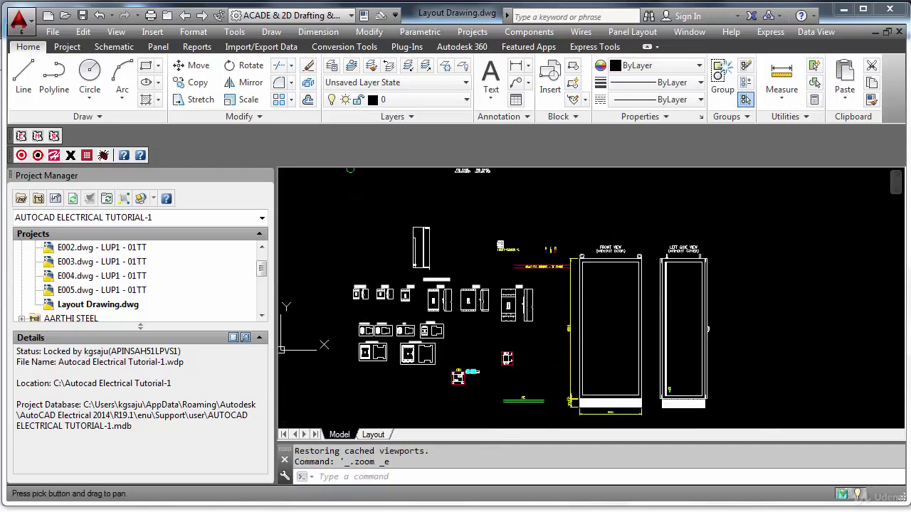
left_click(373, 435)
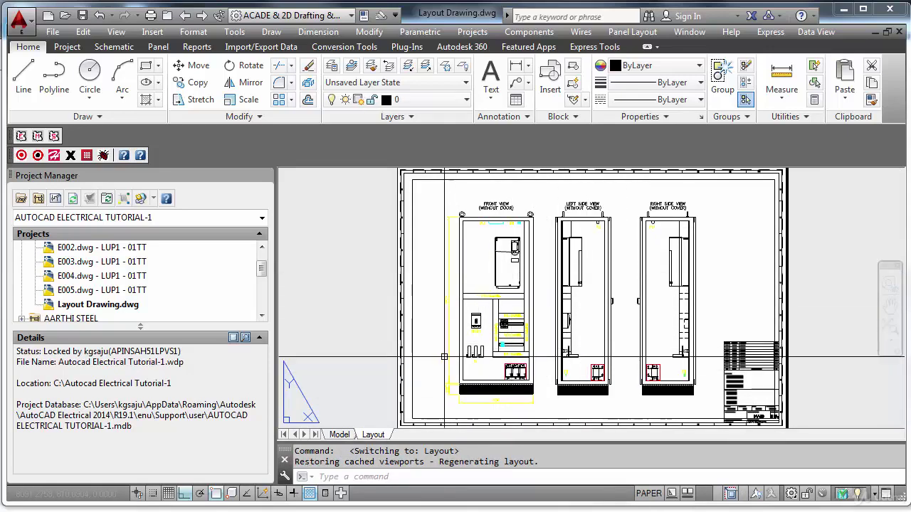
Compare the three panel views in model space with their appearance on the layout sheet.
left_click(340, 434)
middle_click(454, 360)
middle_click(454, 360)
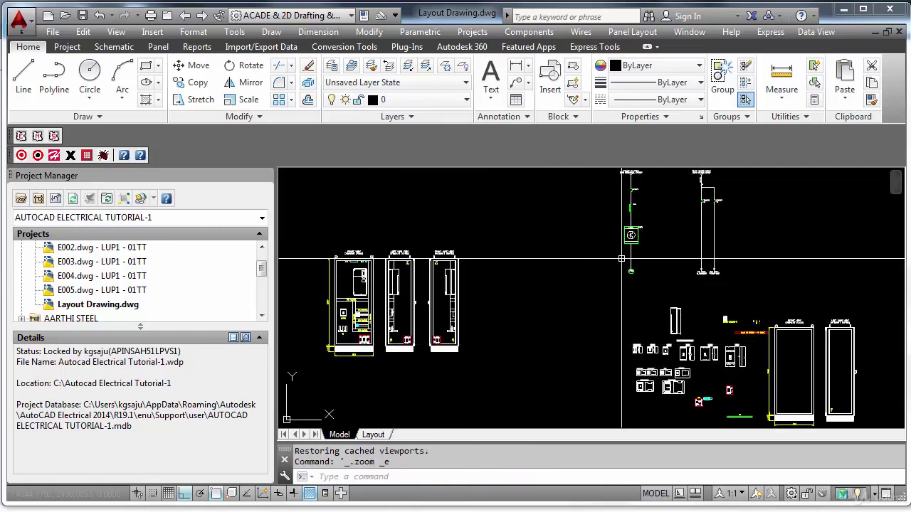
scroll(613, 253, "down", 2)
scroll(547, 277, "up", 2)
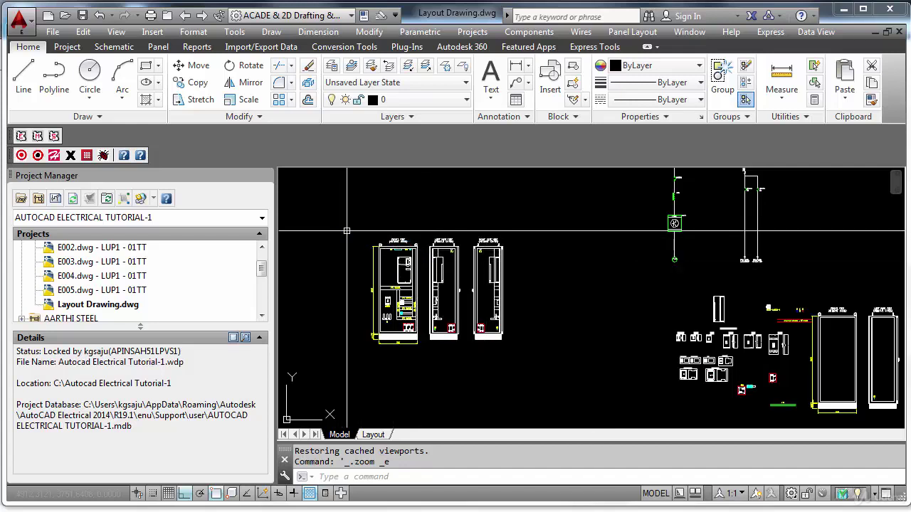
scroll(356, 232, "up", 2)
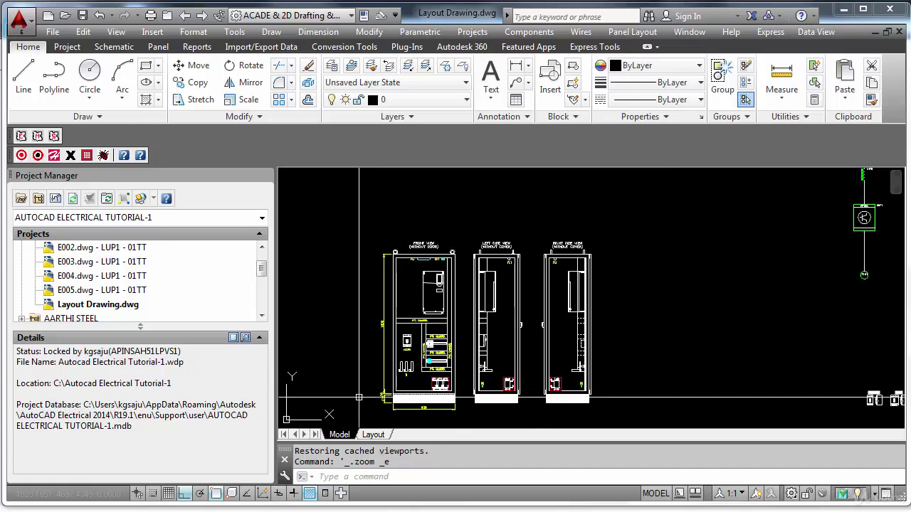
left_click(368, 434)
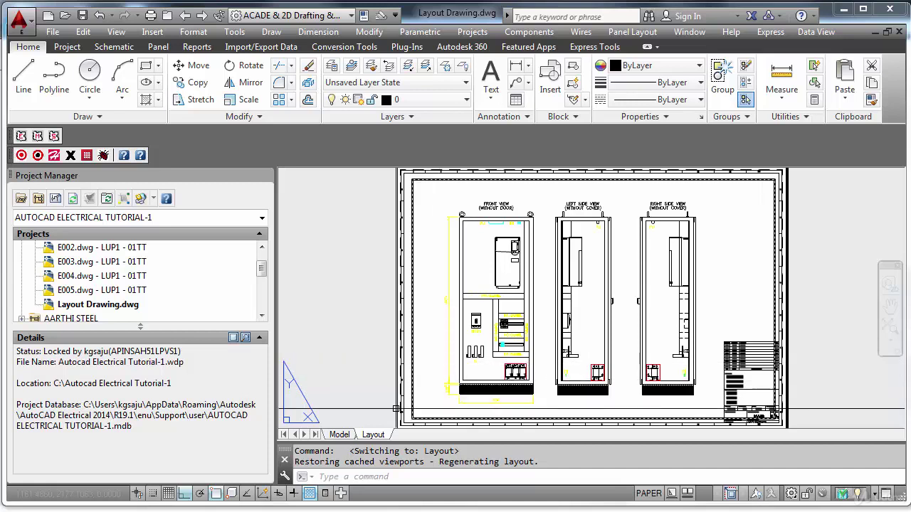
left_click(340, 434)
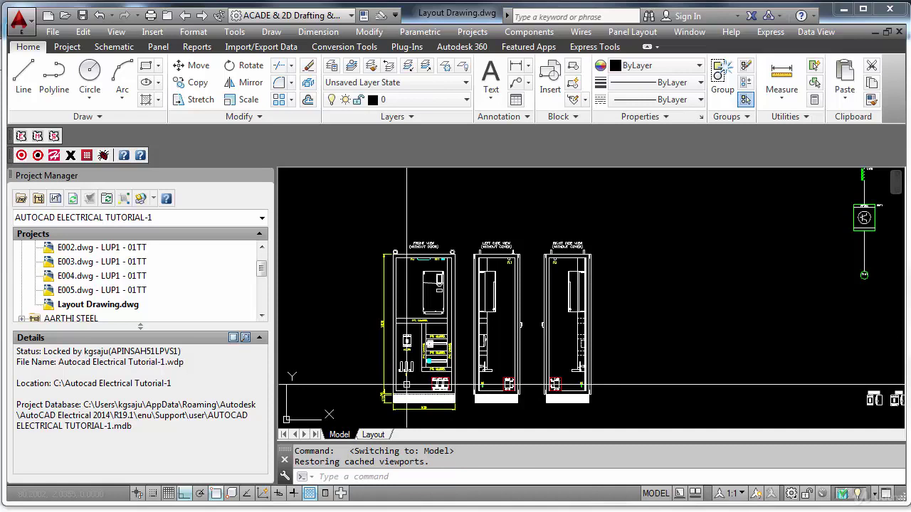
left_click(374, 435)
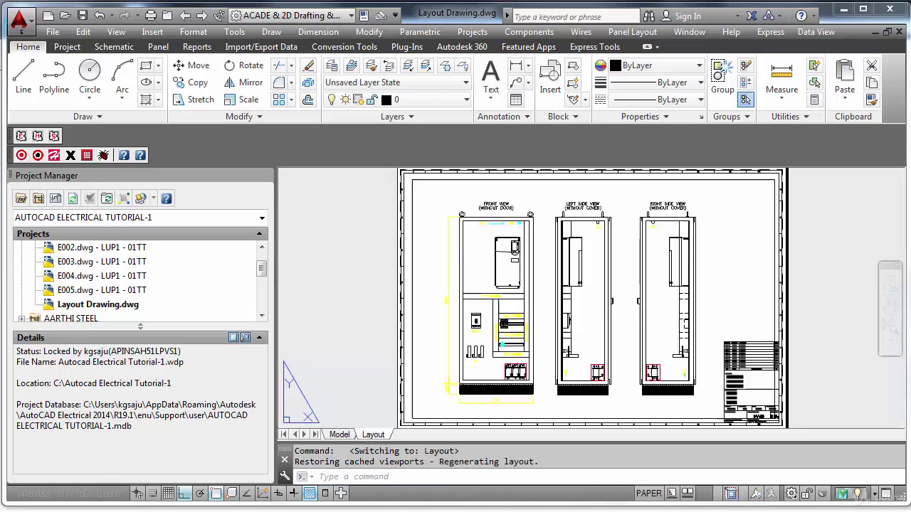
Zoom the panel views out and in inside the viewport, set its scale back to 1:5, and return to paper space.
double_click(438, 368)
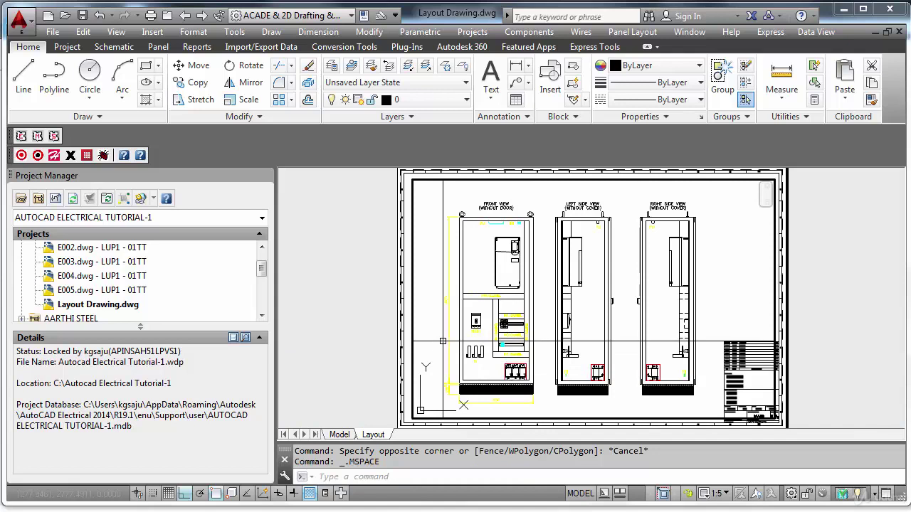
scroll(442, 342, "down", 2)
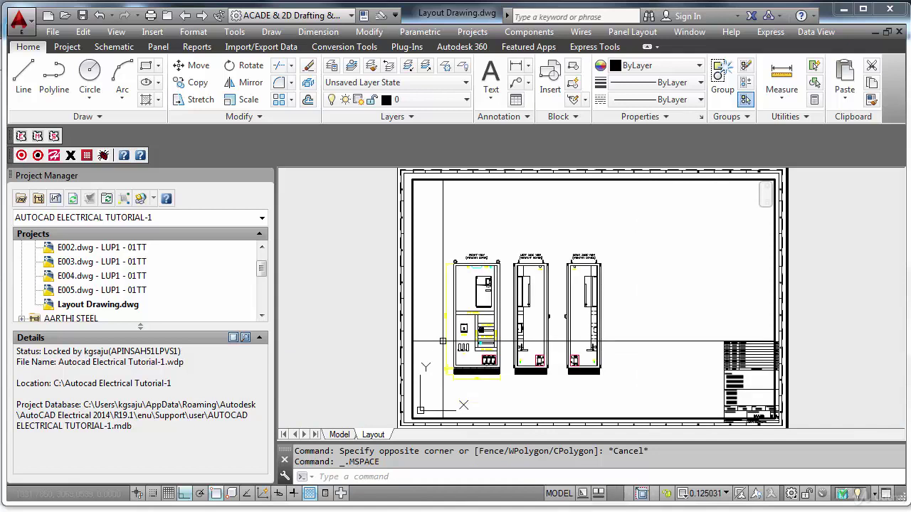
scroll(442, 341, "up", 2)
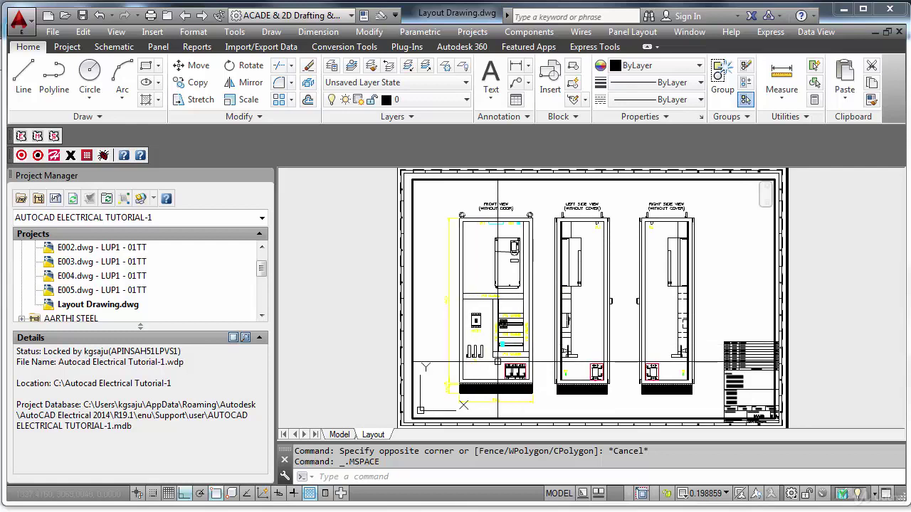
left_click(726, 494)
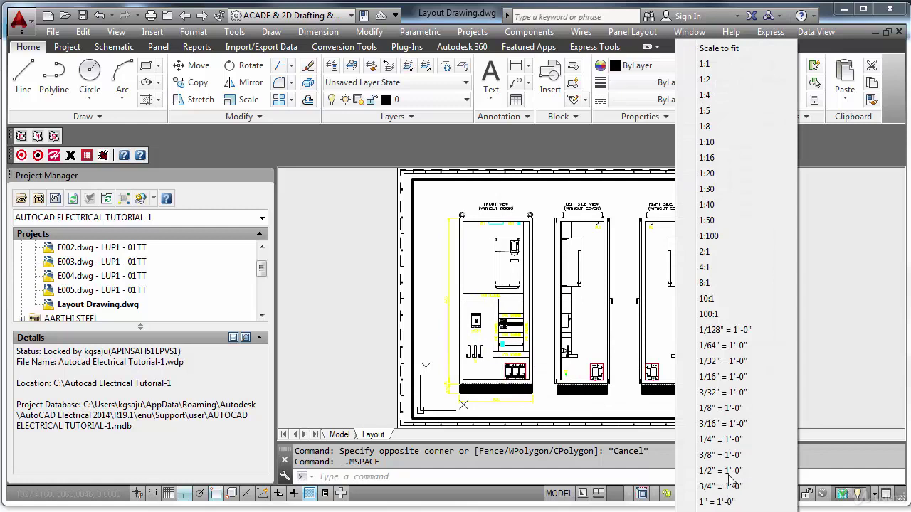
left_click(726, 116)
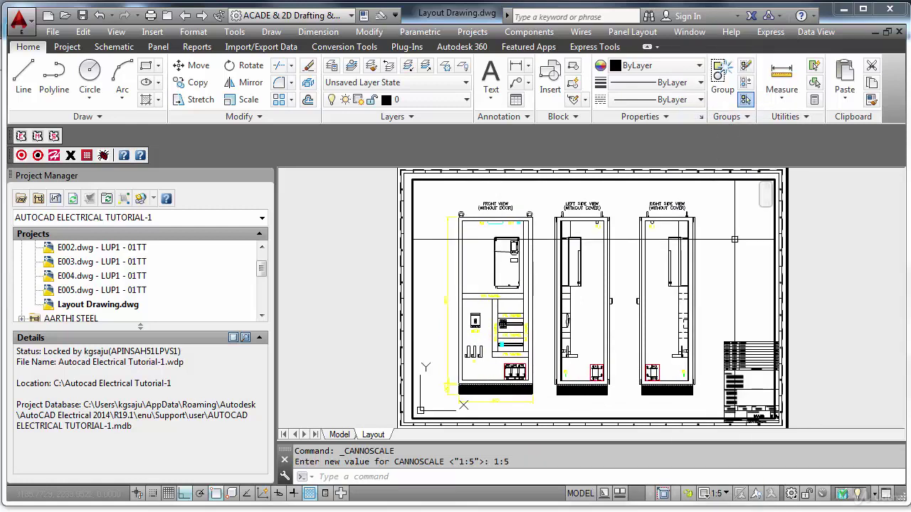
double_click(799, 266)
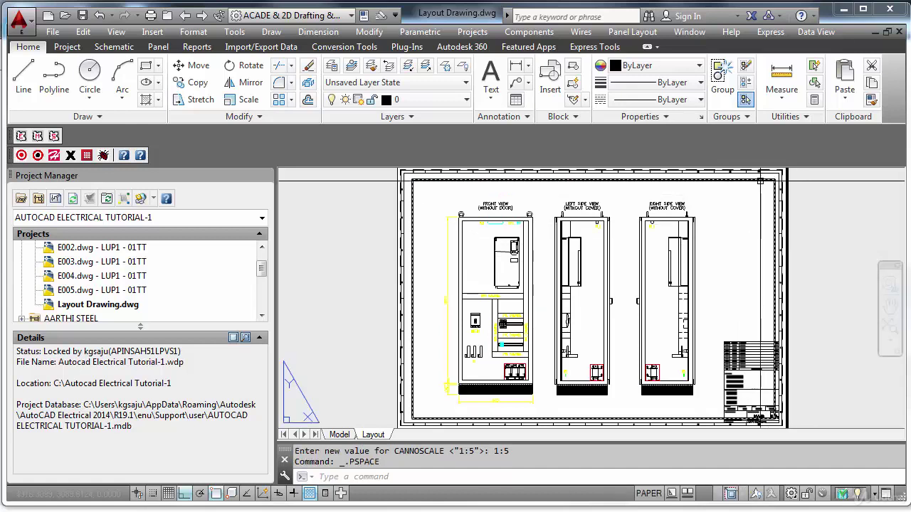
Set the layout viewport's Display locked property to Yes, close its quick properties, and clear the selection.
left_click(760, 180)
right_click(759, 180)
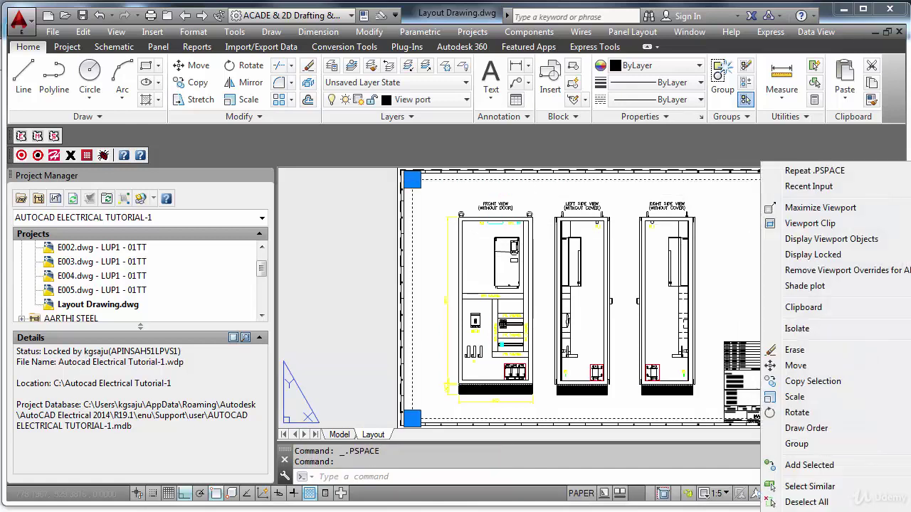
left_click(808, 487)
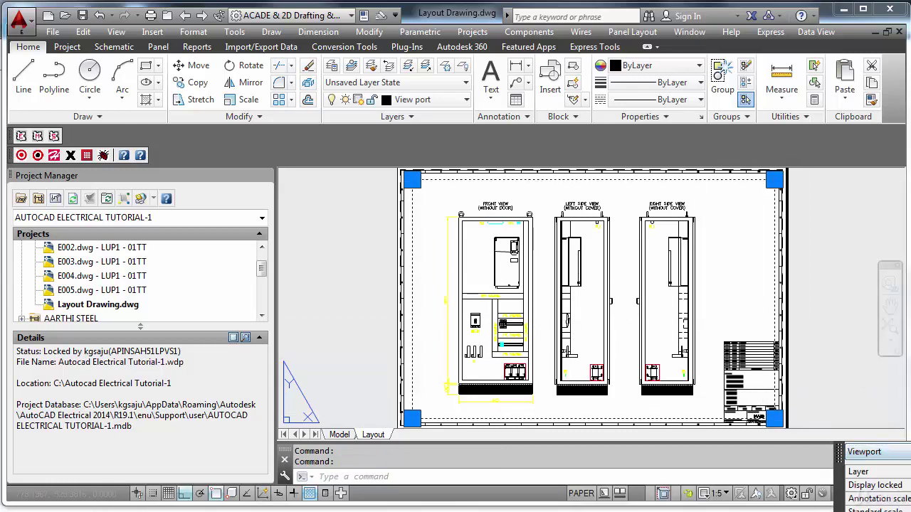
left_click_drag(910, 494, 552, 274)
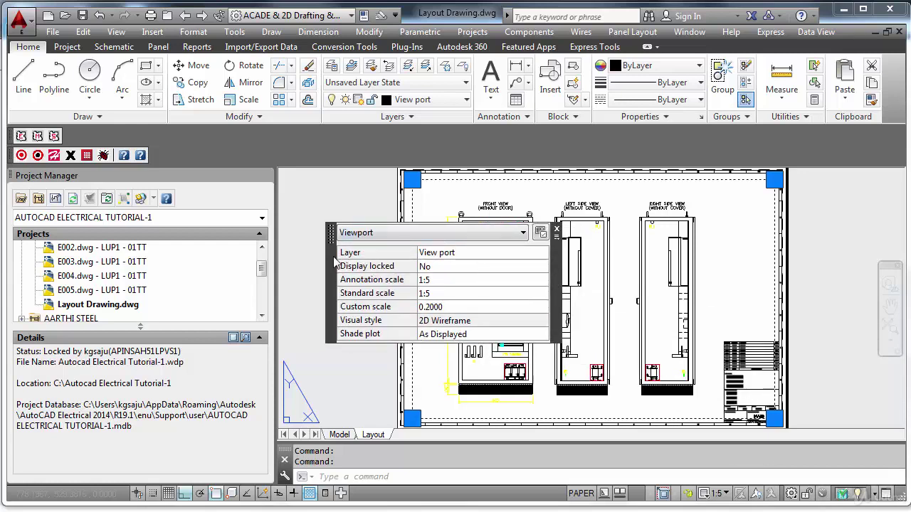
left_click(379, 254)
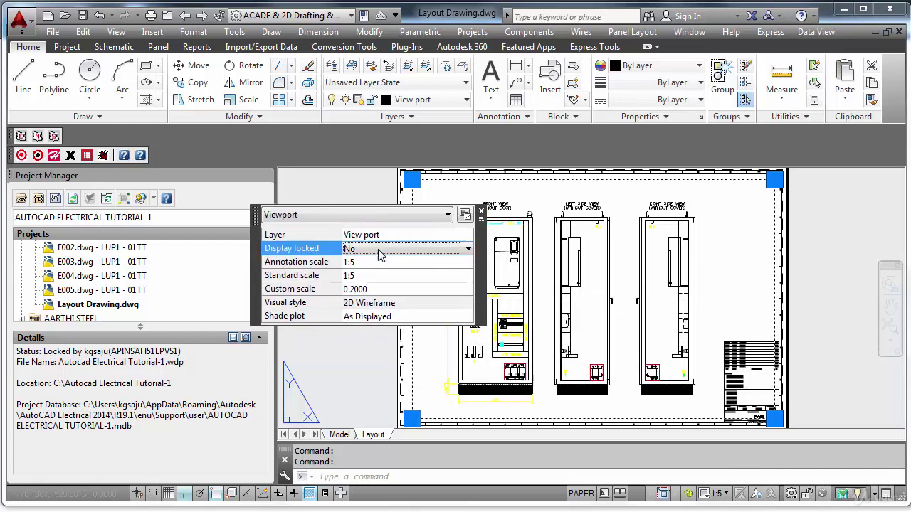
left_click(459, 249)
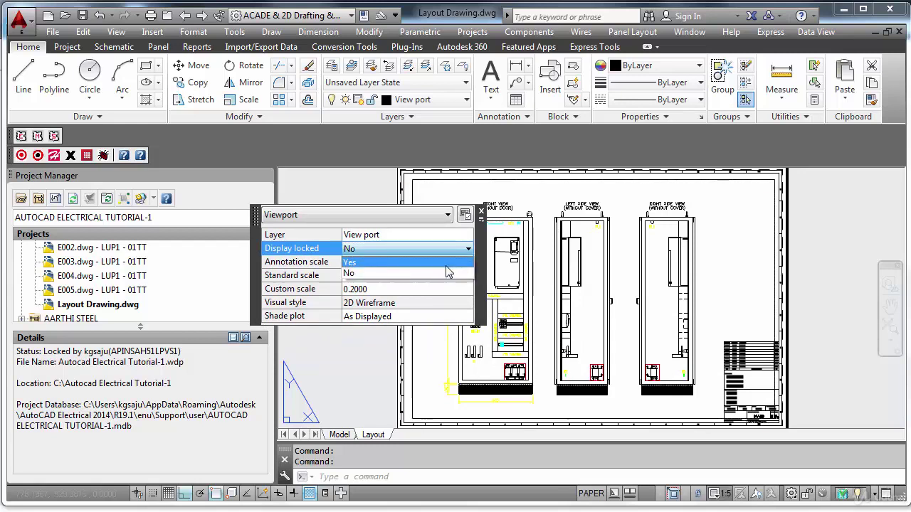
left_click(447, 263)
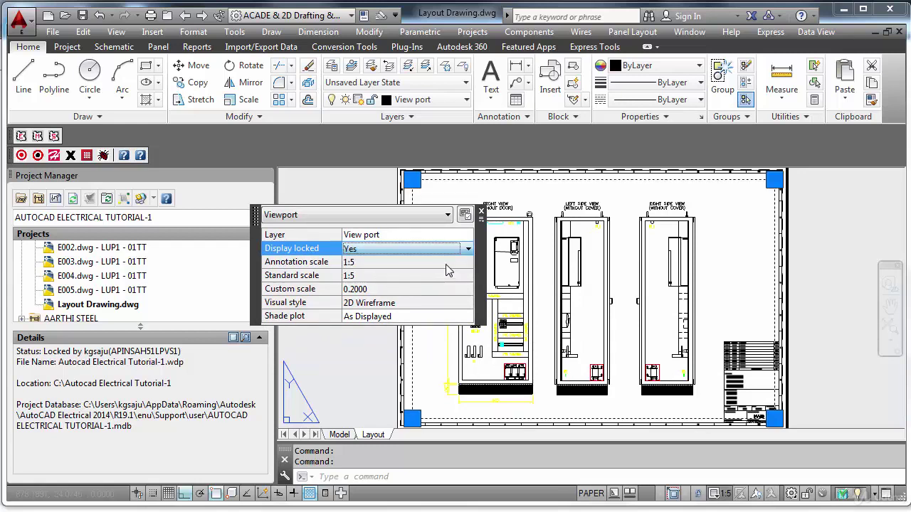
left_click(481, 212)
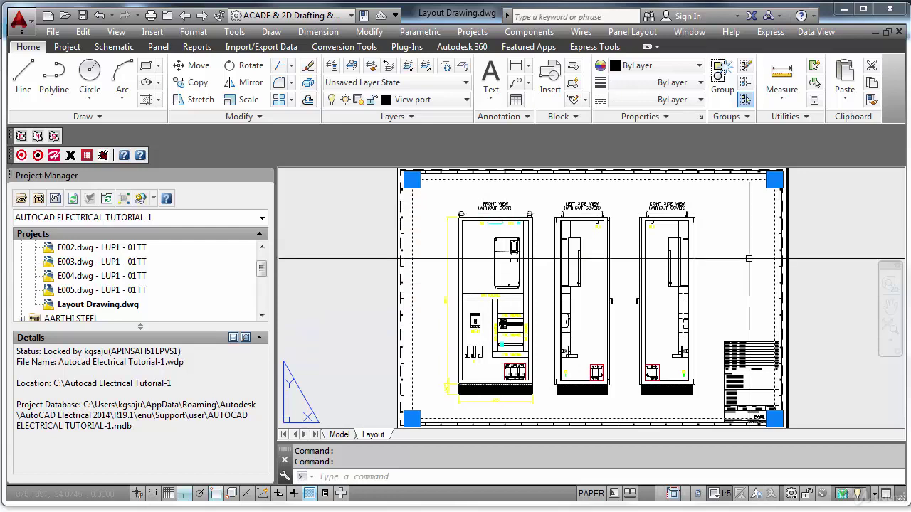
left_click(818, 261)
left_click(816, 247)
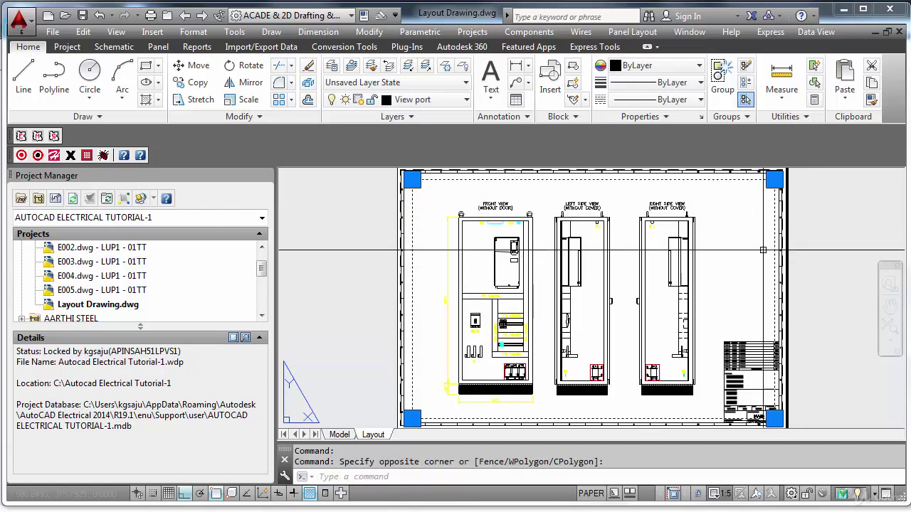
key("Escape")
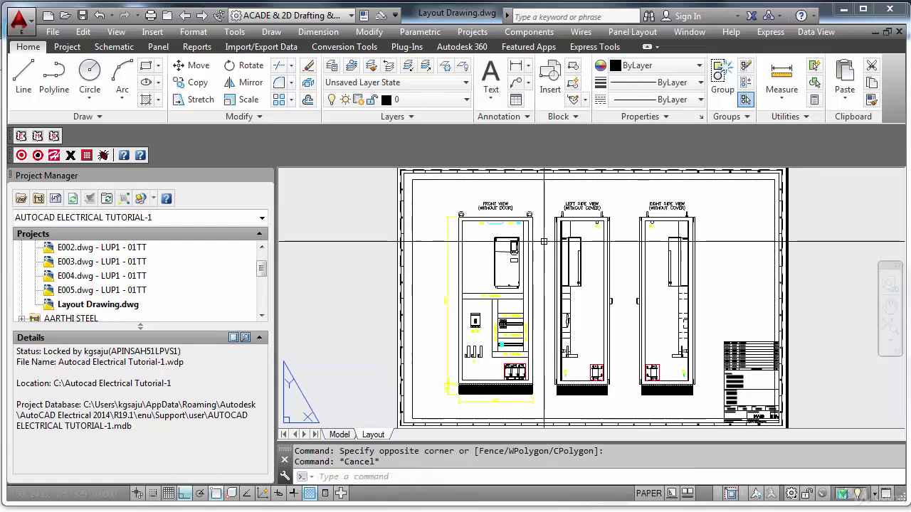
Test zooming inside the display-locked viewport, and return to paper space.
double_click(624, 268)
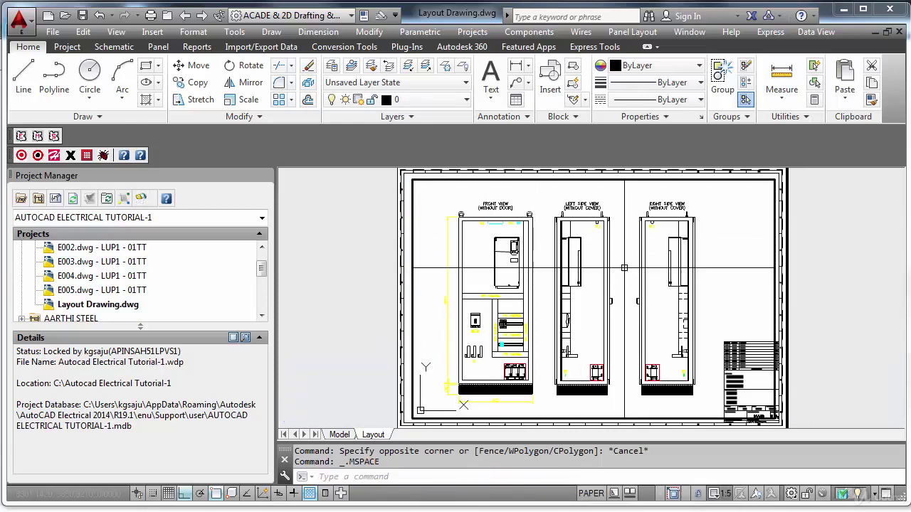
scroll(624, 269, "down", 2)
scroll(624, 269, "up", 2)
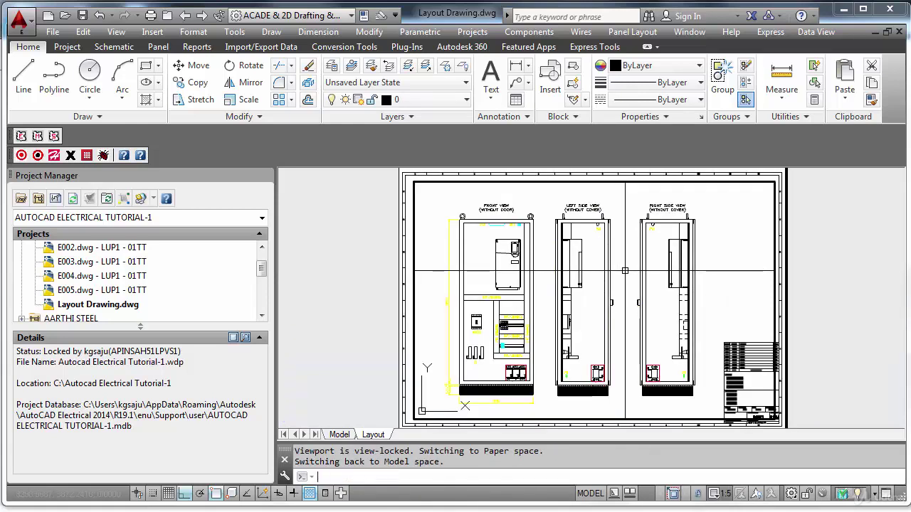
middle_click(623, 268)
middle_click(624, 268)
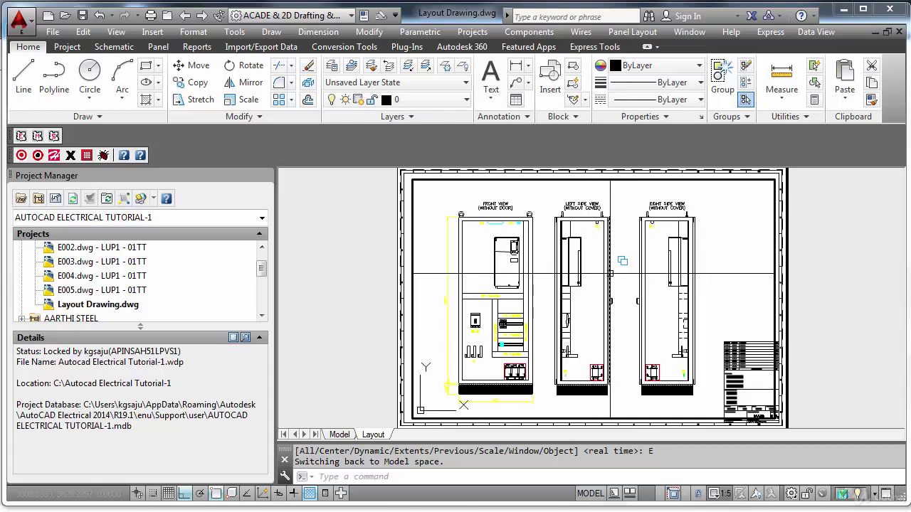
left_click(612, 275)
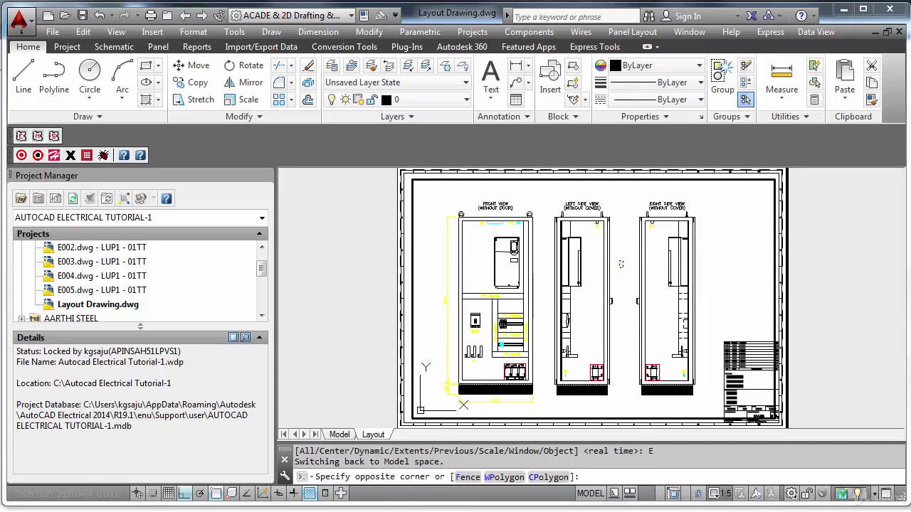
key("Escape")
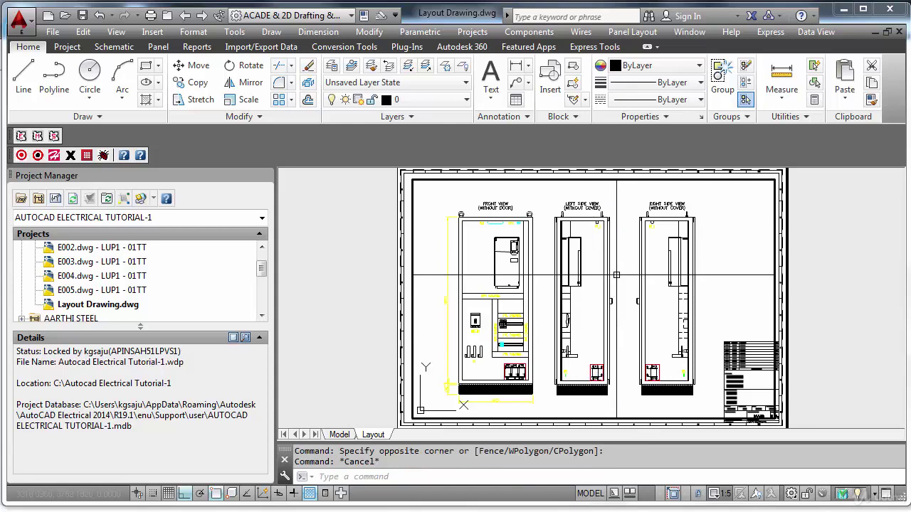
double_click(813, 250)
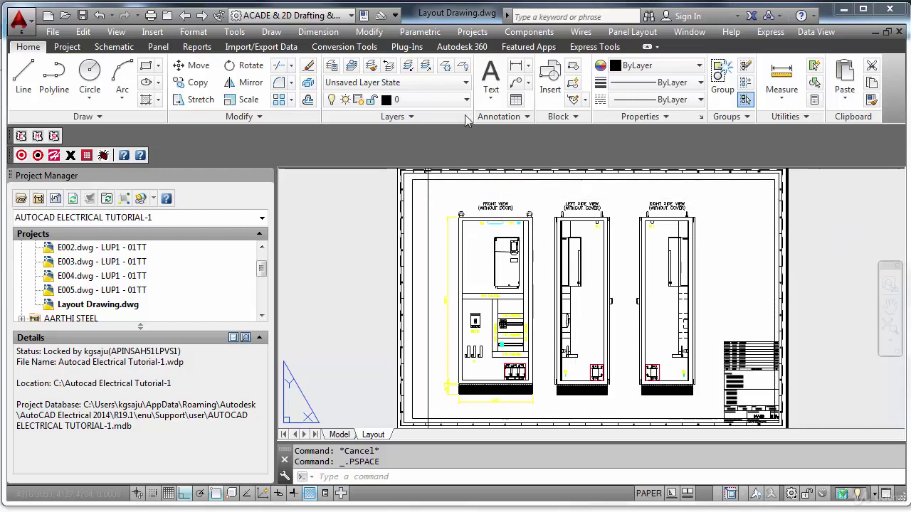
Turn off the View port layer to hide the viewport border on the layout sheet.
left_click(427, 100)
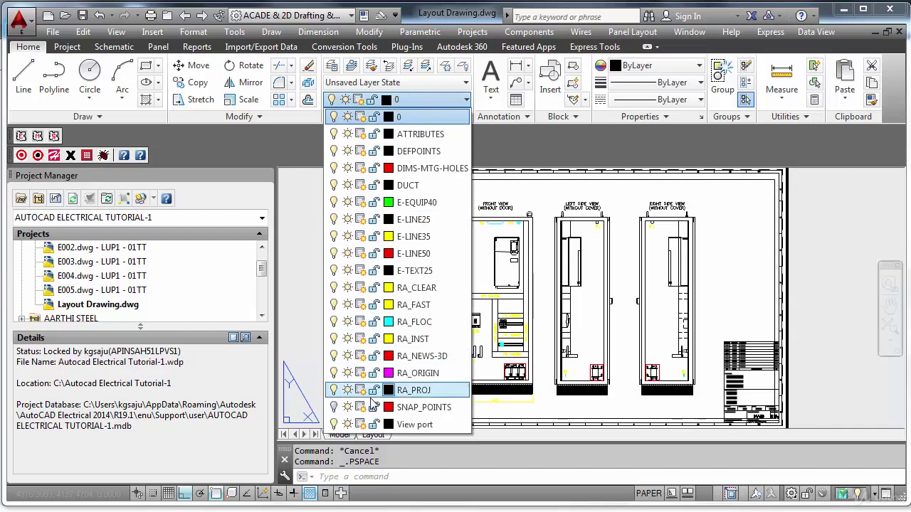
left_click(334, 424)
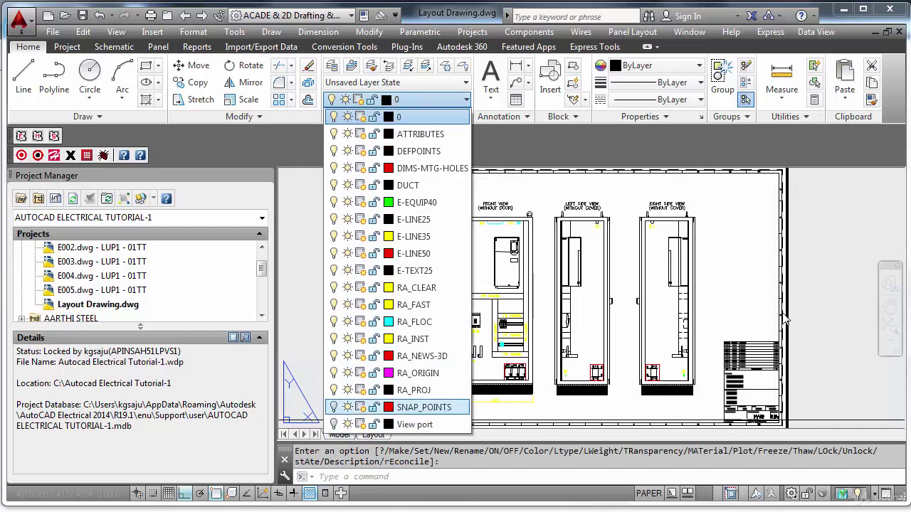
left_click(819, 293)
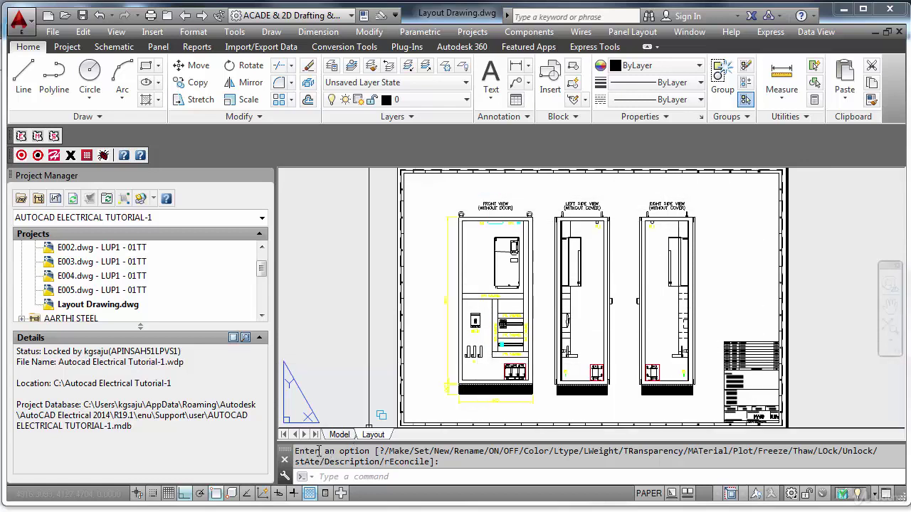
Erase the large component in the upper part of the front view in model space, and check the layout sheet.
left_click(339, 435)
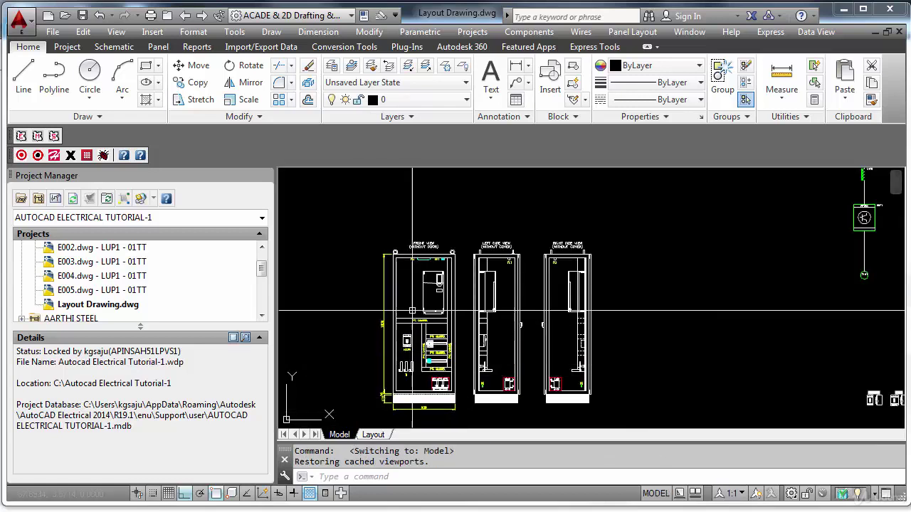
scroll(414, 301, "up", 2)
type("e")
key("Return")
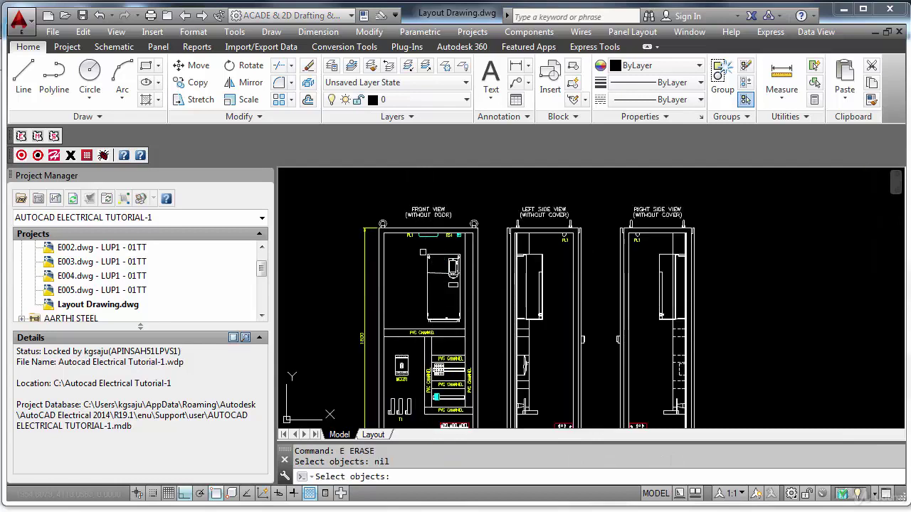
left_click(421, 250)
left_click(466, 331)
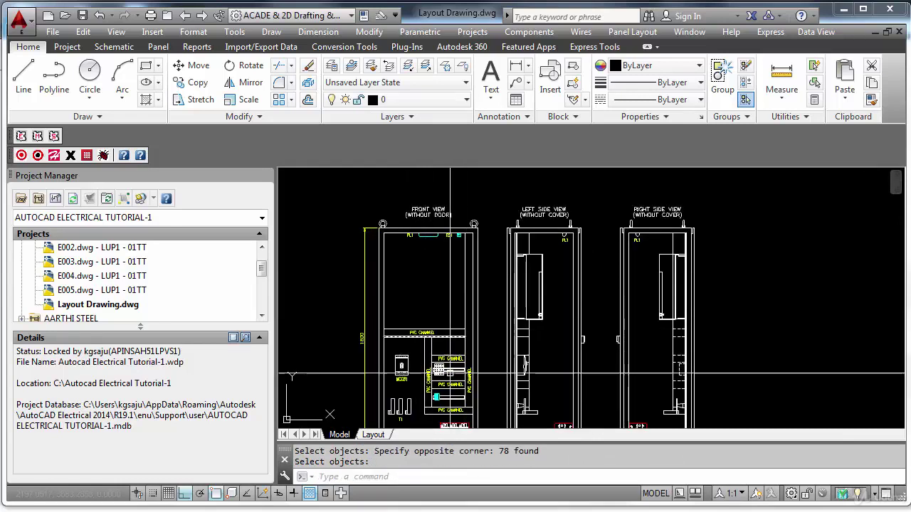
key("Return")
left_click(373, 434)
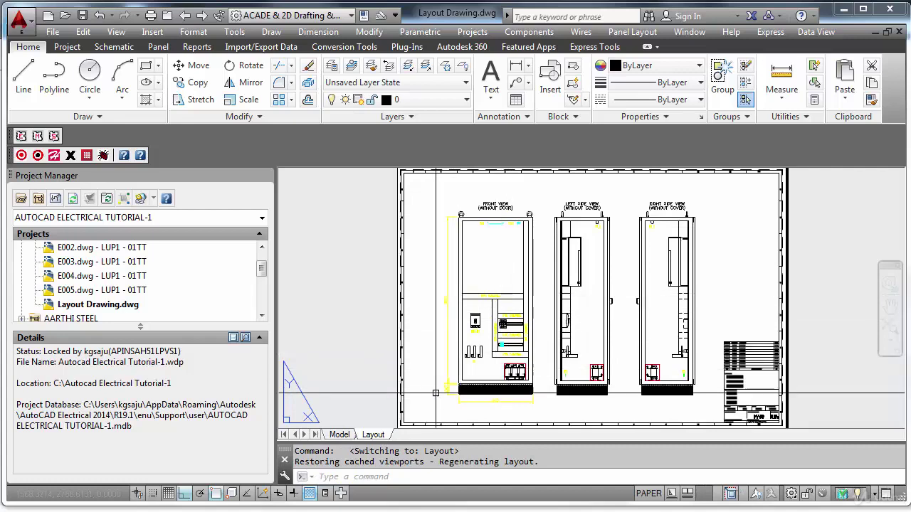
Undo the erasure of the front view component in model space, and return to the layout sheet.
left_click(339, 434)
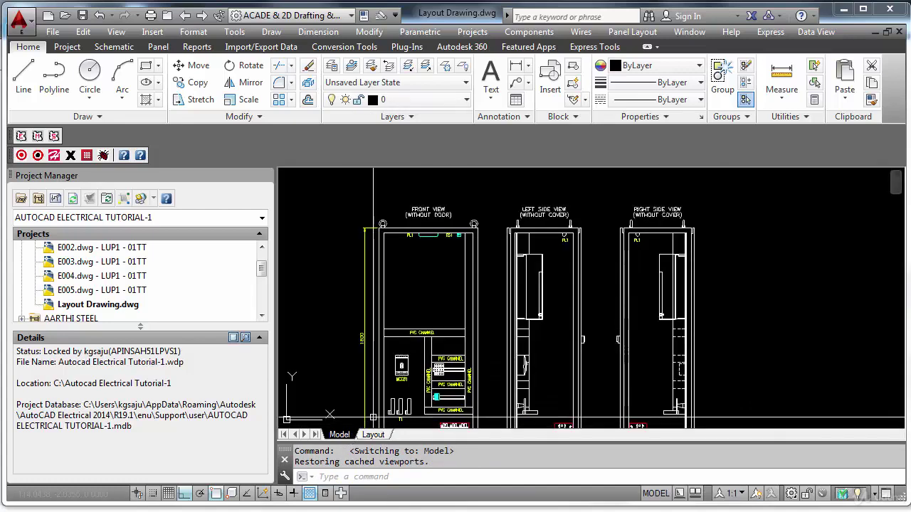
type("u")
key("Return")
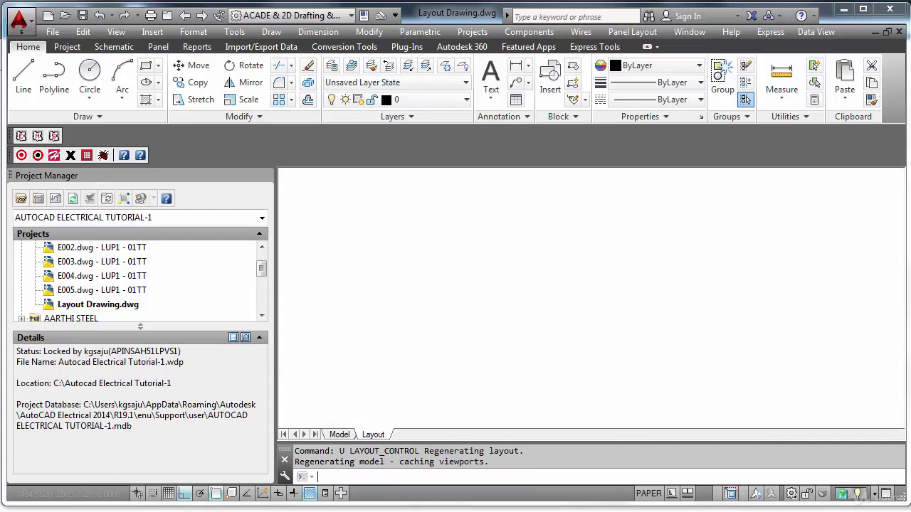
type("u")
key("Return")
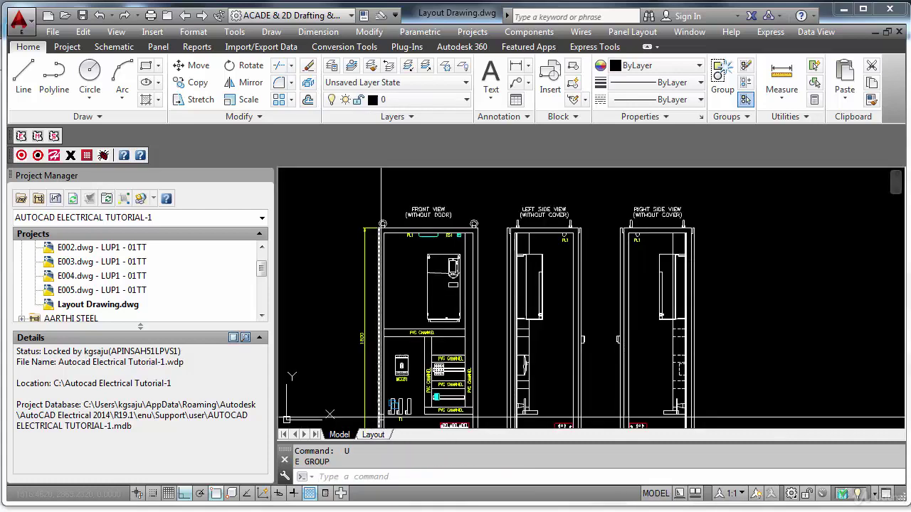
left_click(373, 434)
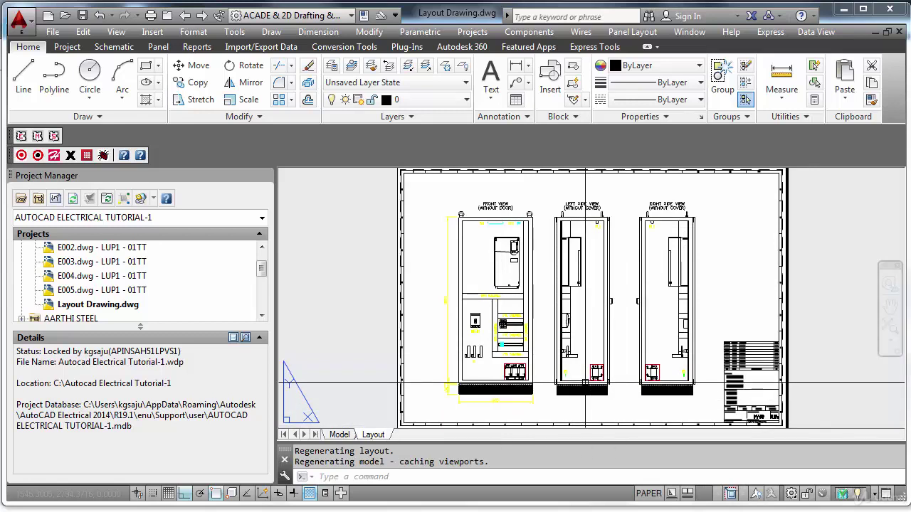
right_click(375, 435)
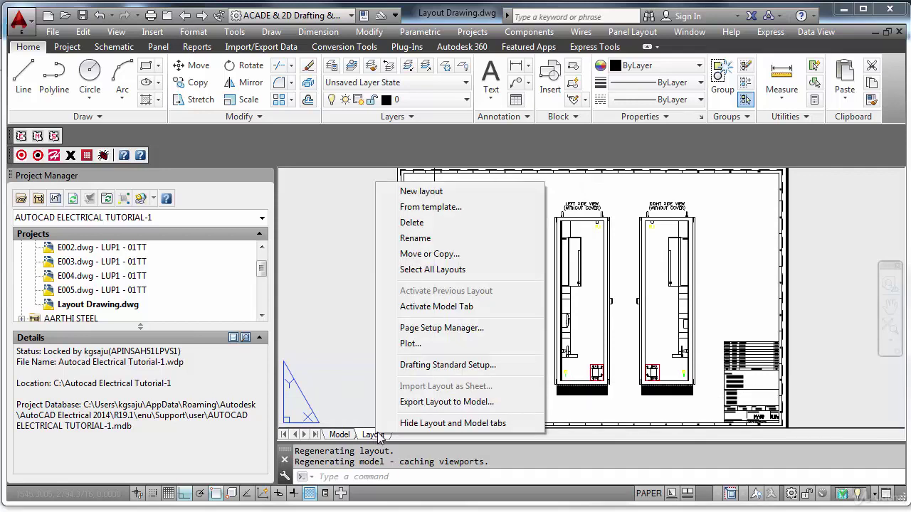
left_click(565, 407)
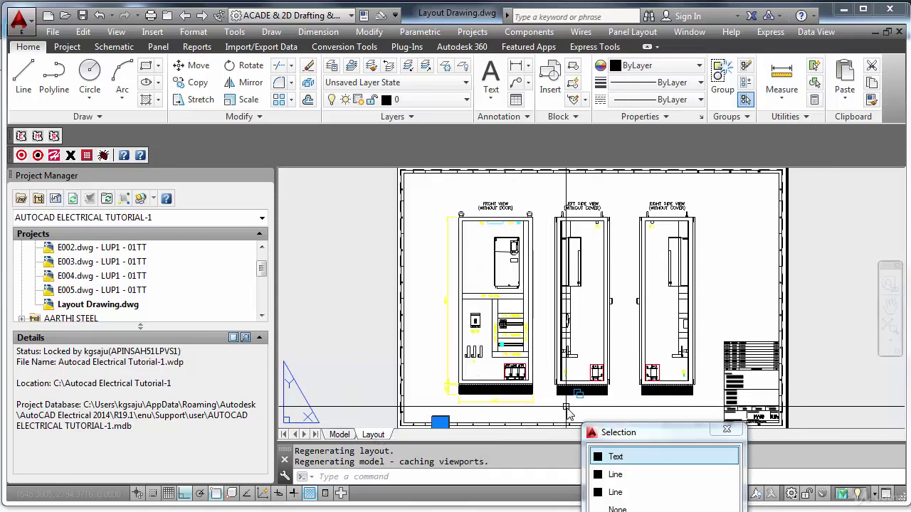
key("Escape")
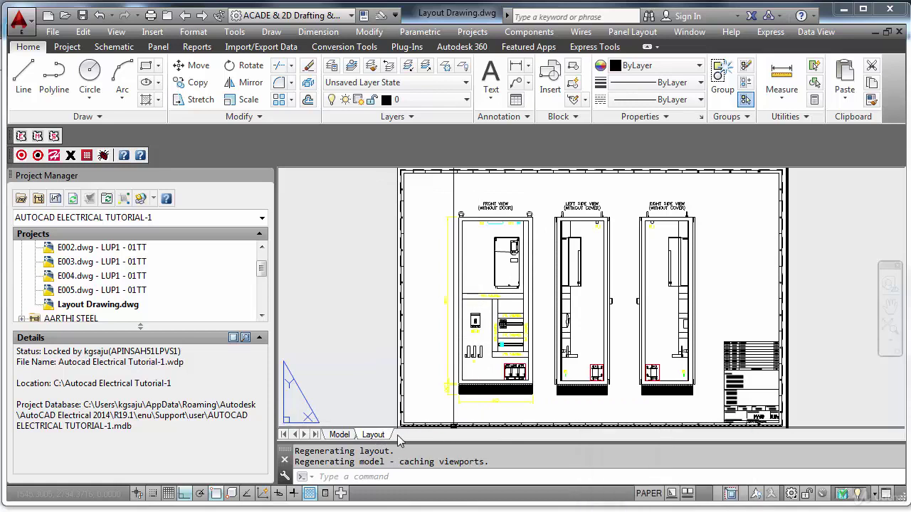
Create a copy of the Layout sheet at the end of the layout order and open the copy.
right_click(384, 438)
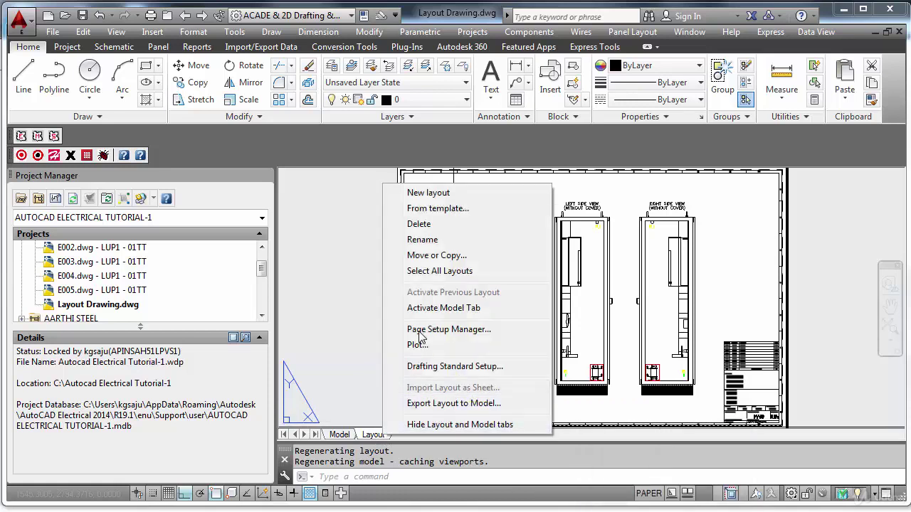
left_click(452, 261)
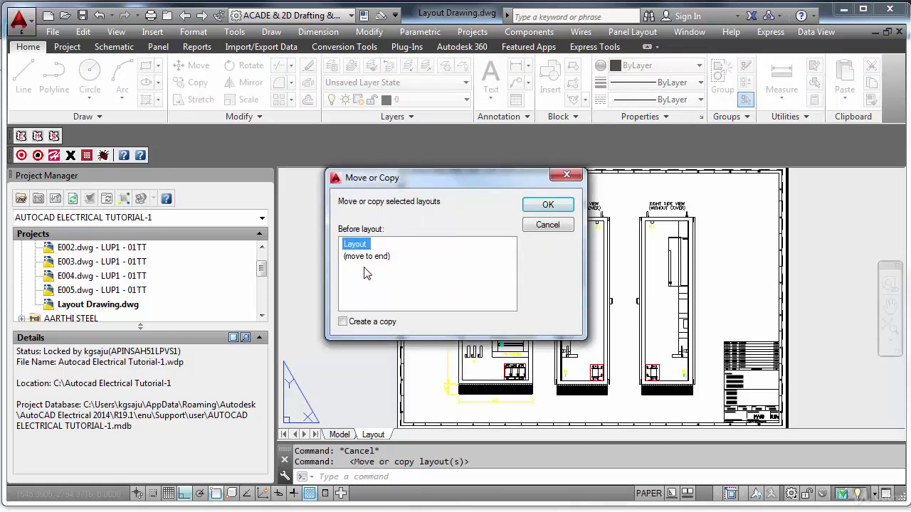
left_click(369, 257)
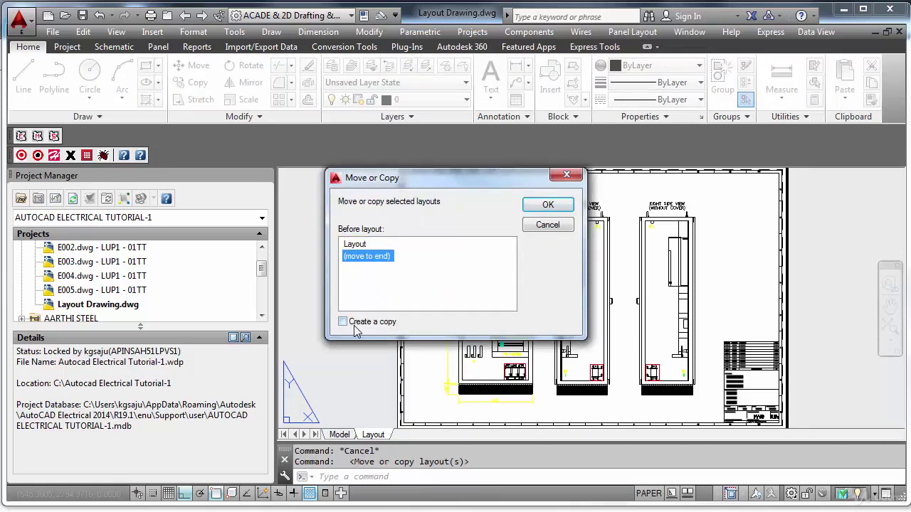
left_click(375, 322)
left_click(553, 208)
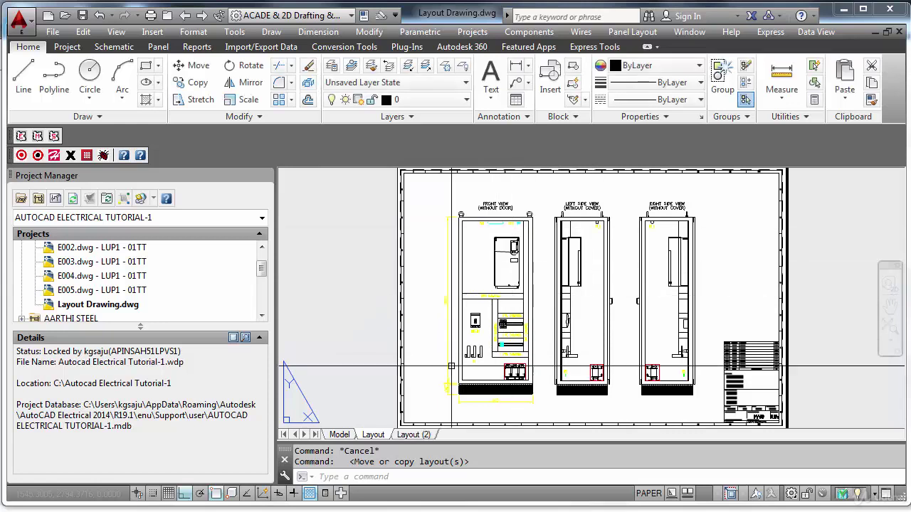
mouse_move(415, 440)
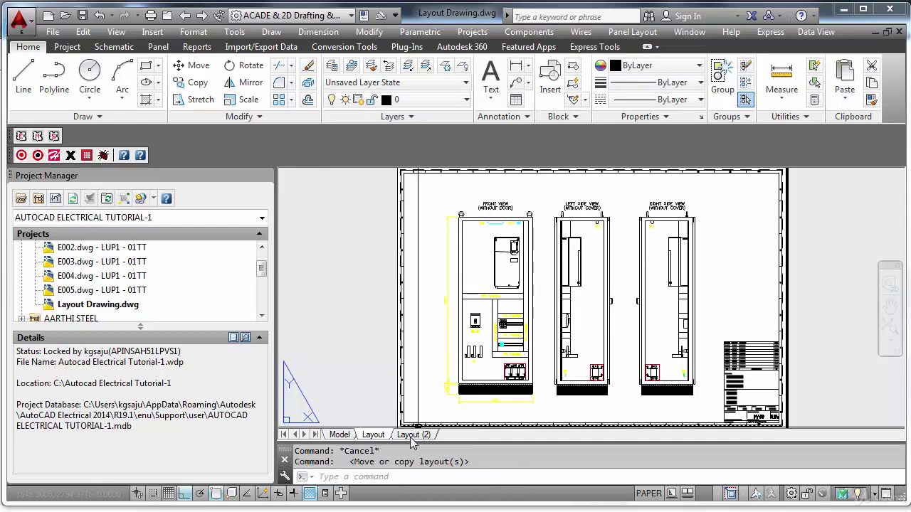
left_click(413, 436)
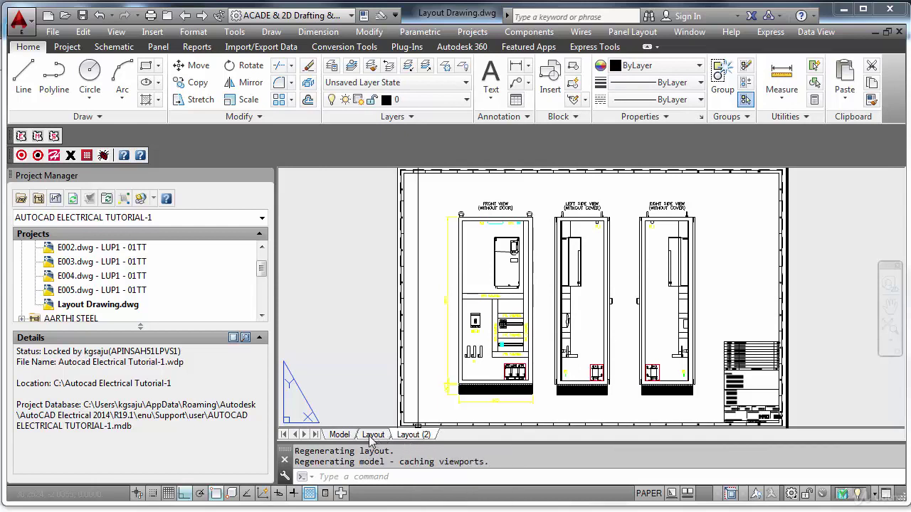
Copy the front view and left side view in model space to the empty area directly above the originals.
left_click(340, 435)
scroll(583, 294, "down", 5)
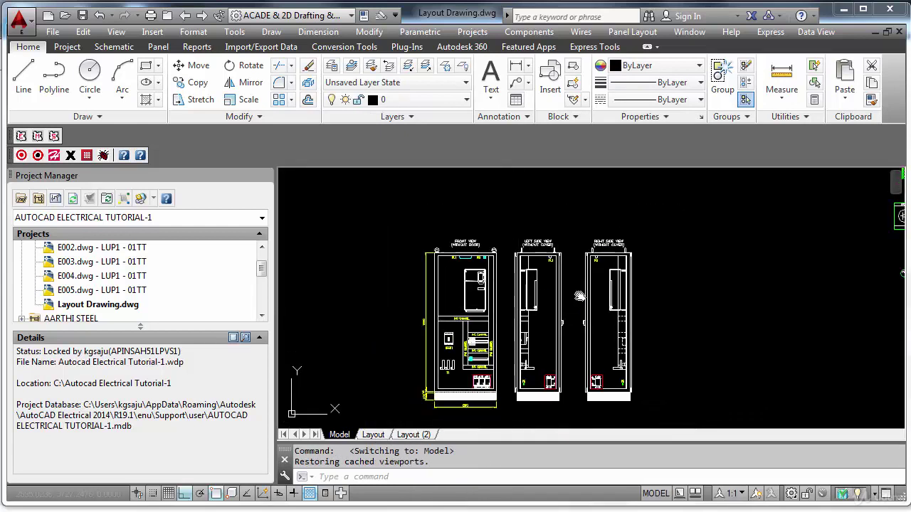
type("c")
key("Return")
left_click(480, 237)
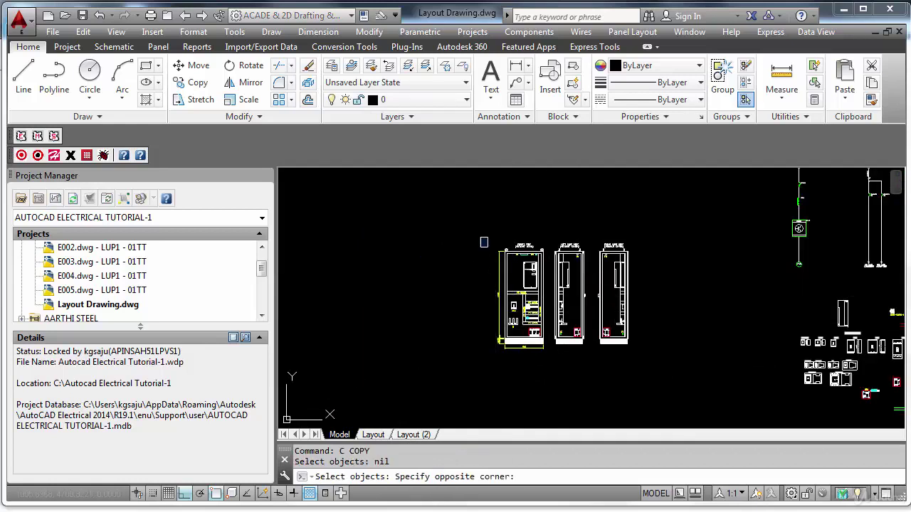
left_click(594, 366)
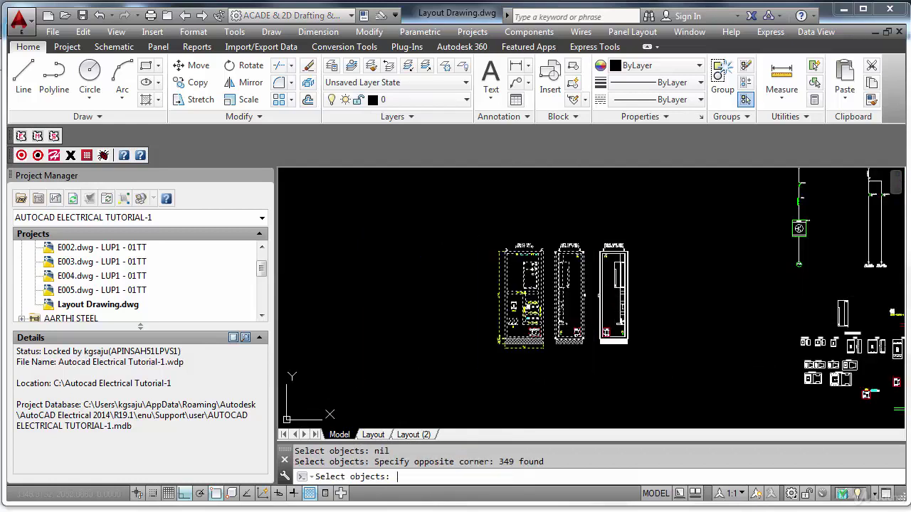
key("Return")
left_click(594, 368)
middle_click_drag(624, 291, 604, 394)
left_click(628, 299)
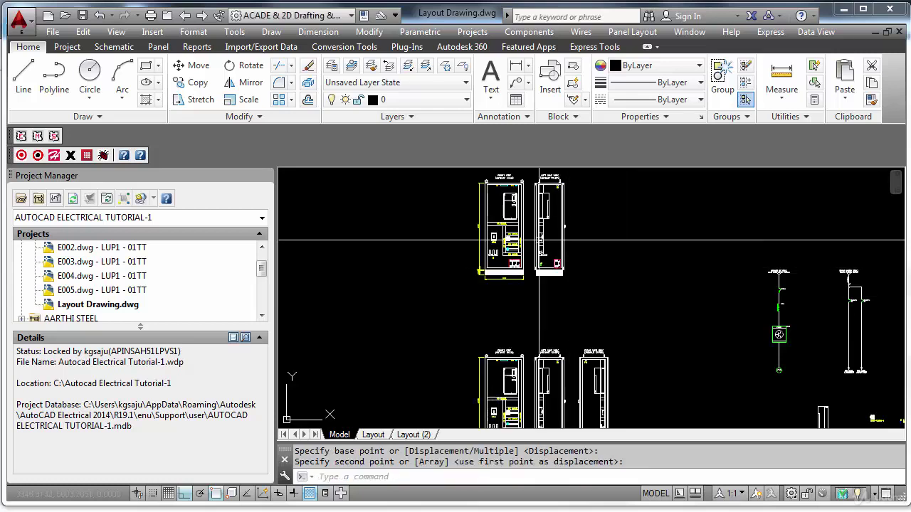
Erase the component and its mounting rail between the upper two short PVC channels in the copied front view.
scroll(511, 203, "up", 5)
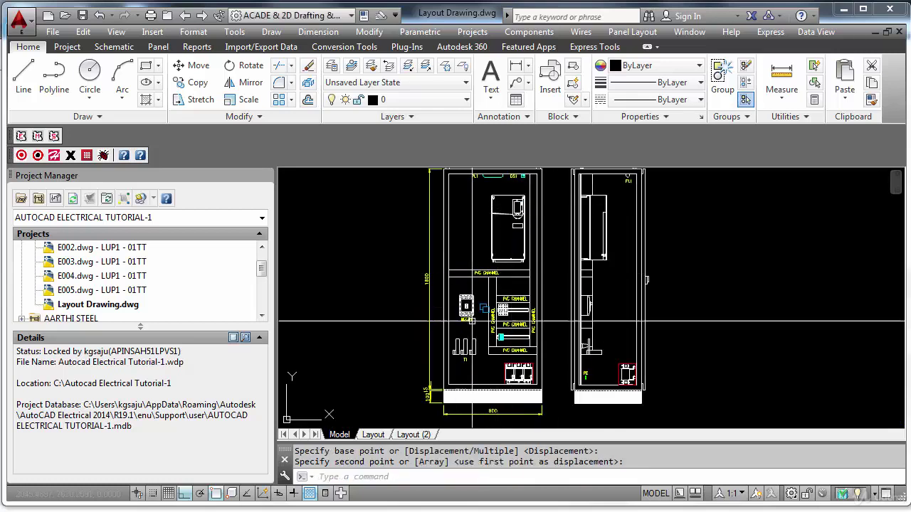
scroll(503, 321, "up", 1)
type("e")
key("Return")
left_click(468, 290)
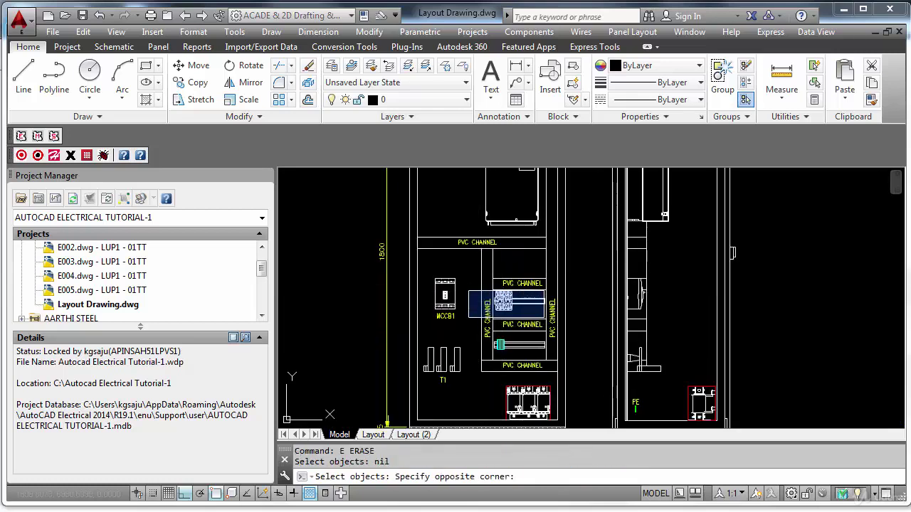
left_click(543, 317)
key("Return")
key("Return")
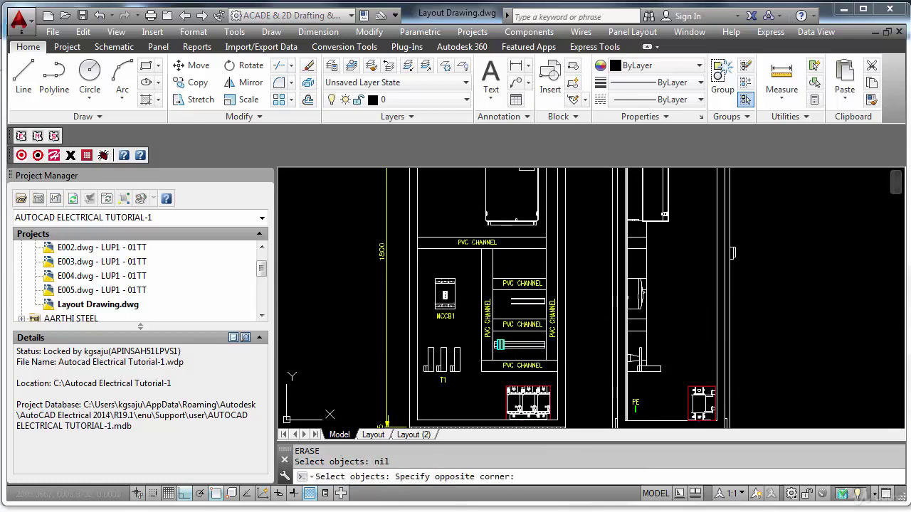
left_click(554, 317)
key("Return")
Erase the red-outlined components near the base of the copied front view and the copied left side view.
middle_click_drag(552, 326, 562, 279)
key("Return")
left_click(510, 336)
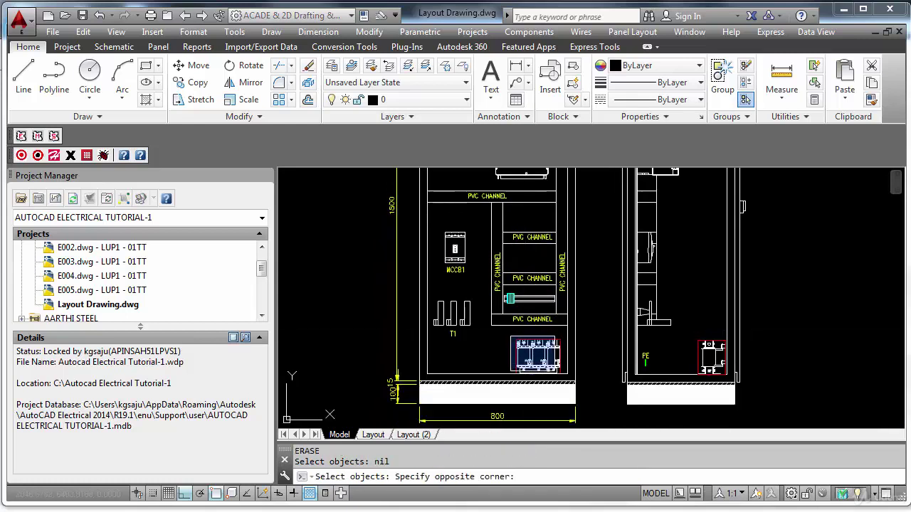
left_click(563, 380)
key("Return")
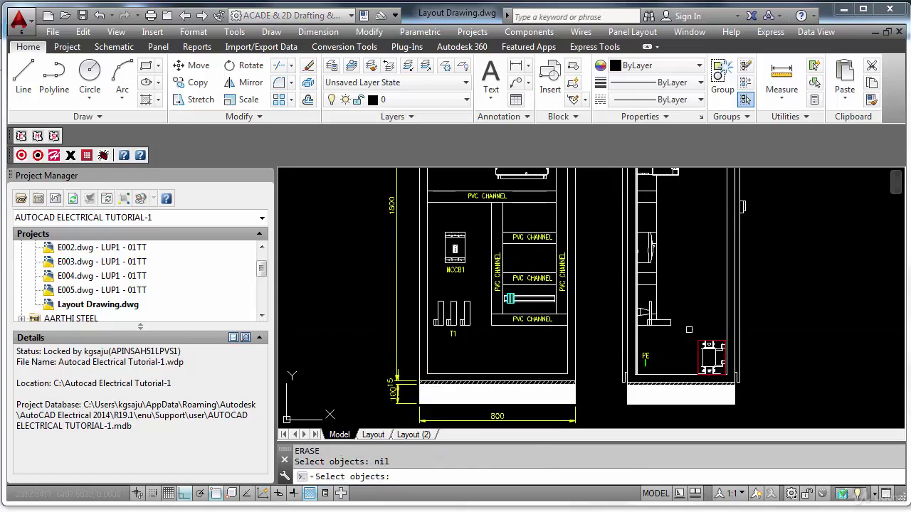
left_click(688, 329)
left_click(733, 386)
key("Return")
scroll(676, 338, "down", 2)
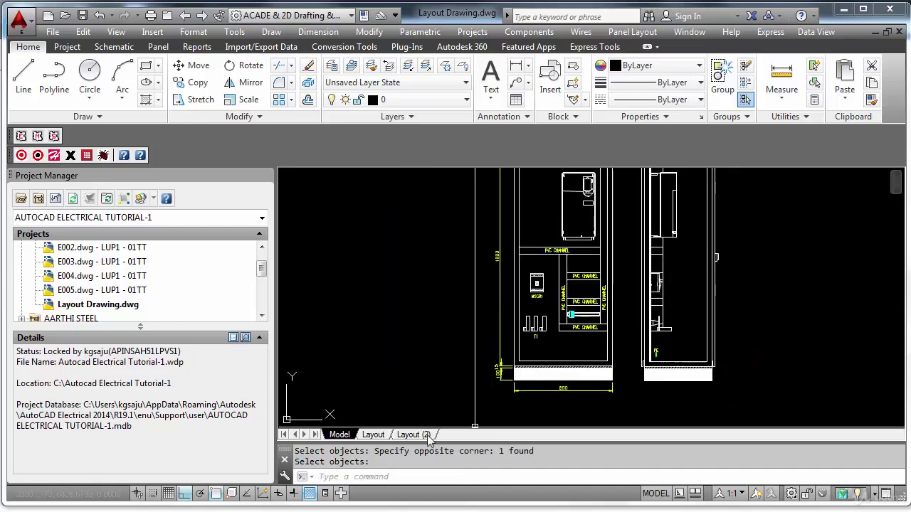
Turn on the View port layer on the Layout (2) sheet to show the viewport border.
left_click(427, 436)
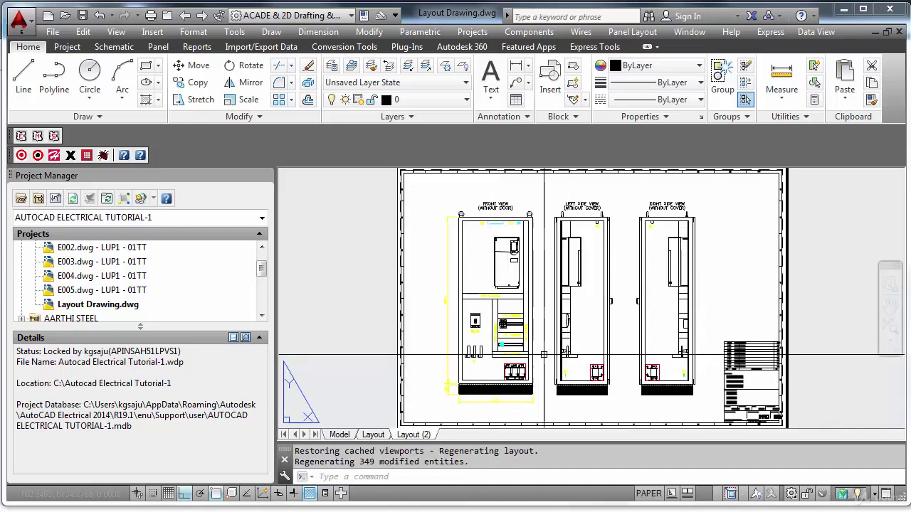
left_click(464, 104)
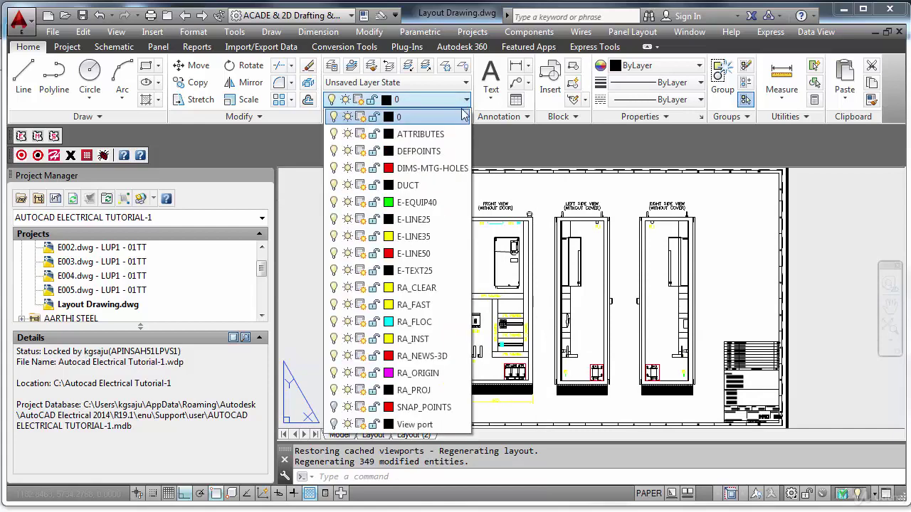
left_click(335, 424)
left_click(528, 358)
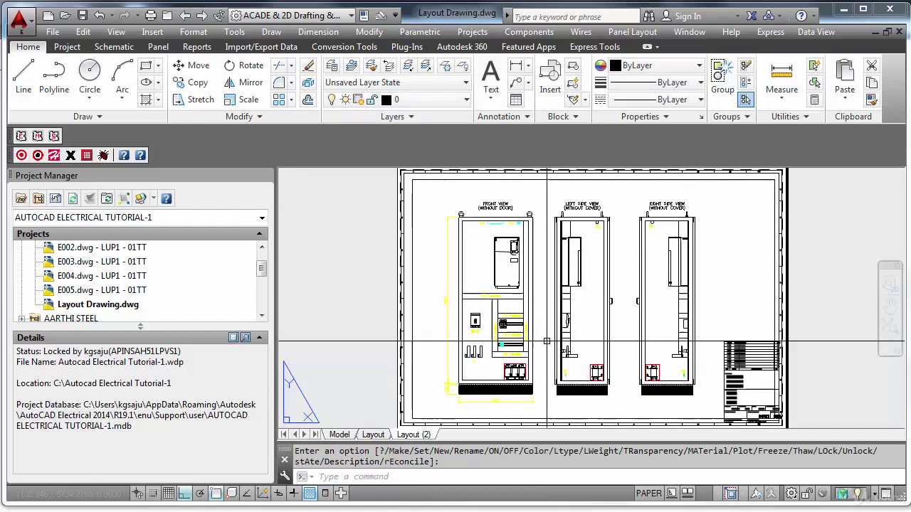
Set Display locked to No for the viewport on Layout (2).
left_click(532, 173)
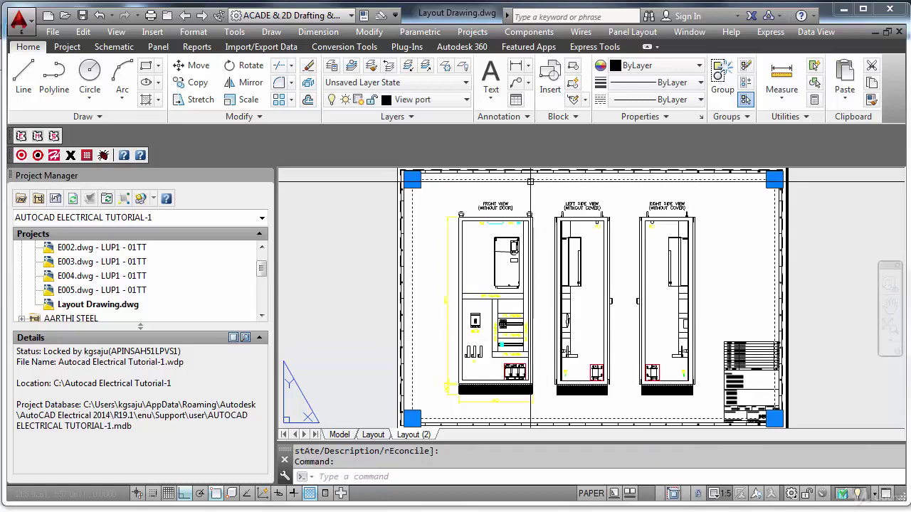
right_click(412, 179)
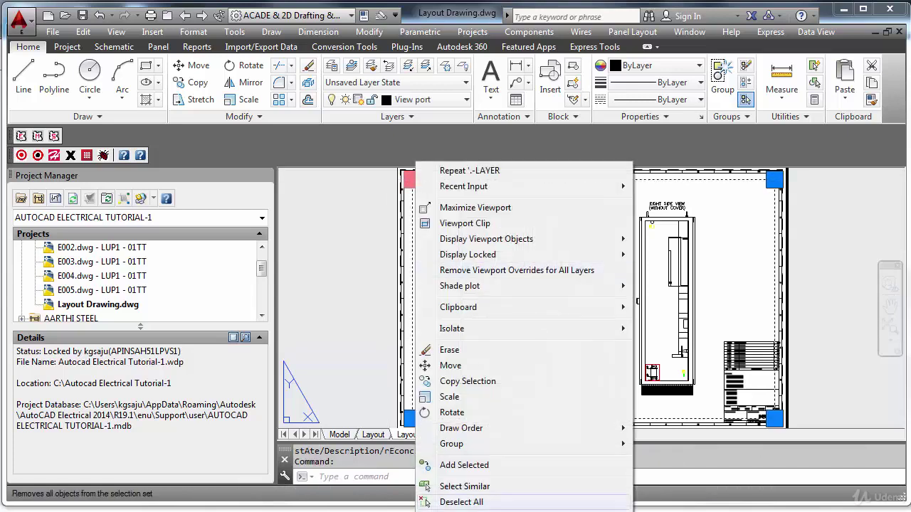
left_click(441, 509)
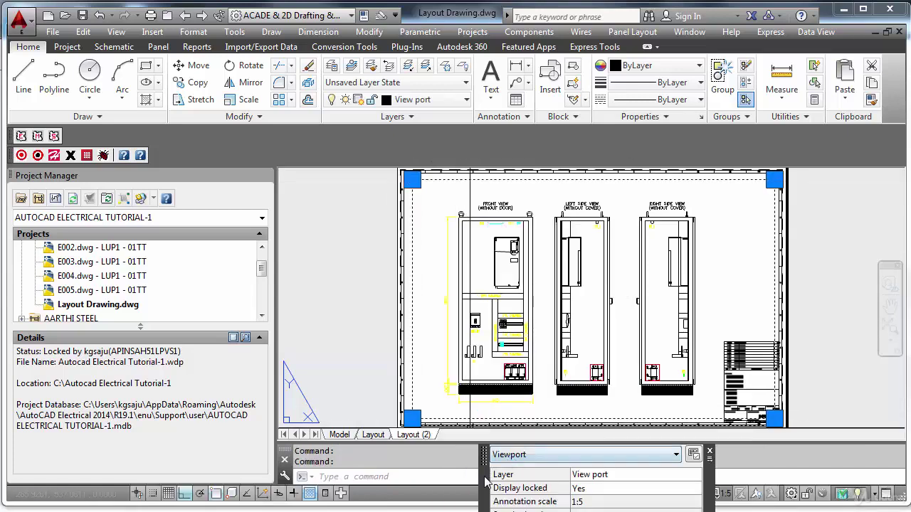
left_click_drag(484, 478, 423, 256)
left_click(600, 268)
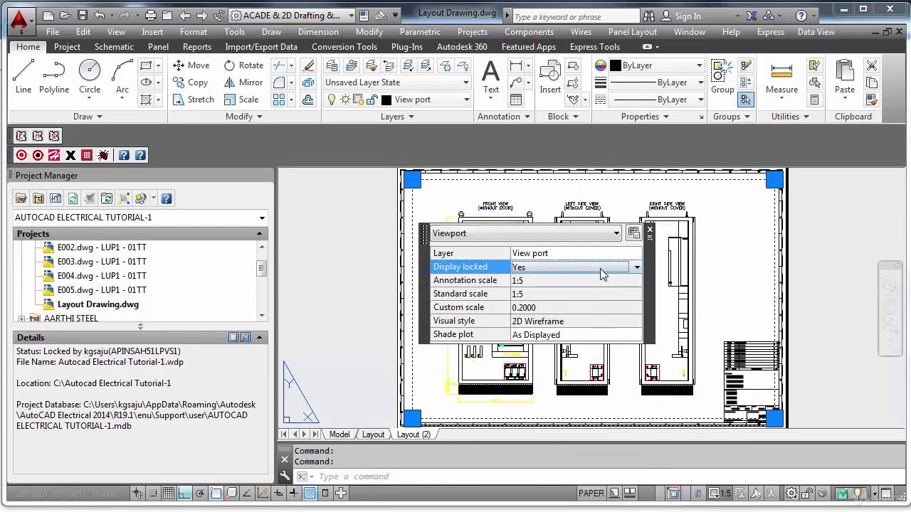
left_click(637, 266)
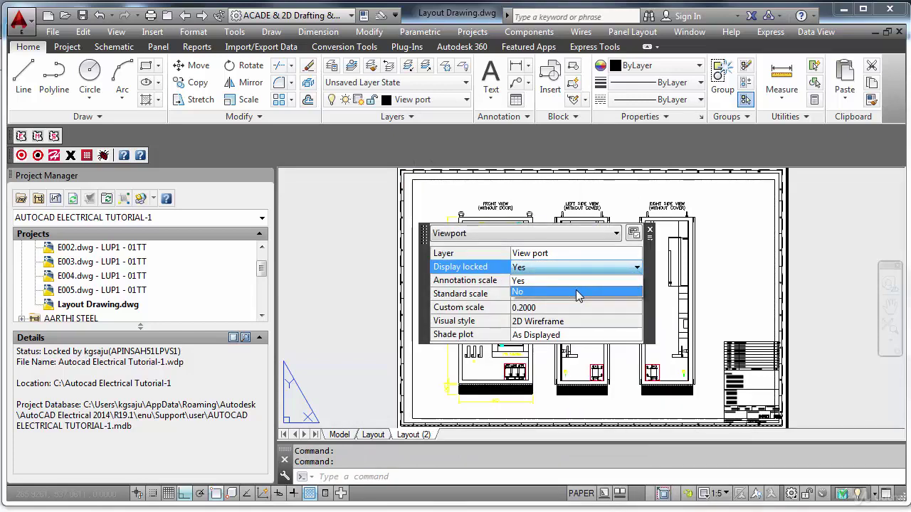
left_click(575, 292)
Frame the copied front and left side views inside the Layout (2) viewport at 1:5 scale, and return to paper space.
double_click(704, 279)
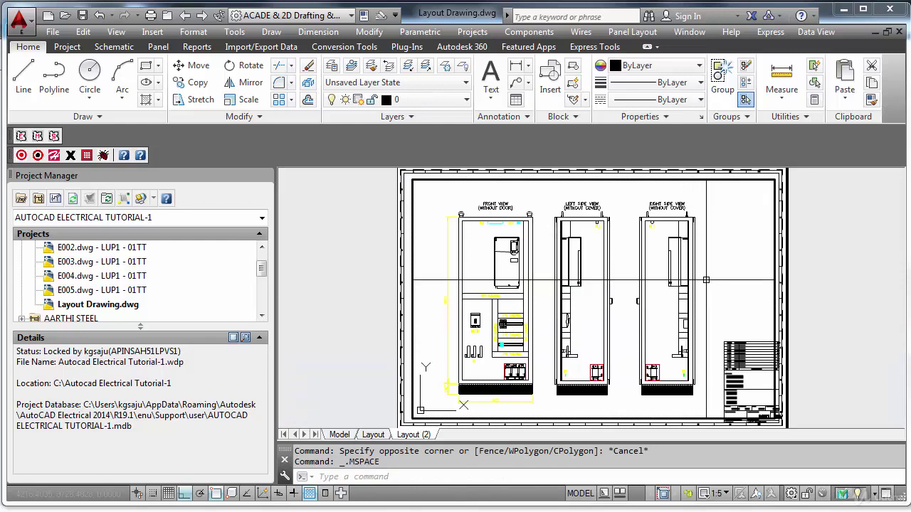
scroll(706, 279, "down", 5)
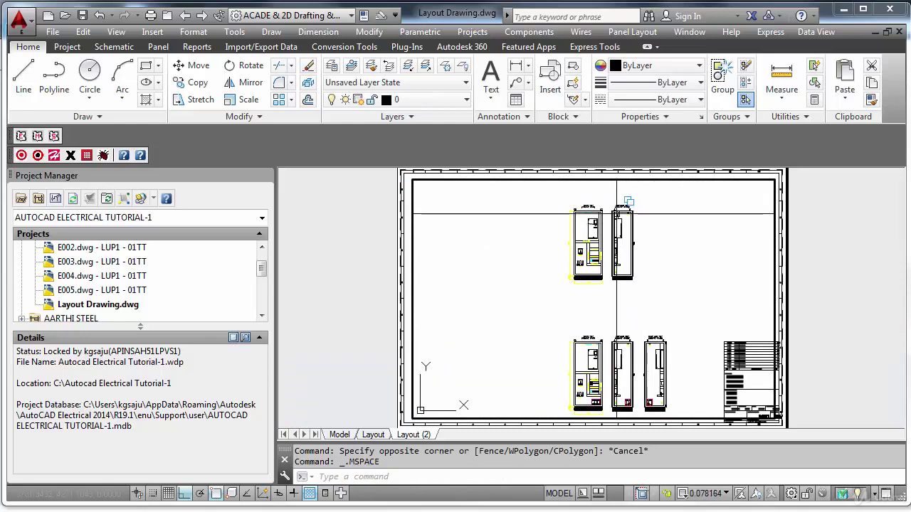
scroll(597, 270, "up", 1)
middle_click_drag(616, 213, 559, 266)
scroll(575, 307, "up", 1)
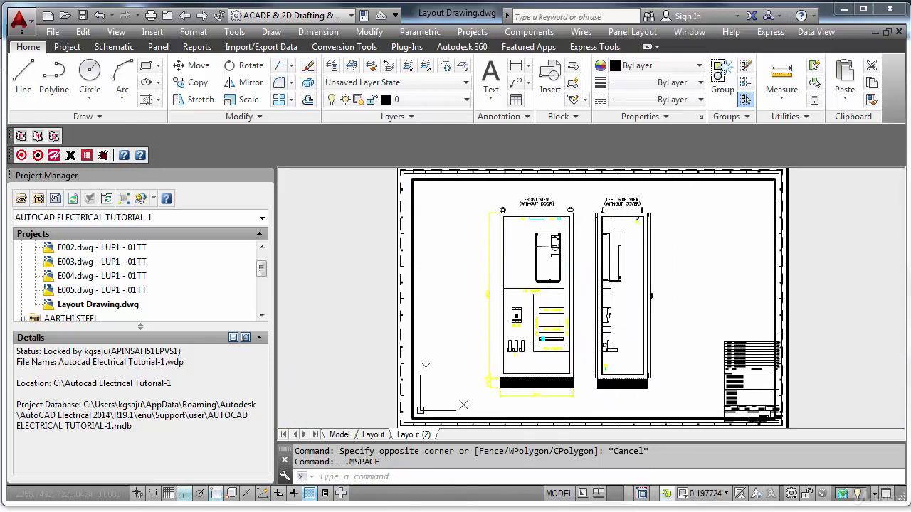
left_click(725, 493)
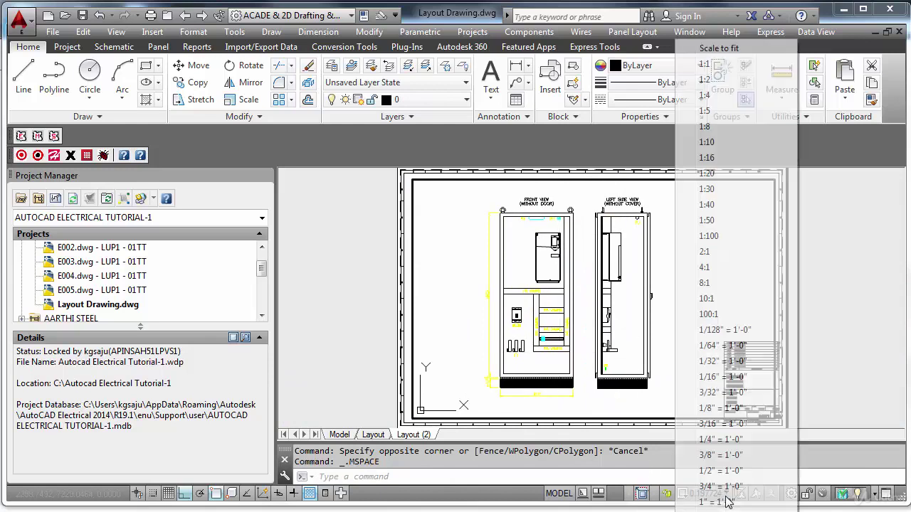
left_click(716, 119)
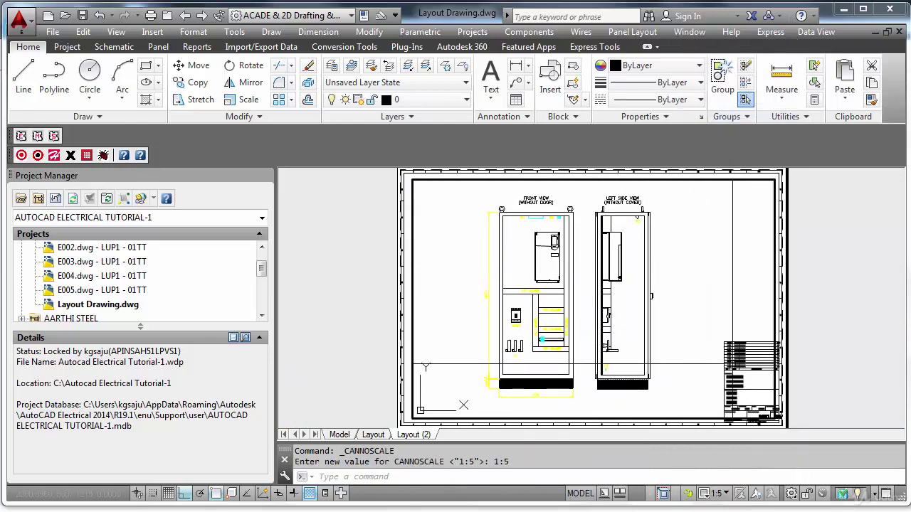
double_click(800, 341)
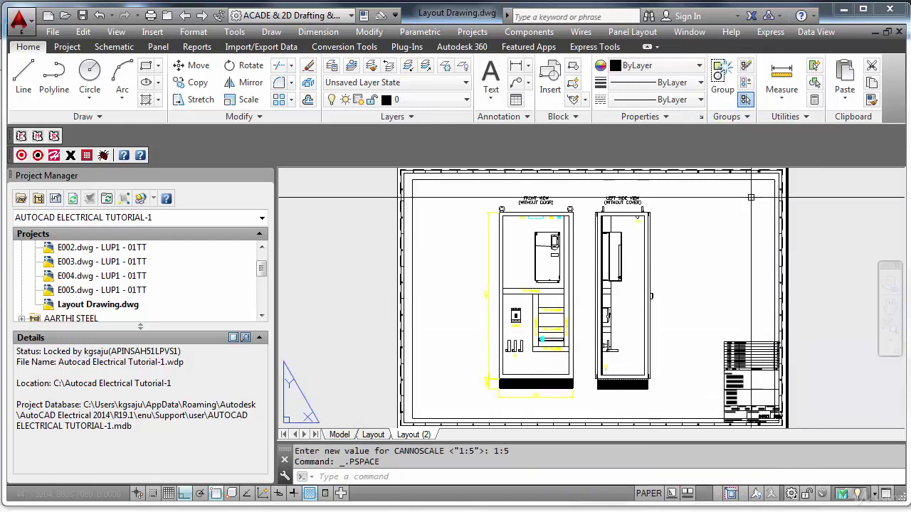
Set Display locked to Yes for the viewport on Layout (2) and clear the selection.
left_click(605, 180)
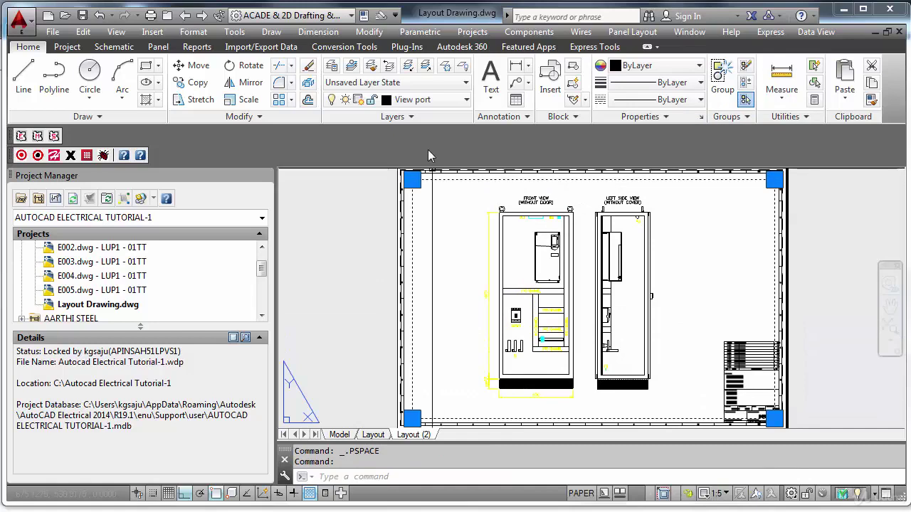
right_click(412, 179)
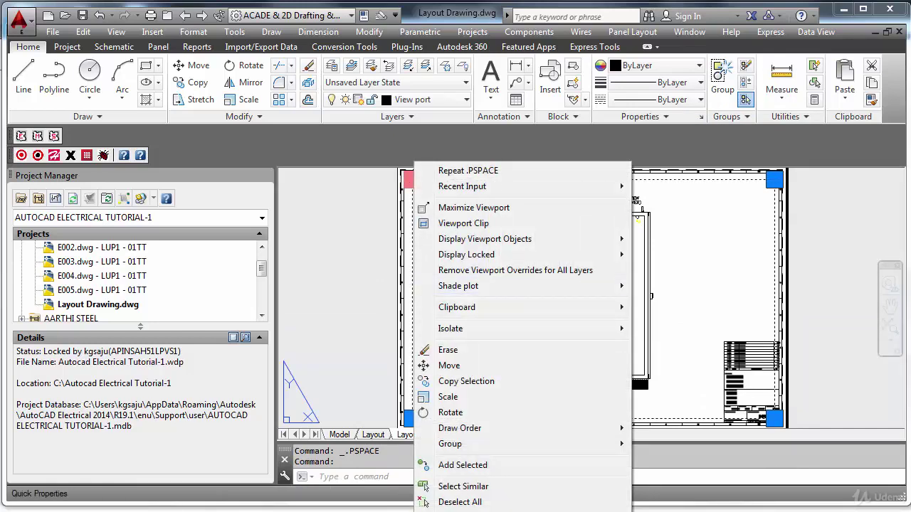
left_click(530, 511)
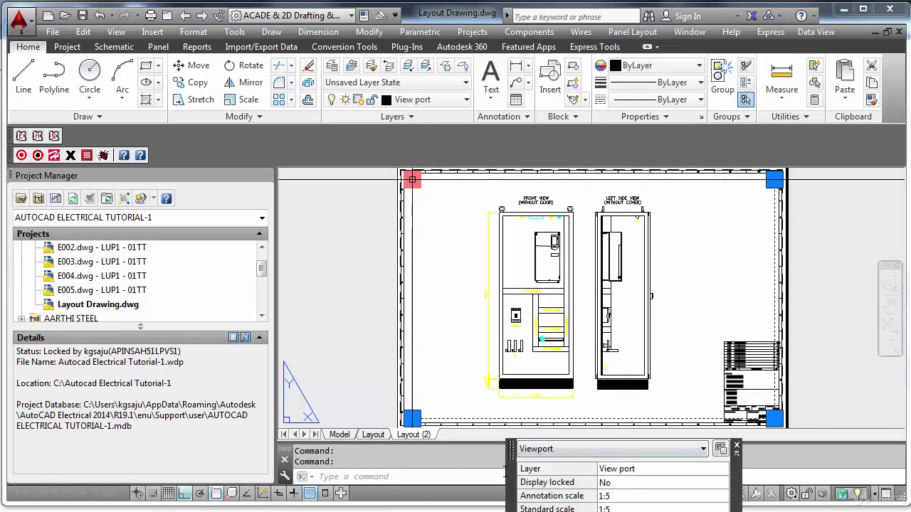
left_click_drag(508, 486, 454, 277)
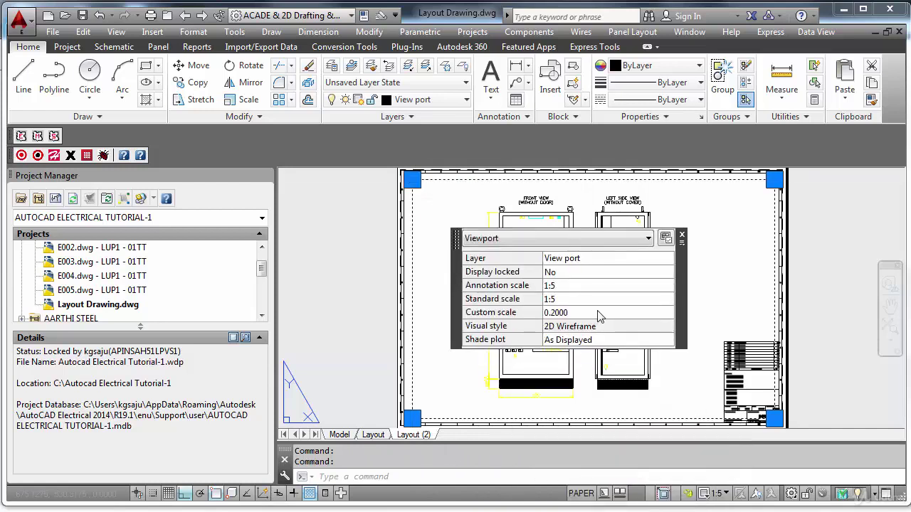
left_click(620, 274)
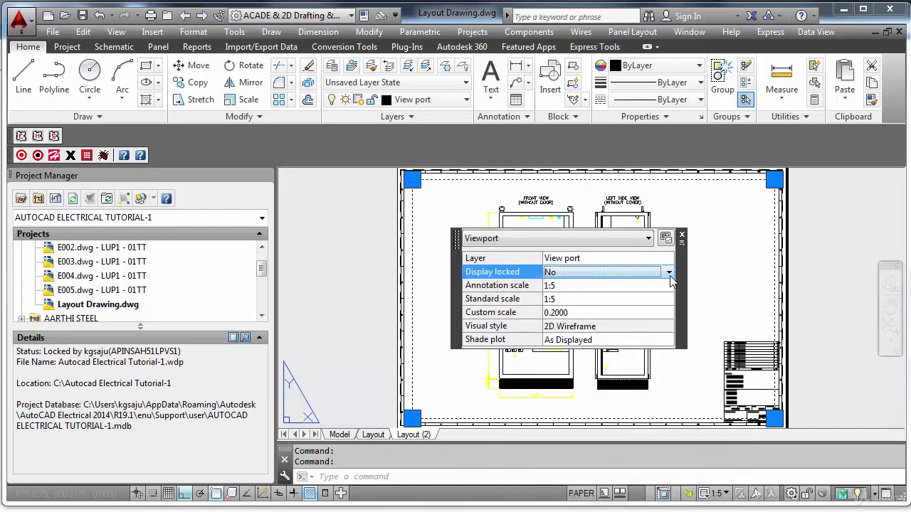
left_click(669, 273)
left_click(639, 286)
left_click(829, 238)
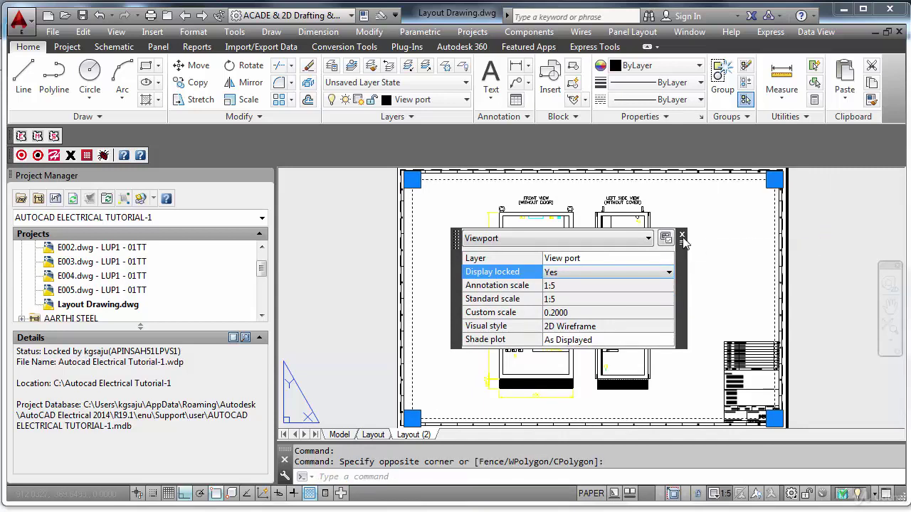
left_click(657, 210)
left_click(661, 180)
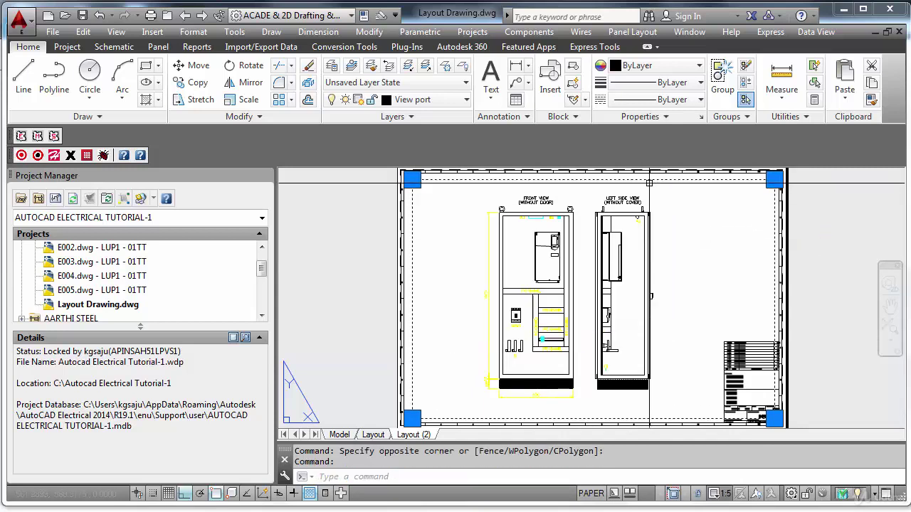
key("Escape")
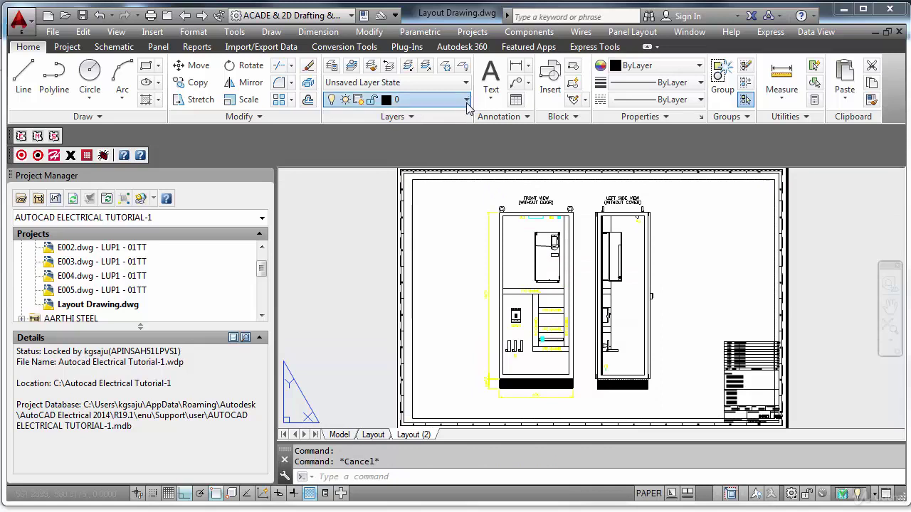
Turn off the View port layer on Layout (2) to hide the viewport border.
left_click(441, 100)
left_click(335, 424)
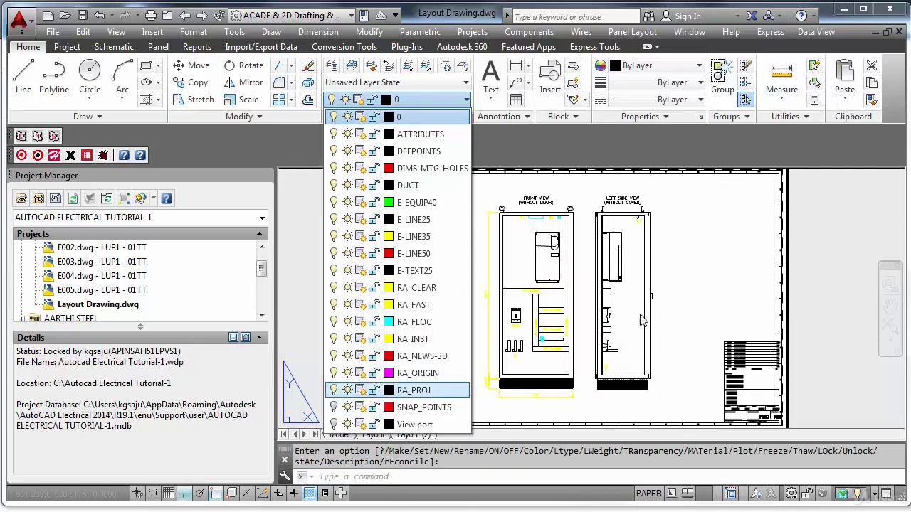
left_click(815, 260)
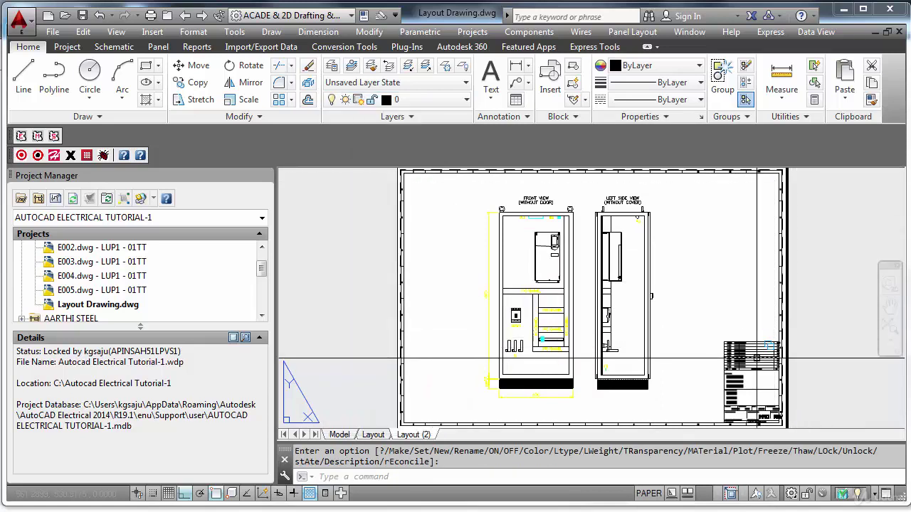
Review the Layout and Layout (2) sheets against the original and copied cabinet views in model space.
left_click(377, 436)
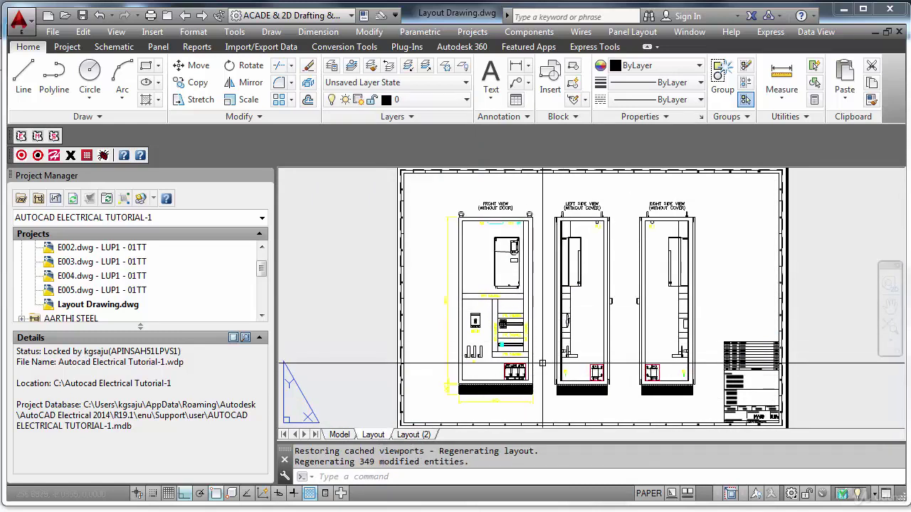
left_click(415, 435)
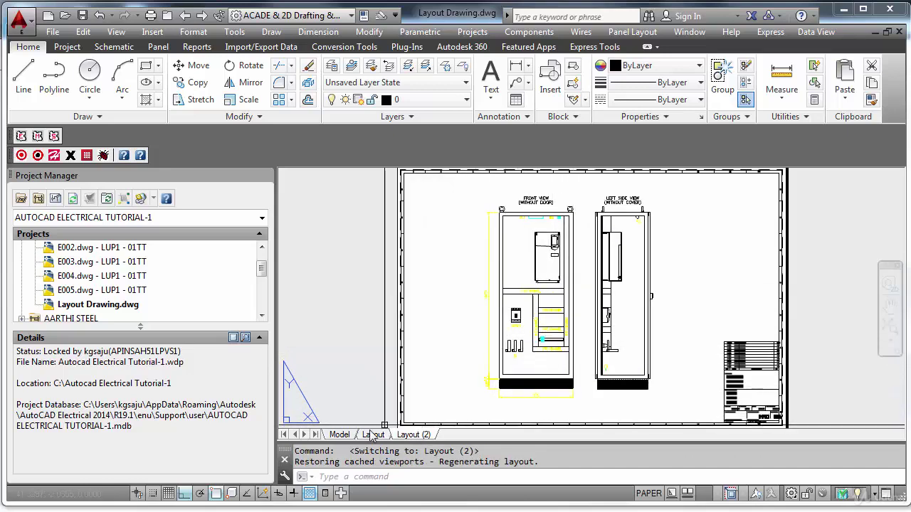
left_click(339, 435)
scroll(516, 357, "down", 4)
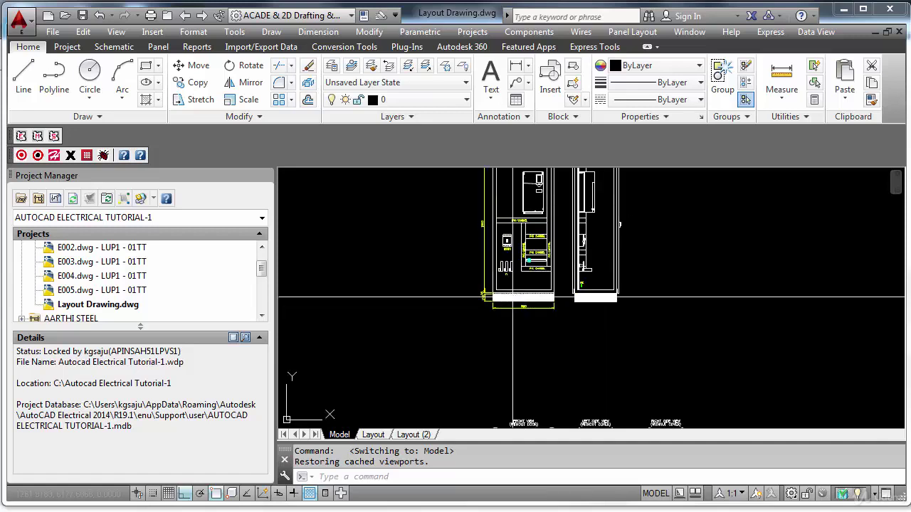
middle_click_drag(589, 335, 555, 315)
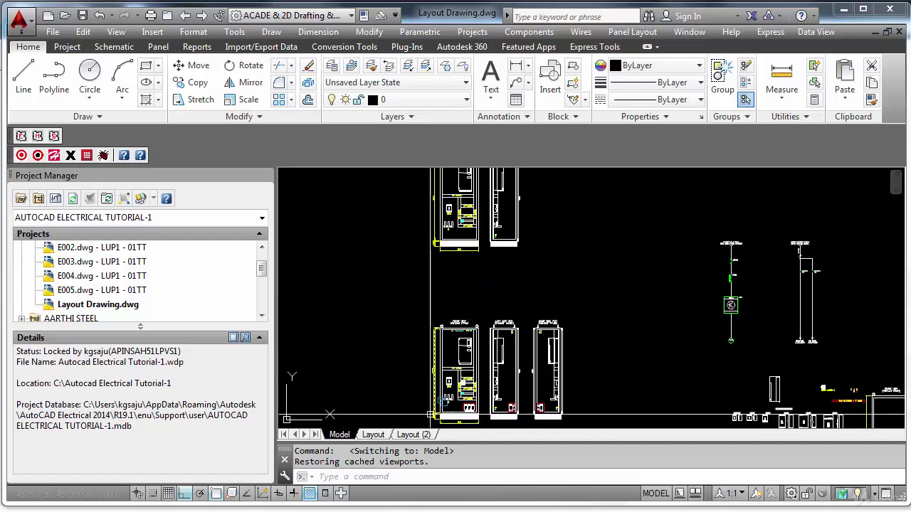
left_click(383, 435)
left_click(412, 436)
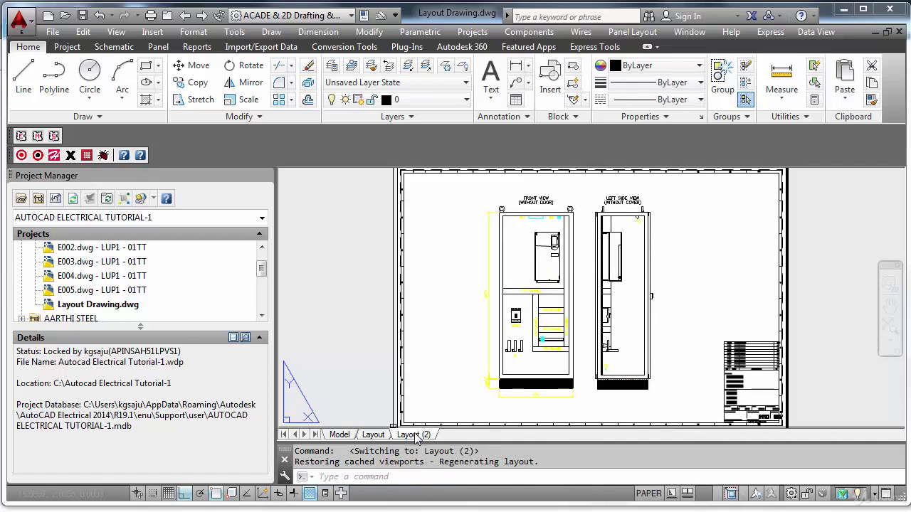
left_click(349, 436)
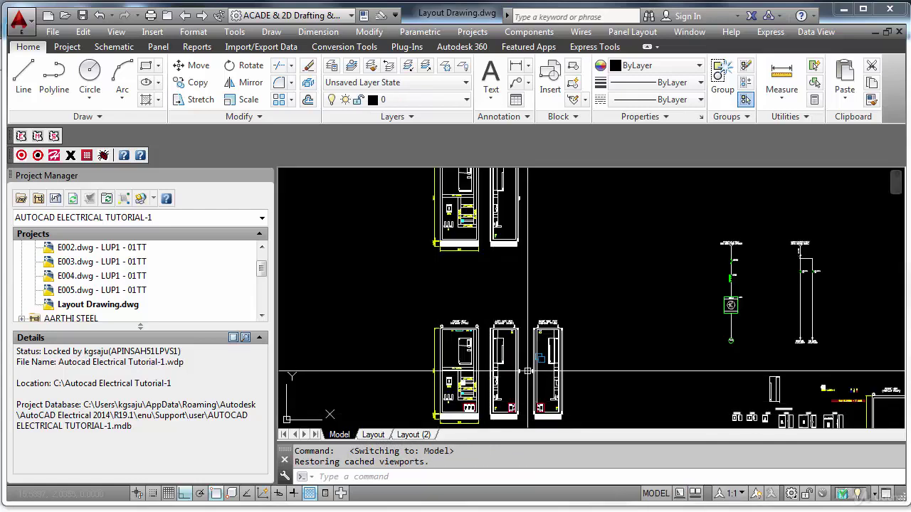
middle_click_drag(602, 343, 587, 299)
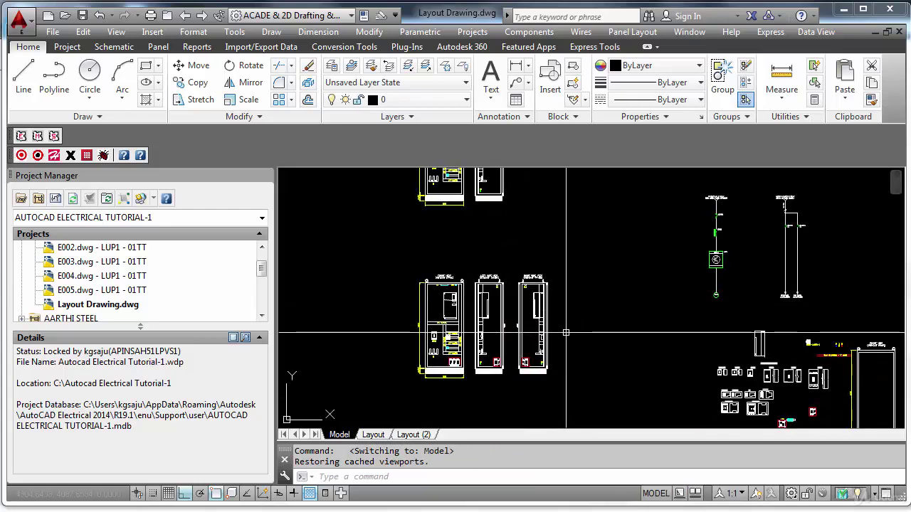
middle_click_drag(559, 345, 561, 374)
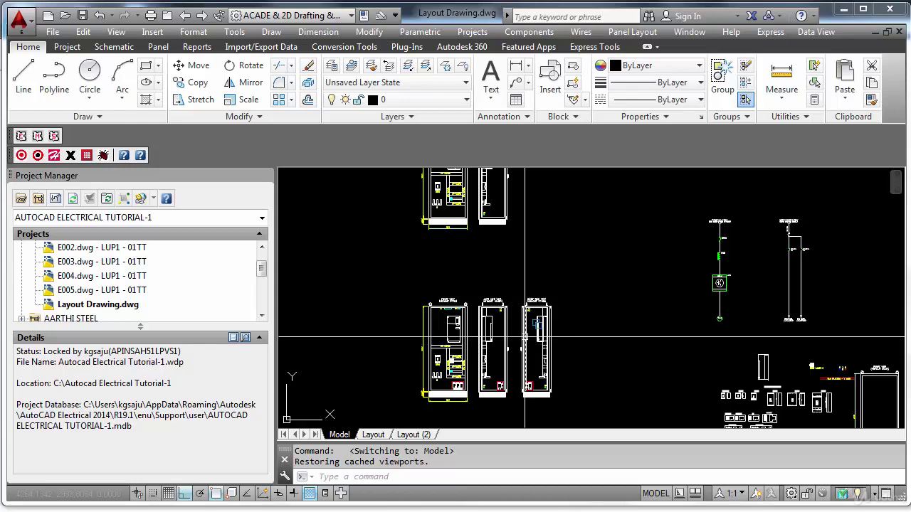
Examine the schematic symbols in model space and the MCCB1 footprint in the original front view alongside the panel layout tools.
left_click(154, 48)
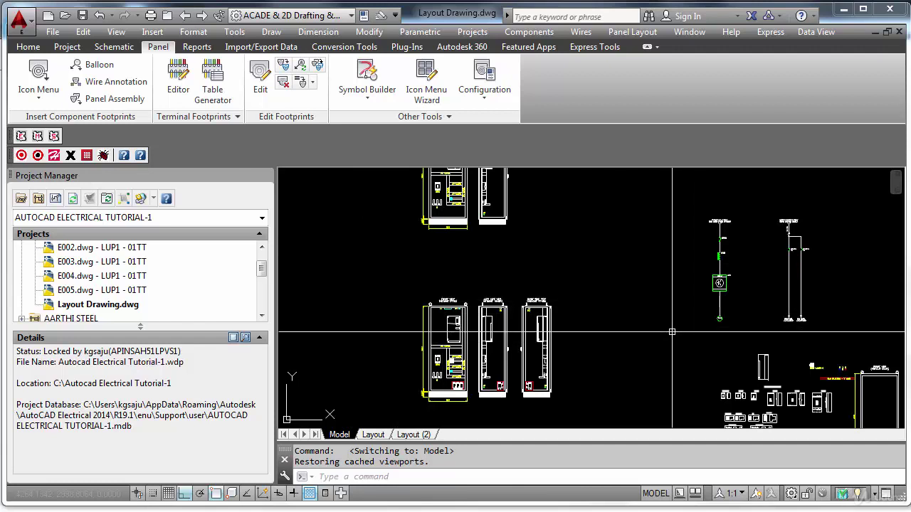
scroll(715, 258, "up", 5)
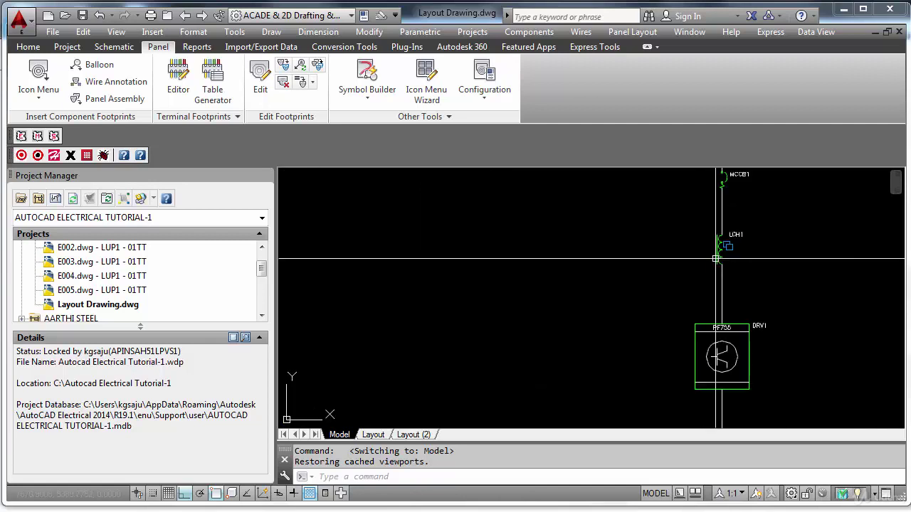
scroll(703, 221, "down", 4)
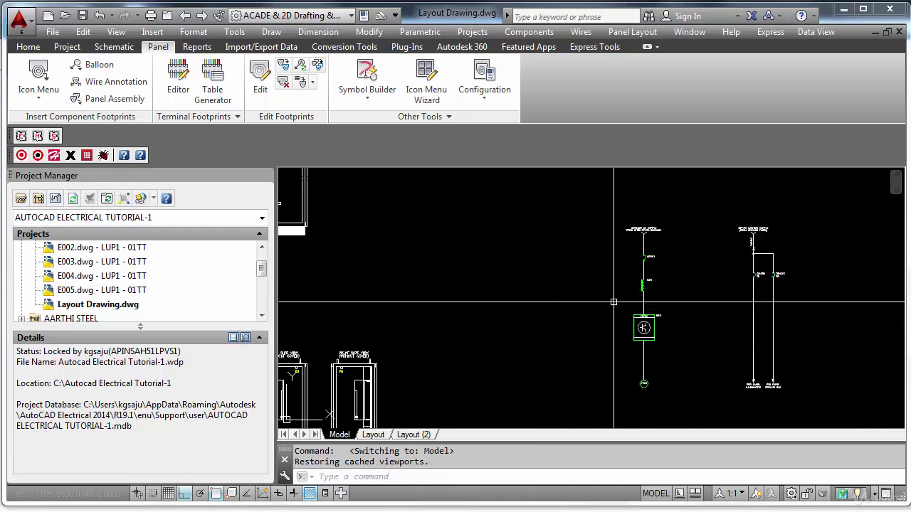
middle_click_drag(594, 322, 685, 285)
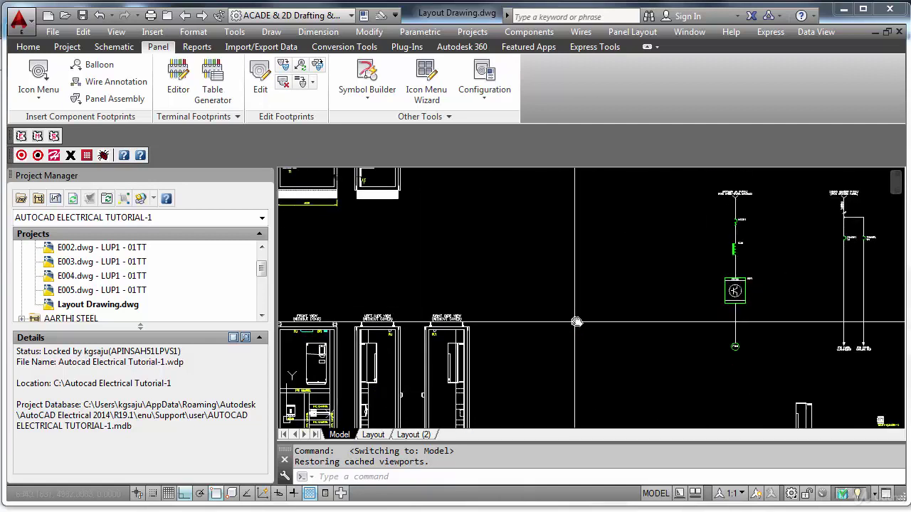
middle_click_drag(576, 321, 670, 278)
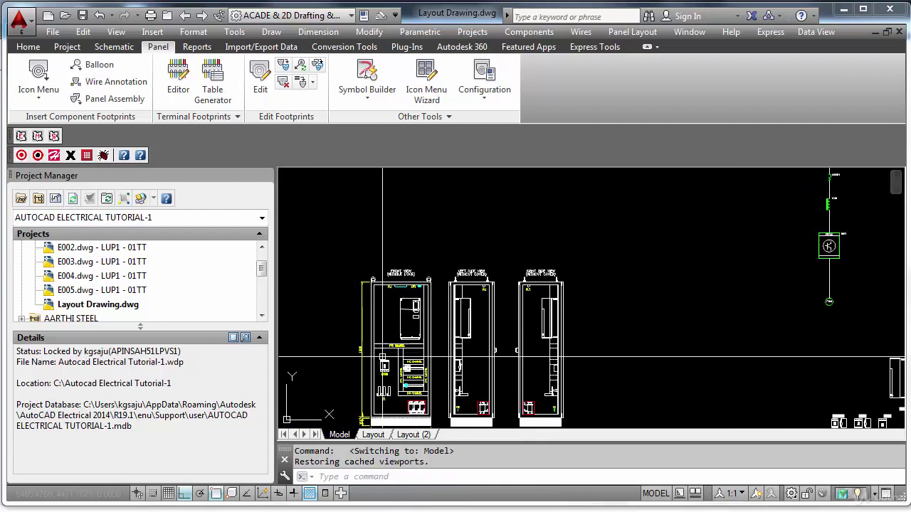
scroll(381, 377, "up", 4)
scroll(382, 385, "up", 2)
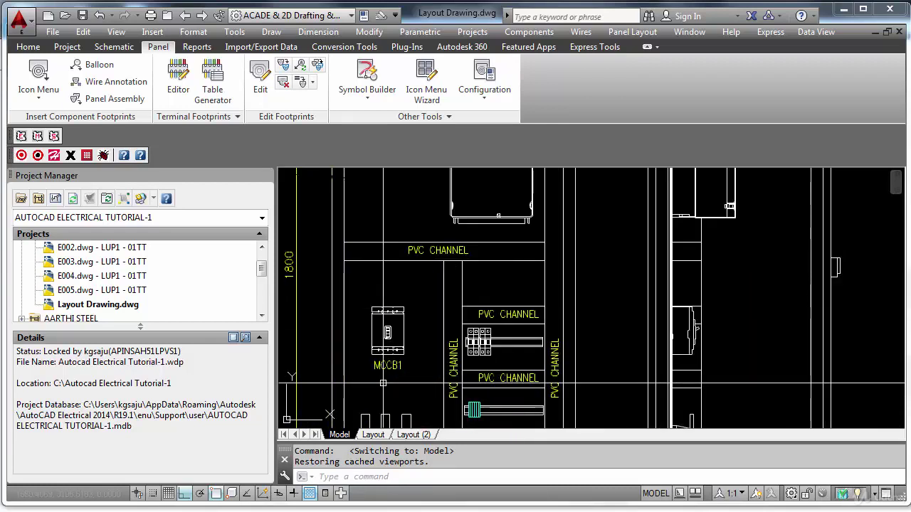
scroll(385, 379, "up", 2)
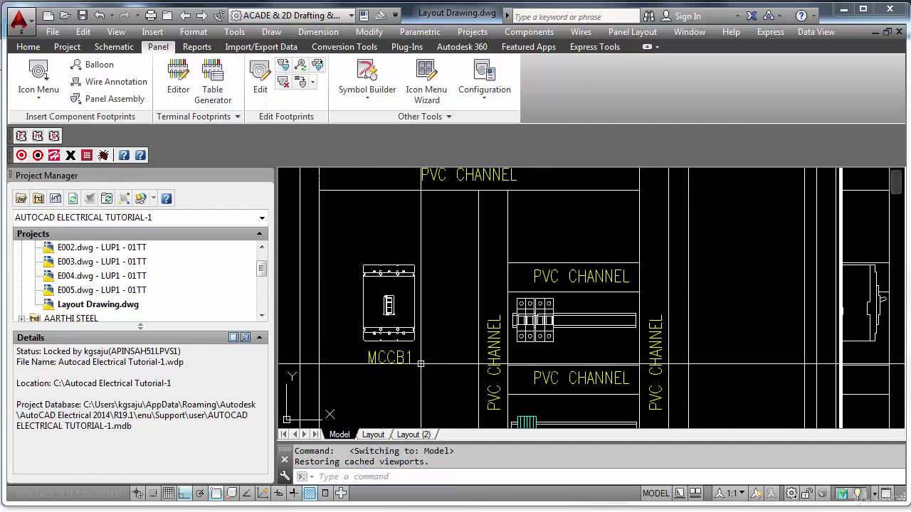
scroll(421, 364, "down", 1)
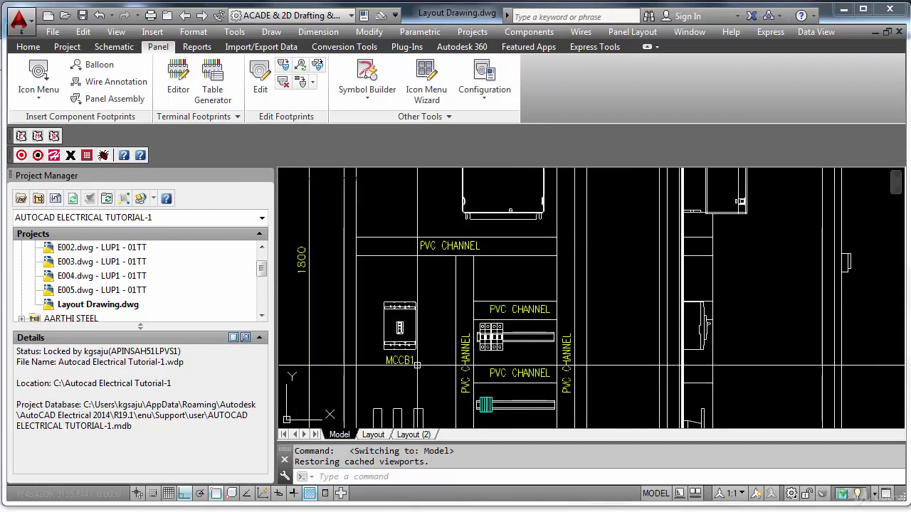